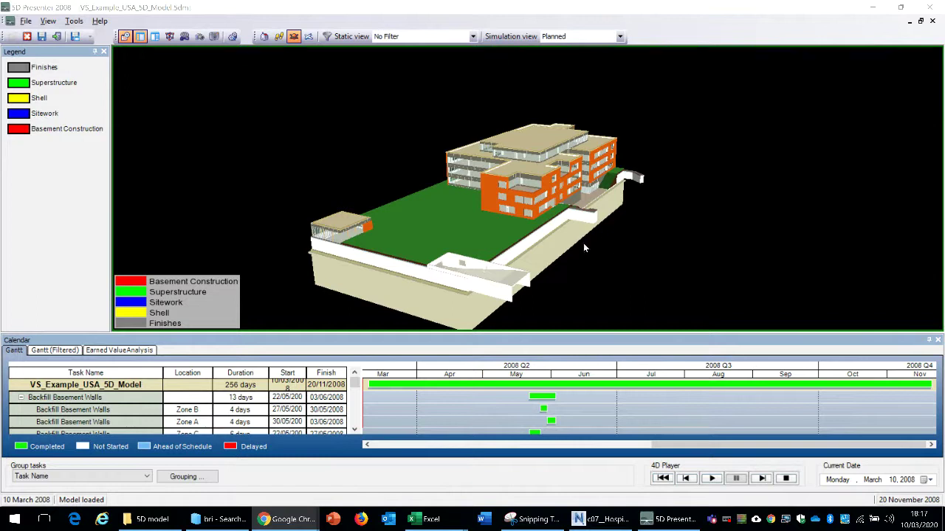
Step: Orbit and zoom around the building model to examine its roof, site walls and orange facades from several sides
left_click_drag(580, 242, 754, 258)
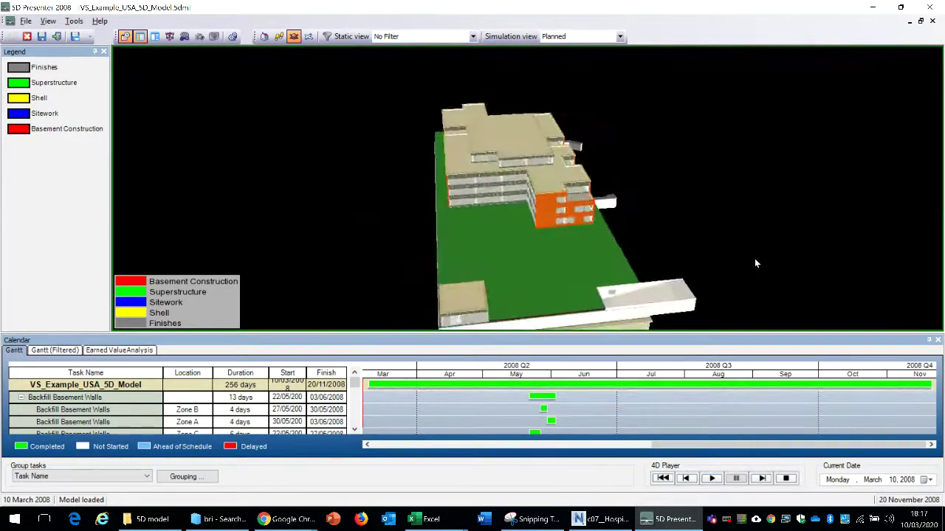
left_click_drag(446, 291, 629, 297)
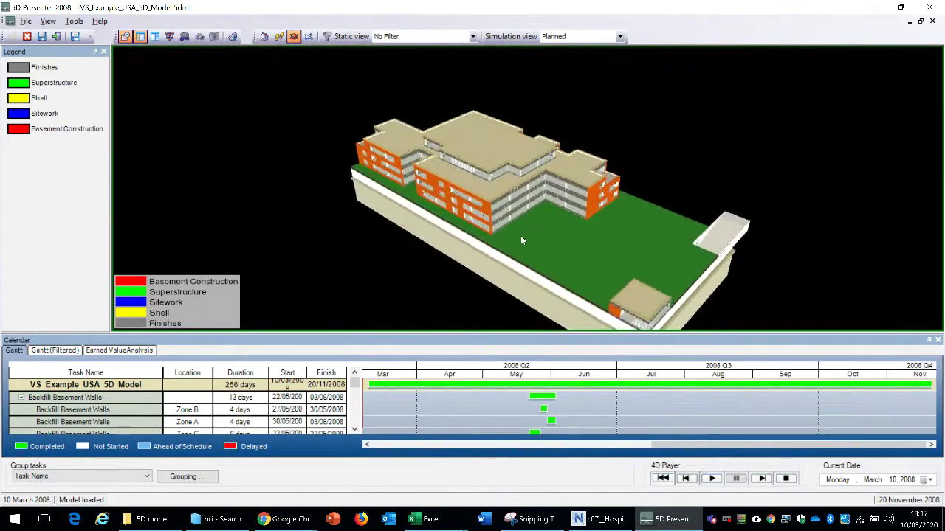
scroll(521, 236, "up", 2)
left_click_drag(617, 230, 397, 263)
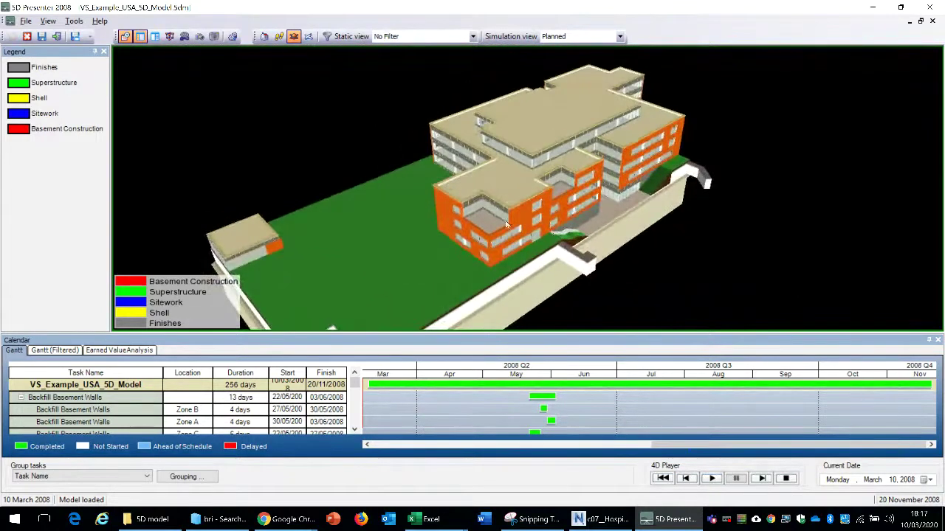
scroll(487, 173, "up", 2)
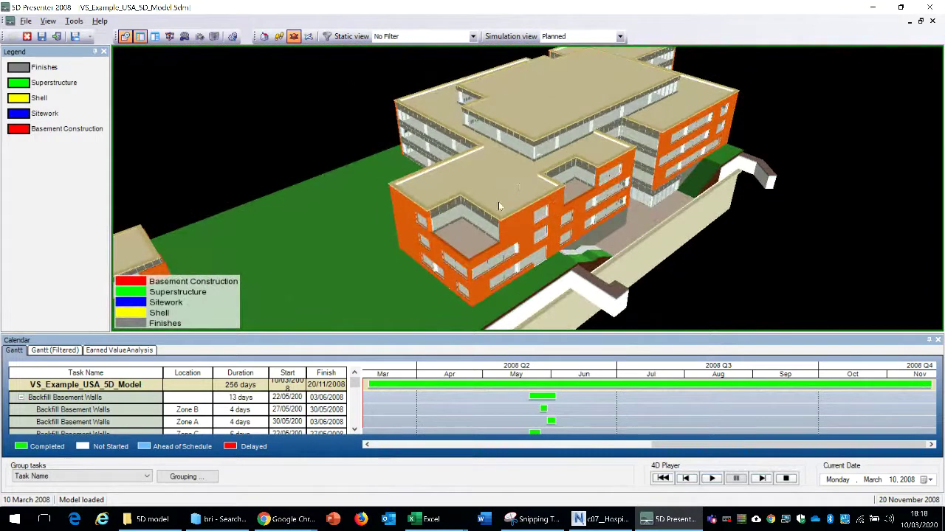
left_click_drag(498, 202, 442, 228)
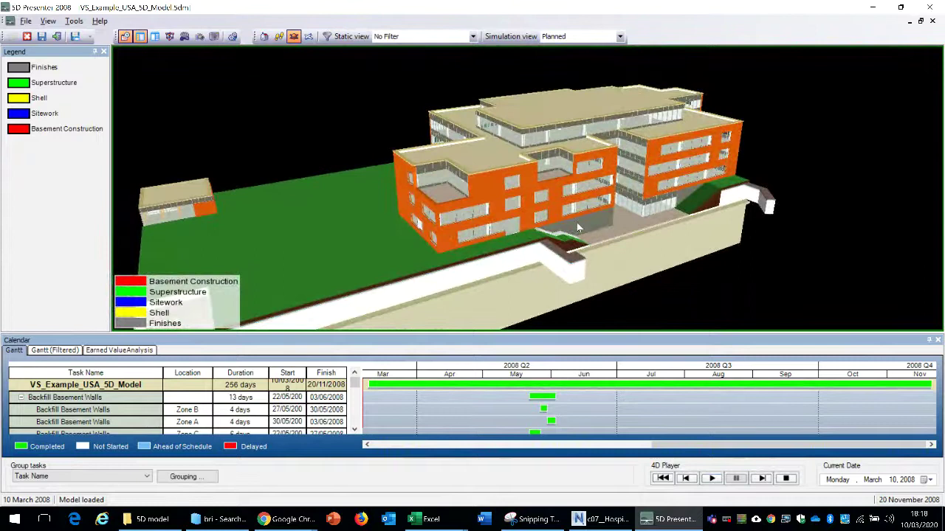
scroll(577, 222, "up", 1)
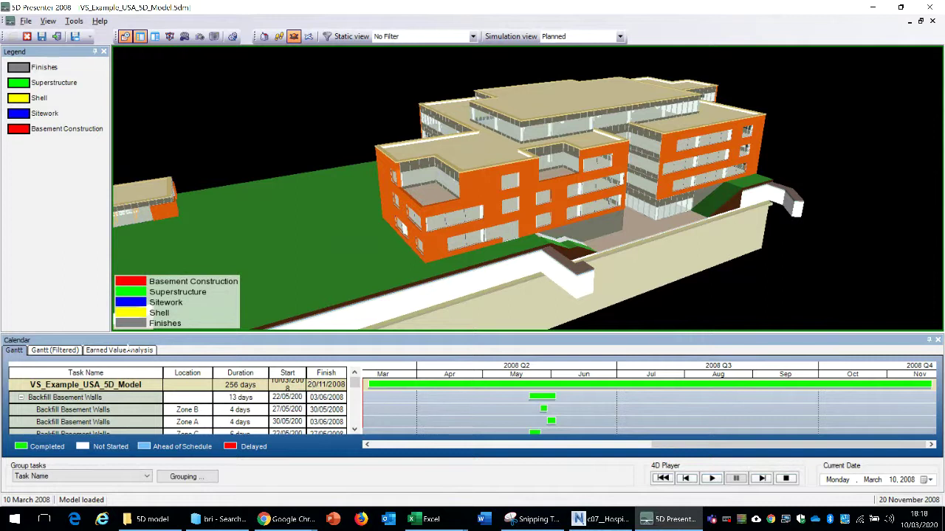
Step: Display the project's Earned Value Analysis curves beneath the building model and frame the front facade
left_click(124, 351)
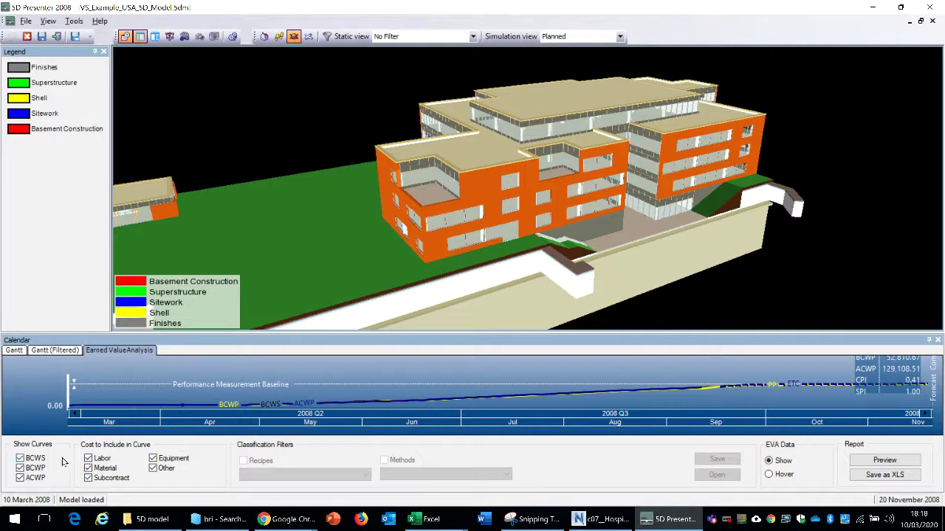
scroll(513, 237, "up", 3)
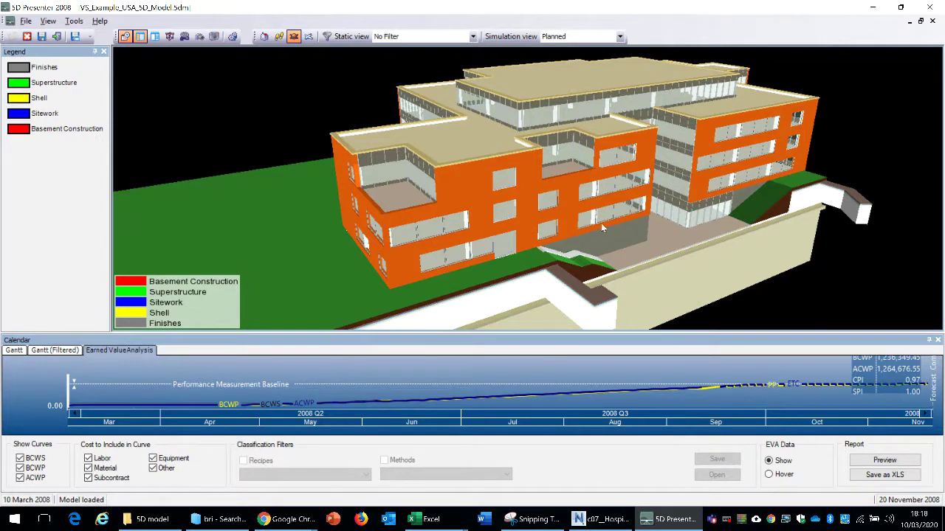
scroll(601, 220, "down", 3)
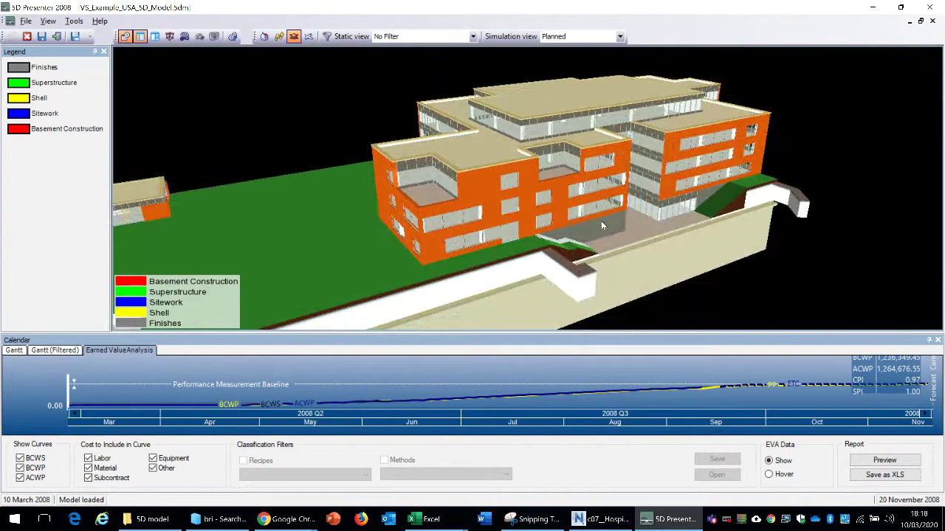
scroll(546, 210, "up", 1)
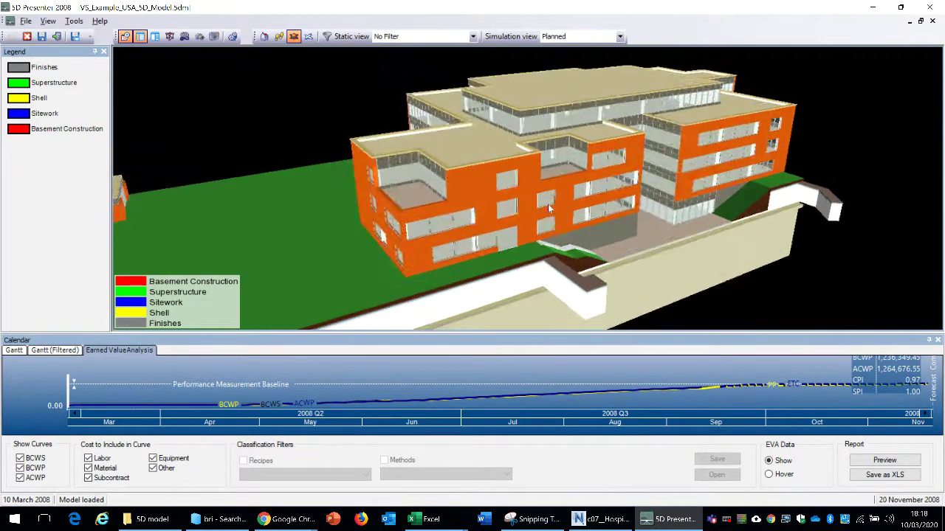
Step: Show the recipe information for the middle window of the two-window column on the orange front facade
left_click(502, 185)
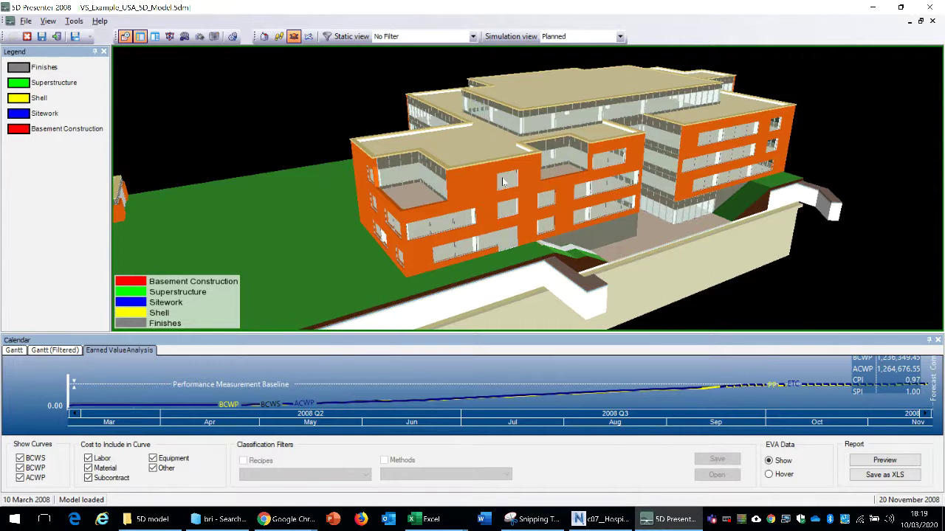
scroll(505, 182, "up", 2)
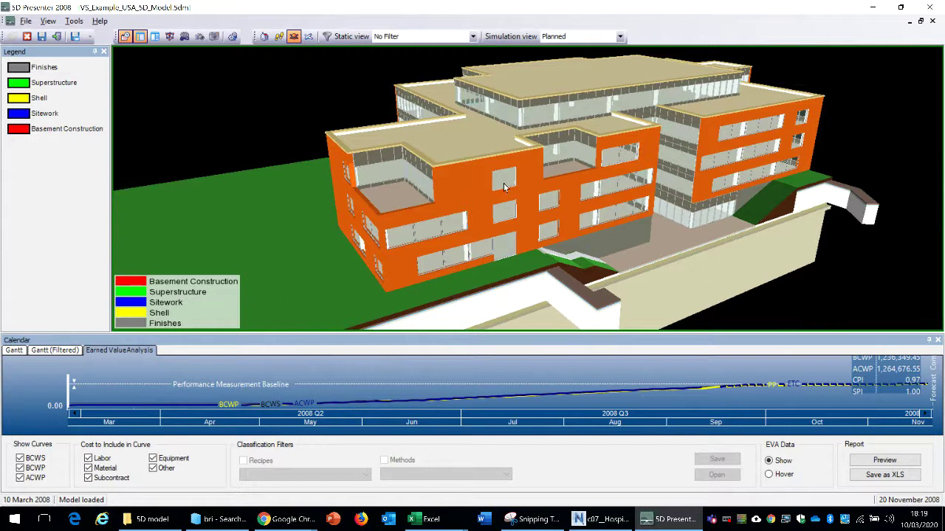
scroll(499, 185, "up", 1)
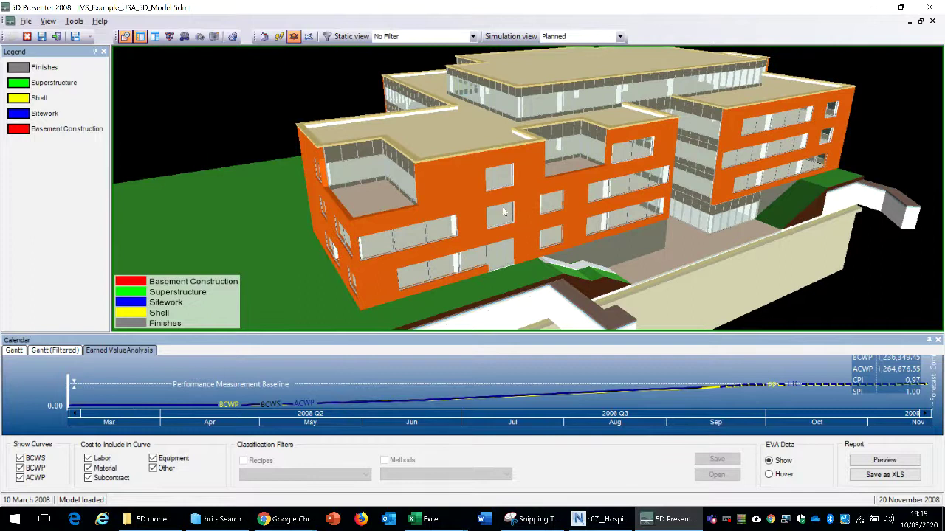
left_click(504, 214)
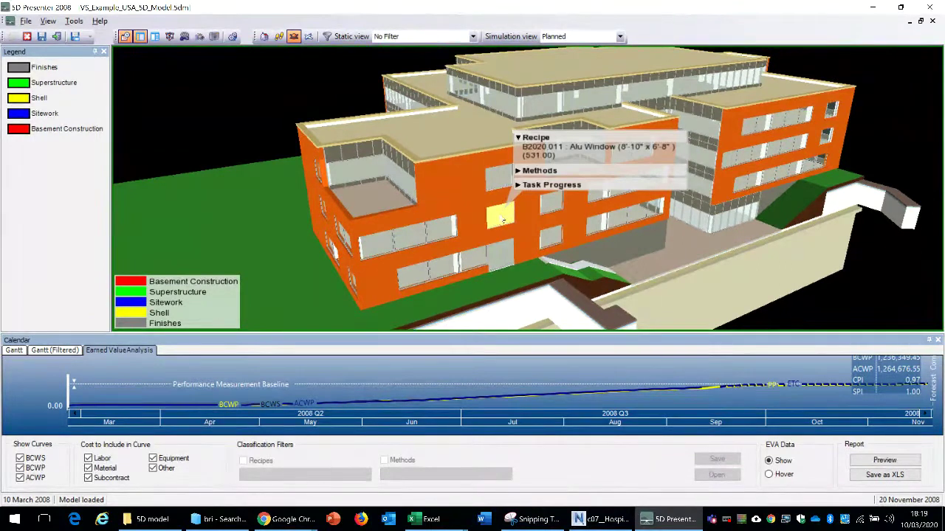
Step: Inspect the task progress and methods of the Floor Slab recipe behind the facade window
left_click(502, 218)
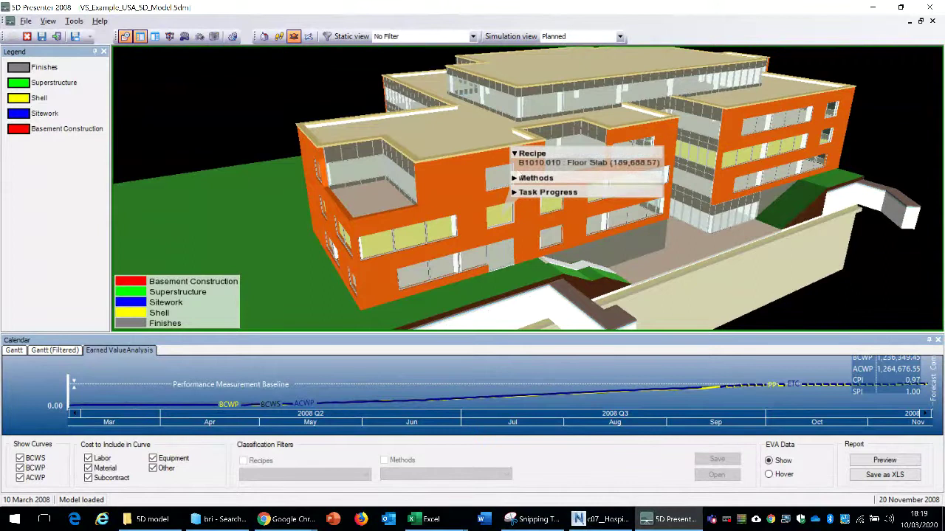
left_click(514, 192)
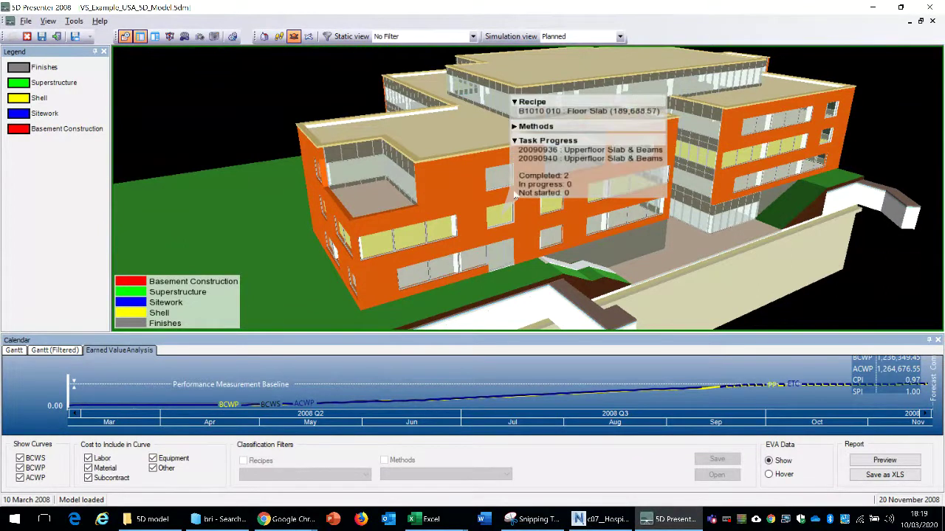
left_click(518, 129)
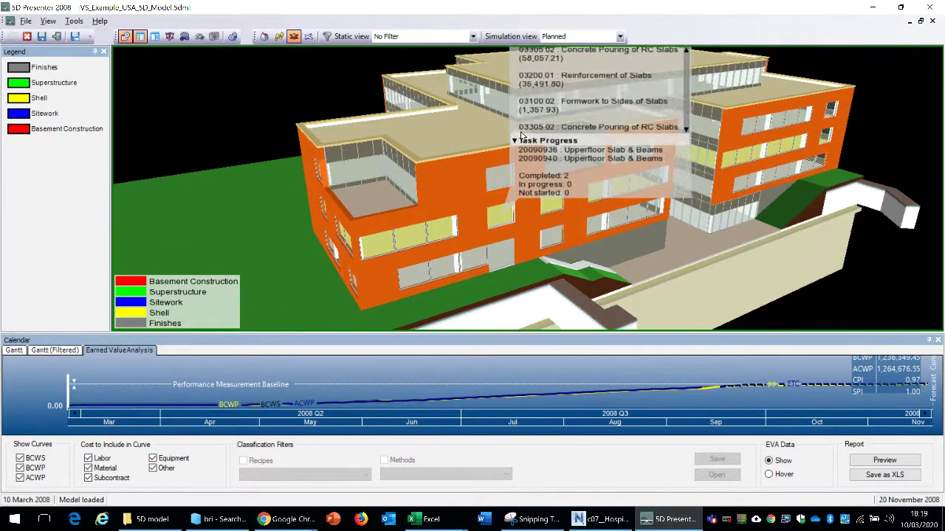
left_click_drag(694, 126, 722, 122)
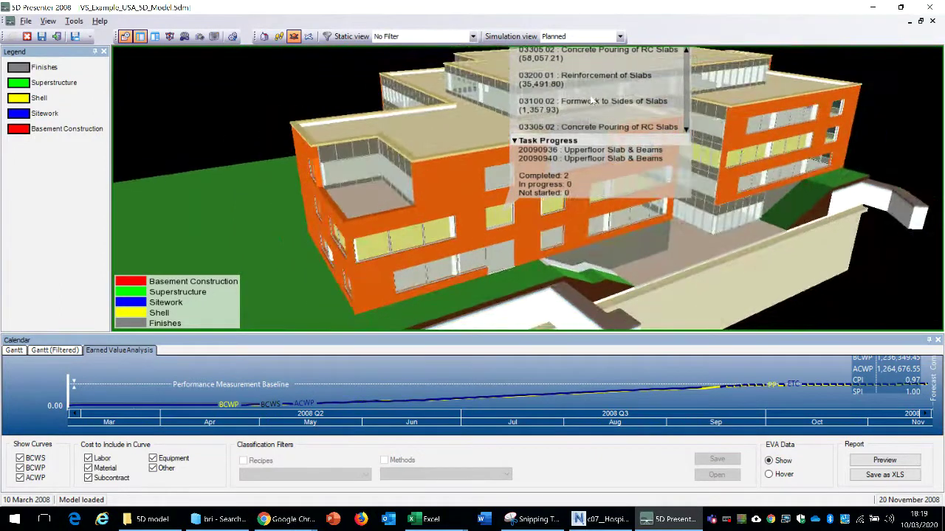
Step: Inspect the recipe, methods and task progress of the Alu Window (8'-10" x 6'-8") on the front facade
left_click(500, 214)
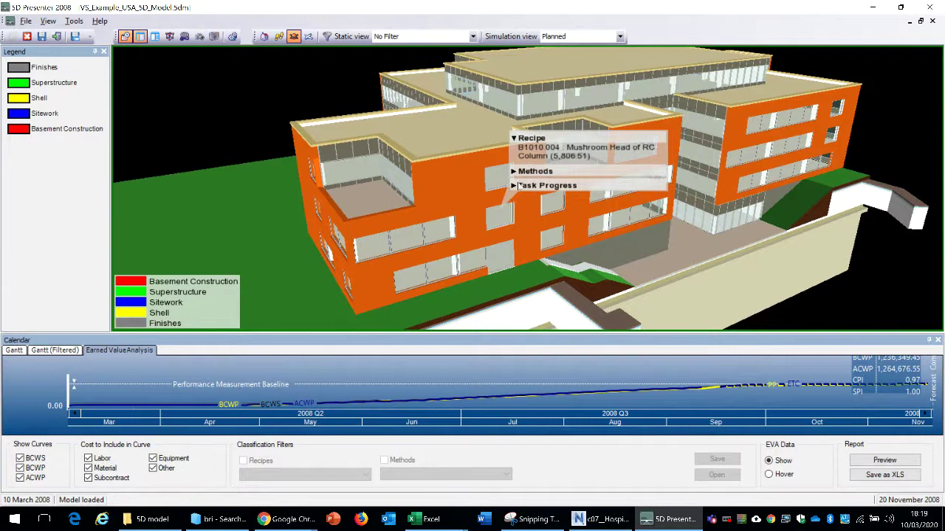
left_click(498, 223)
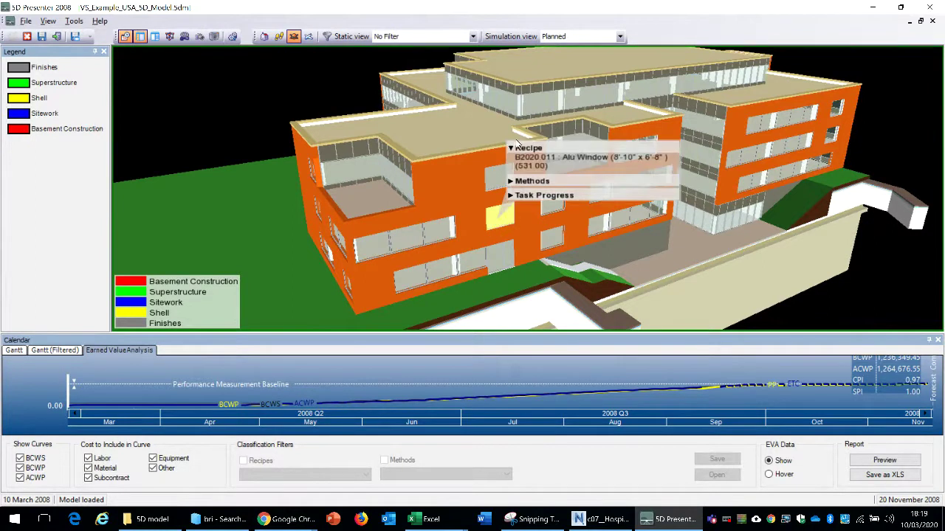
left_click(515, 149)
left_click(514, 168)
left_click(545, 181)
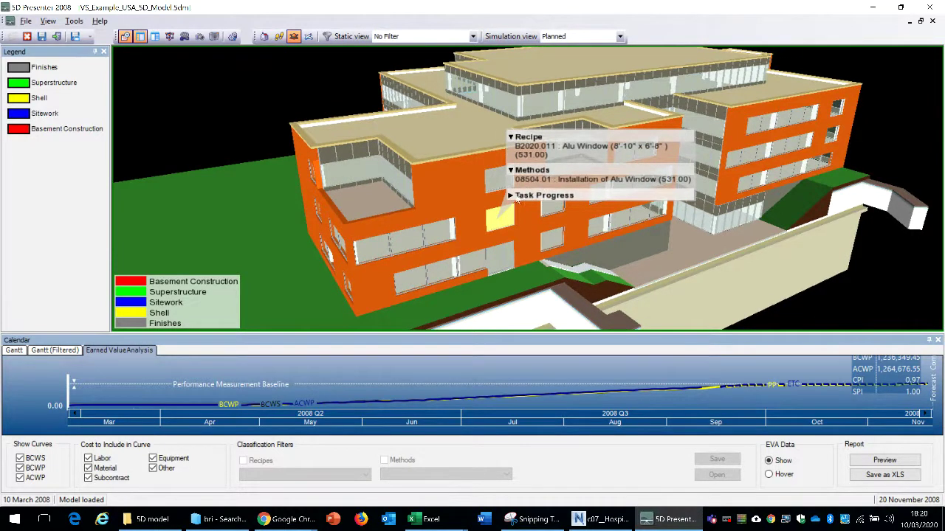
left_click(520, 195)
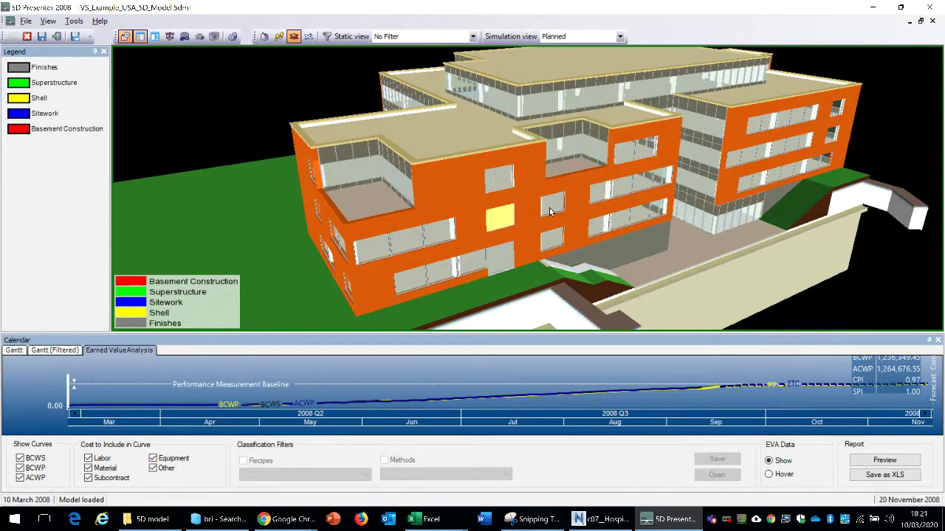
Step: Select the wall panel surrounding the uppermost window on the orange front facade
scroll(604, 198, "up", 2)
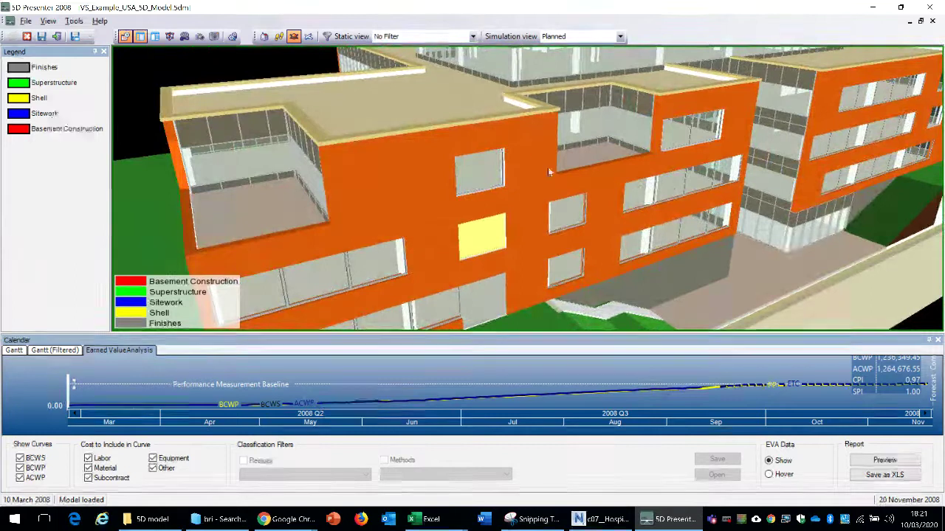
mouse_move(537, 159)
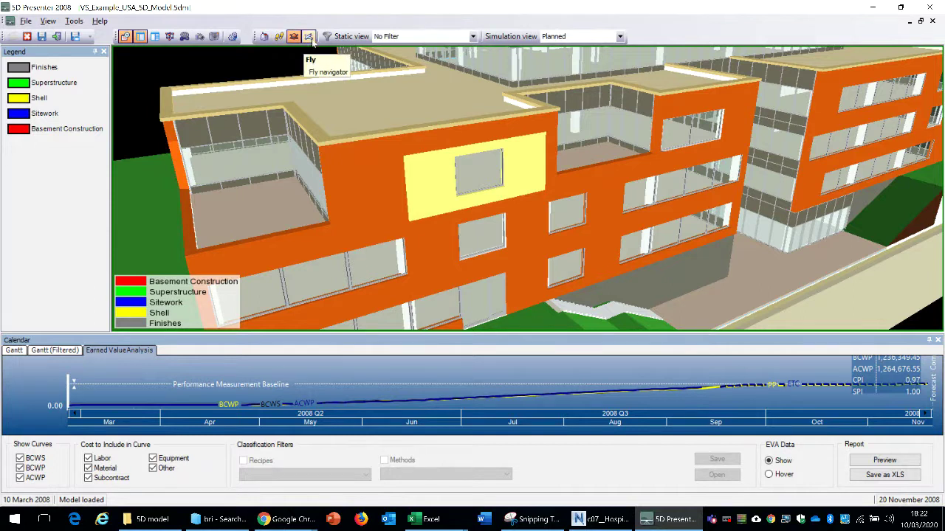
scroll(568, 132, "down", 3)
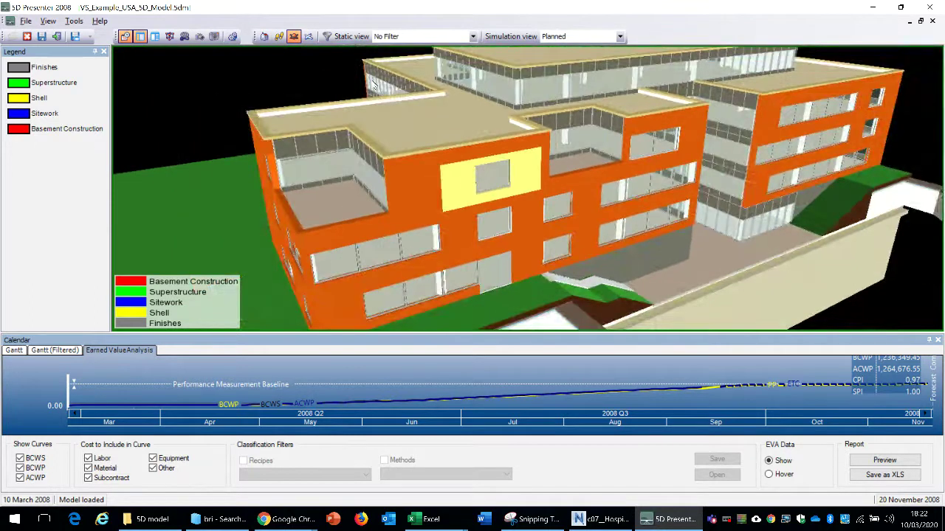
Step: Orbit the building with the turntable navigator to view it from a different angle
left_click(295, 38)
left_click_drag(494, 154, 551, 191)
left_click_drag(367, 161, 406, 140)
Step: Move across the roof with the walk navigator and back away until the whole building is in view
left_click(278, 37)
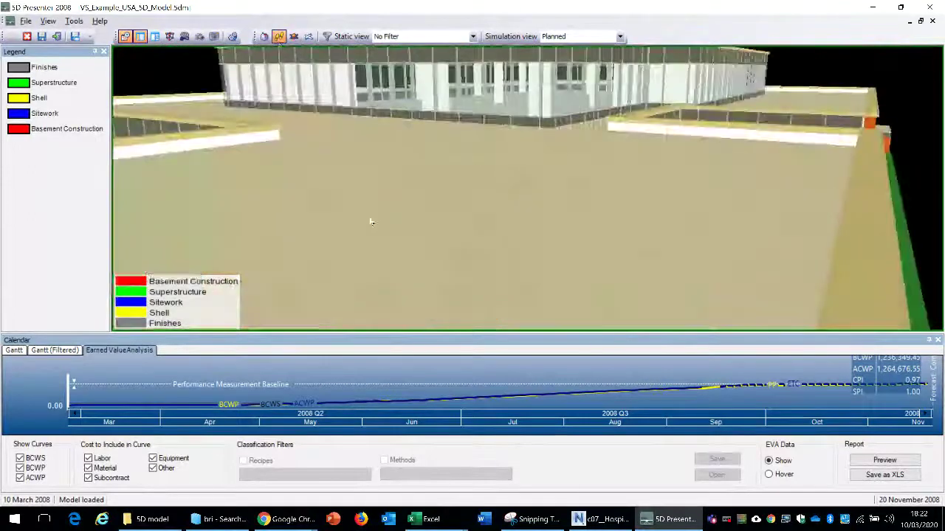
left_click_drag(463, 219, 502, 225)
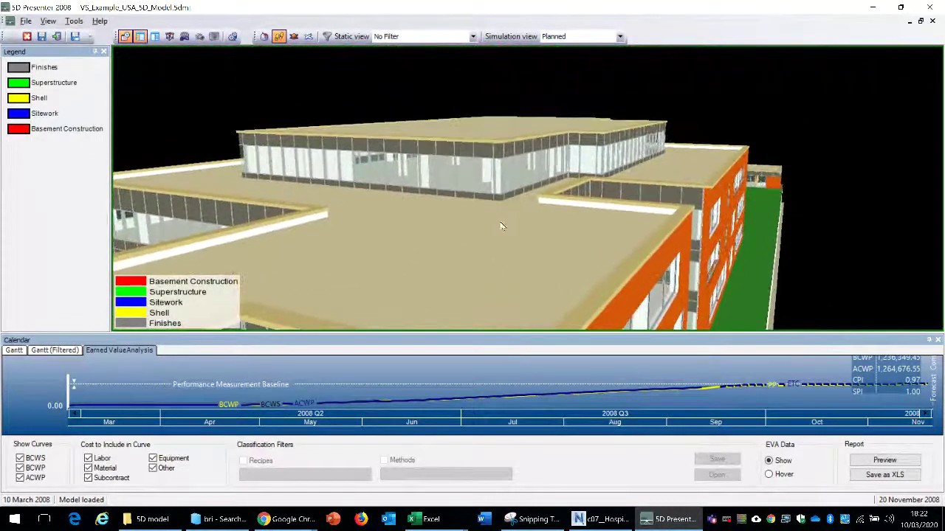
left_click_drag(409, 210, 509, 327)
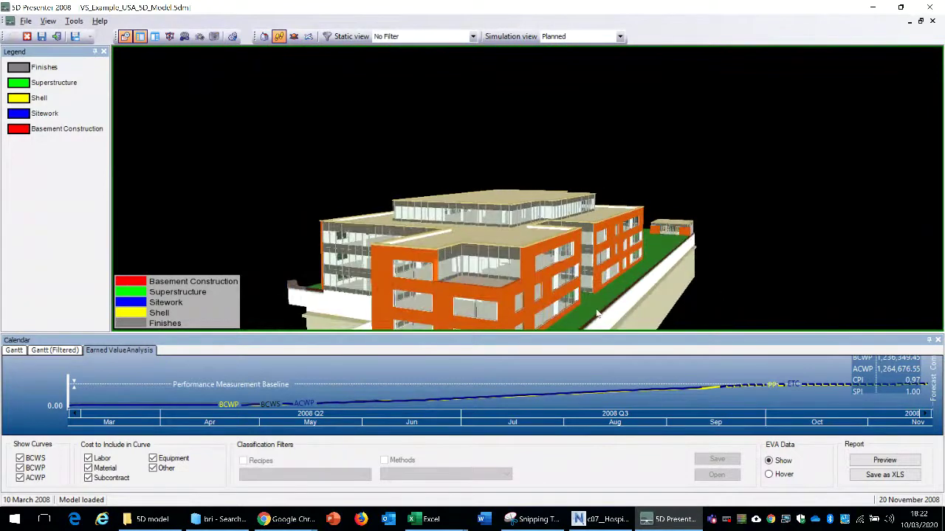
left_click_drag(598, 314, 591, 292)
Step: Reset the view to the whole model and try walking around the building again
right_click(282, 38)
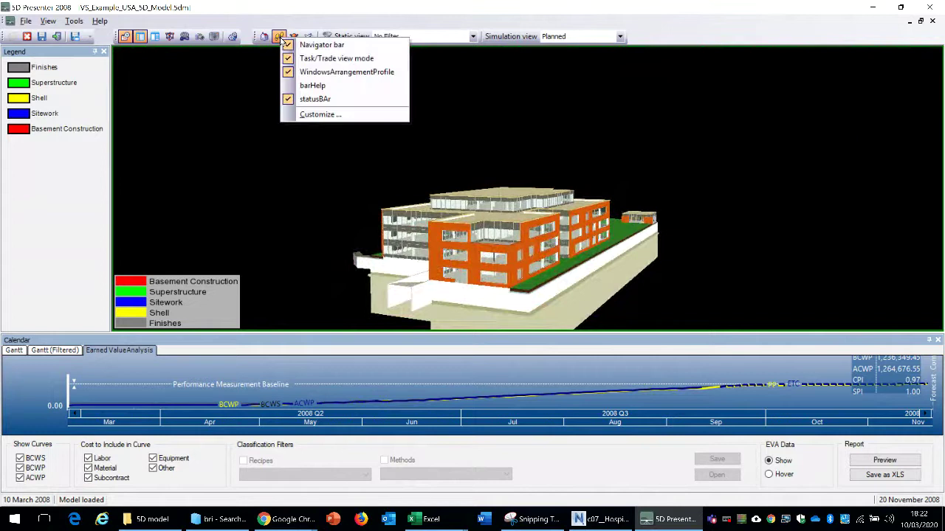
left_click(274, 36)
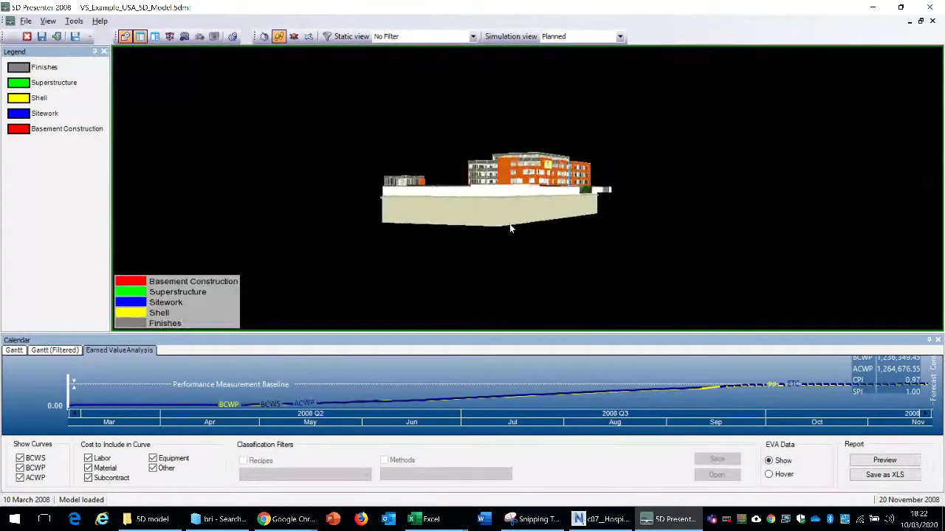
left_click_drag(509, 228, 486, 238)
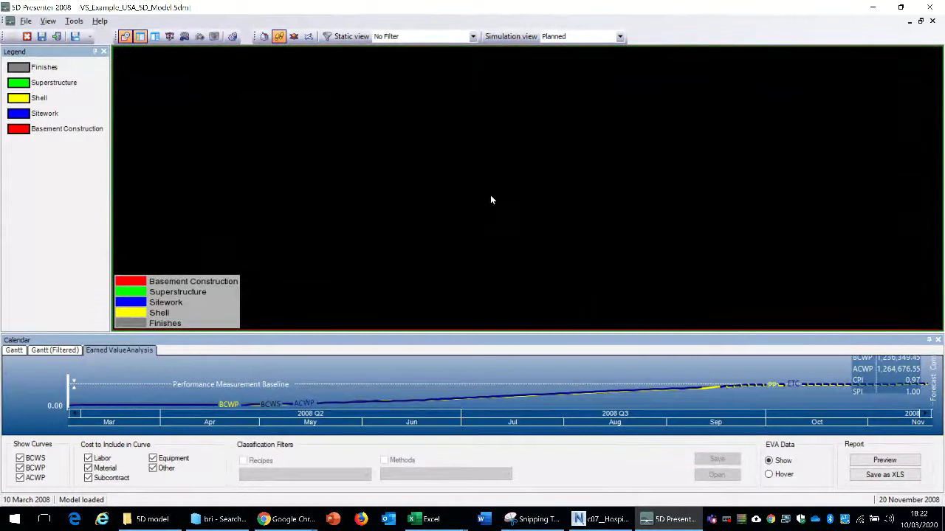
left_click(263, 36)
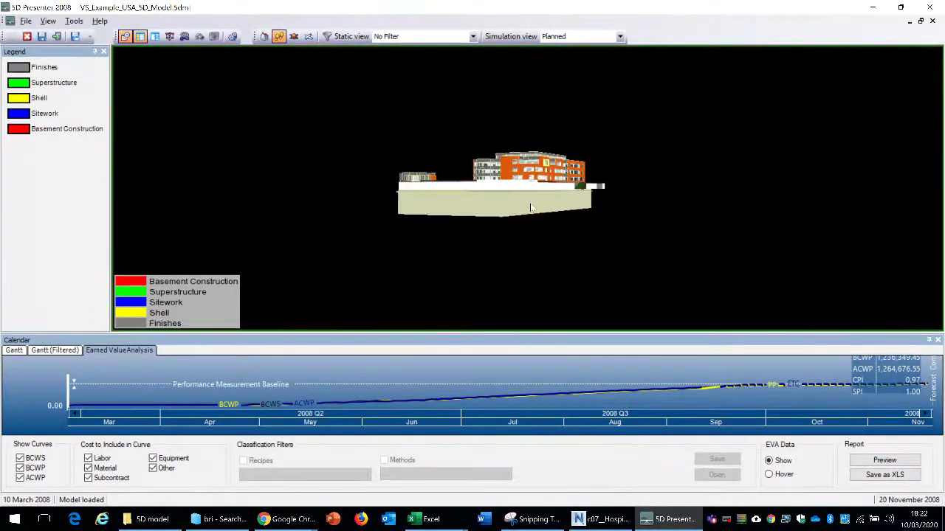
left_click_drag(531, 201, 497, 181)
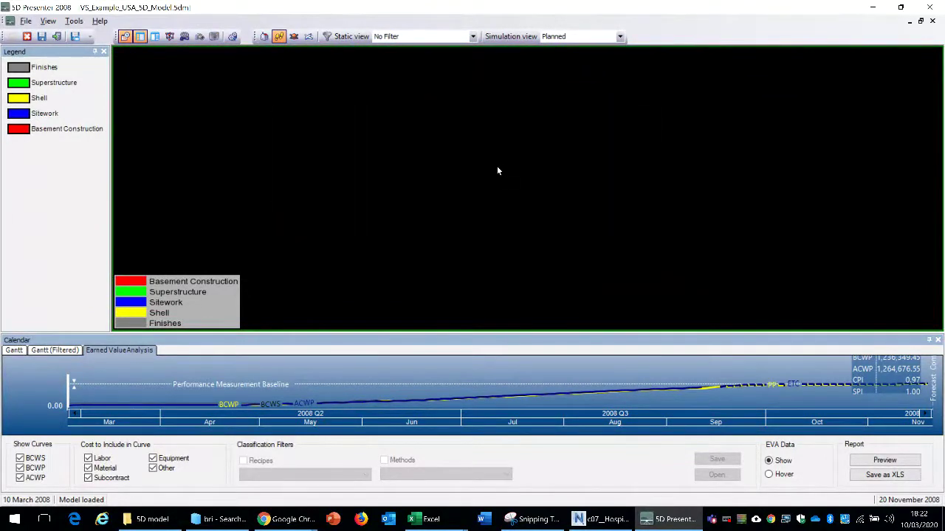
Step: Restore the overall view of the model and switch back to the turntable navigator
left_click(264, 36)
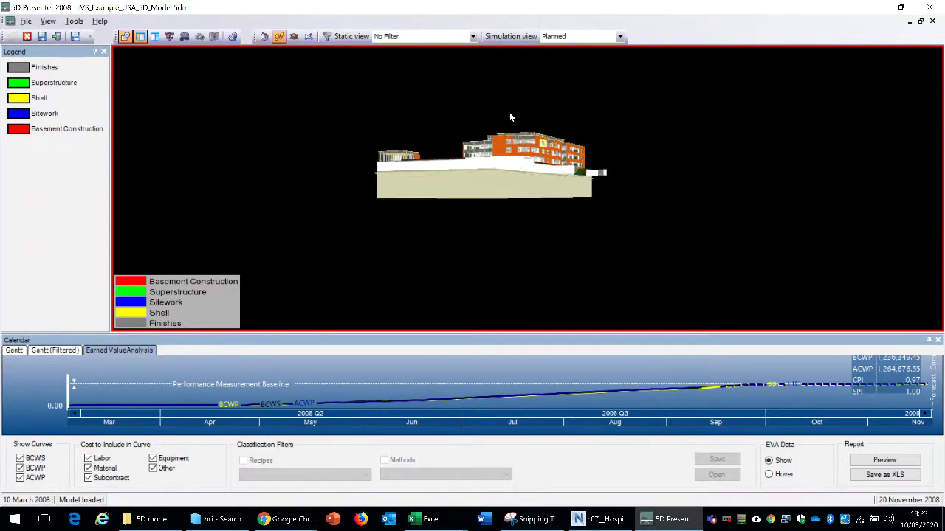
left_click(293, 36)
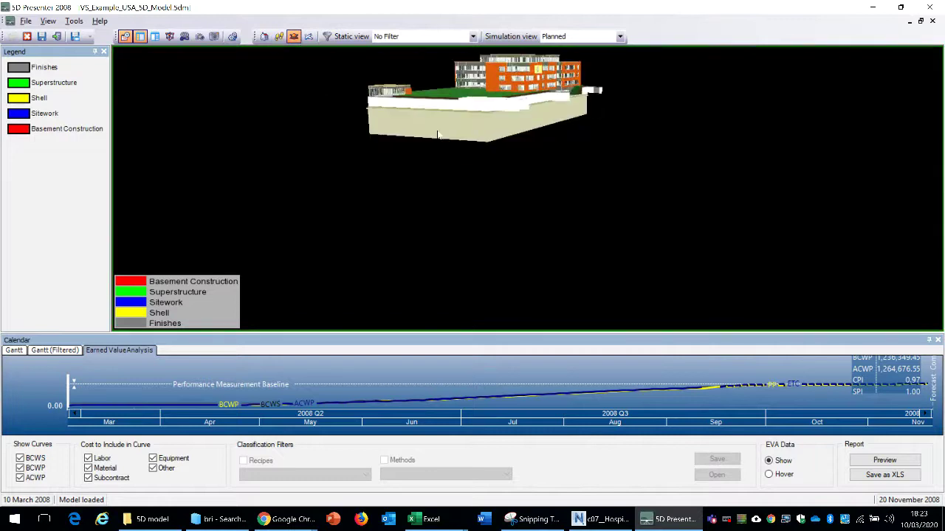
Step: Restore the whole-model view and play the 4D construction simulation from the Gantt schedule, watching the building from a higher angle
left_click_drag(452, 146, 430, 140)
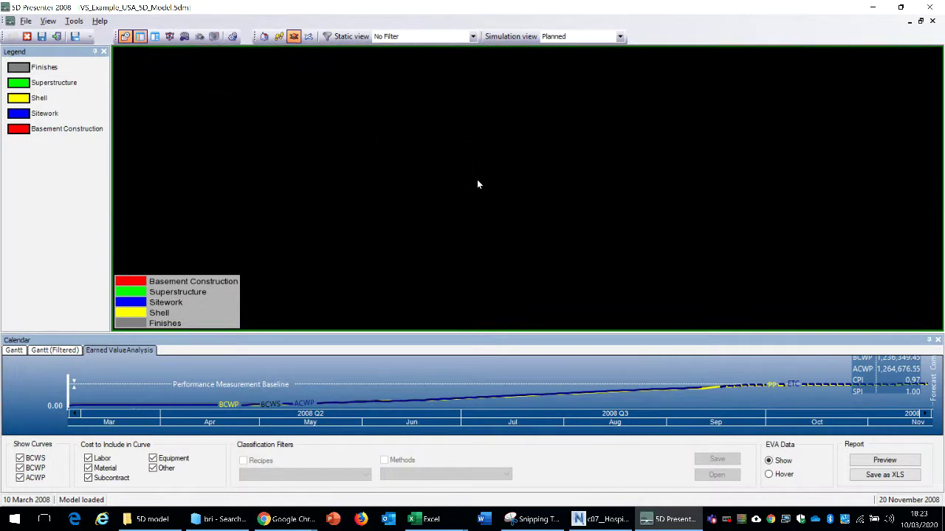
left_click(264, 37)
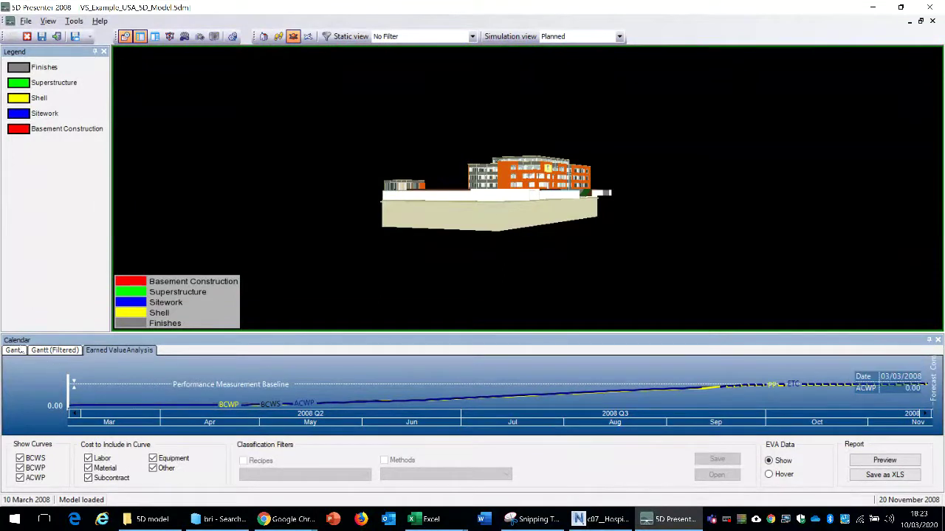
left_click(13, 352)
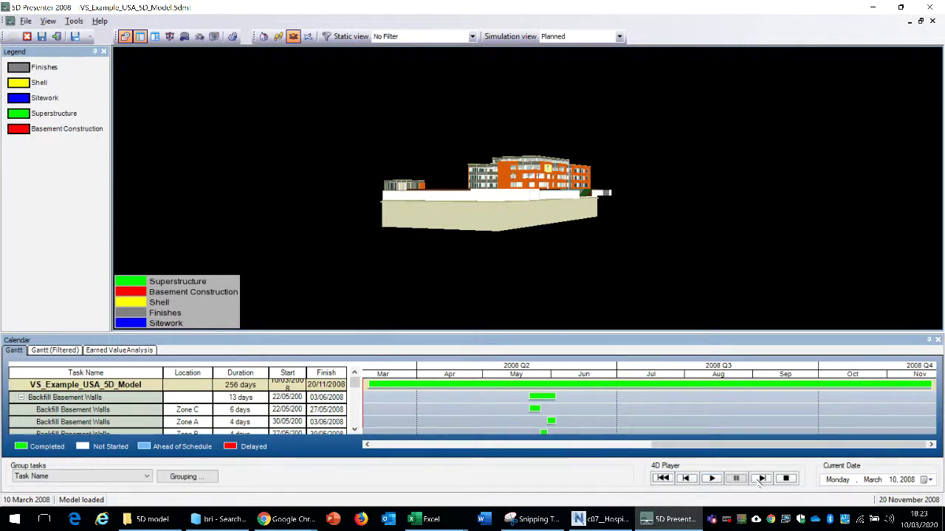
left_click(712, 479)
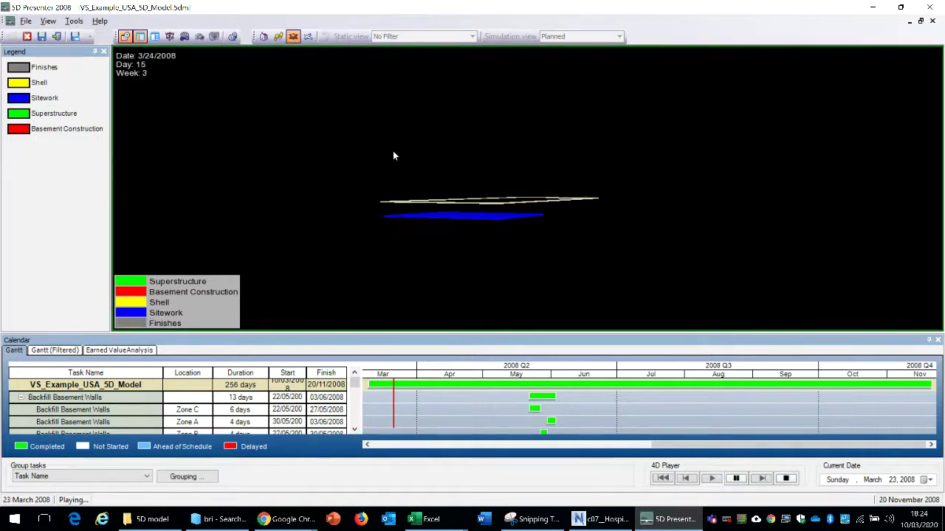
left_click_drag(393, 156, 400, 184)
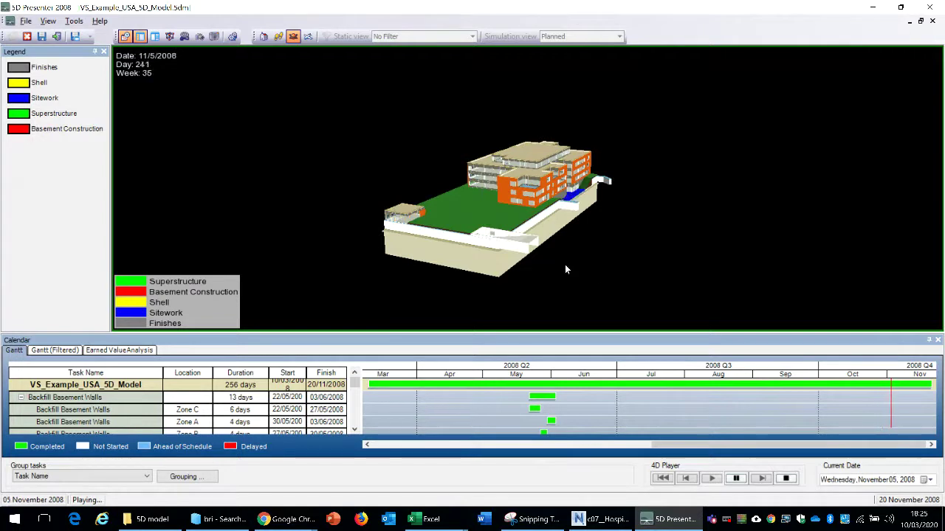
scroll(565, 270, "up", 2)
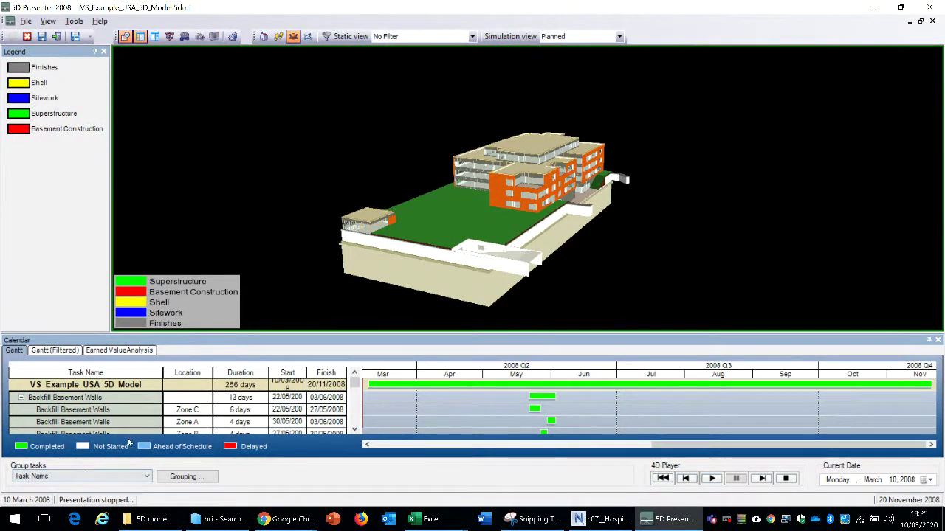
Step: Group the Gantt tasks by Location and look through the Zone A tasks
left_click(147, 479)
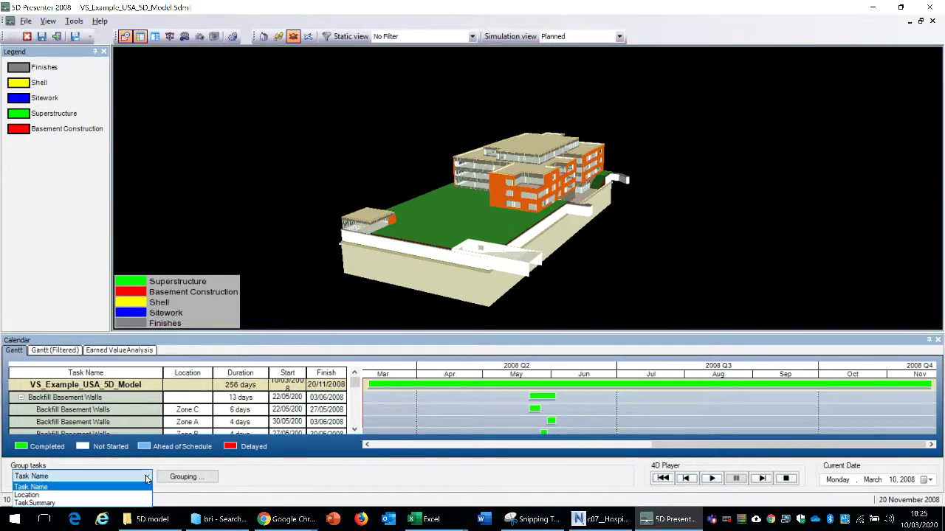
left_click(95, 495)
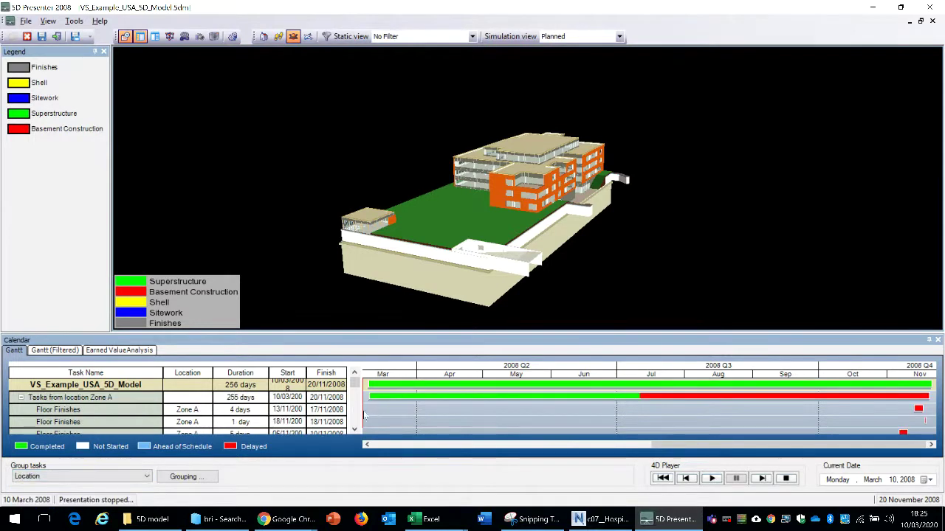
mouse_move(355, 382)
left_mouse_down()
mouse_move(360, 425)
mouse_move(366, 386)
left_mouse_up()
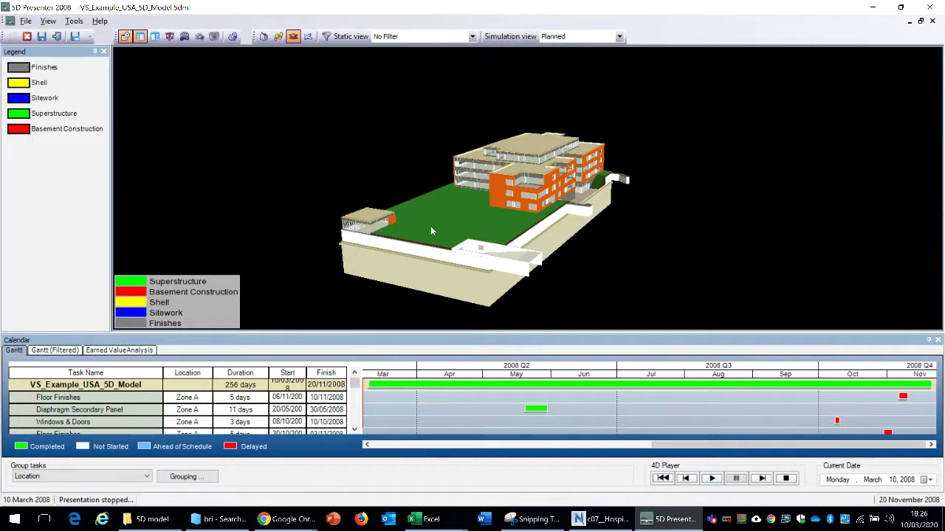
Step: Return to the earned value analysis, show only the ACWP curve, and enlarge the chart area
left_click(114, 351)
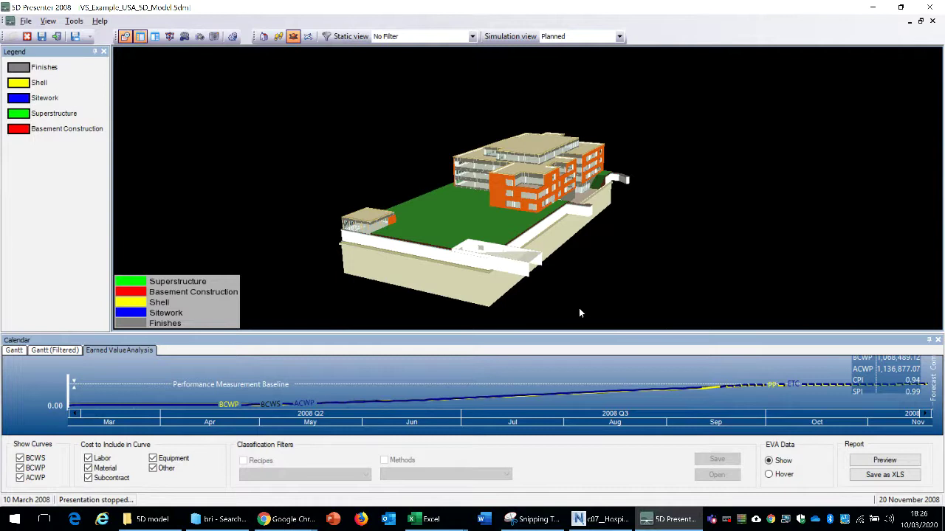
mouse_move(698, 365)
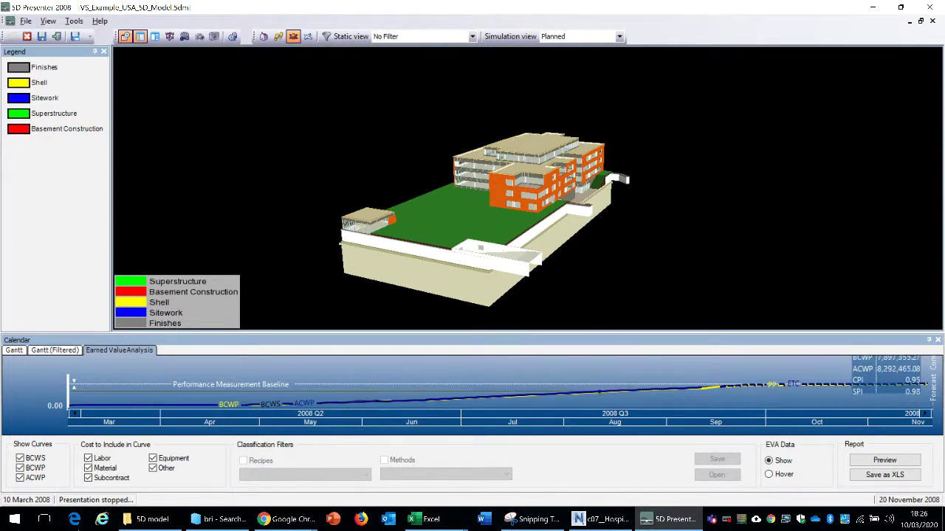
left_click(20, 459)
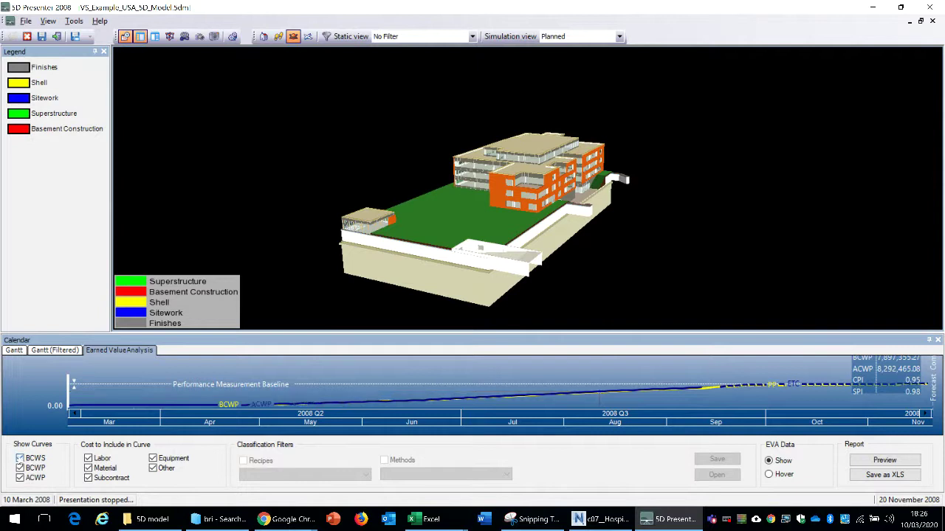
left_click(20, 468)
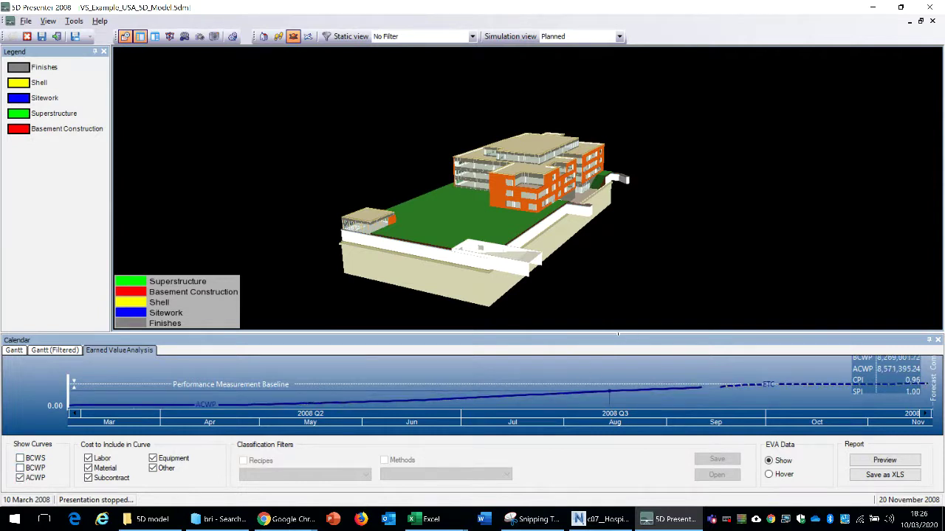
left_click_drag(618, 334, 623, 278)
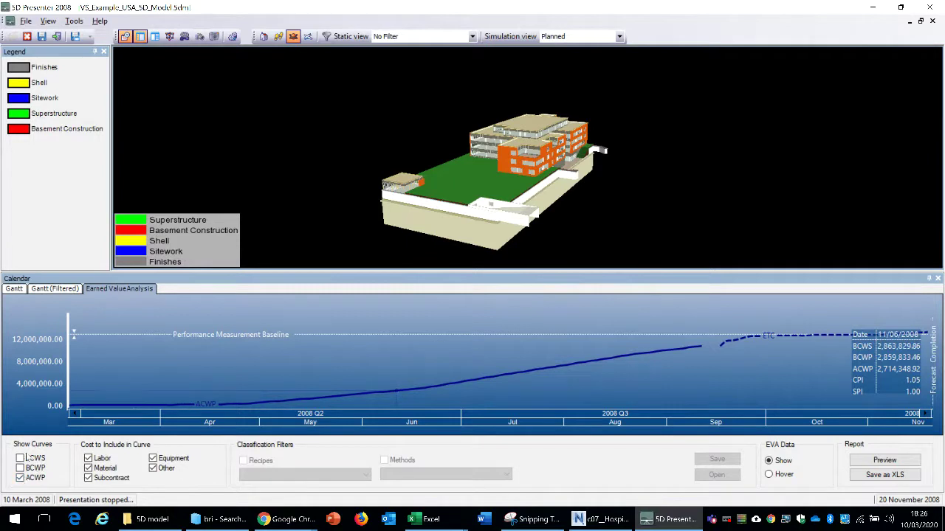
Step: Show the BCWS curve alone in the earned value chart and switch back to the ACWP curve alone
left_click(25, 458)
left_click(20, 478)
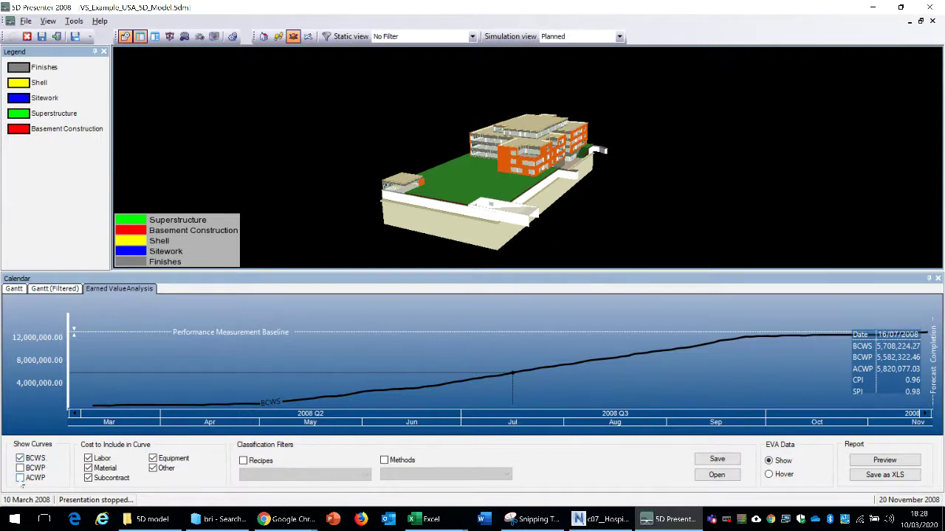
left_click(20, 478)
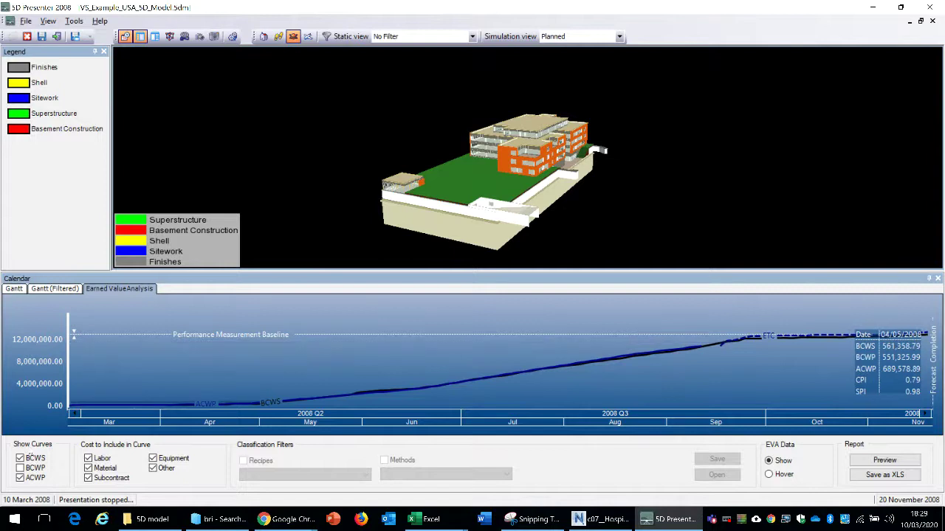
left_click(20, 468)
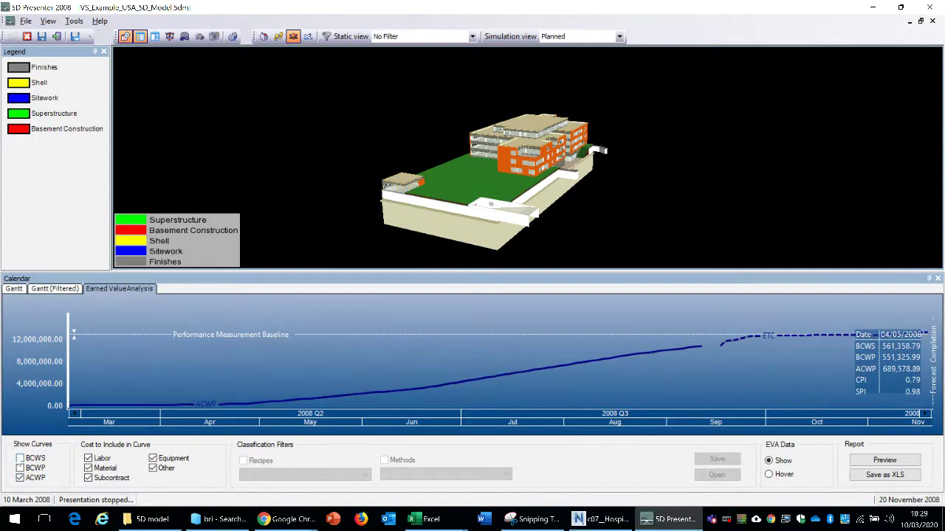
left_click(20, 458)
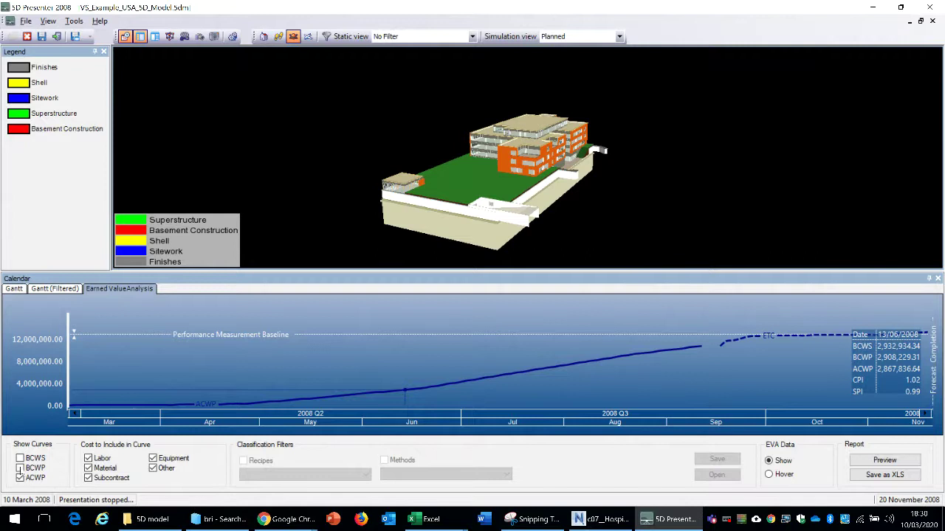
Step: Display only the BCWP curve in the earned value chart and read its values around August and September 2008
left_click(20, 458)
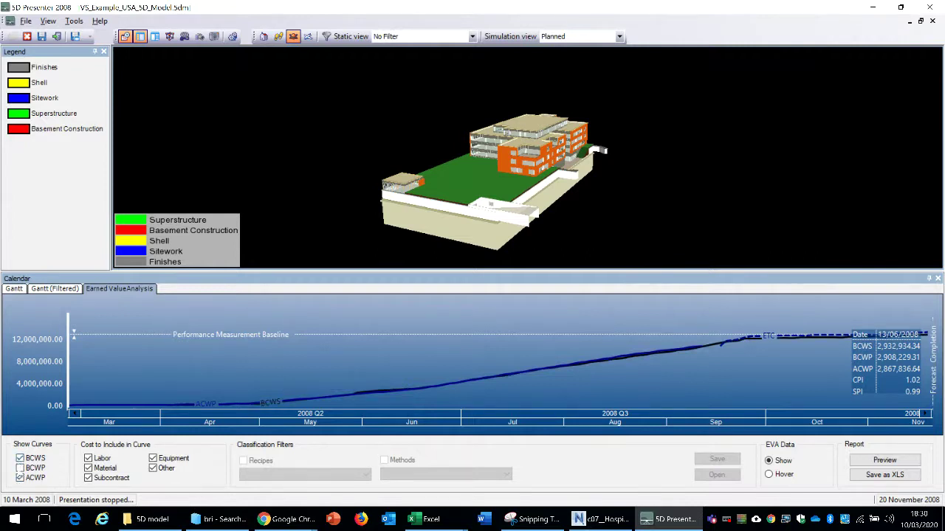
left_click(20, 468)
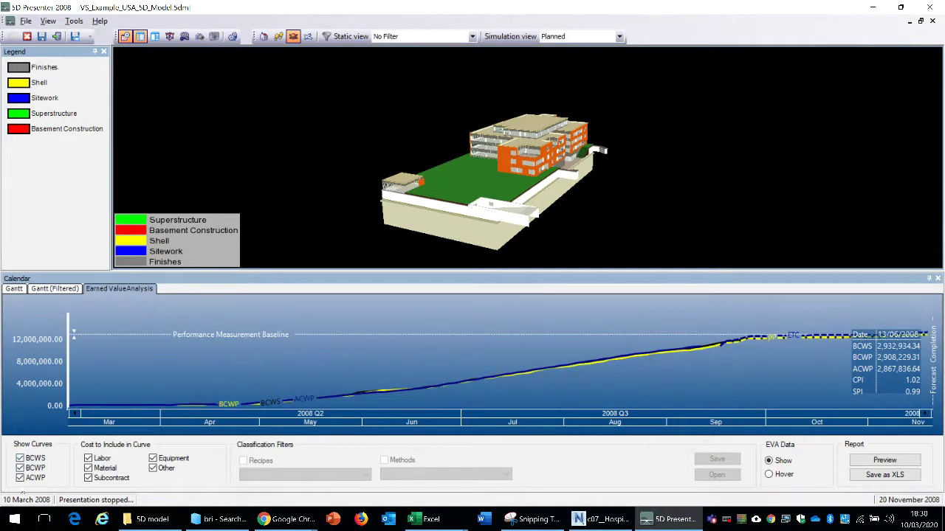
left_click(20, 477)
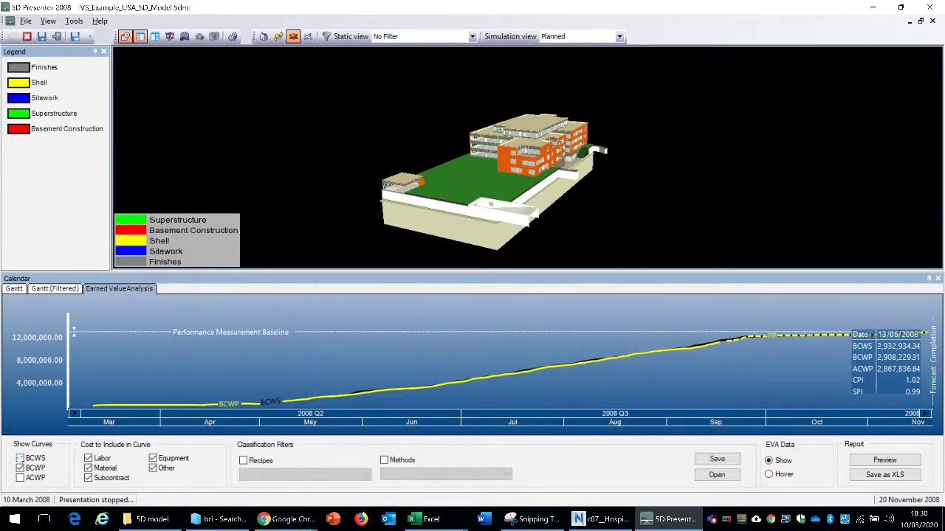
left_click(20, 458)
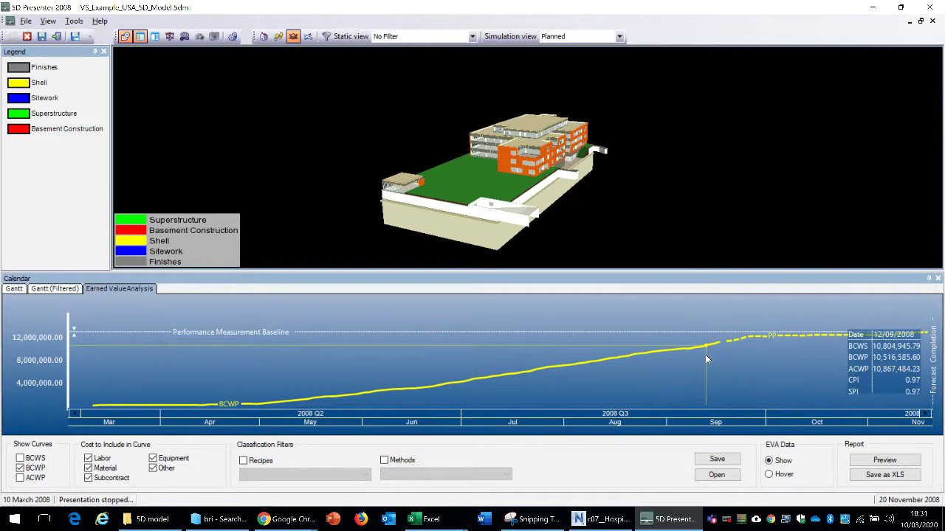
mouse_move(705, 354)
left_mouse_down()
mouse_move(716, 351)
mouse_move(707, 353)
mouse_move(715, 374)
mouse_move(696, 362)
mouse_move(665, 366)
left_mouse_up()
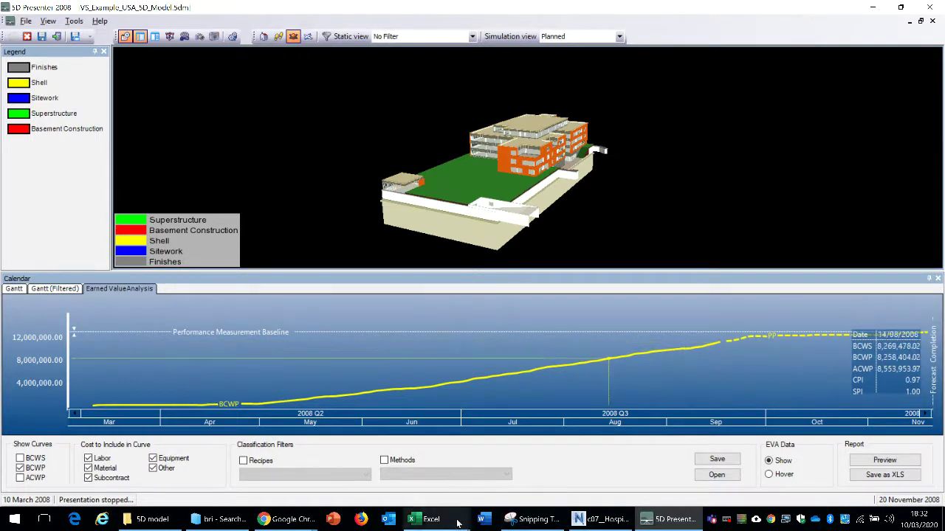
Step: Switch to the prv.xls workbook in Excel and widen the Milestone Data column of the Total Cost table
mouse_move(428, 520)
left_click(373, 472)
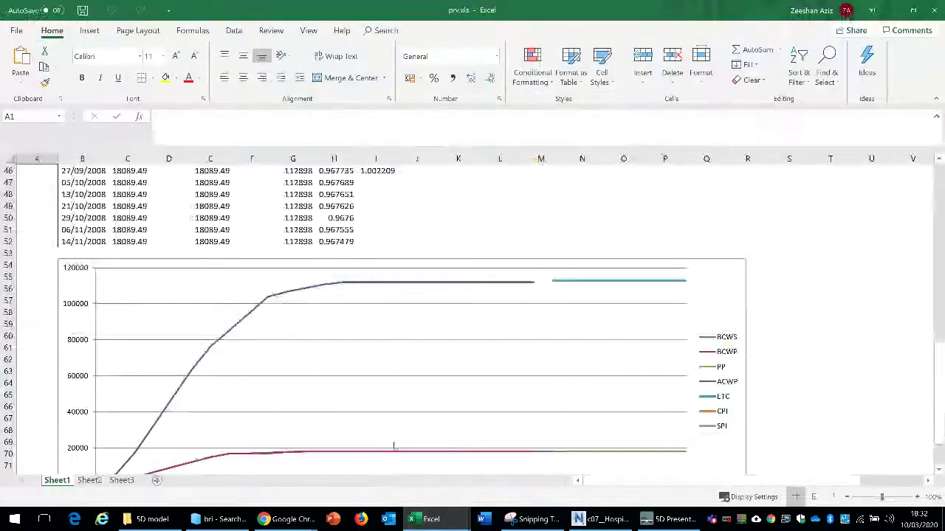
scroll(472, 341, "up", 9)
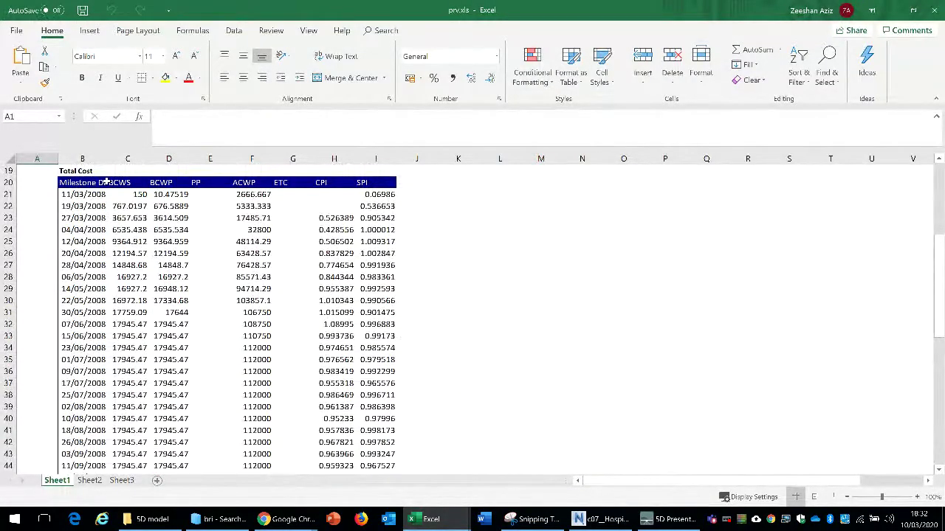
left_click_drag(105, 158, 150, 154)
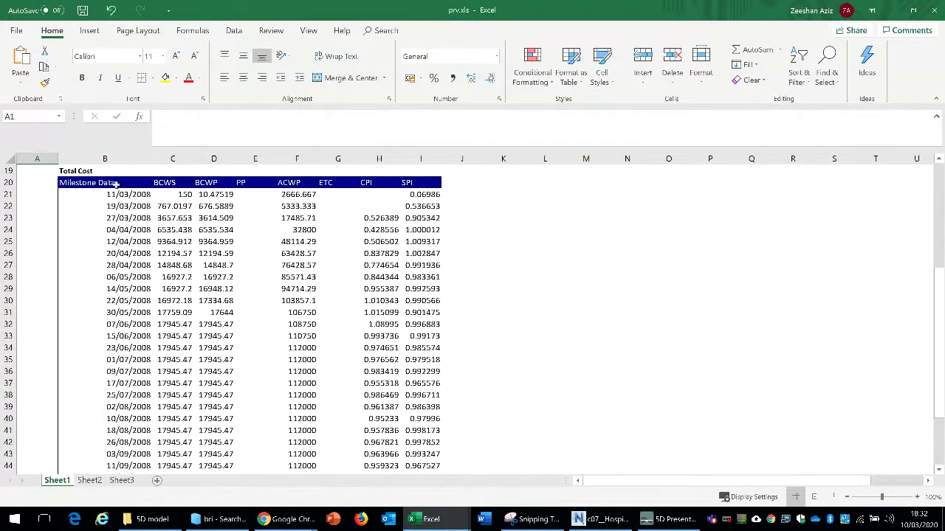
Step: Check the BCWS heading and clear the BCWP heading in the Total Cost table
left_click(168, 184)
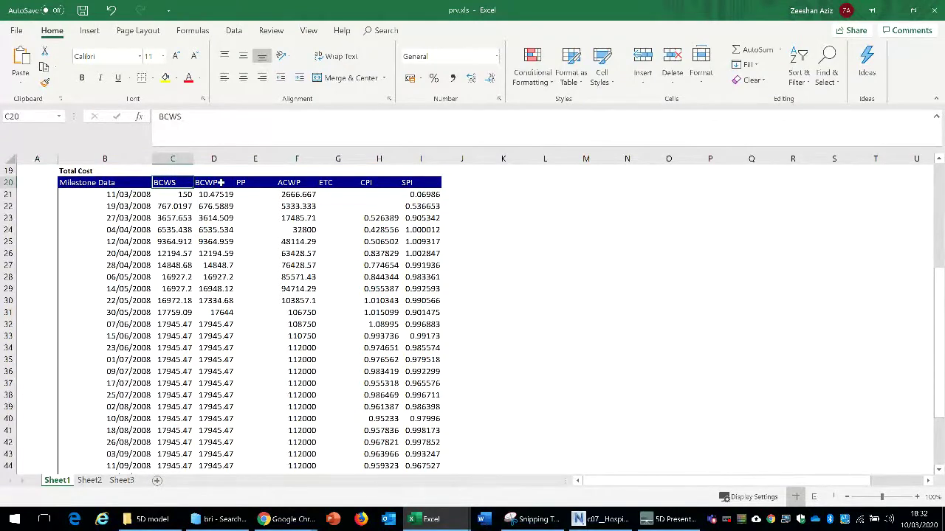
left_click(217, 184)
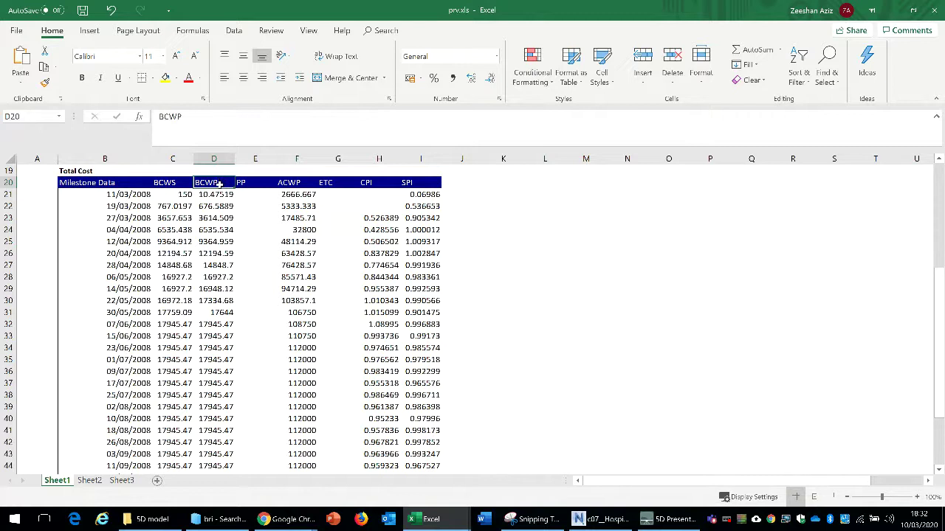
left_click_drag(235, 187, 221, 184)
Step: Examine the Eva Report table's cost columns and its CPI and SPI values across the milestone dates
scroll(315, 289, "down", 1)
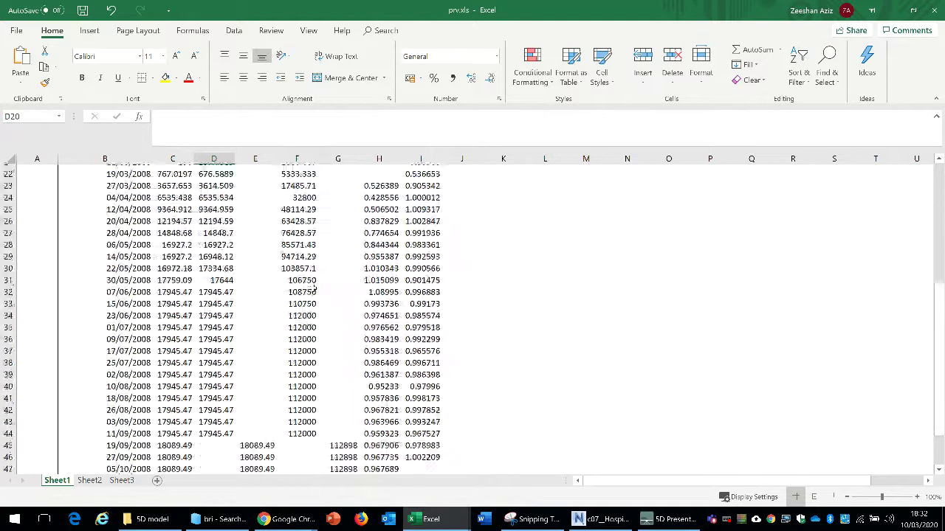
scroll(317, 295, "up", 2)
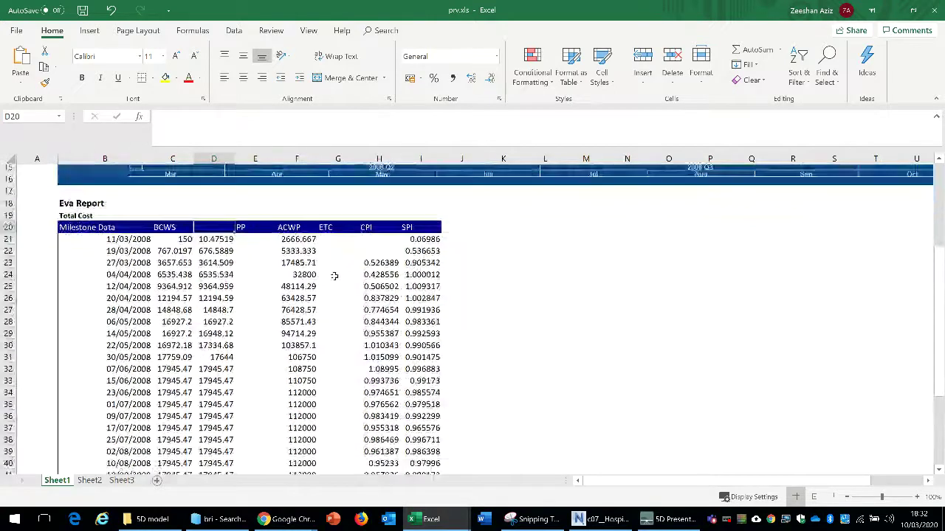
scroll(334, 275, "down", 2)
scroll(338, 325, "up", 2)
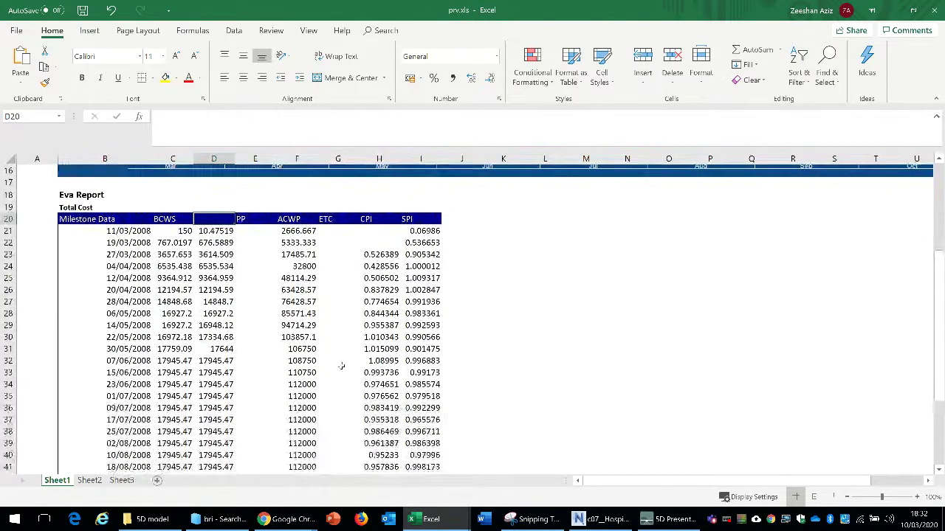
scroll(342, 366, "down", 3)
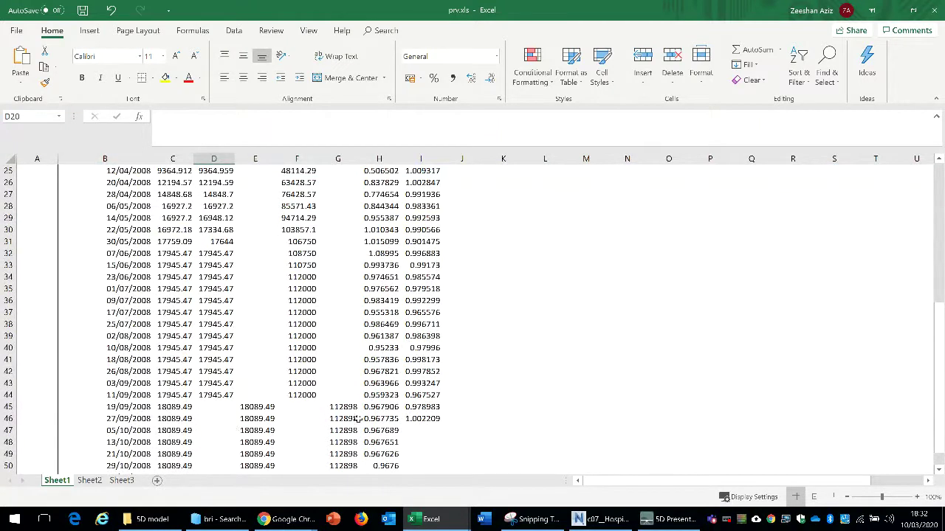
scroll(381, 407, "up", 2)
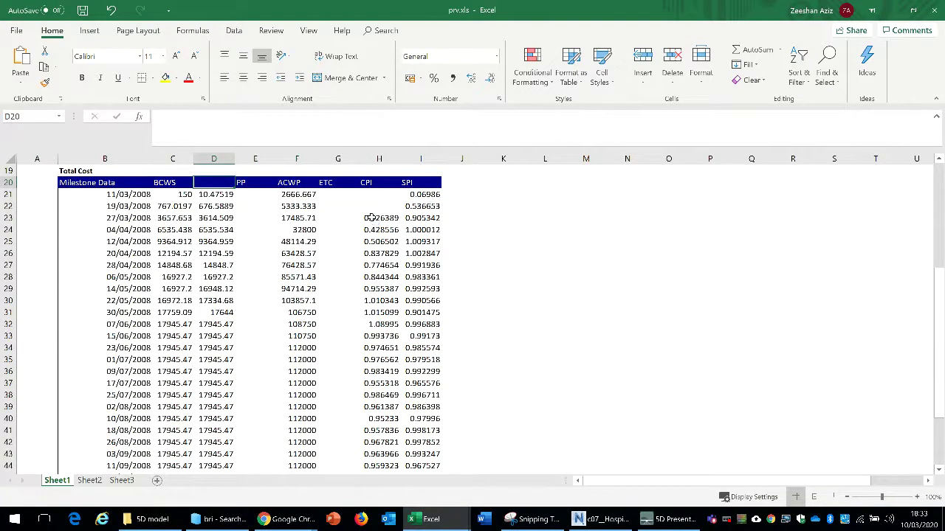
left_click(371, 217)
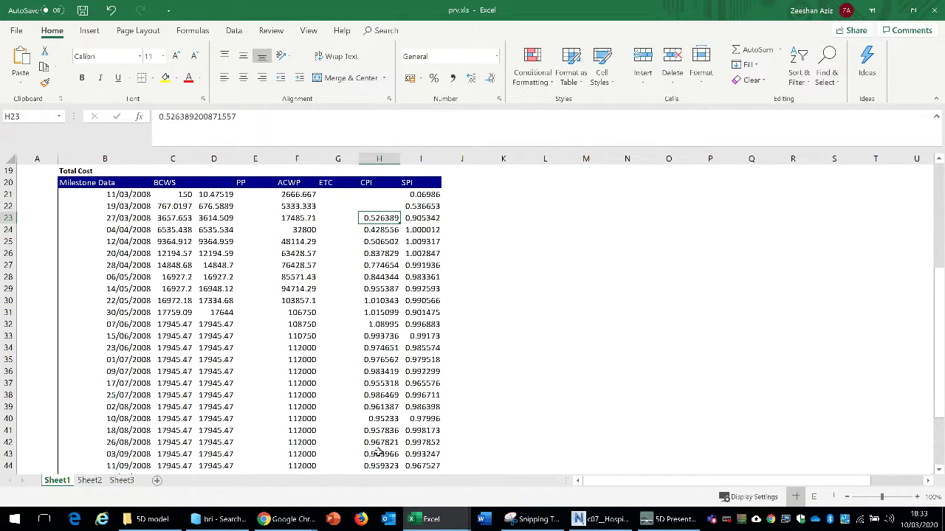
scroll(376, 451, "down", 1)
scroll(370, 413, "up", 1)
left_click(427, 195)
left_click(427, 207)
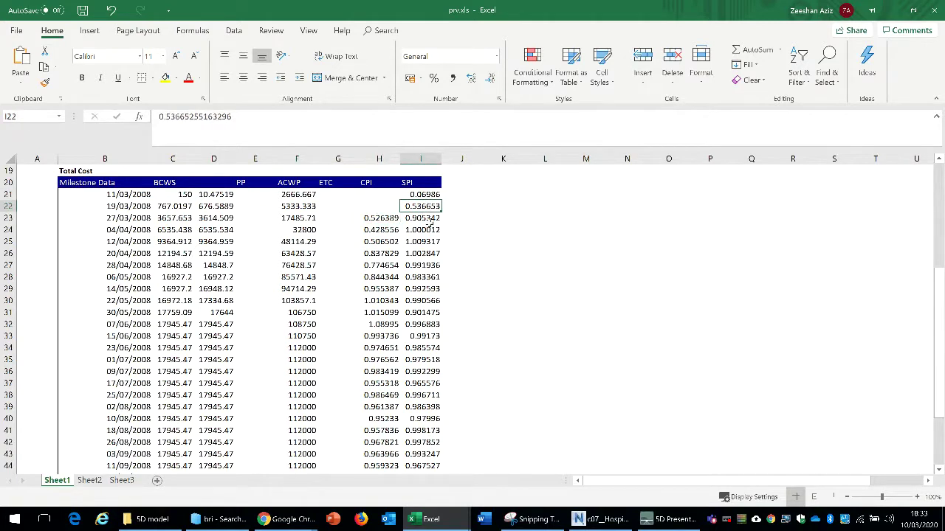
Step: Check the SPI value for the 27/09/2008 milestone in the Eva Report table
scroll(415, 369, "down", 1)
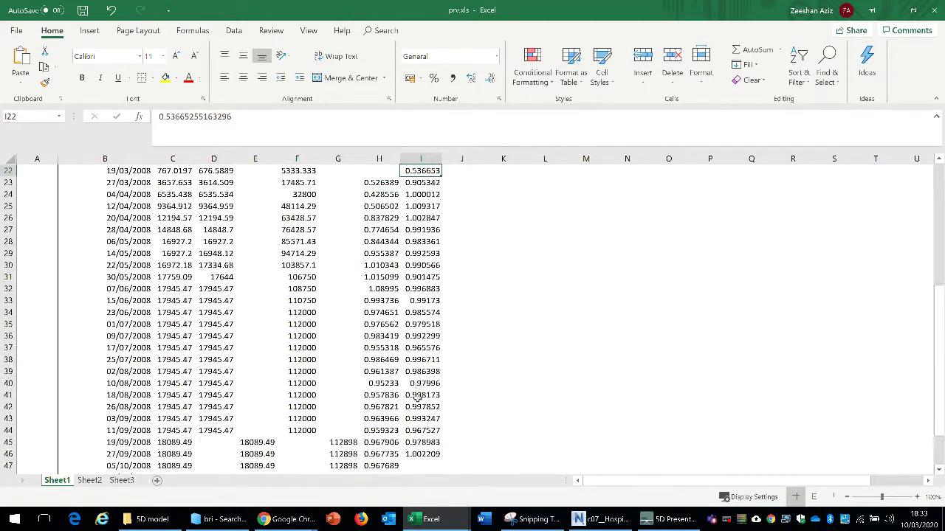
left_click(422, 454)
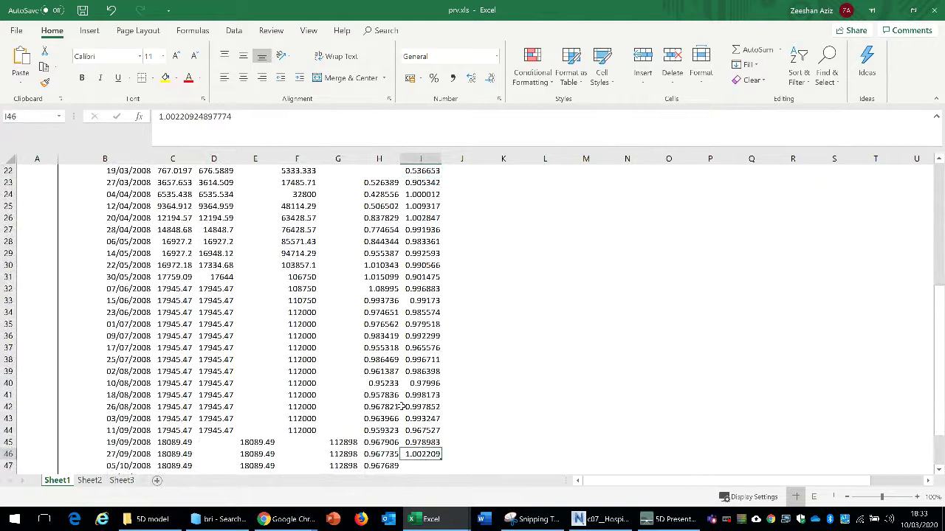
scroll(403, 407, "down", 1)
scroll(428, 373, "up", 3)
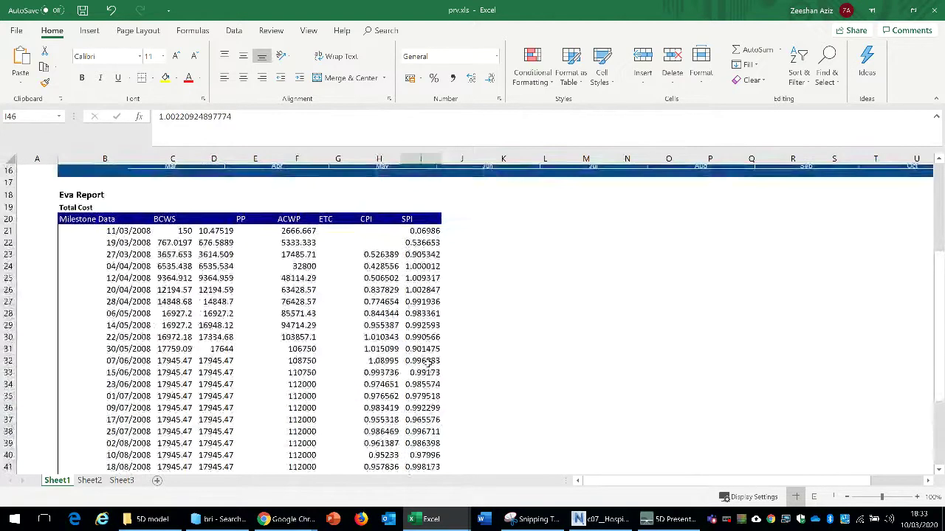
Step: Examine the line chart of the BCWS, PP, ACWP, CPI and SPI series below the Eva Report table
scroll(426, 360, "down", 6)
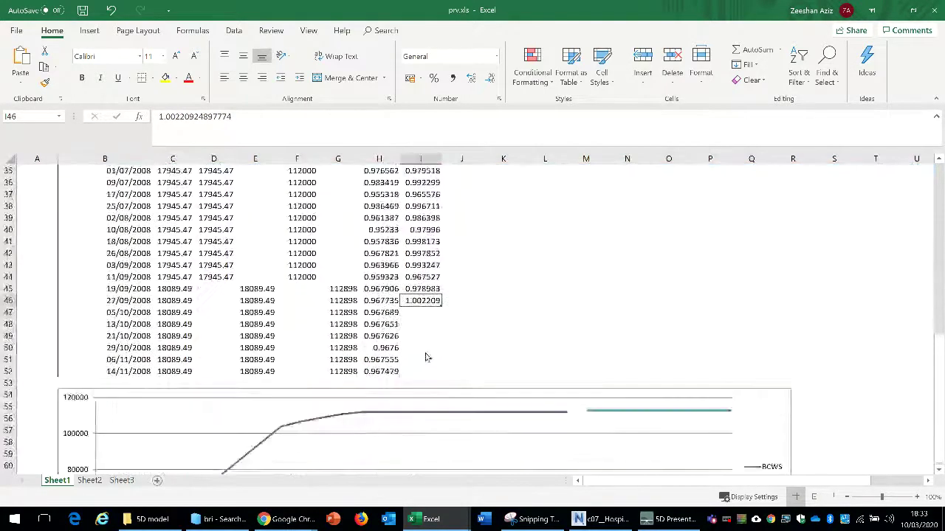
scroll(427, 359, "down", 5)
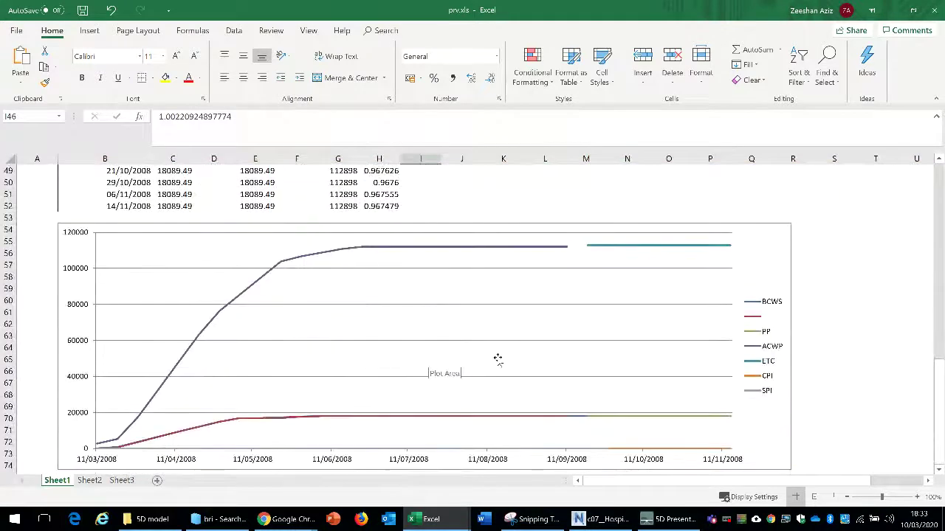
scroll(698, 362, "down", 3)
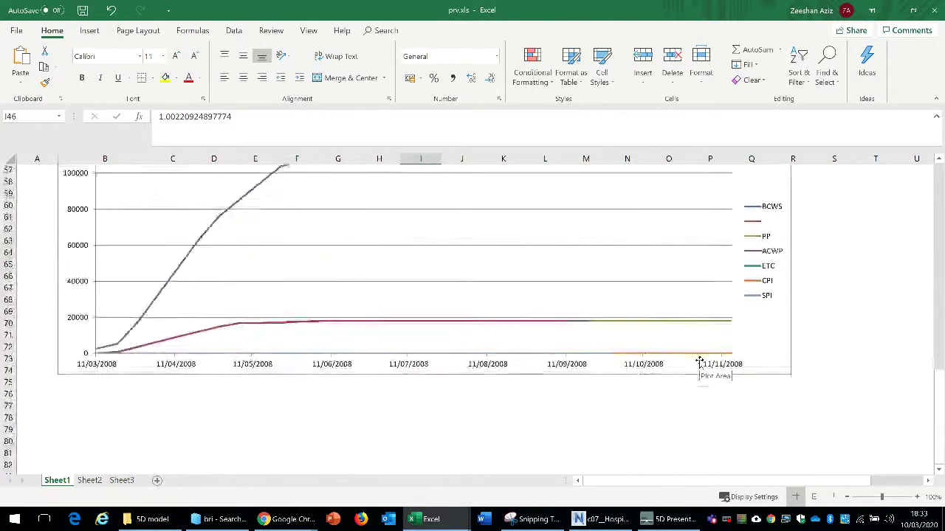
scroll(702, 362, "down", 3)
scroll(702, 362, "up", 4)
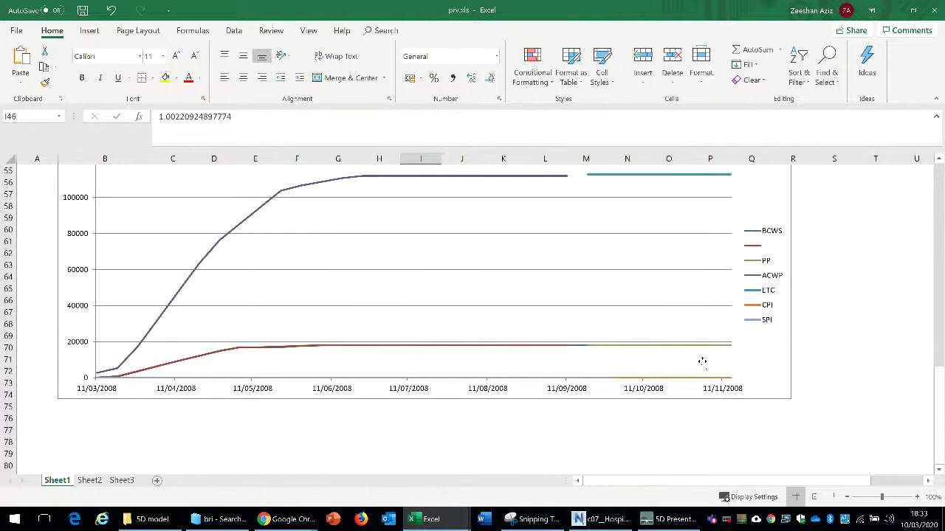
scroll(702, 362, "up", 1)
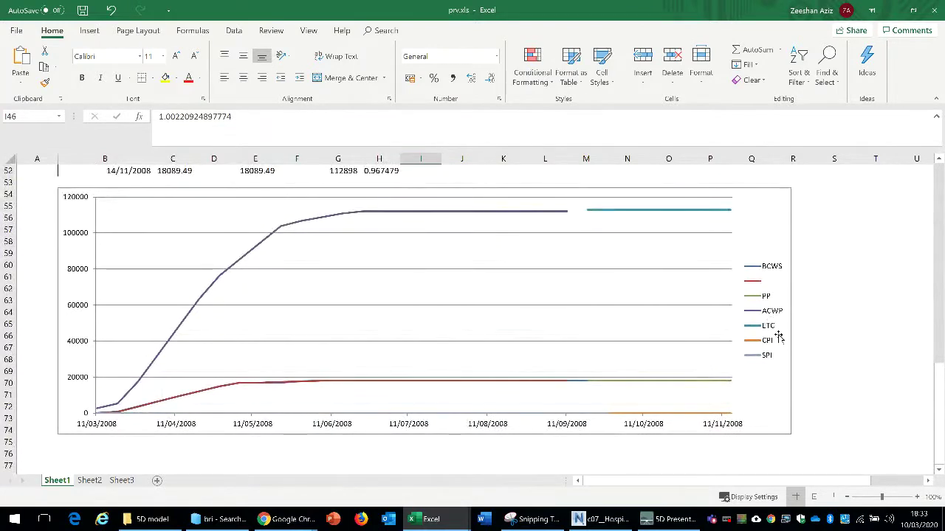
Step: Minimise the Excel workbook and switch to the c07__Hospital.nwd model in Navisworks Manage
left_click(895, 9)
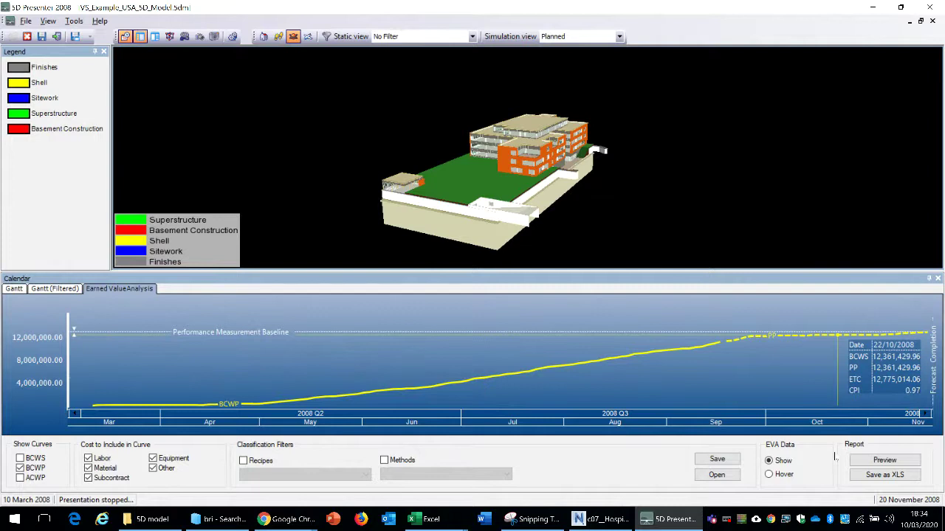
left_click(603, 521)
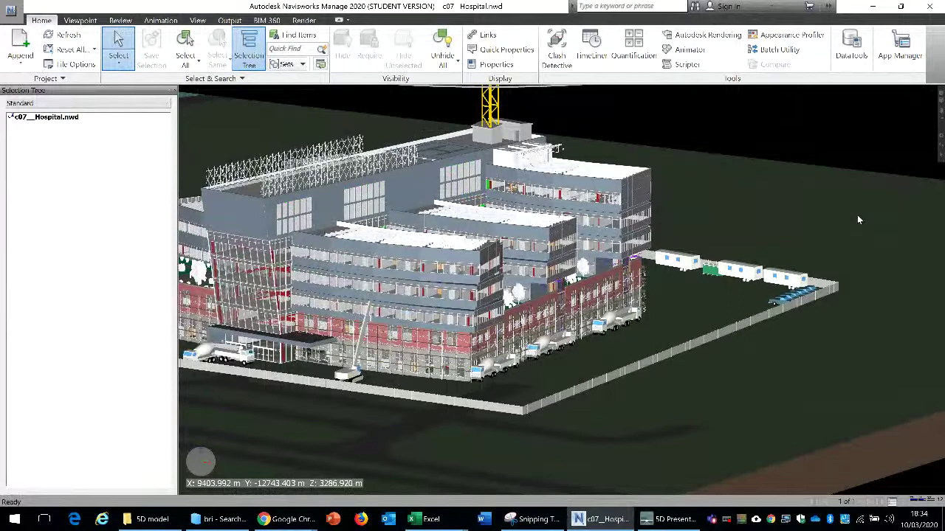
scroll(493, 276, "down", 2)
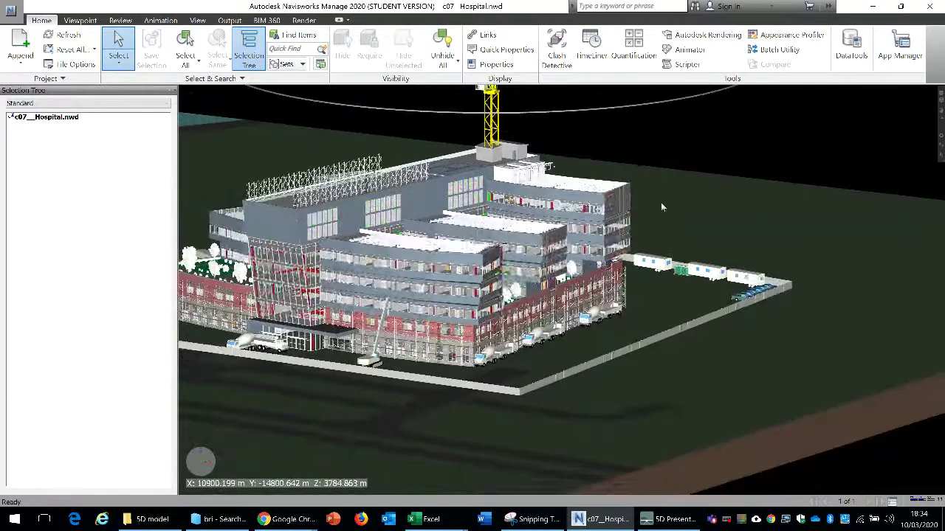
scroll(710, 168, "up", 3)
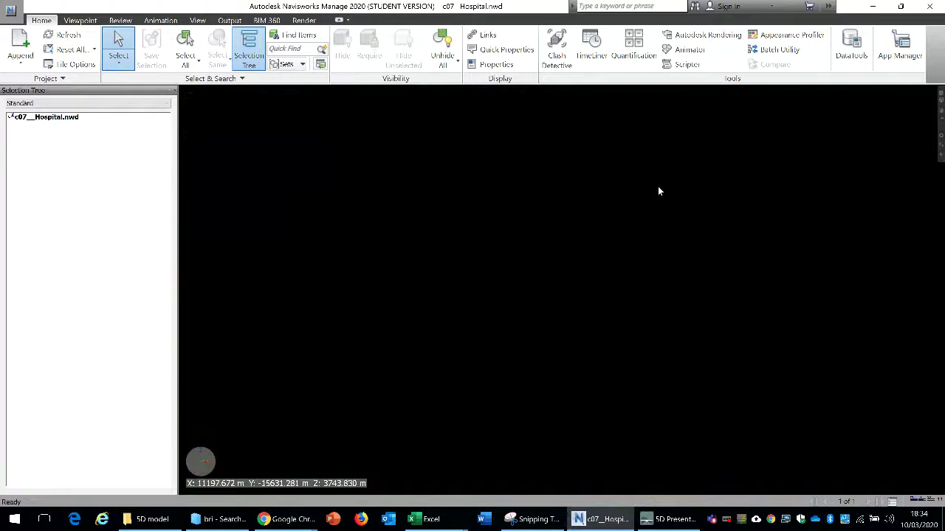
scroll(880, 112, "up", 2)
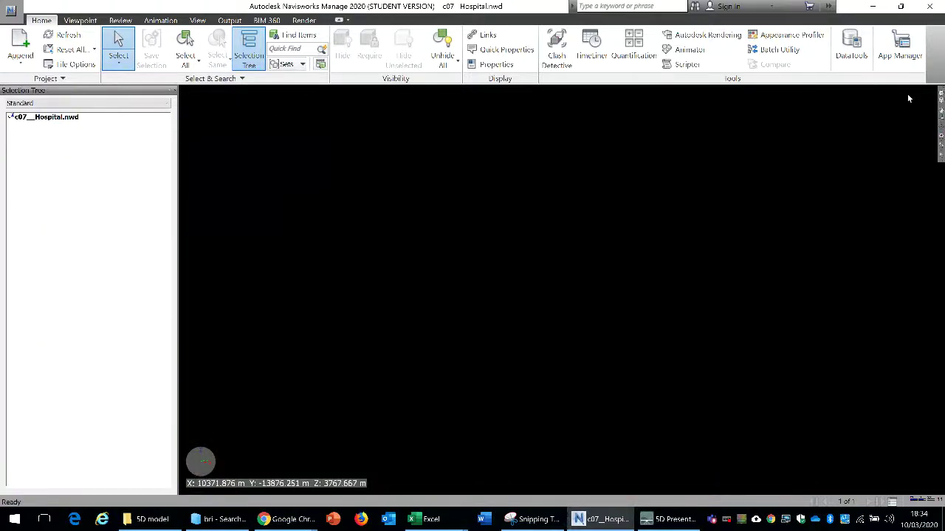
scroll(907, 94, "down", 1)
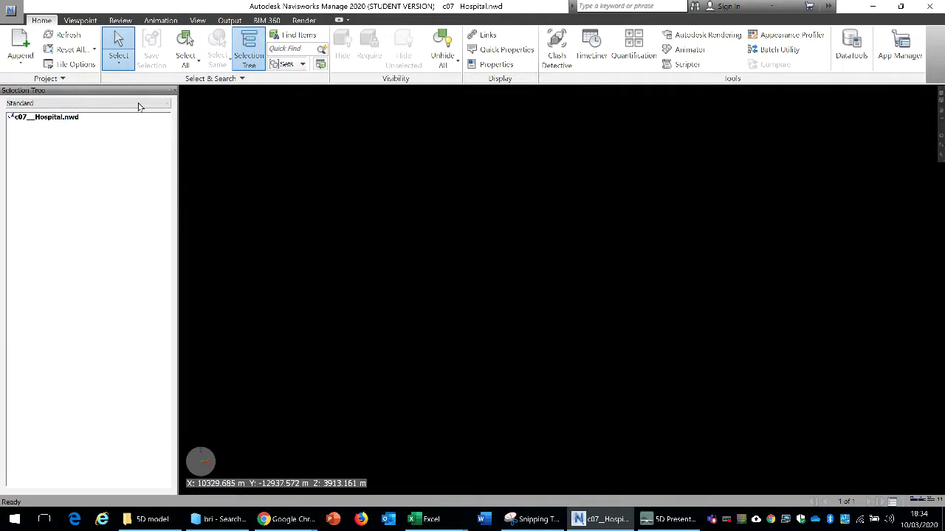
left_click(44, 116)
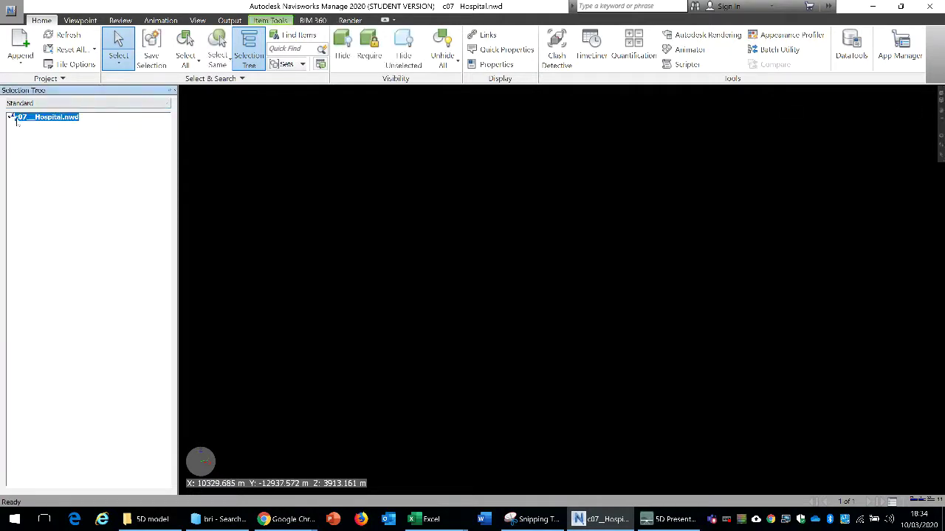
scroll(641, 334, "up", 3)
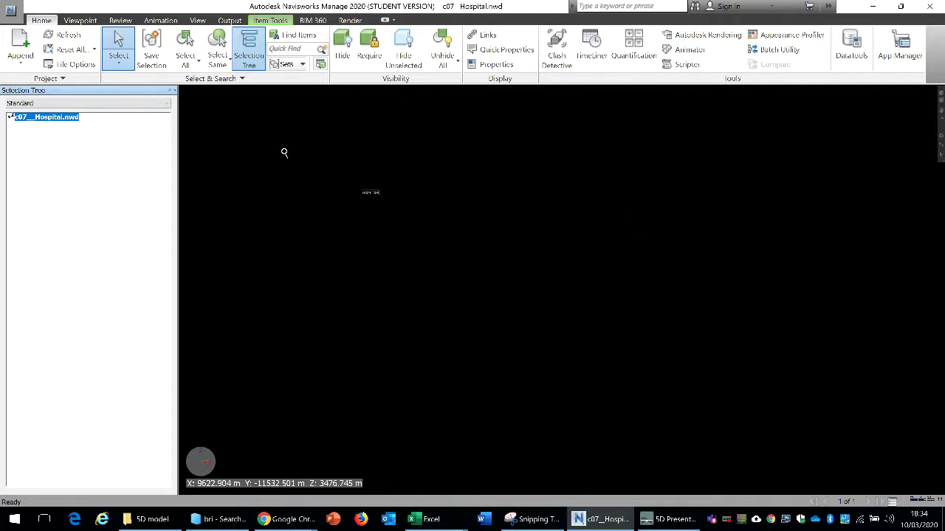
scroll(485, 228, "up", 1)
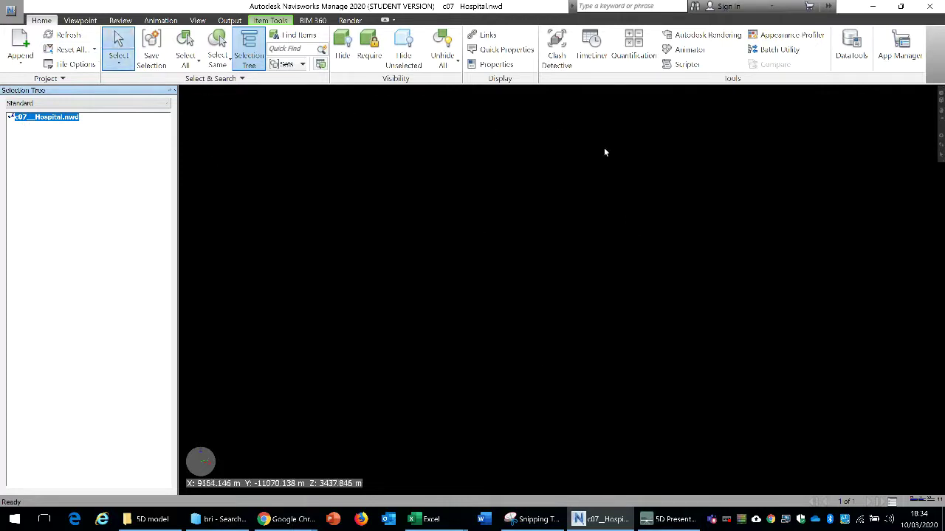
Step: Return to the home view, clear the model selection and view the hospital building and its site close up
left_click(914, 94)
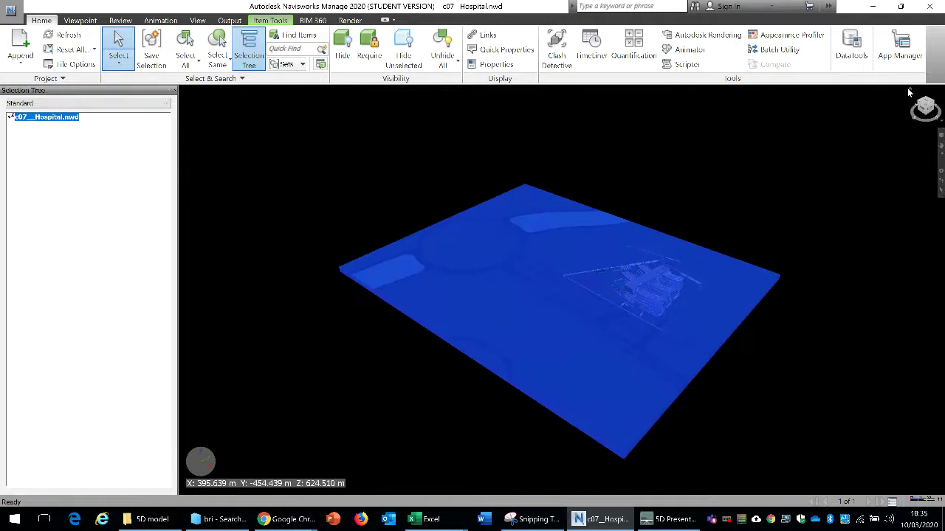
scroll(680, 305, "up", 4)
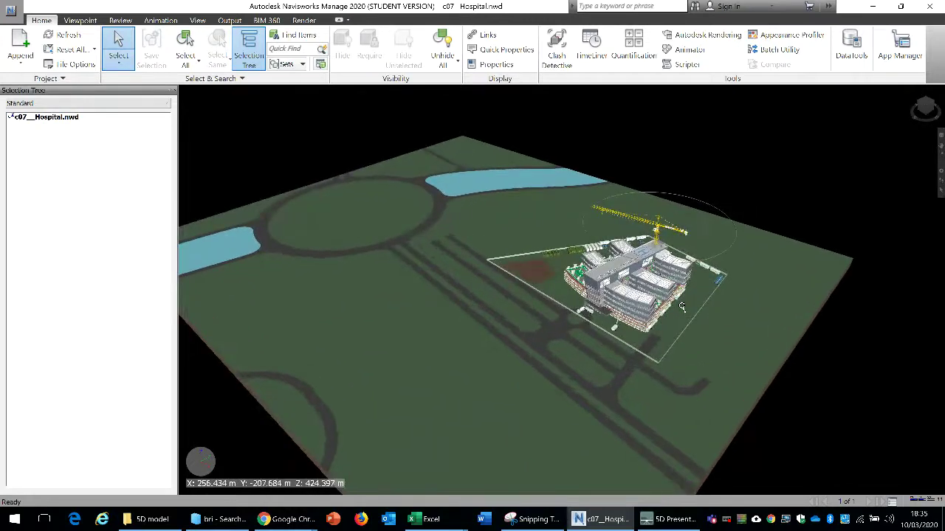
scroll(681, 304, "up", 3)
scroll(681, 306, "up", 3)
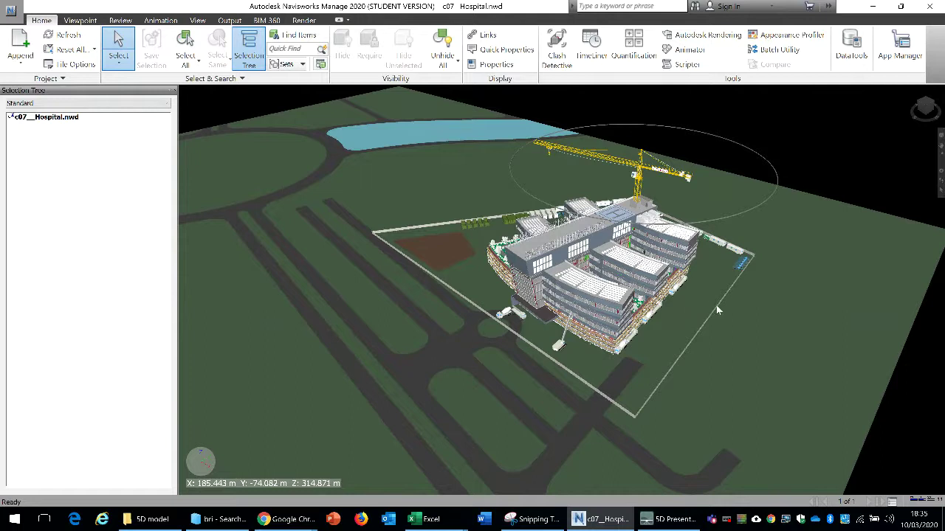
scroll(713, 308, "up", 5)
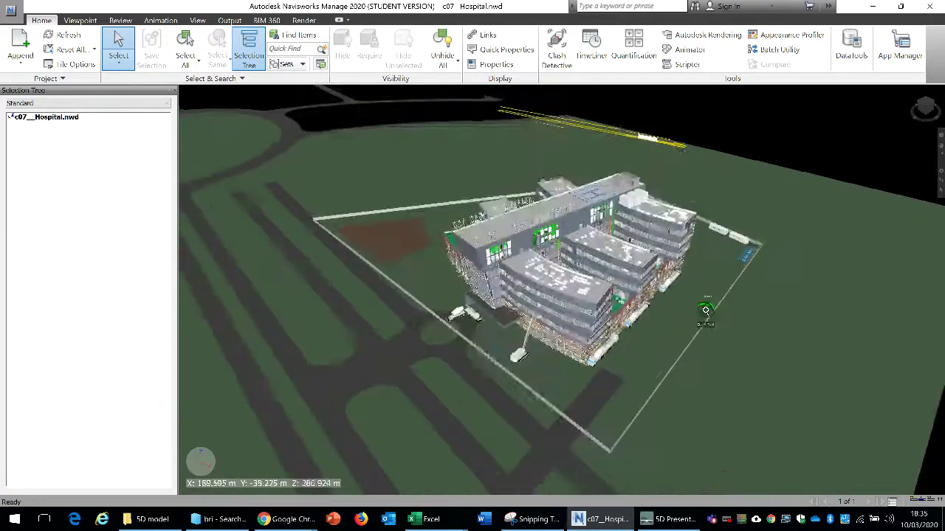
scroll(706, 314, "up", 2)
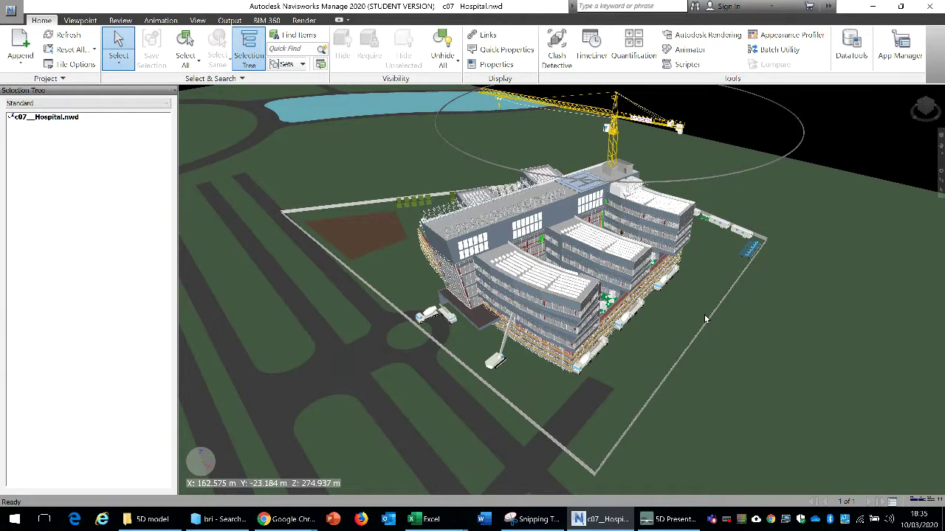
Step: Expand c07__Hospital.nwd in the Selection Tree to list its component model files
left_click(11, 117)
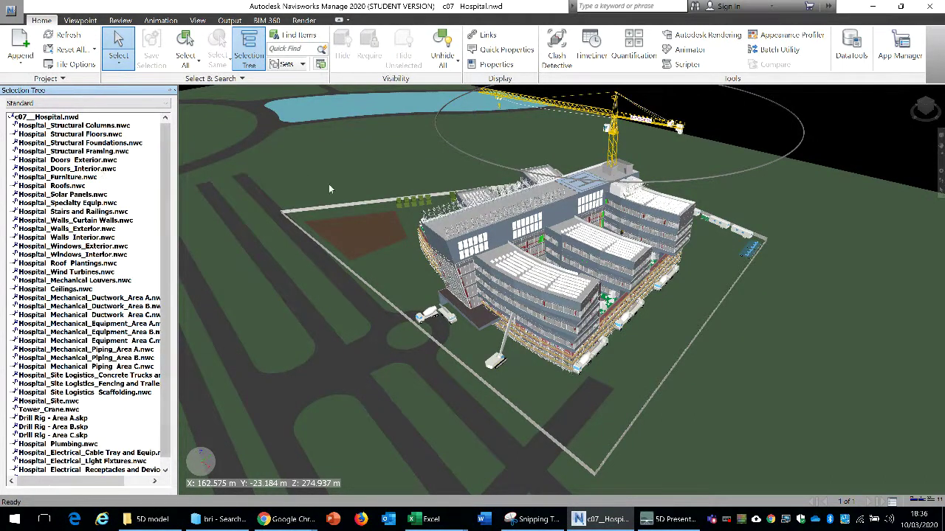
scroll(506, 250, "up", 2)
scroll(507, 250, "up", 1)
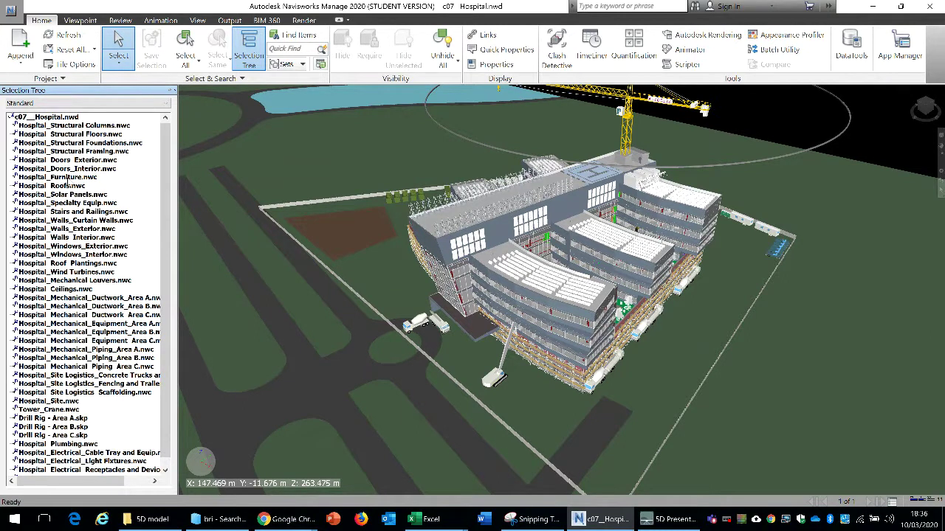
Step: Isolate Hospital_Furniture.nwc by hiding all unselected items, and view the furniture on its own
left_click(67, 177)
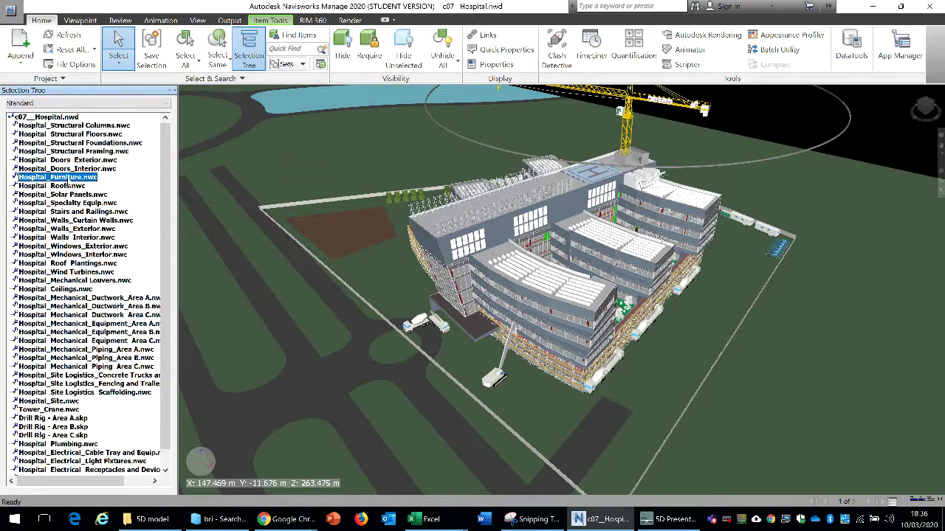
right_click(66, 180)
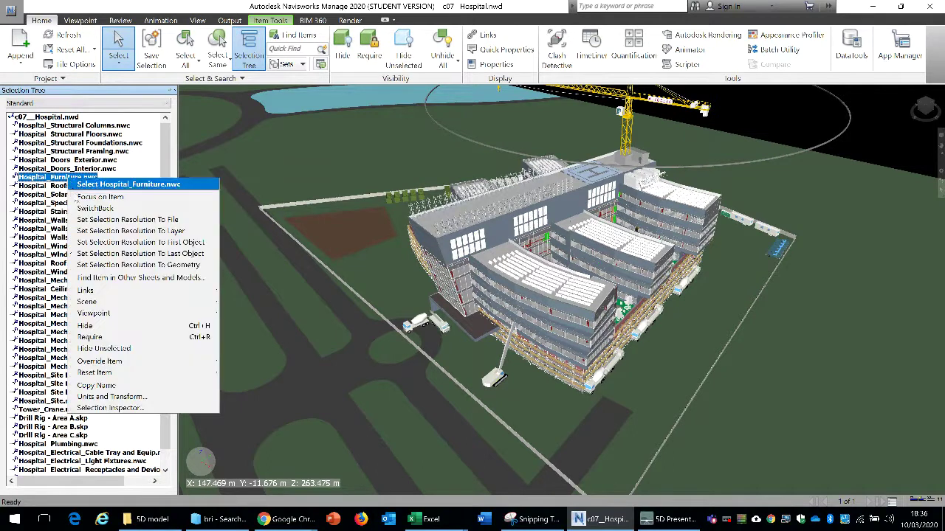
left_click(122, 348)
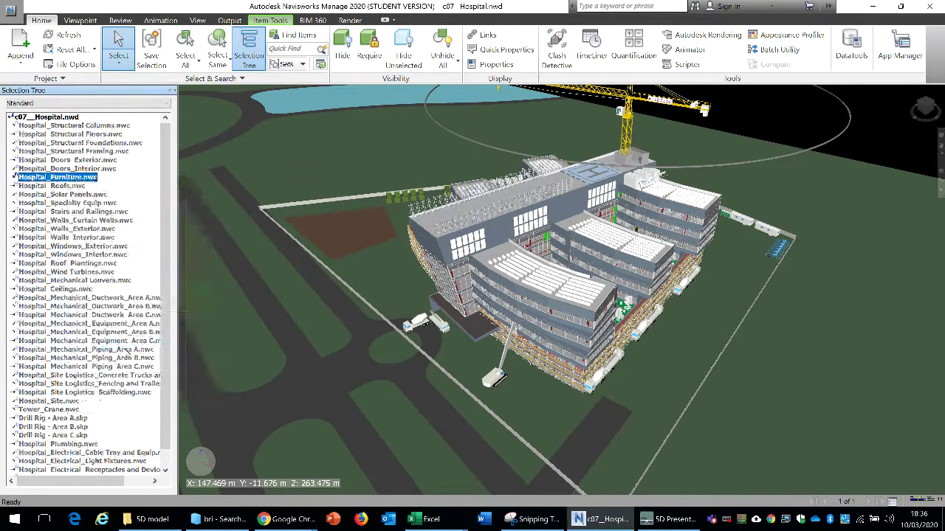
middle_click_drag(557, 246, 516, 235, "shift")
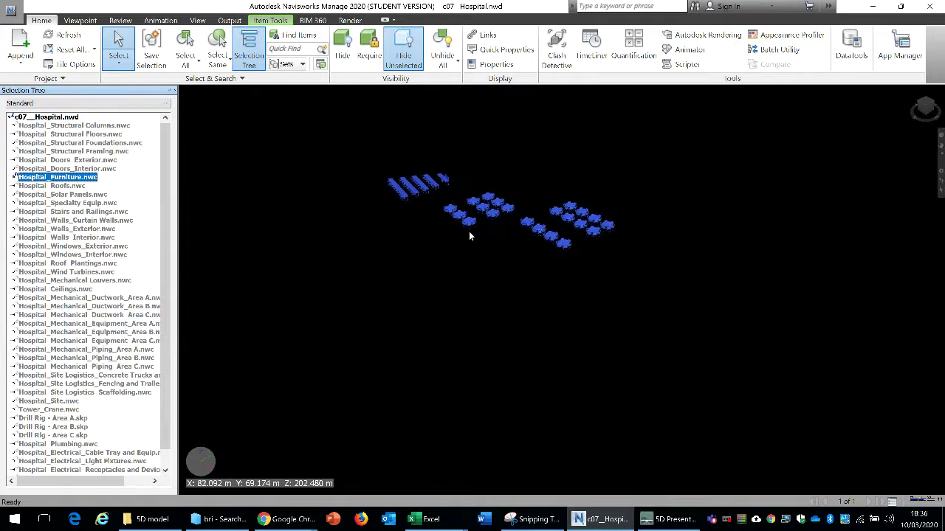
Step: Turn off Hide Unselected for Hospital_Furniture.nwc and return to the home view, framed on the hospital building
right_click(50, 179)
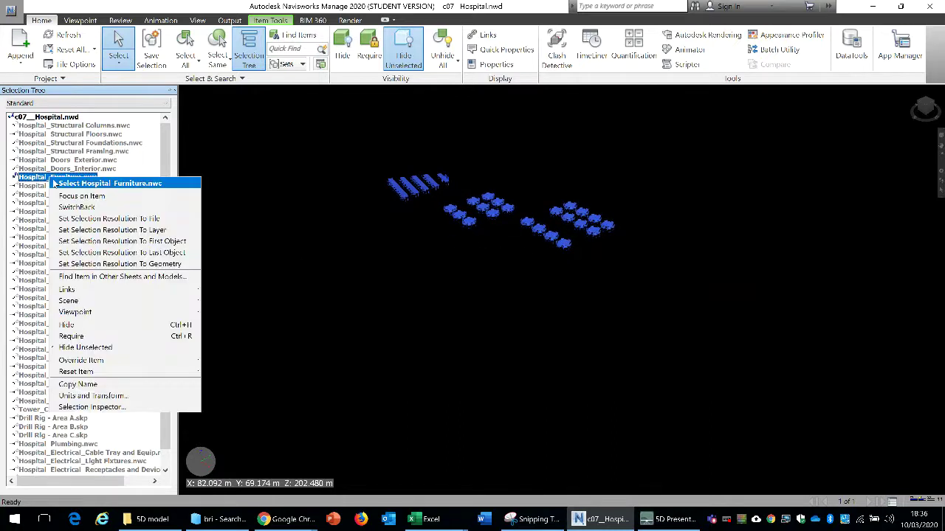
left_click(116, 347)
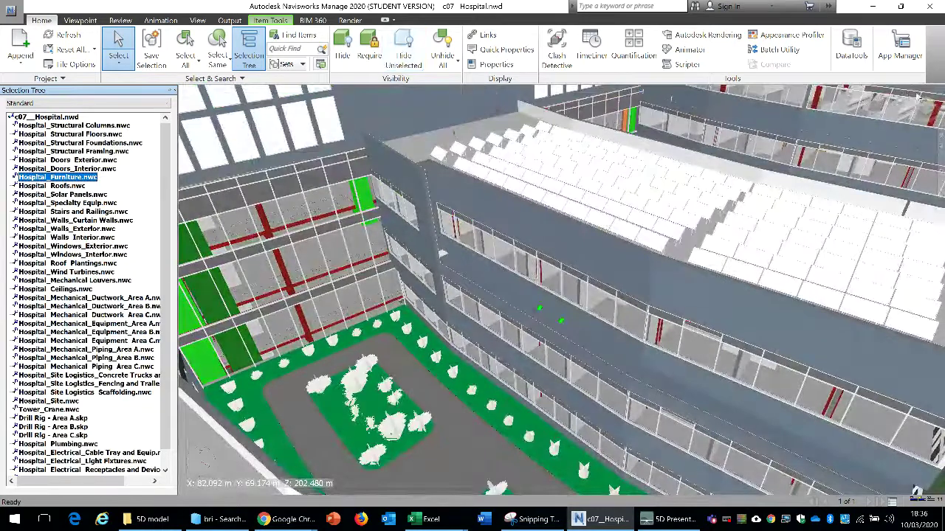
left_click(911, 91)
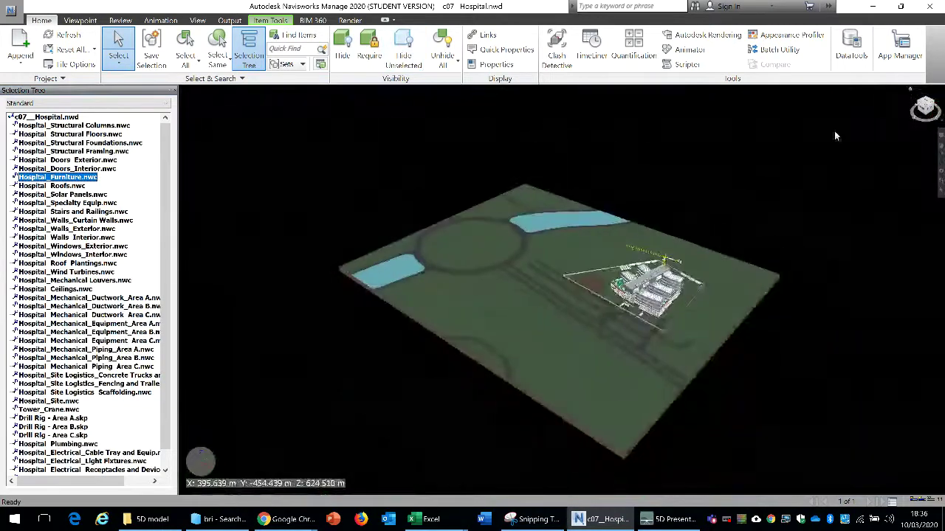
scroll(633, 337, "up", 3)
scroll(644, 337, "up", 5)
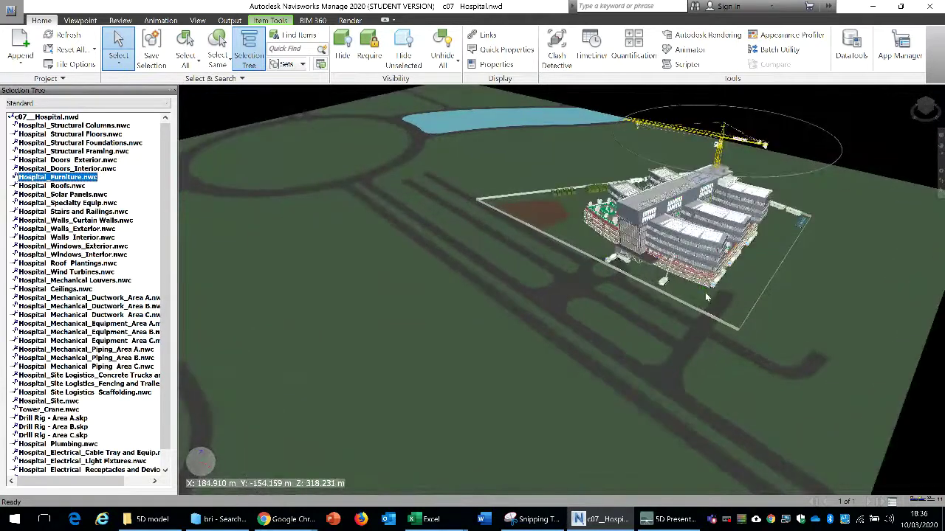
scroll(705, 292, "up", 3)
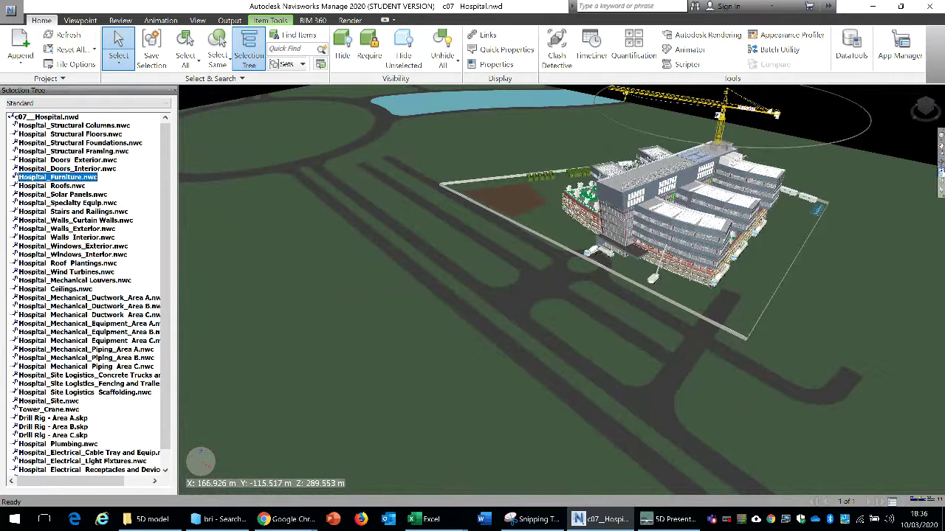
left_click(941, 151)
left_click_drag(734, 171, 654, 251)
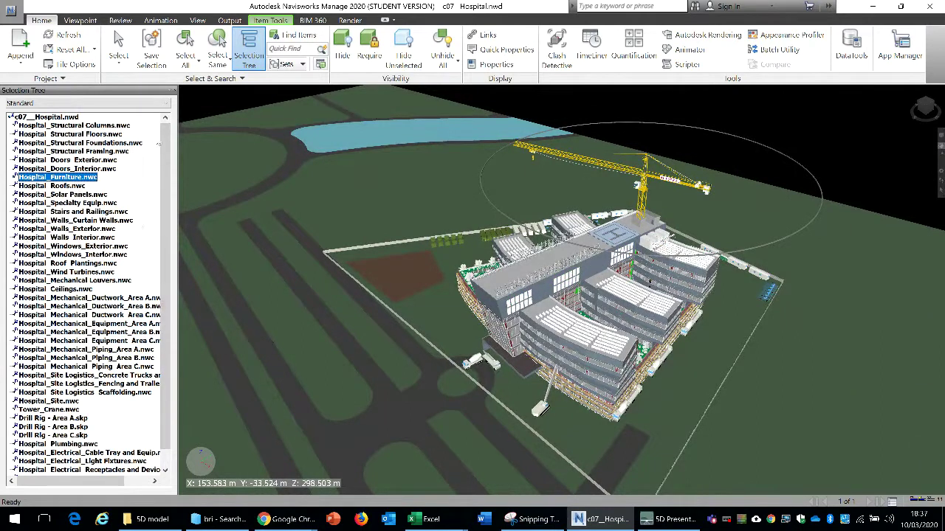
scroll(161, 172, "down", 1)
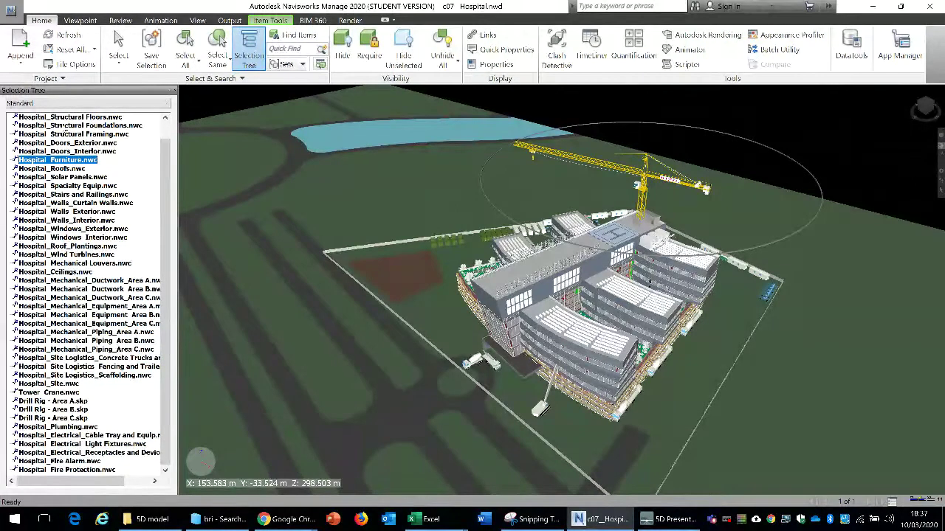
Step: Isolate Hospital_Structural Foundations.nwc by hiding all unselected items, and view the foundations close up
right_click(65, 127)
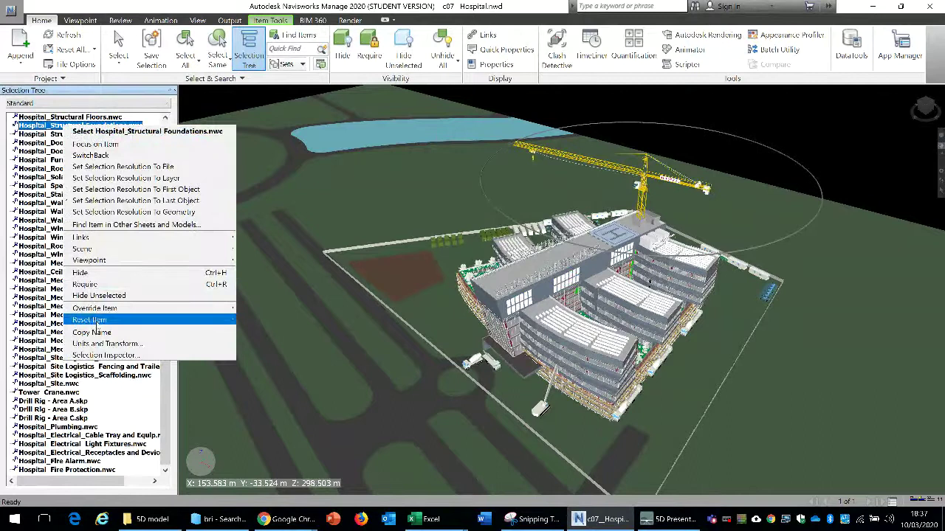
mouse_move(102, 323)
left_click(98, 295)
left_click(58, 159)
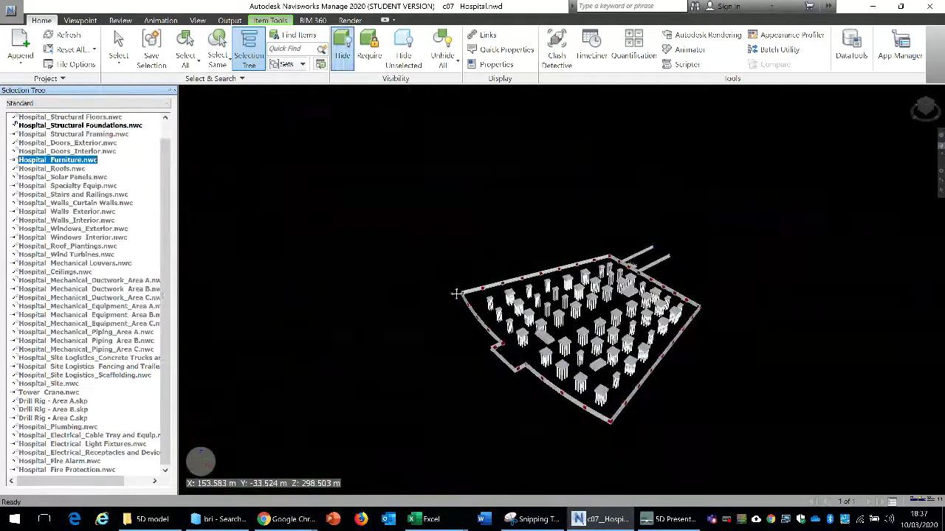
scroll(552, 334, "up", 5)
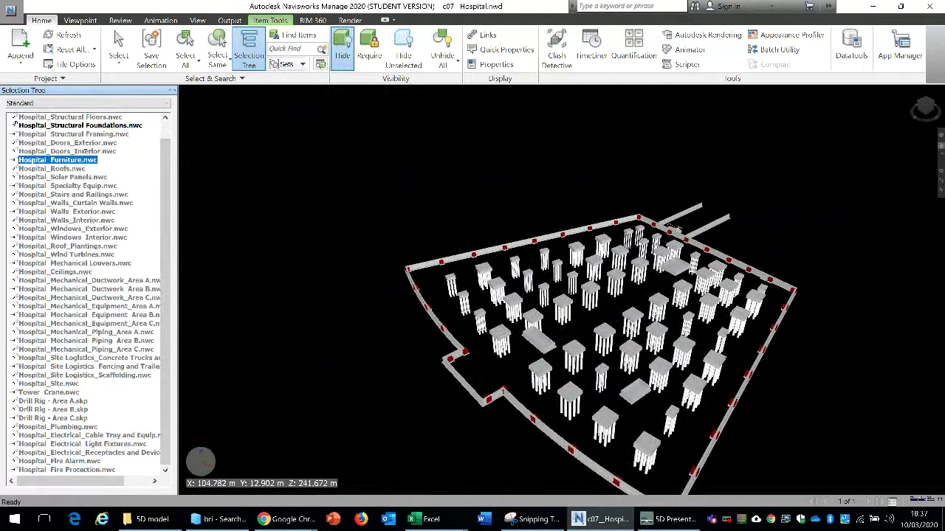
Step: Try to isolate Hospital_Structural Framing.nwc with Hide Unselected
right_click(83, 134)
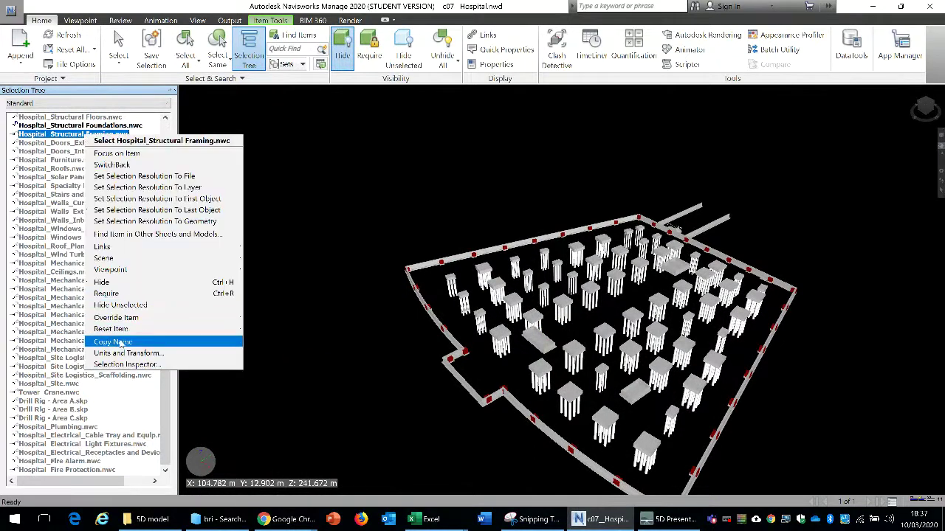
left_click(120, 305)
left_click(58, 159)
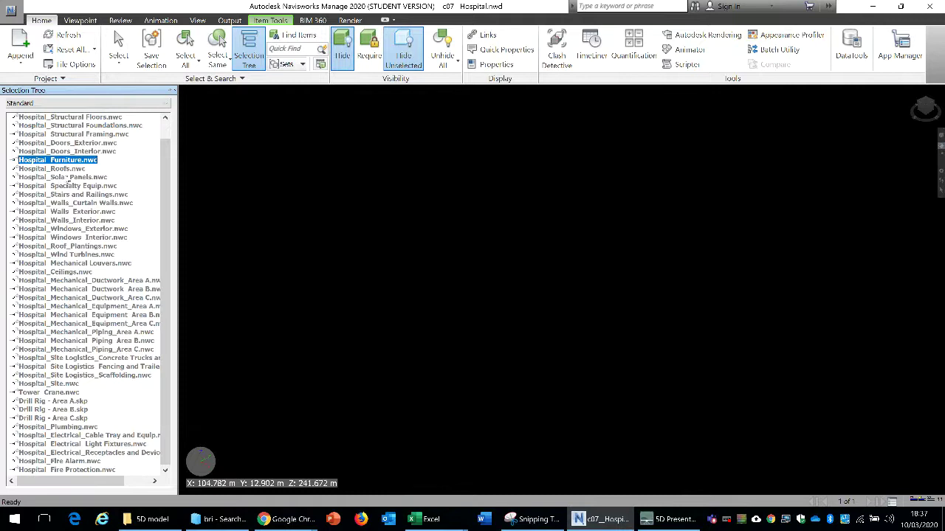
Step: Unhide Hospital_Solar Panels.nwc and view the solar panels on their own, close up
right_click(68, 178)
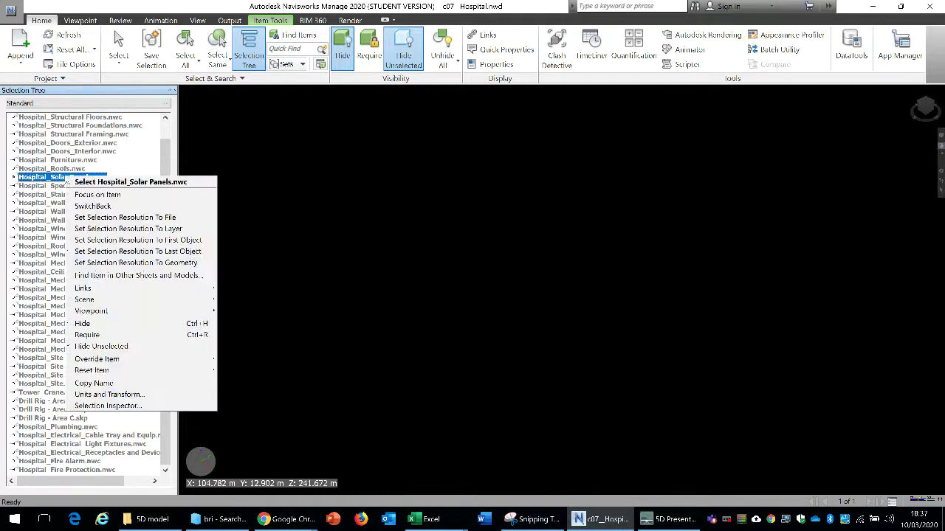
left_click(114, 325)
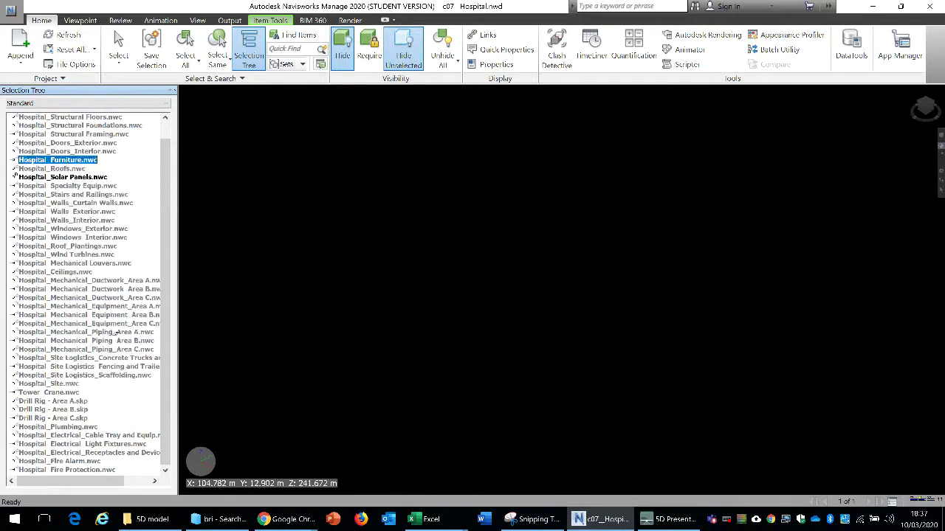
scroll(632, 267, "up", 4)
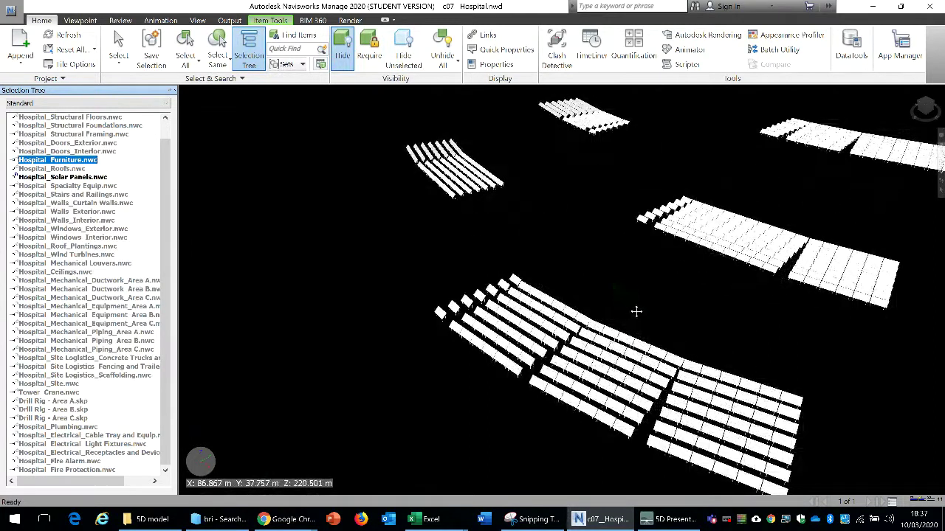
scroll(643, 300, "up", 2)
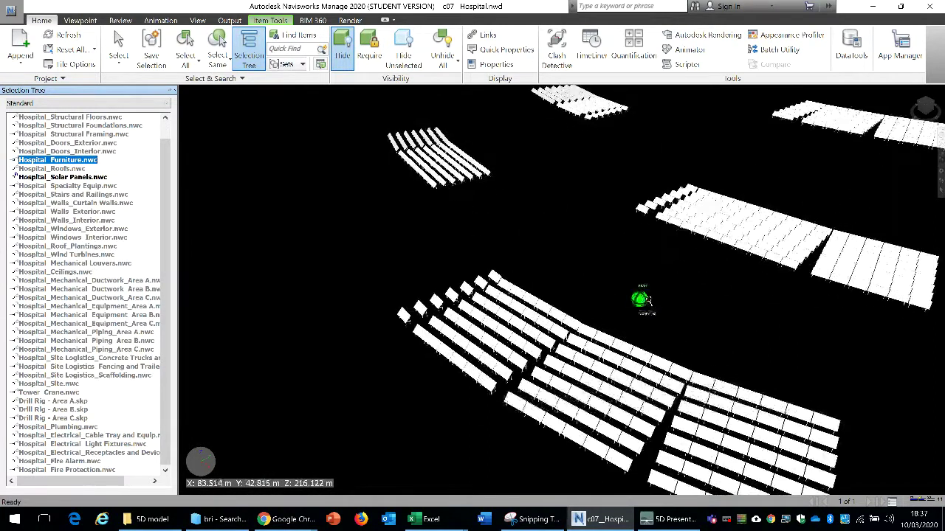
scroll(643, 300, "down", 2)
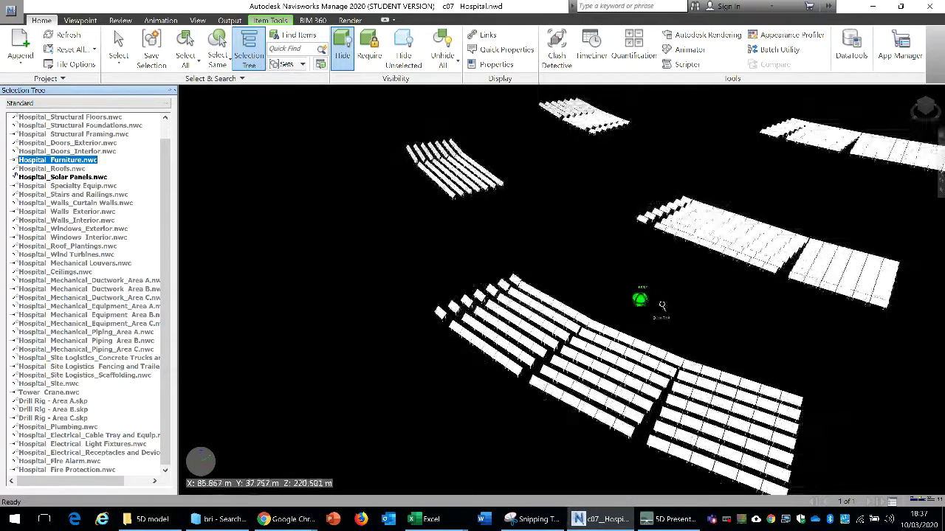
Step: Turn off Hide Unselected for Hospital_Solar Panels.nwc and view the complete hospital building
right_click(66, 182)
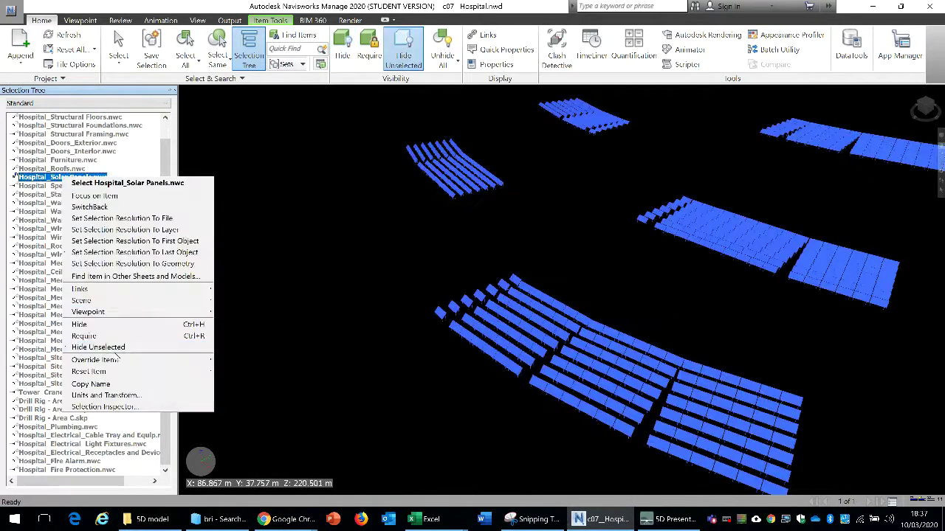
left_click(126, 347)
left_click(59, 160)
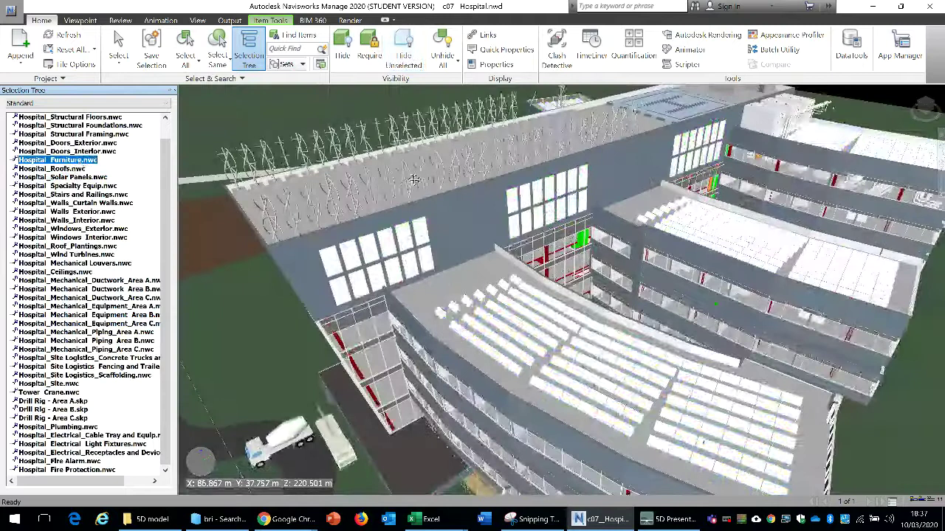
scroll(394, 213, "down", 1)
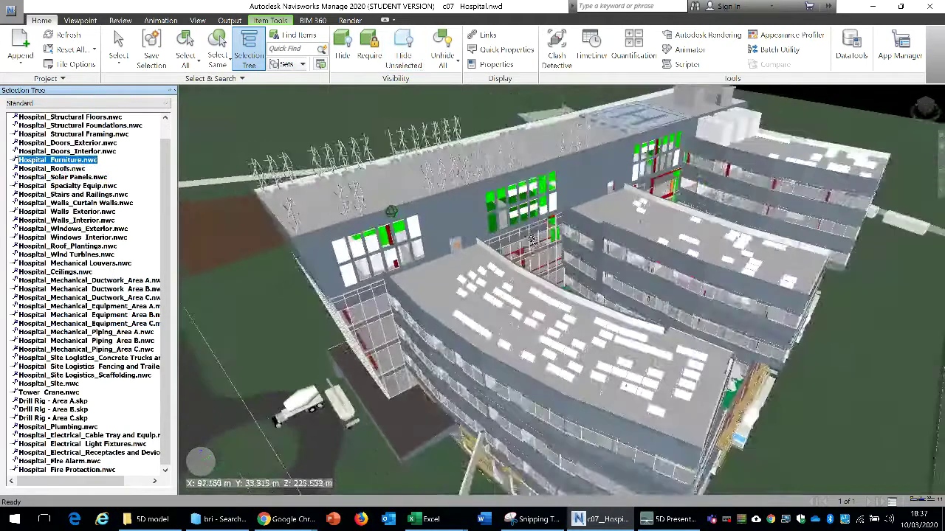
middle_click_drag(530, 240, 496, 257, "shift")
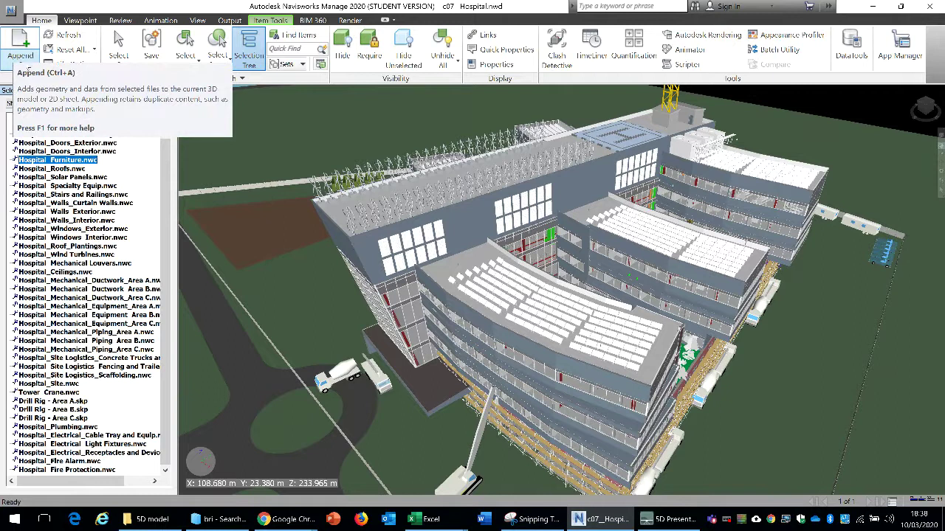
Step: Check the Append and Merge options for adding model files, and return to the start of the Selection Tree
left_click(20, 62)
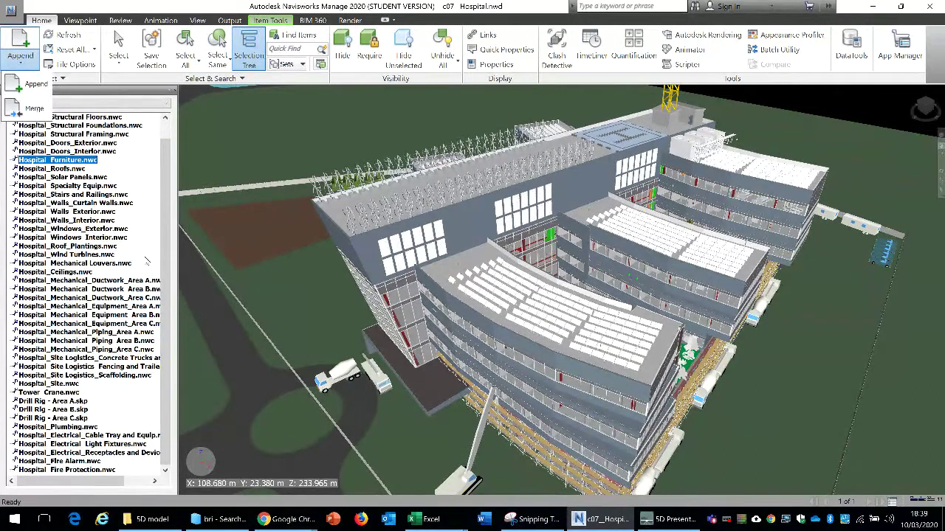
key("Escape")
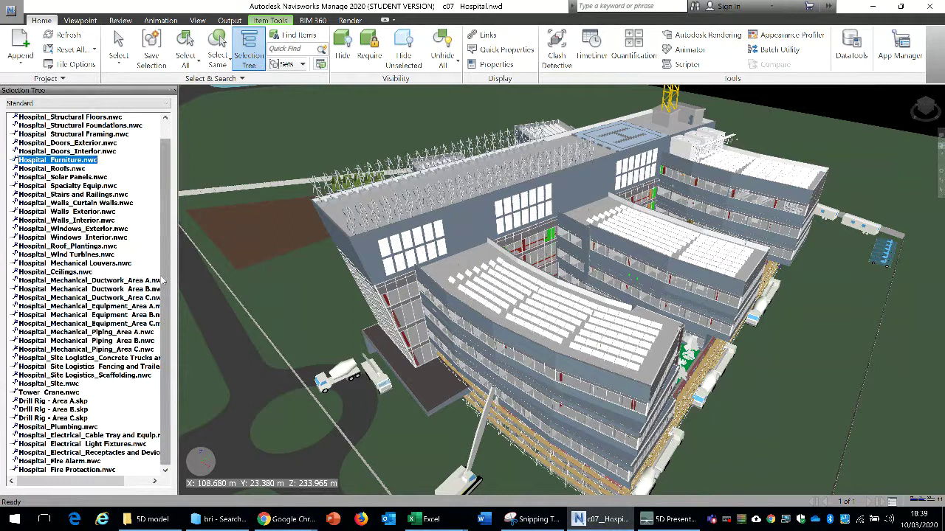
scroll(163, 283, "up", 1)
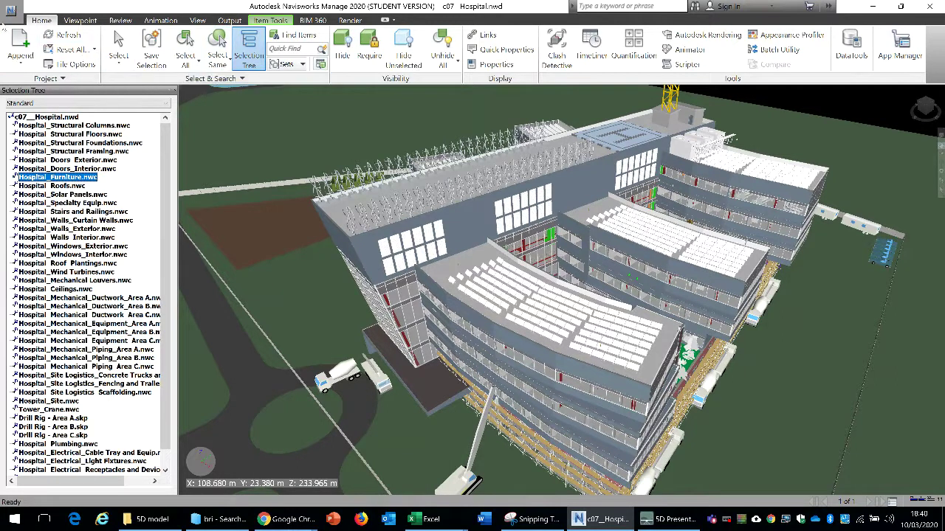
Step: Review the file formats Navisworks can open, from NWD through Revit to All Files, and close the Open dialog without choosing a file
left_click(12, 12)
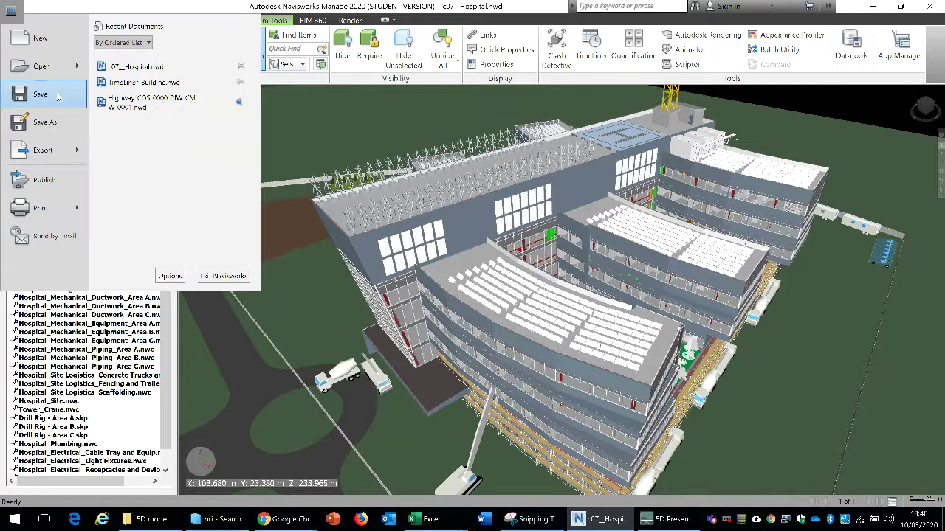
mouse_move(83, 69)
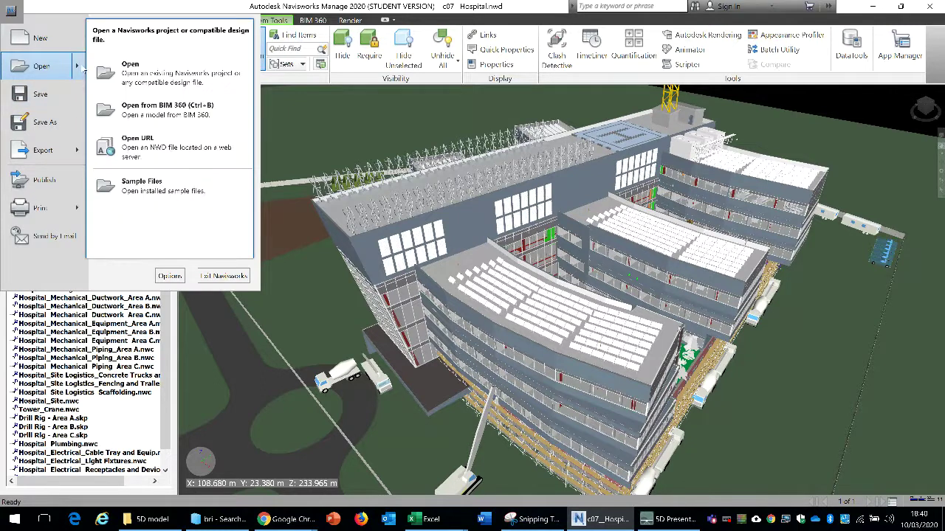
left_click(171, 75)
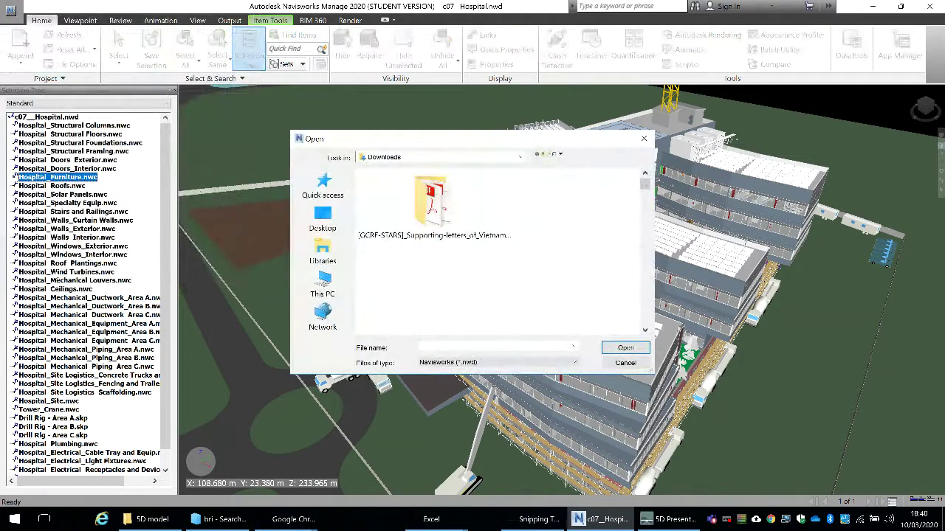
left_click(573, 363)
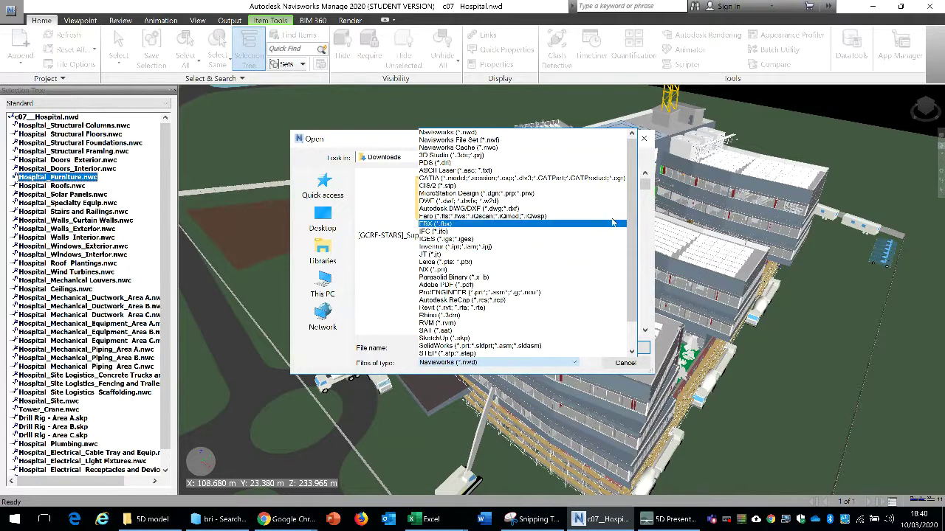
left_click_drag(631, 221, 450, 144)
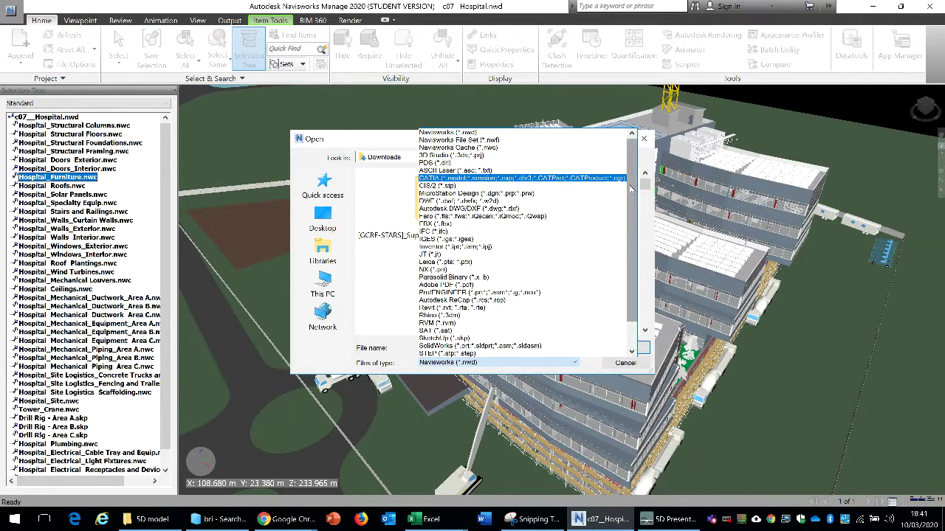
mouse_move(632, 190)
left_mouse_down()
mouse_move(633, 248)
mouse_move(630, 195)
left_mouse_up()
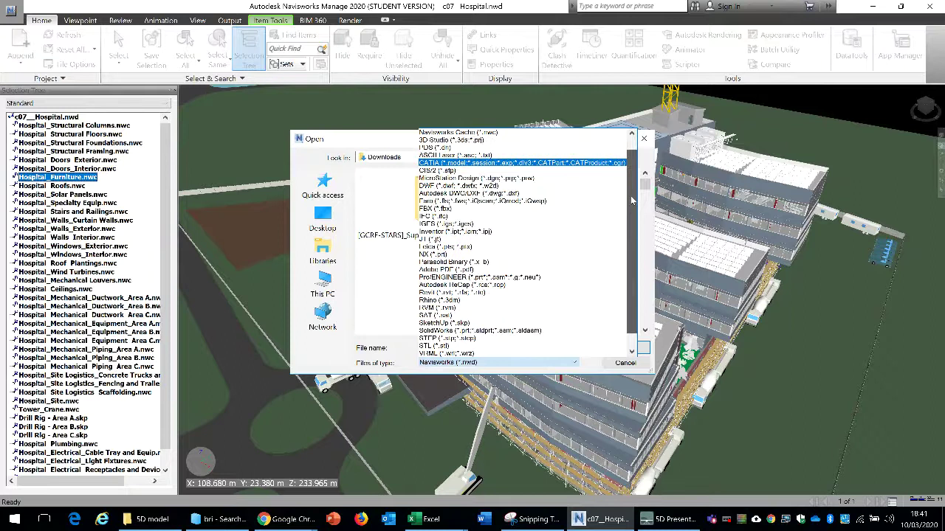
left_click_drag(630, 196, 634, 223)
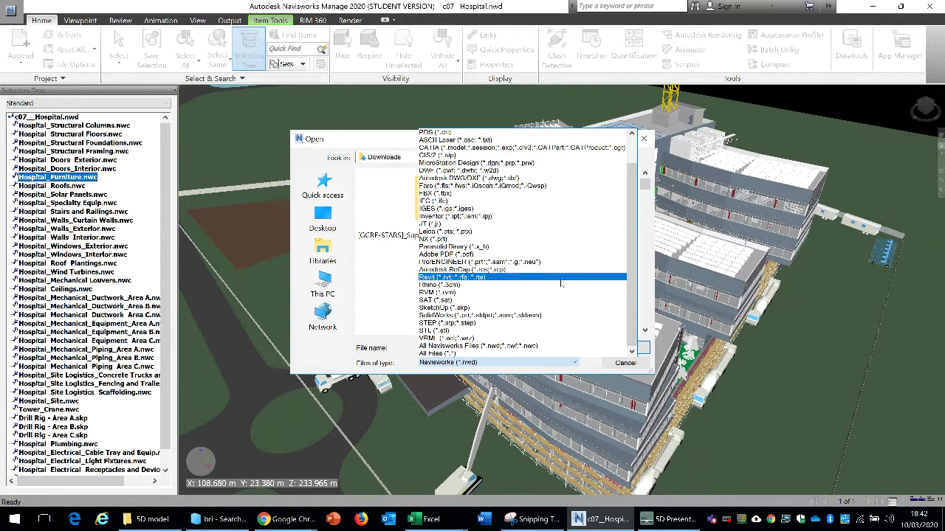
left_click(231, 133)
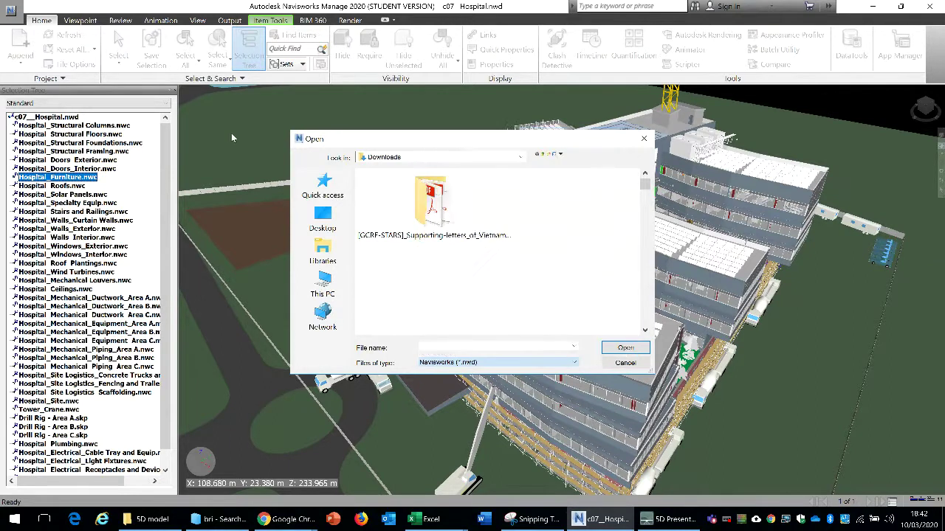
left_click(625, 362)
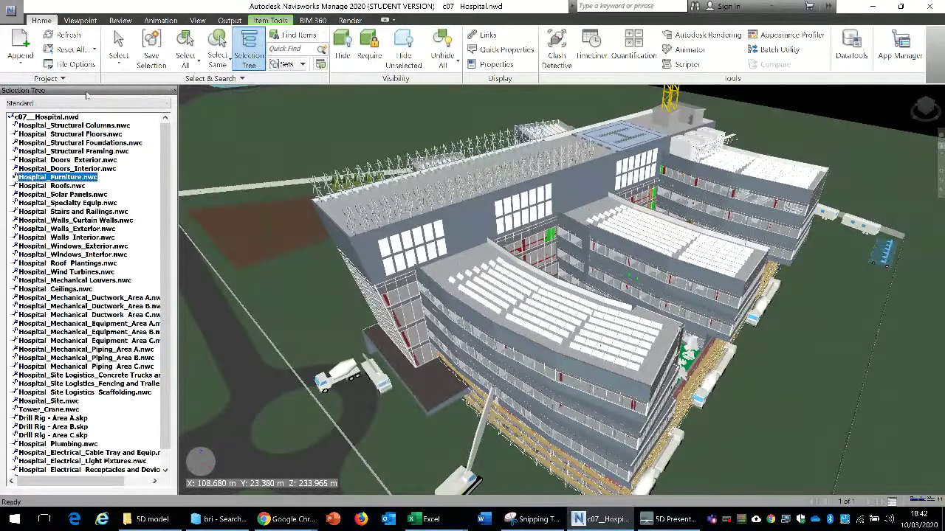
Step: Return to the home view and orbit around the site to view the hospital from another side
left_click(909, 95)
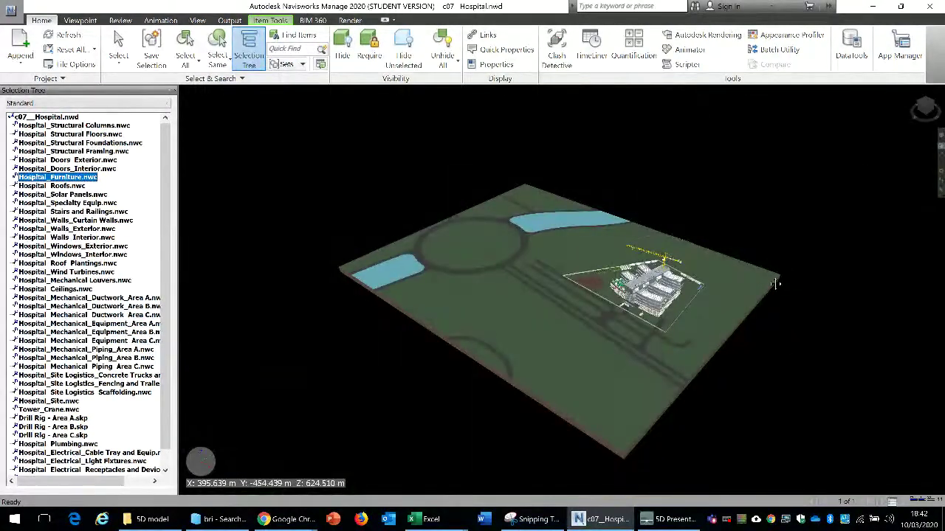
scroll(709, 268, "up", 4)
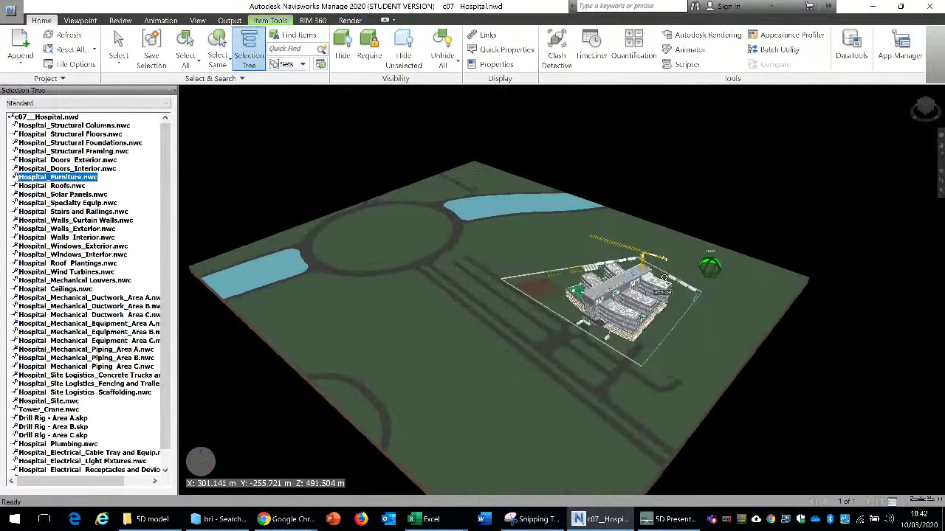
scroll(810, 206, "up", 2)
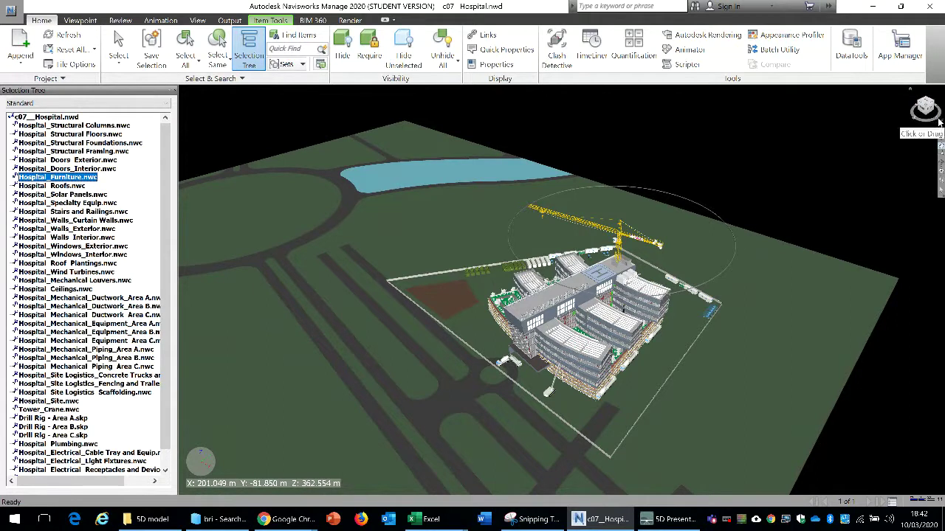
left_click_drag(939, 122, 913, 121)
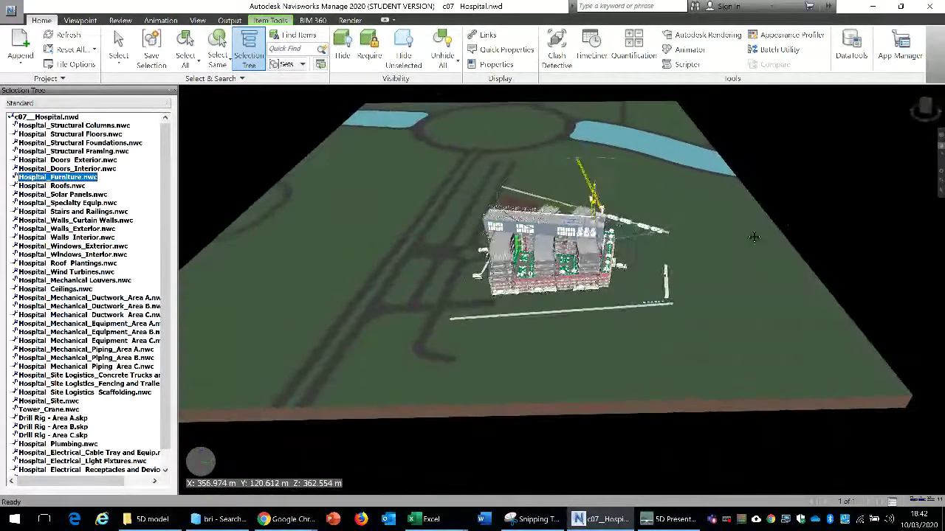
middle_click_drag(754, 236, 723, 243, "shift")
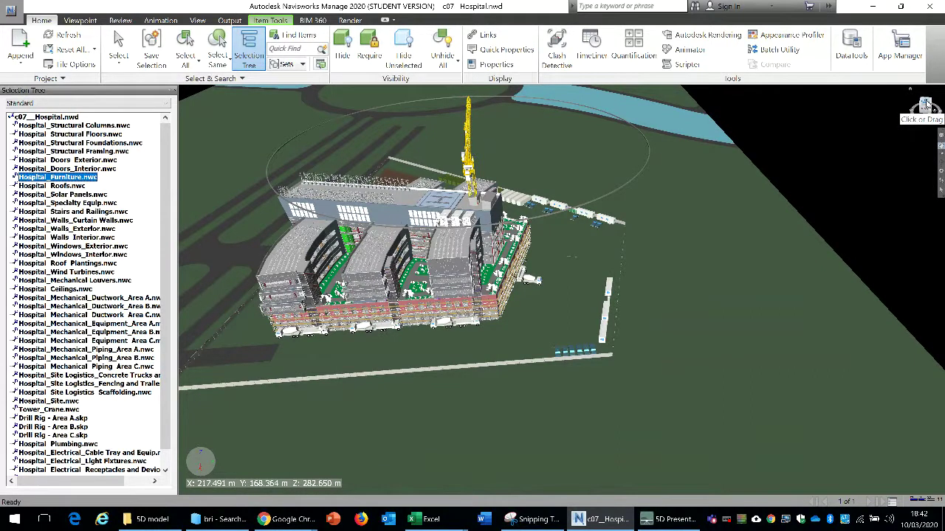
Step: View the hospital from directly above and return to an angled overview framed on the building
left_click(926, 103)
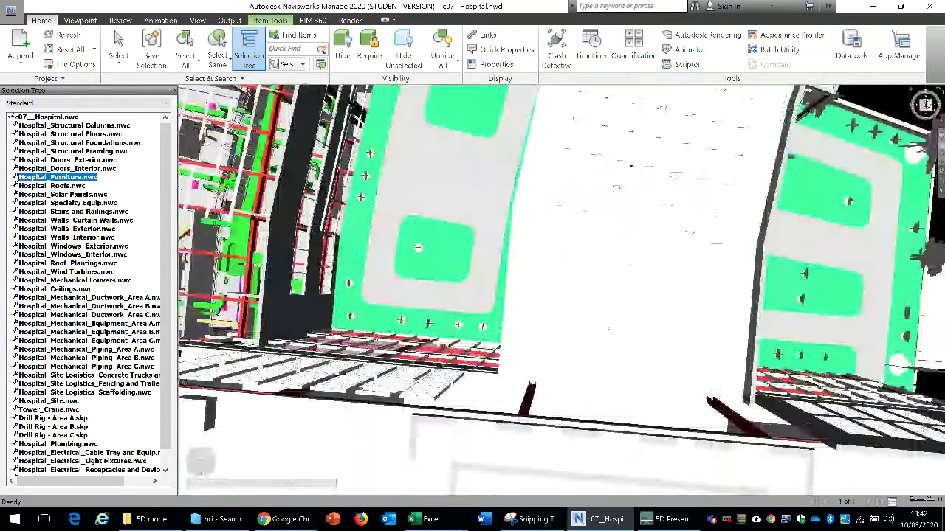
scroll(713, 266, "up", 5)
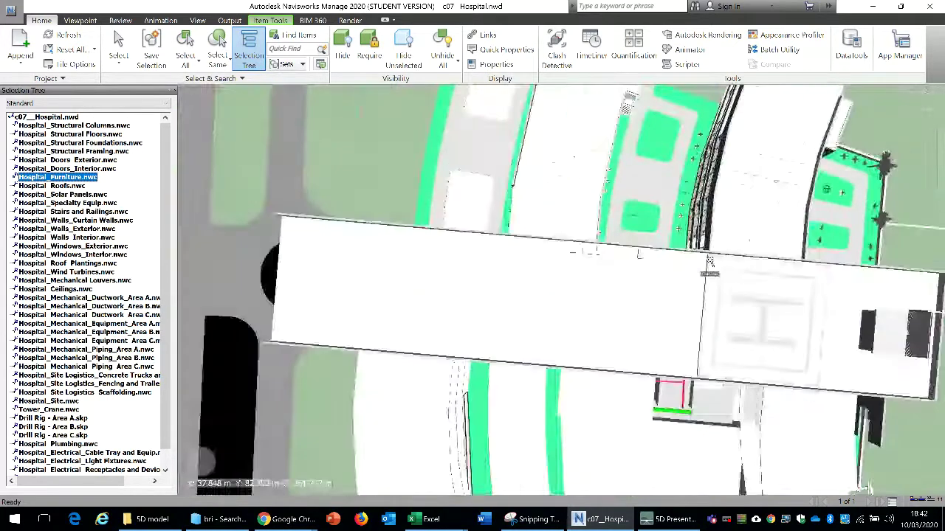
scroll(715, 260, "down", 2)
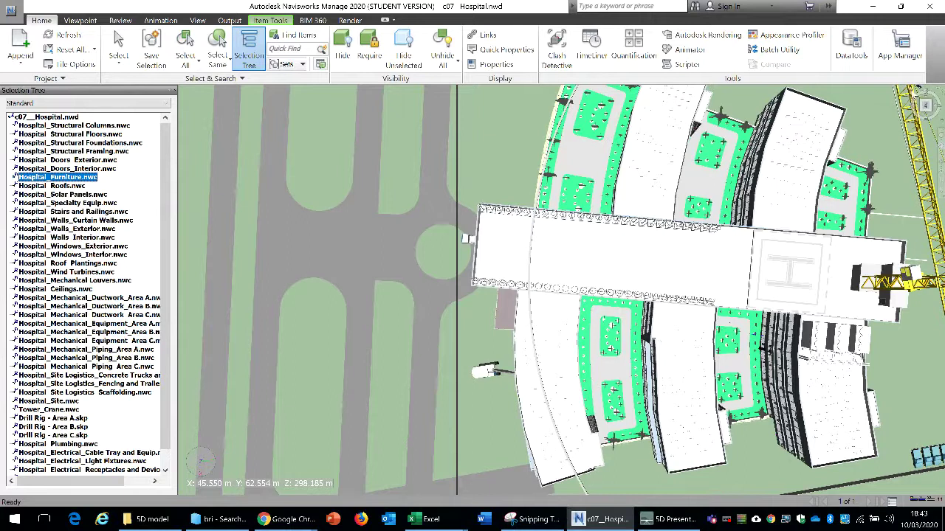
scroll(616, 413, "down", 10)
middle_click_drag(616, 413, 679, 289, "shift")
scroll(679, 289, "up", 5)
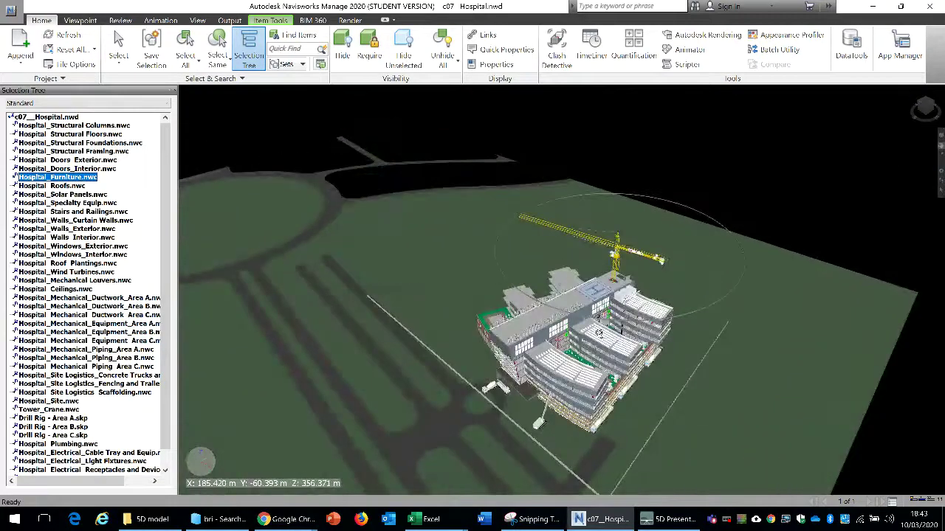
Step: Check the SteeringWheels types, and zoom in from the overview to the glazed curtain wall between the hospital wings
scroll(600, 332, "up", 3)
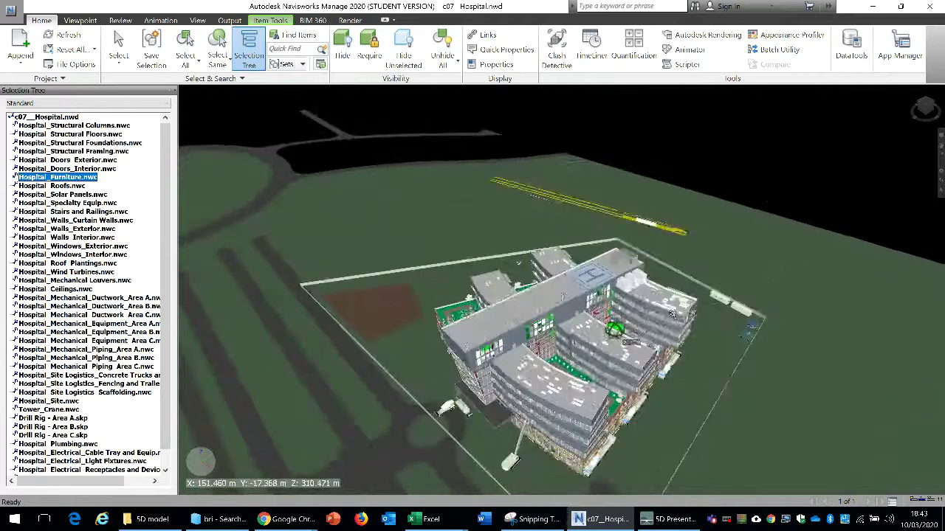
left_click(940, 140)
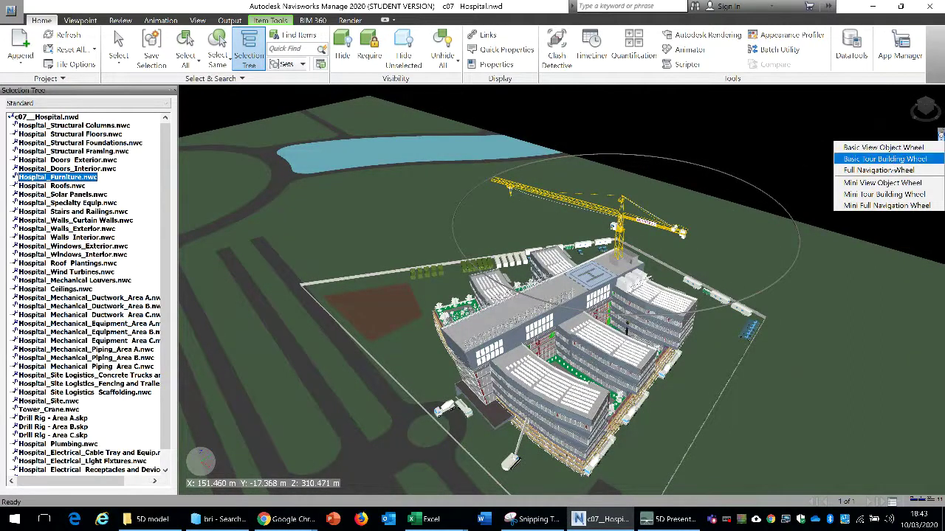
left_click(899, 169)
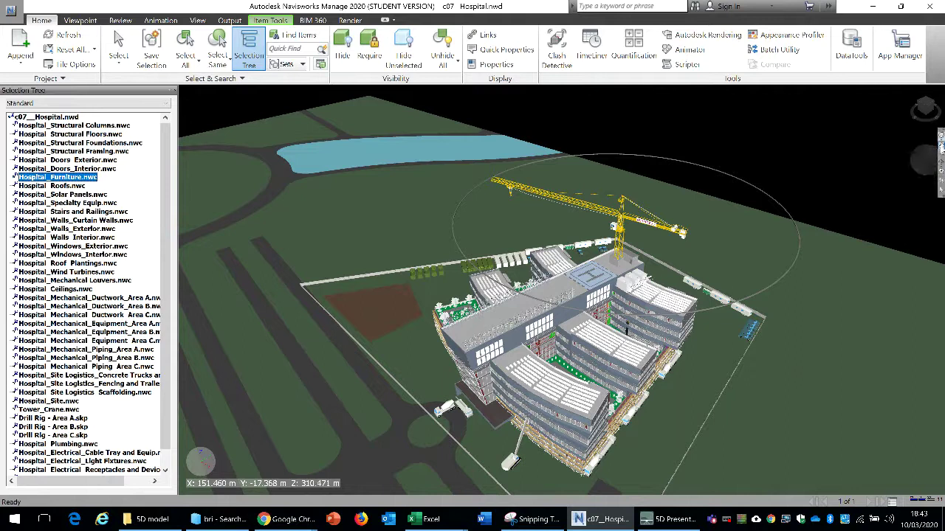
scroll(750, 215, "up", 2)
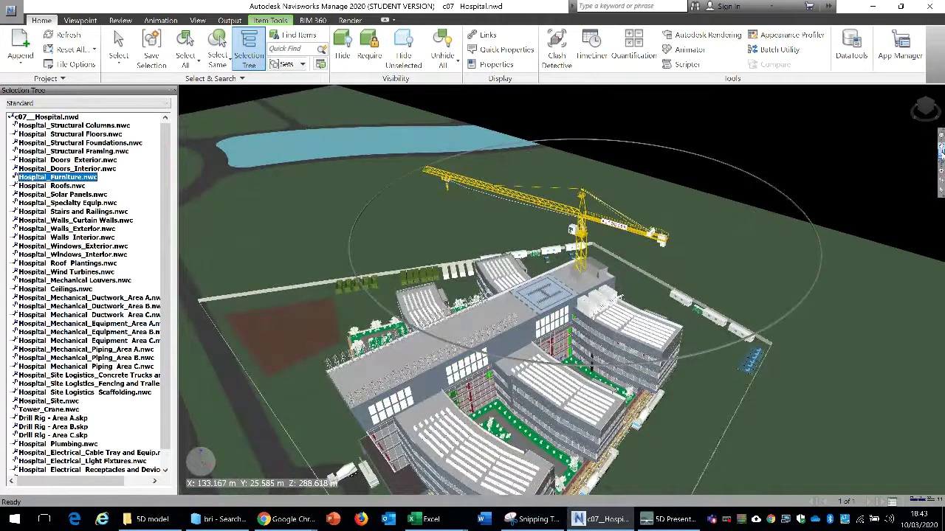
left_click_drag(486, 361, 552, 398)
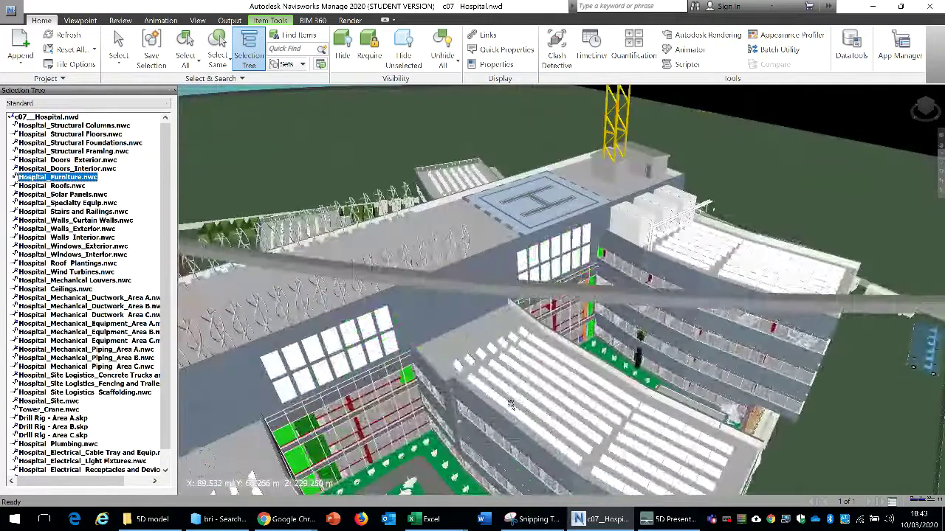
left_click_drag(369, 387, 441, 424)
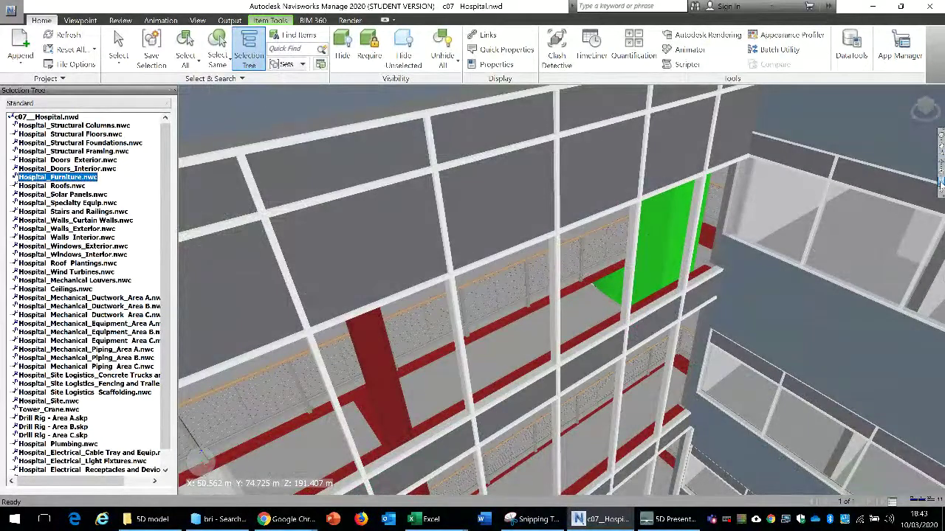
Step: Activate Walk navigation, check its realism options, and move forward through the curtain wall towards the interior railings
left_click(940, 189)
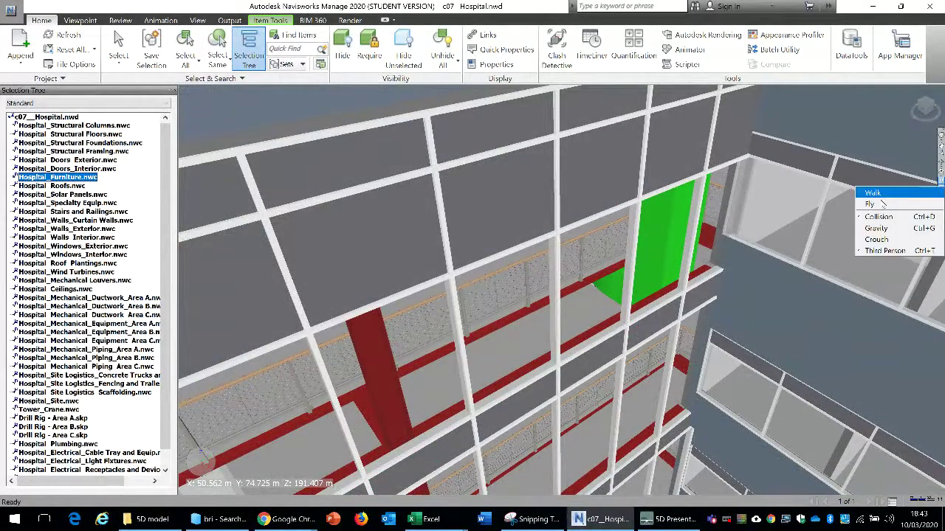
left_click(912, 194)
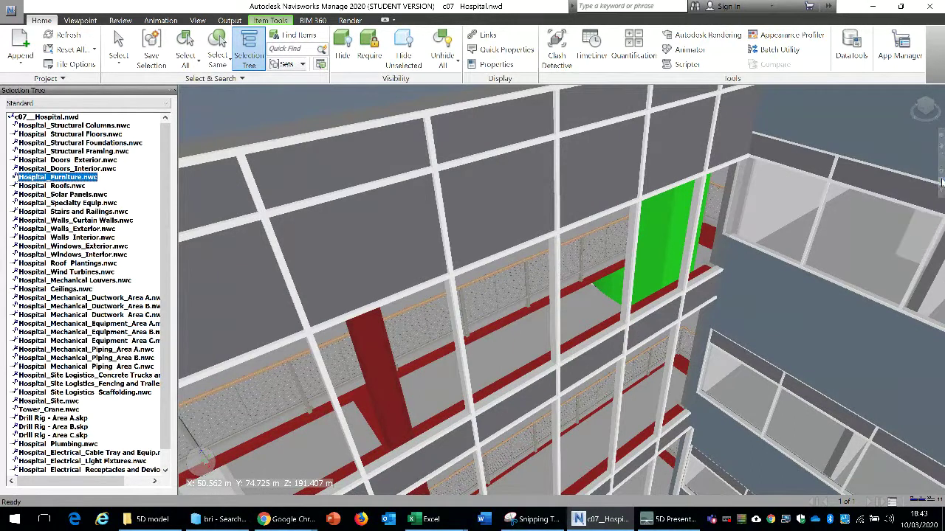
left_click(941, 190)
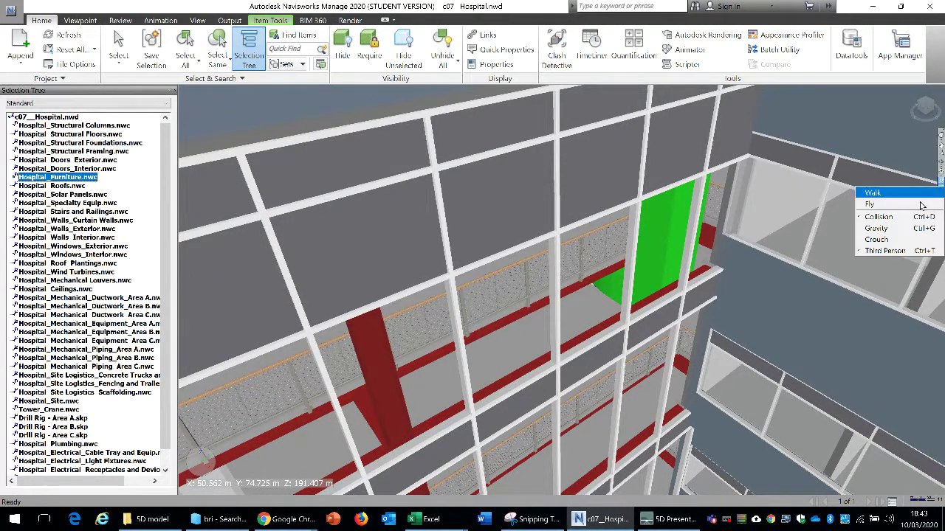
left_click(893, 228)
left_click_drag(570, 299, 550, 255)
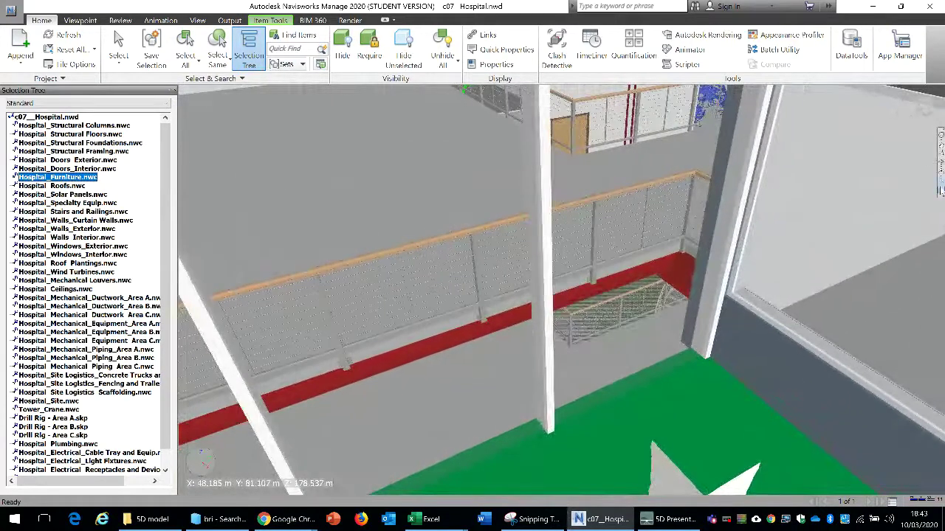
Step: Walk through the hospital interior past the railings and spiral stairs to the wooden door beside the red column
left_click(889, 221)
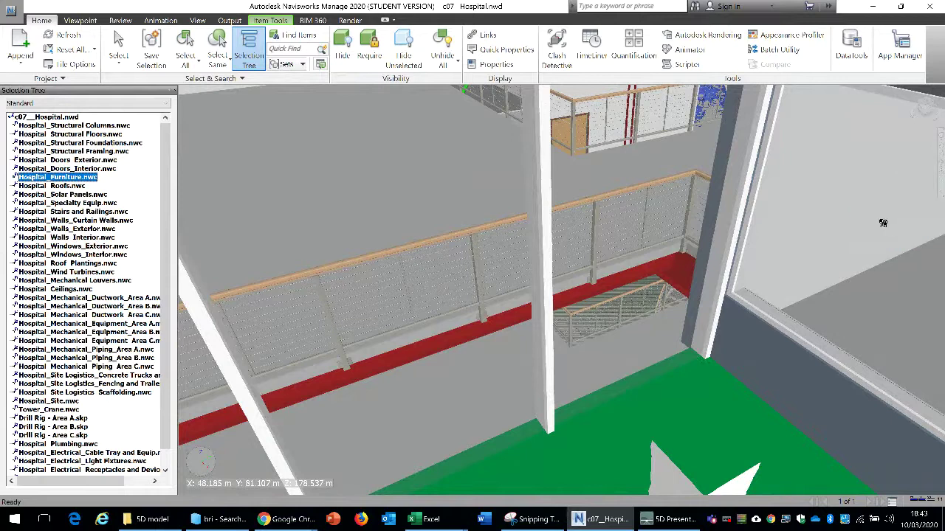
left_click_drag(476, 264, 333, 297)
left_click_drag(406, 252, 415, 312)
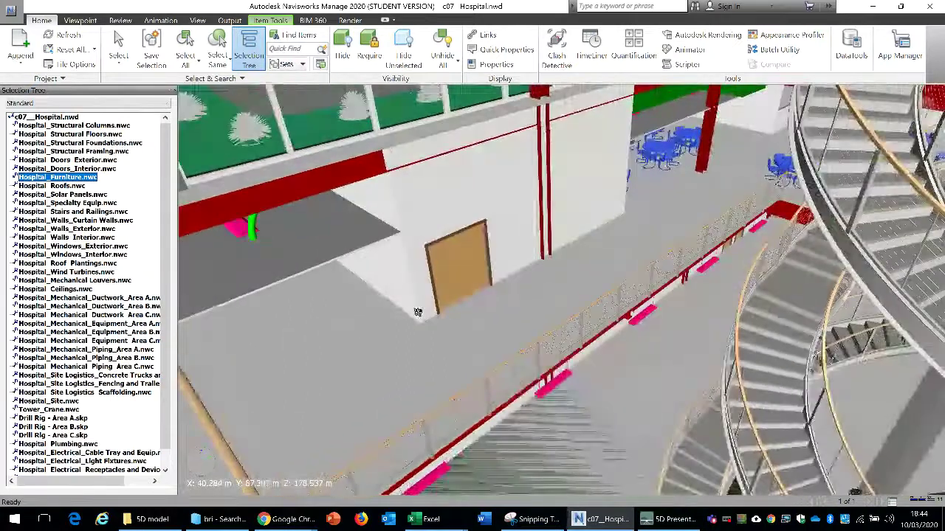
left_click_drag(228, 327, 421, 266)
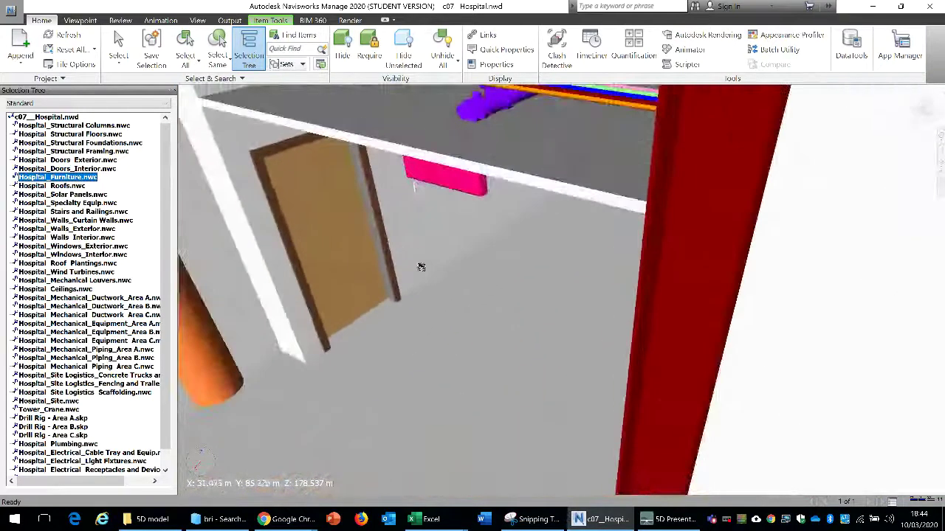
left_click_drag(510, 285, 479, 306)
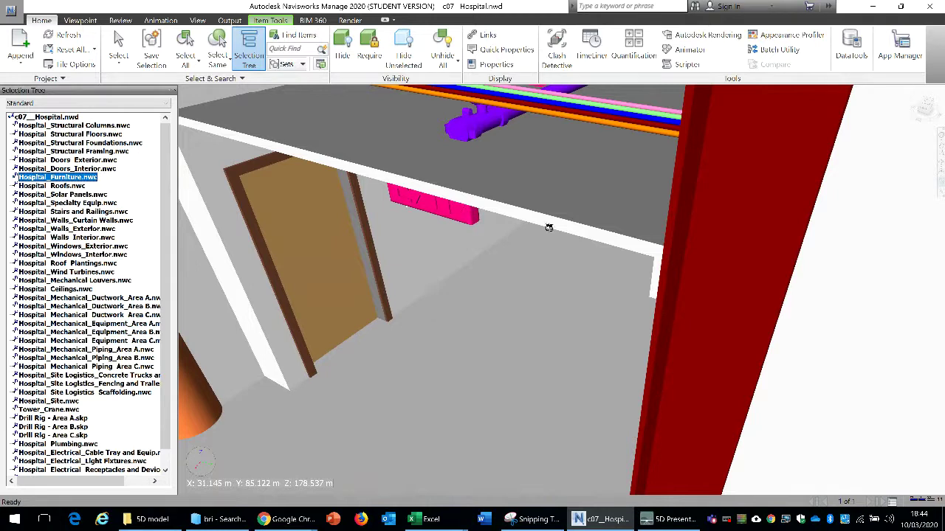
Step: Return to the home view of the site and frame the hospital closely from an angle
left_click(912, 93)
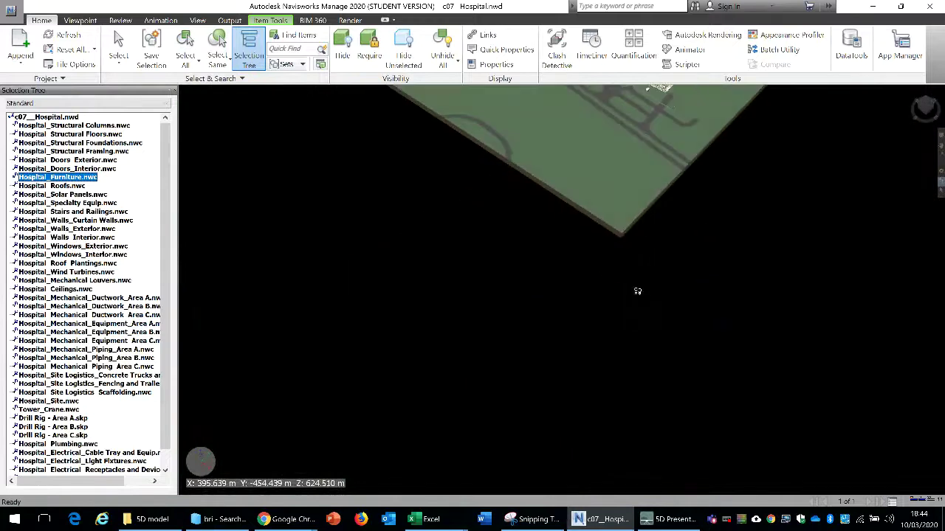
left_click(910, 91)
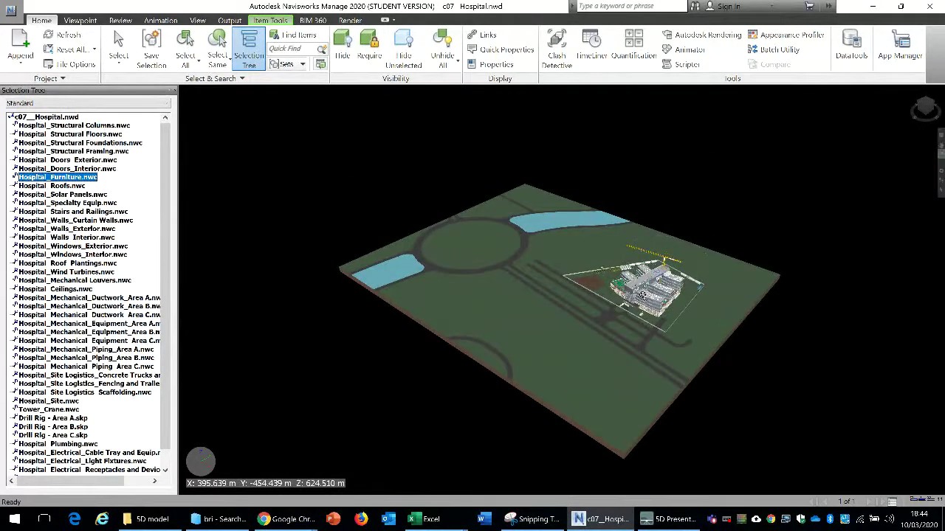
scroll(639, 316, "up", 3)
scroll(639, 316, "up", 5)
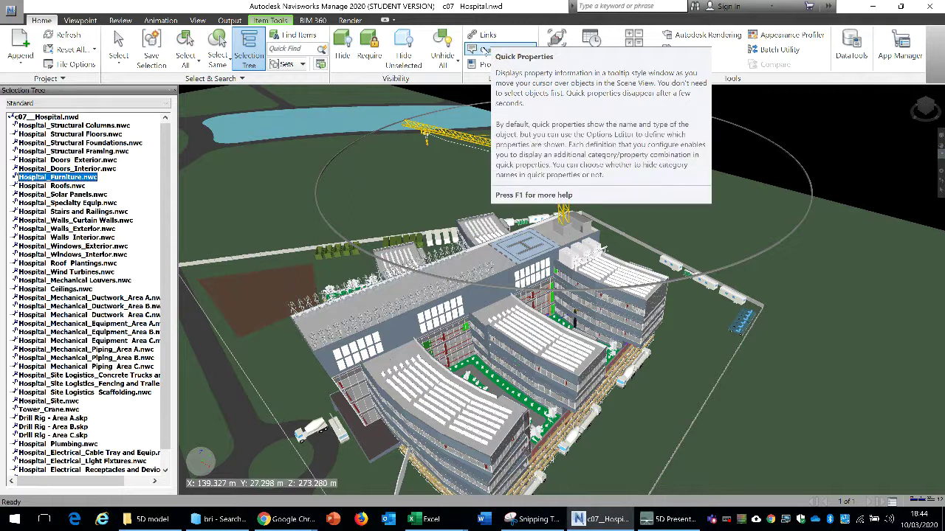
Step: Turn on Quick Properties, and open the full Properties of a glazed panel on the middle wing's facade
left_click(507, 50)
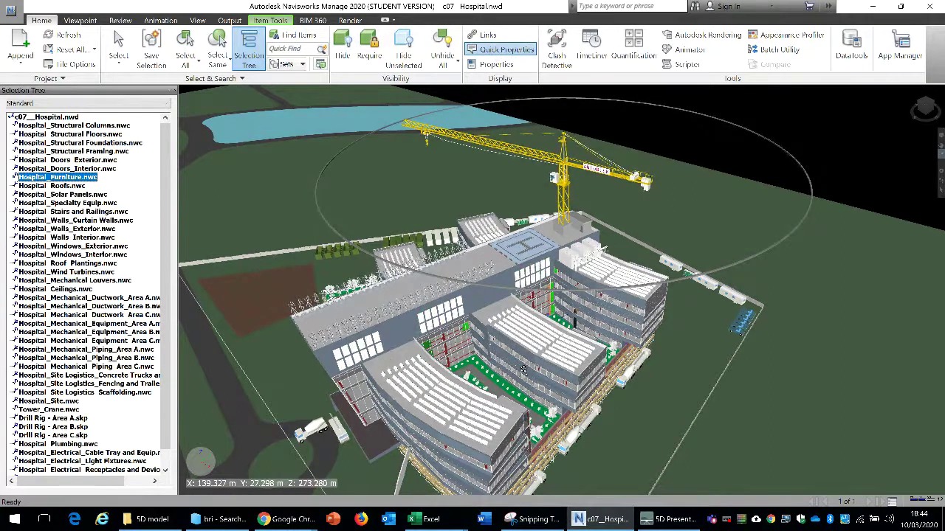
scroll(522, 369, "up", 2)
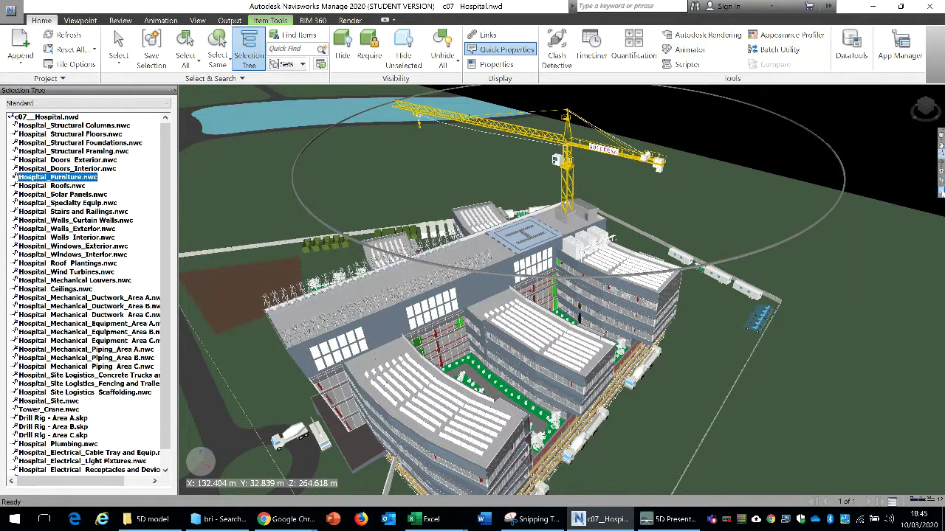
key("ctrl+1")
left_click(567, 384)
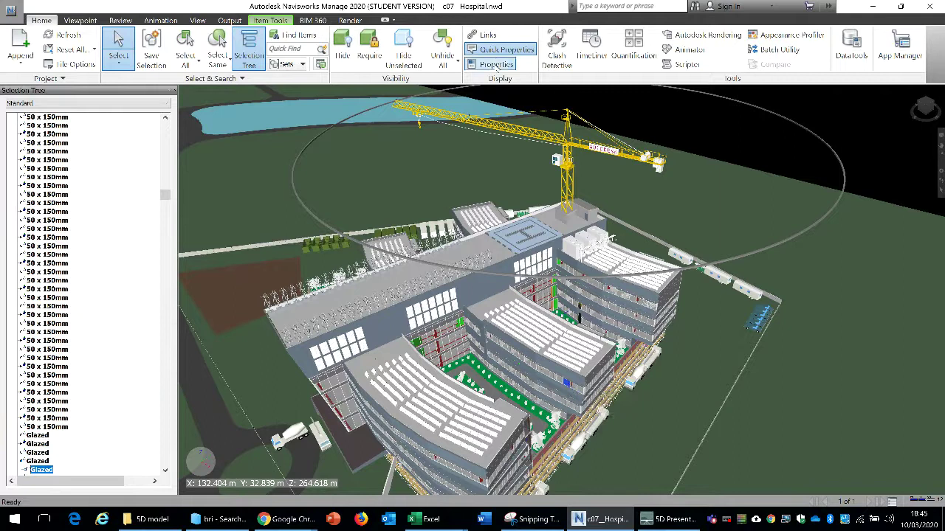
left_click(490, 65)
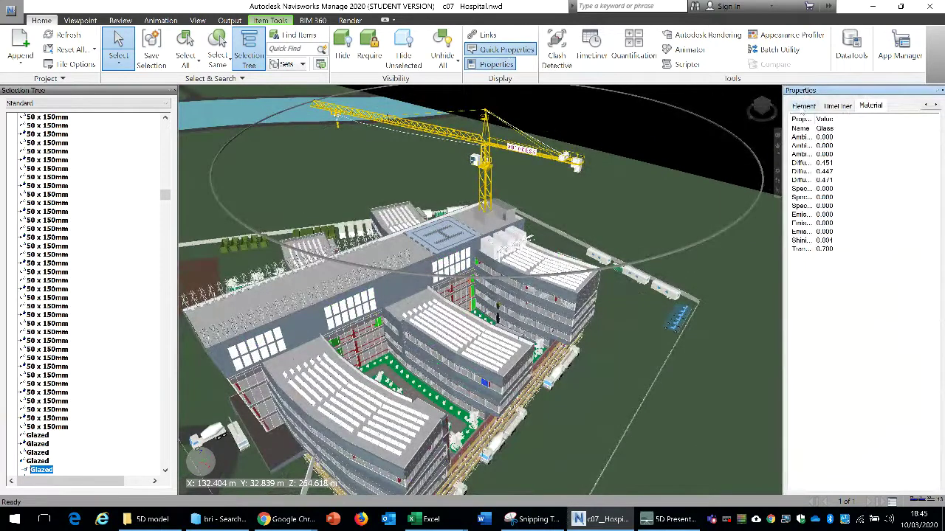
Step: Review the glazed panel's Element, TimeLiner and Material properties
left_click(804, 106)
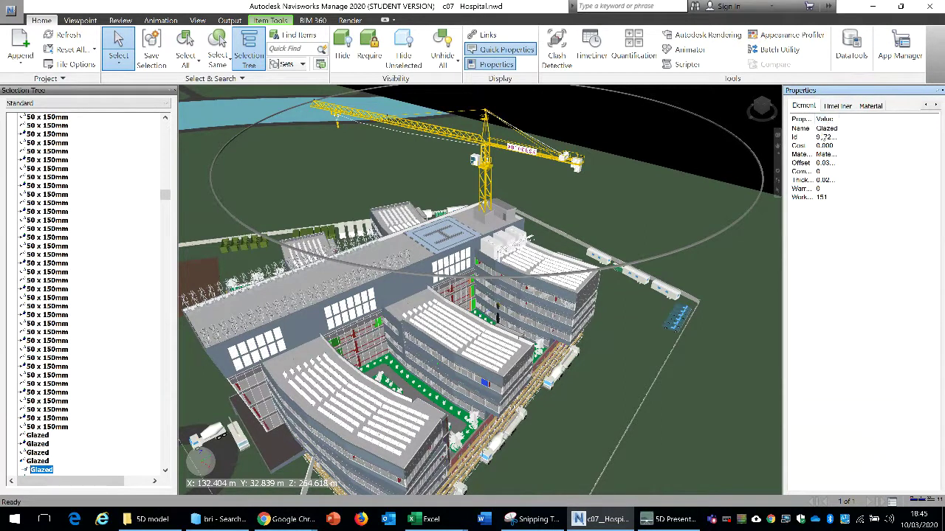
scroll(478, 383, "up", 3)
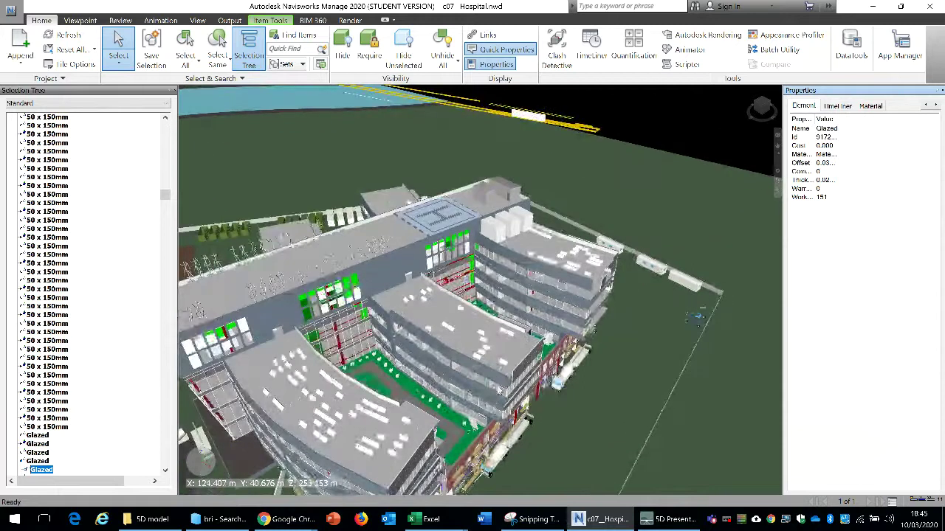
middle_click_drag(498, 391, 500, 293, "shift")
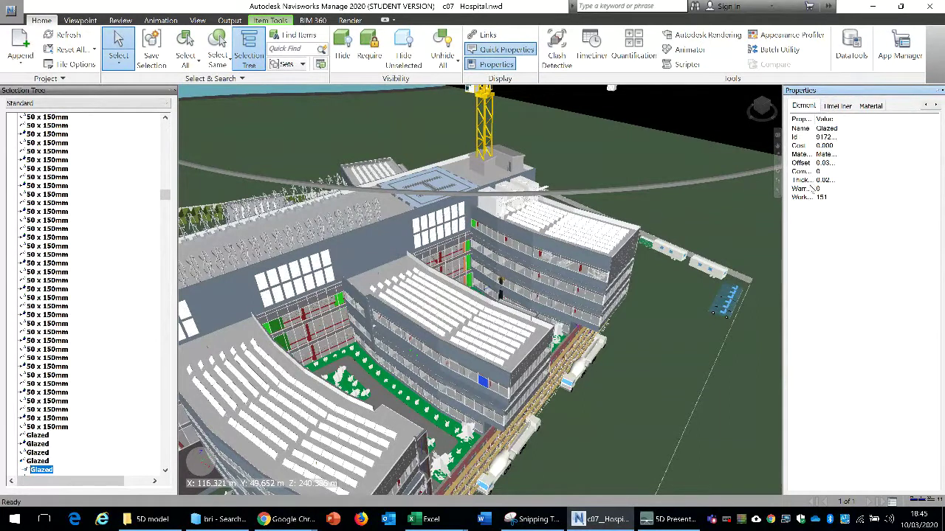
left_click(840, 107)
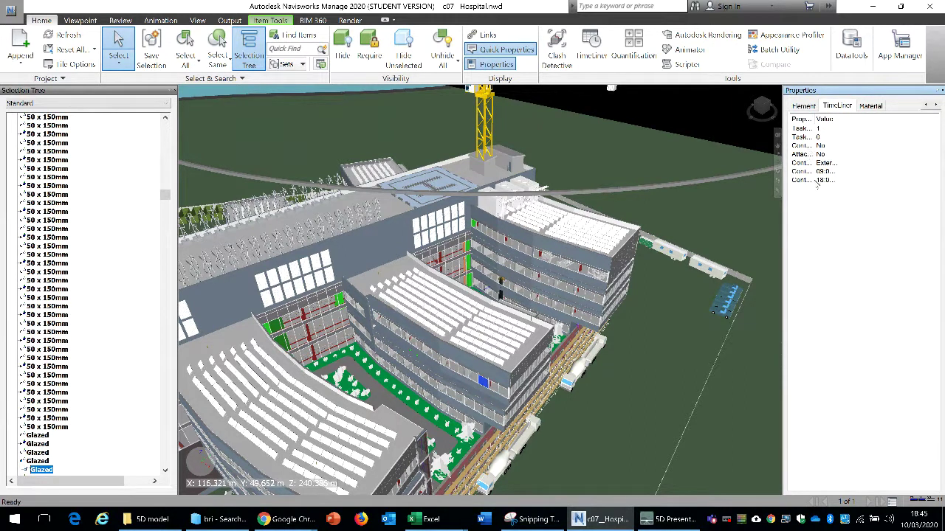
left_click(871, 107)
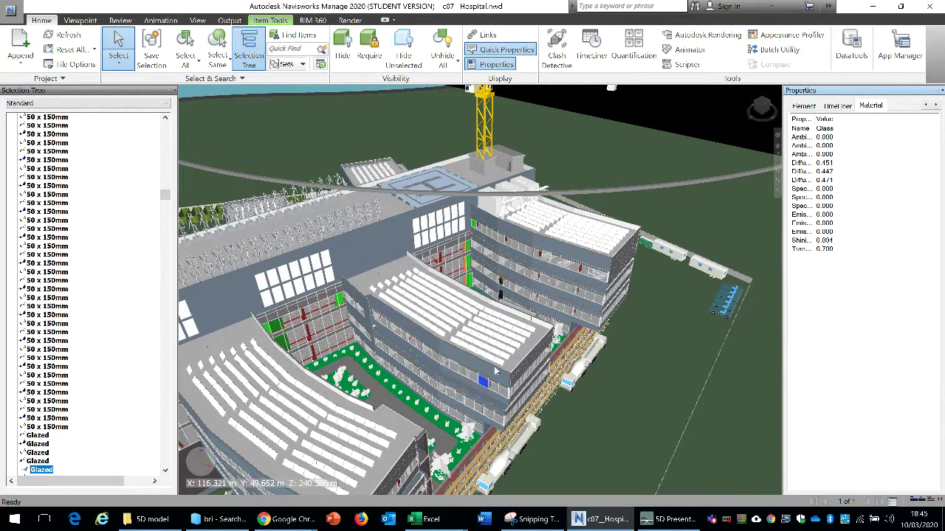
middle_click_drag(499, 369, 496, 408, "shift")
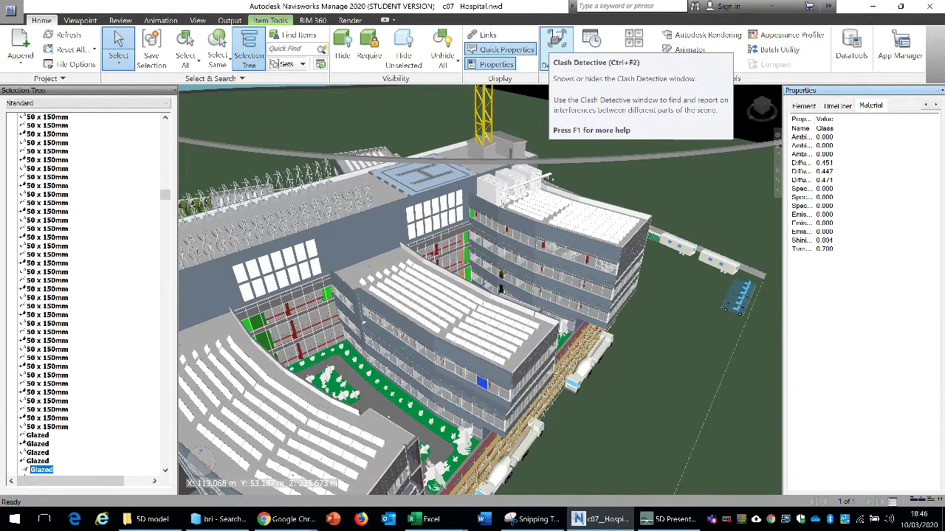
Step: Open Clash Detective to view the clash tests, and collapse its window to reveal the model
left_click(556, 44)
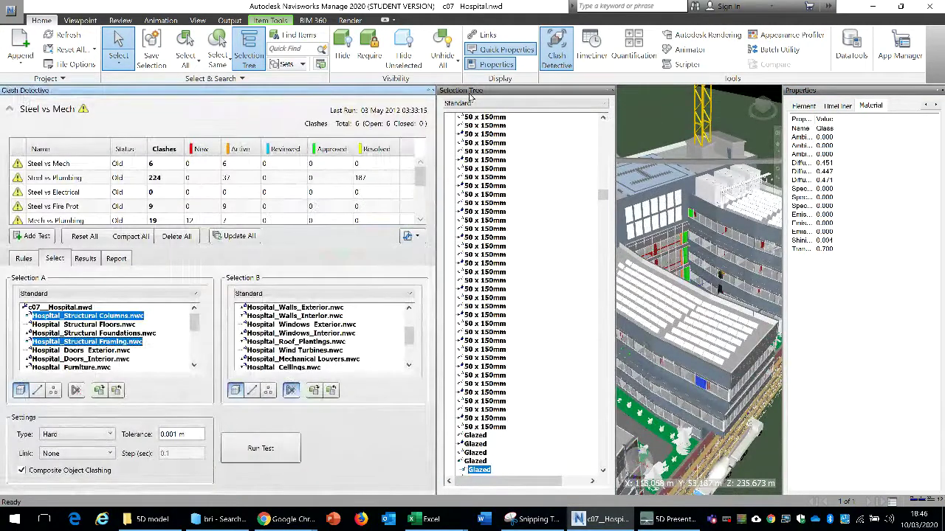
left_click(430, 90)
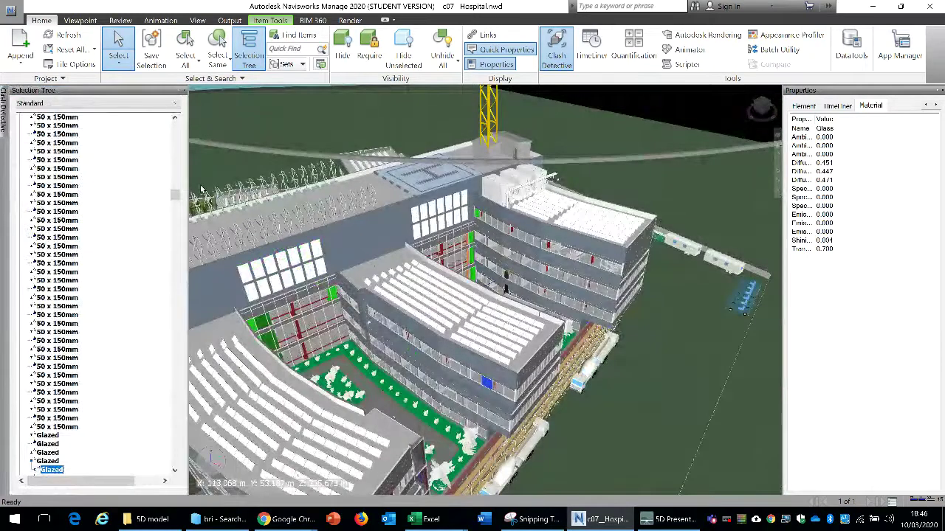
mouse_move(200, 189)
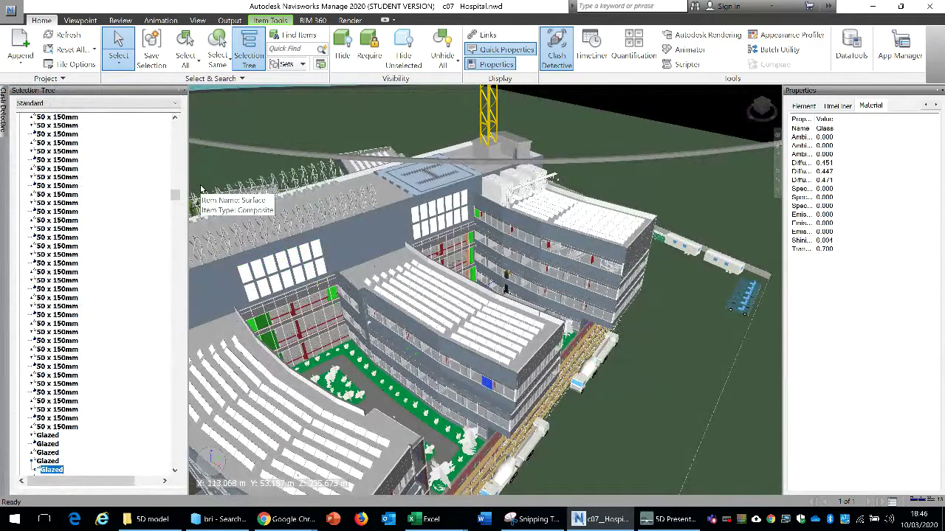
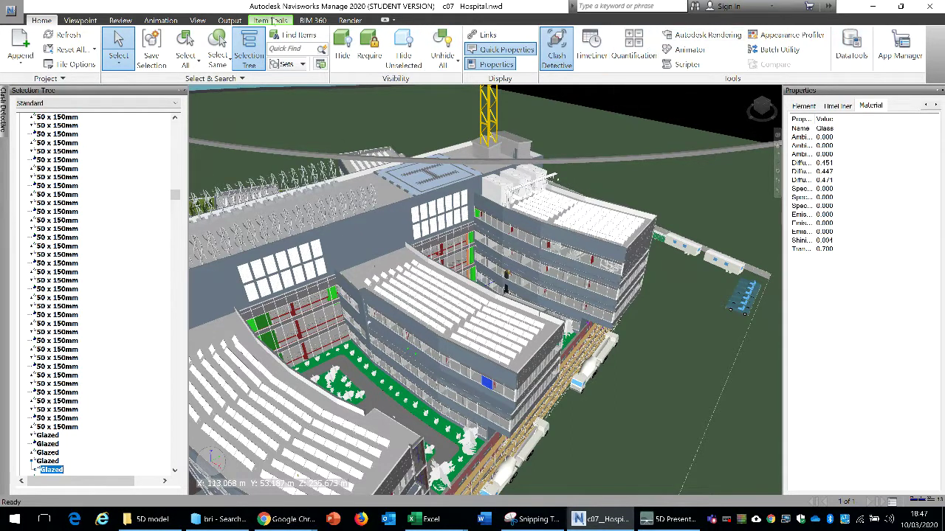
Step: Show the Saved Viewpoints list in place of the Properties window
left_click(197, 20)
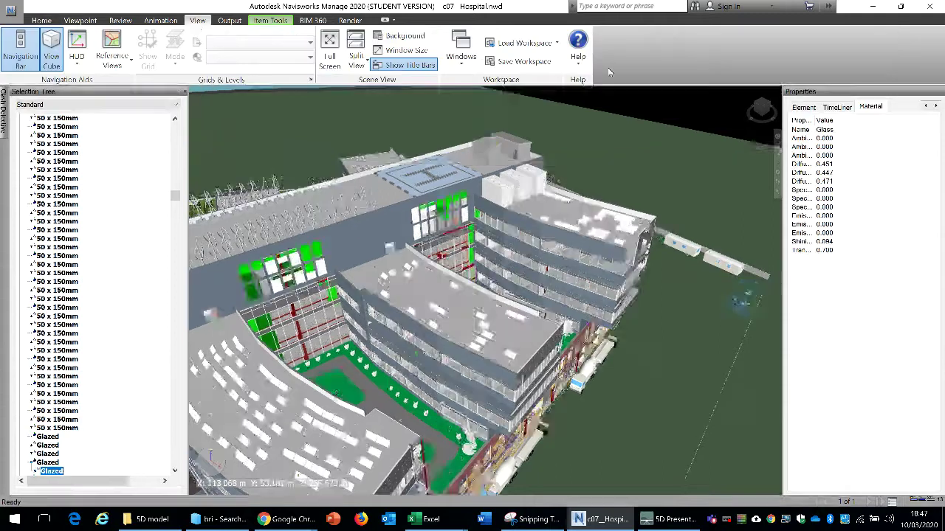
left_click(460, 48)
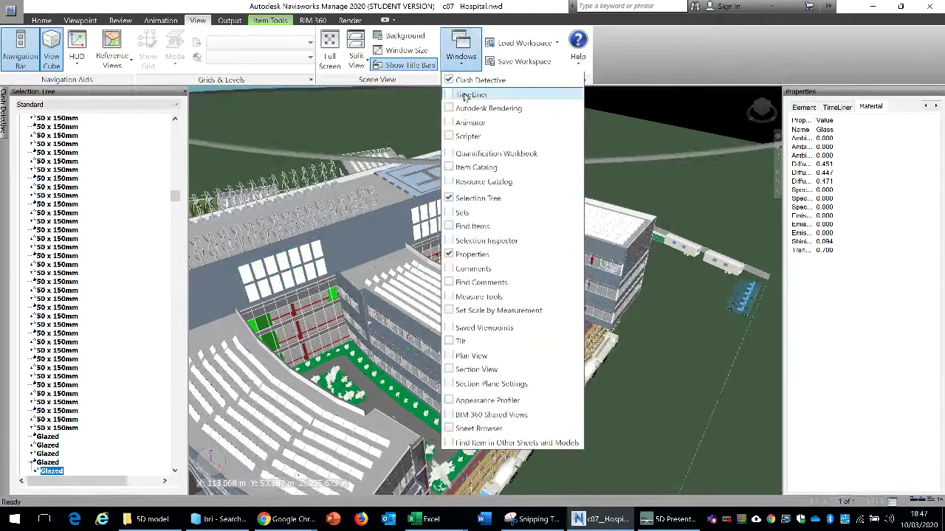
left_click(480, 328)
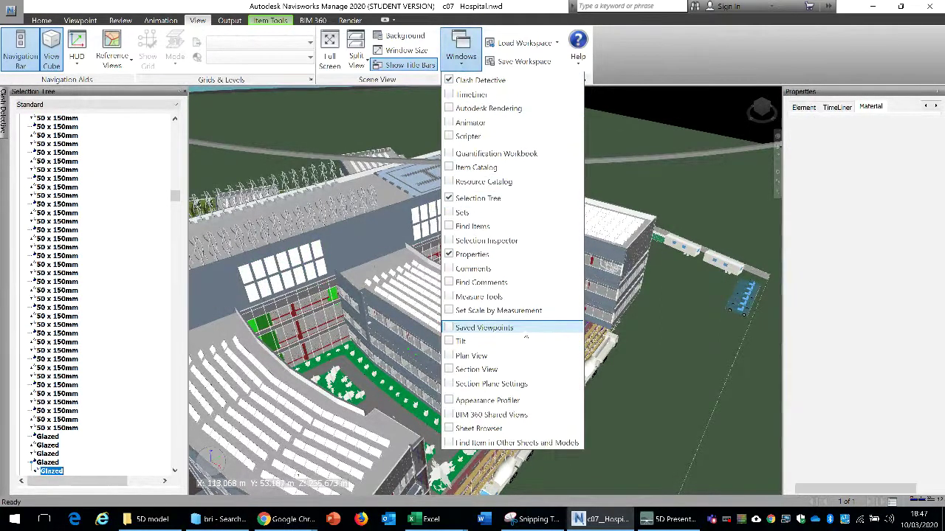
left_click(940, 92)
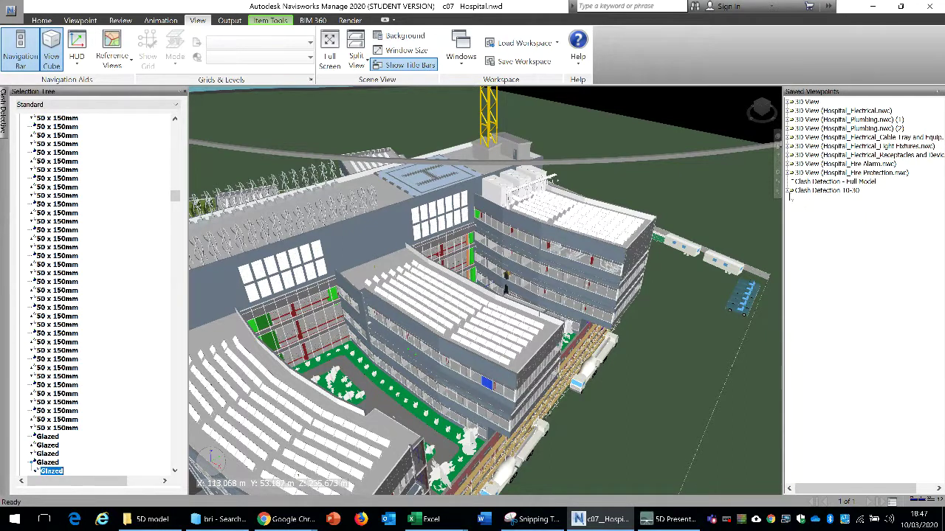
Step: Expand Clash Detection 10-30 and its Steel vs Plumbing group, and view clashes 9, 10, 22 and 28
left_click(791, 190)
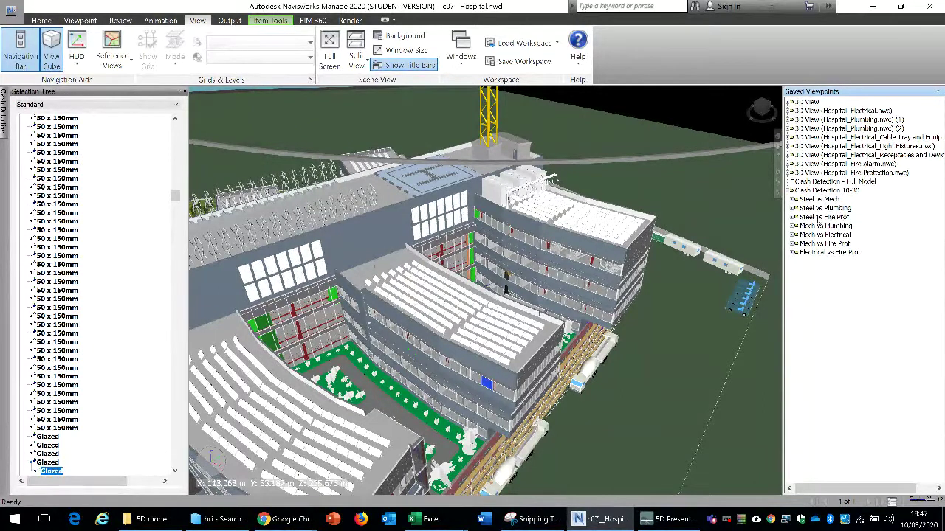
left_click(810, 209)
left_click(793, 208)
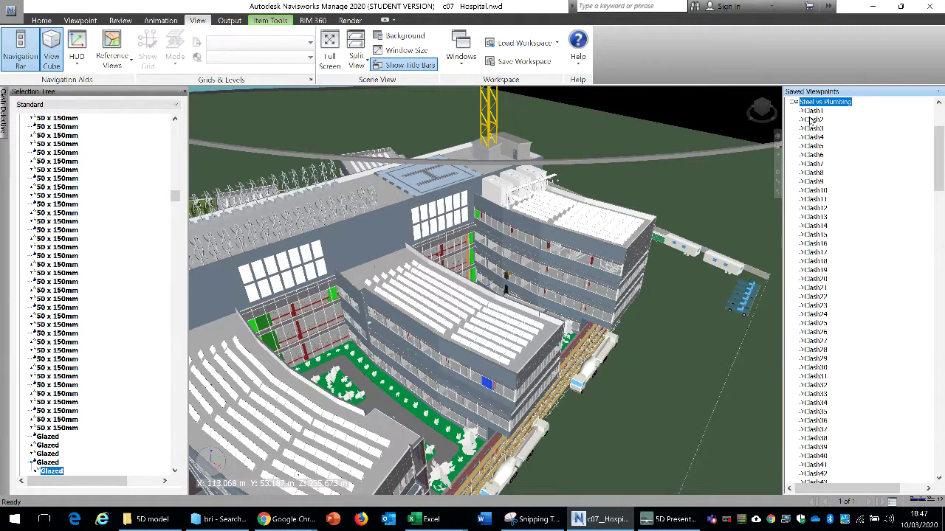
left_click(814, 181)
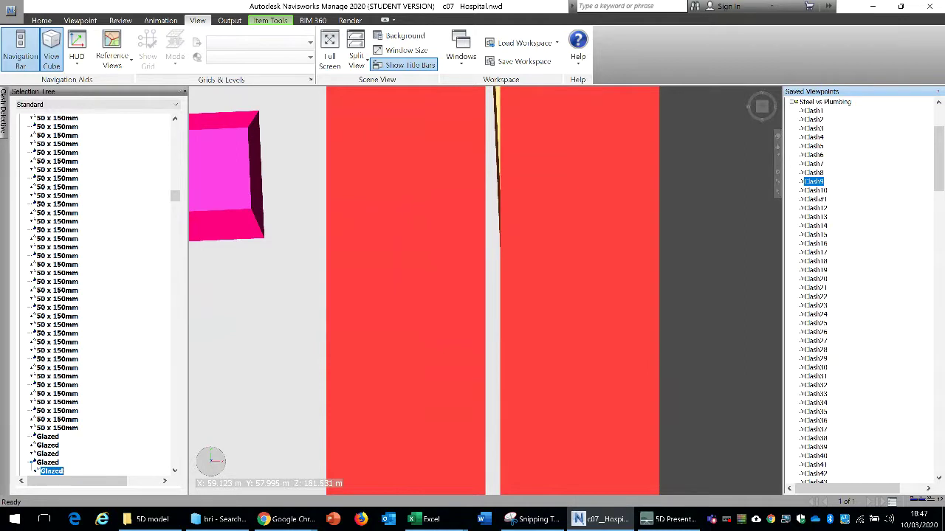
key("Down")
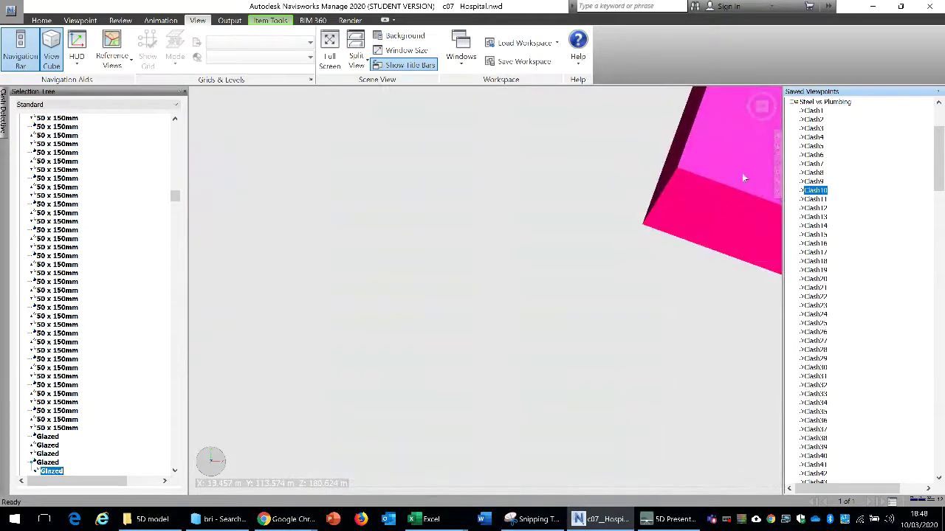
left_click(717, 172)
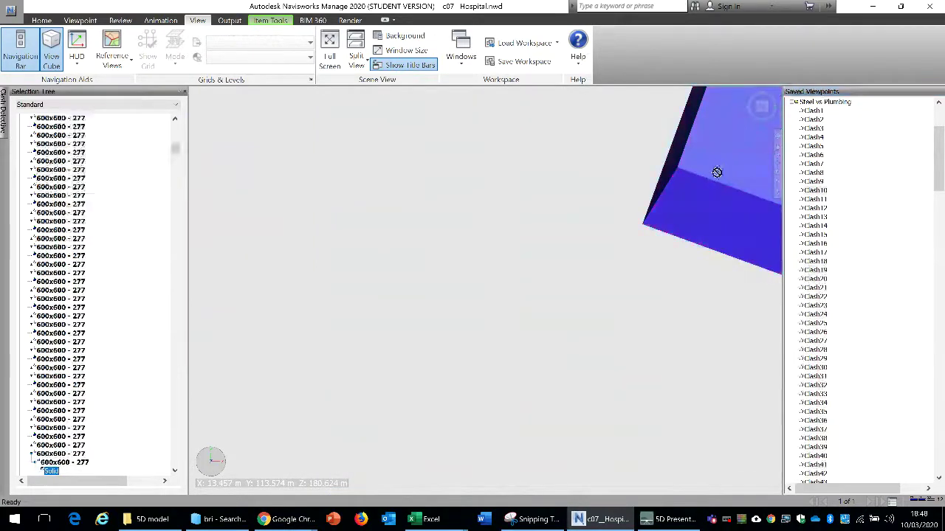
left_click(816, 296)
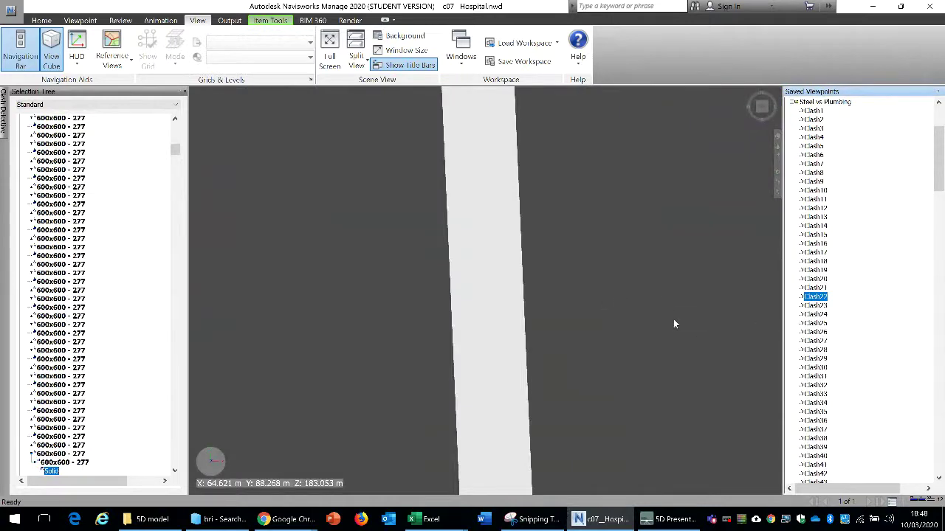
left_click(815, 350)
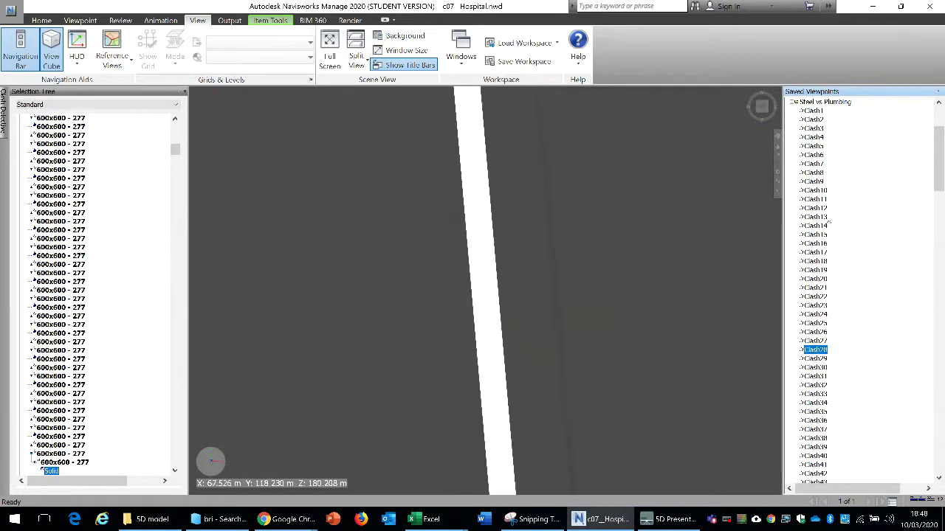
Step: Find the Steel vs Fire Prot group in the saved viewpoints and view its Clash2 and Clash5
scroll(822, 236, "down", 15)
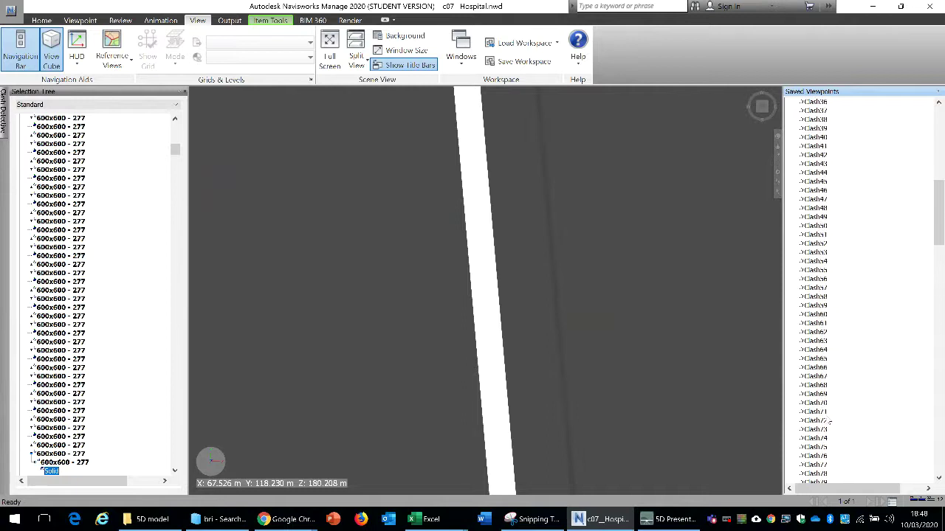
scroll(830, 426, "down", 13)
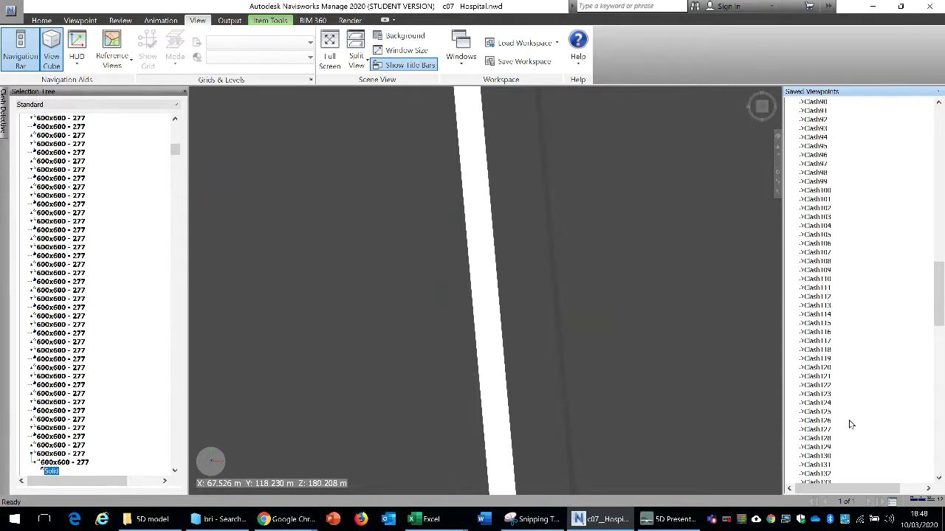
left_click_drag(934, 292, 934, 443)
double_click(816, 438)
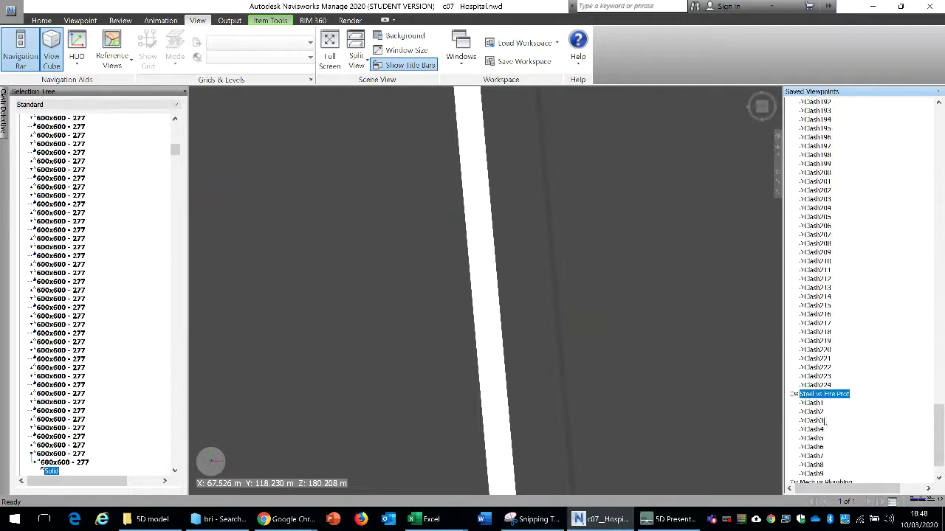
left_click(813, 412)
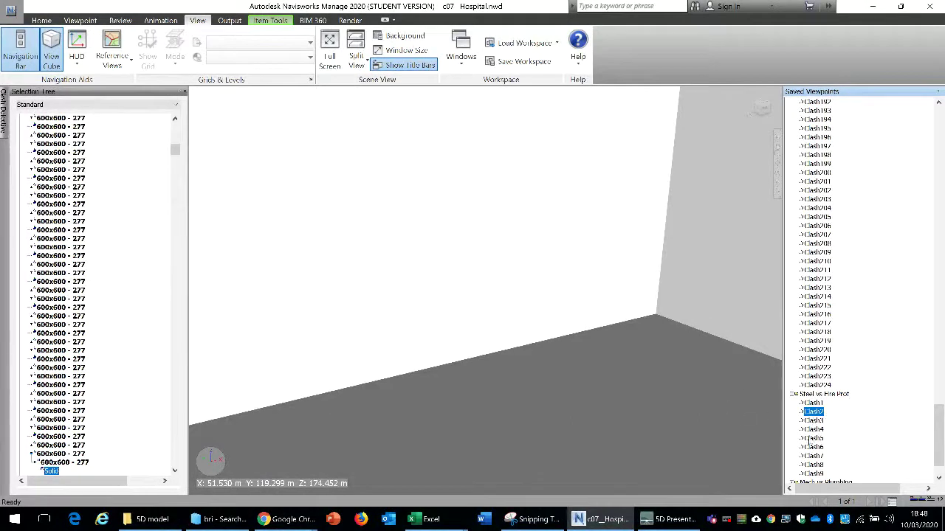
left_click(813, 439)
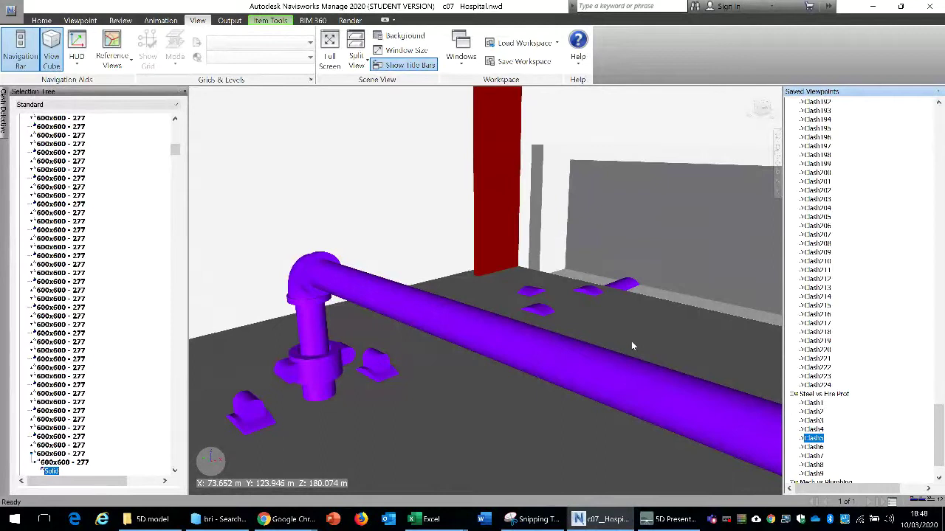
mouse_move(634, 344)
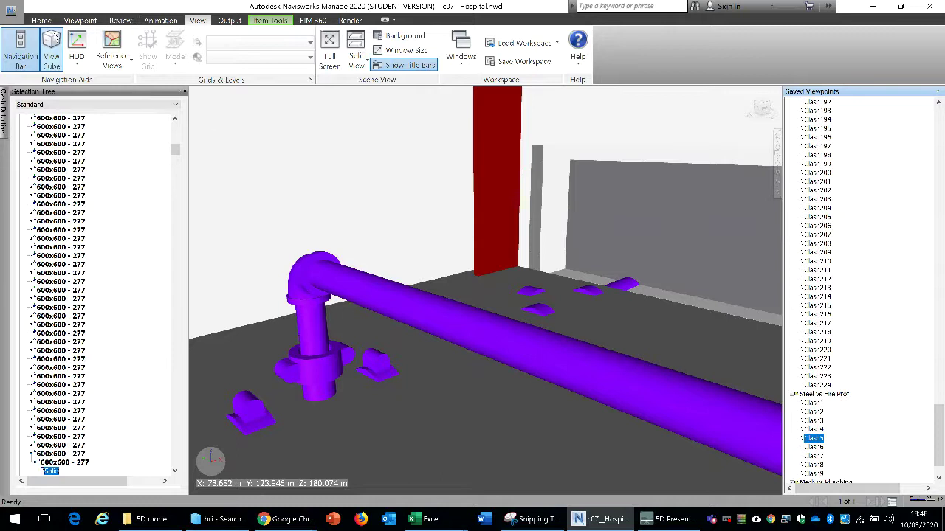
Step: Reopen Clash Detective and examine which structural and mechanical files the Steel vs Mech test compares in Selection A and Selection B
left_click(41, 20)
left_click(558, 52)
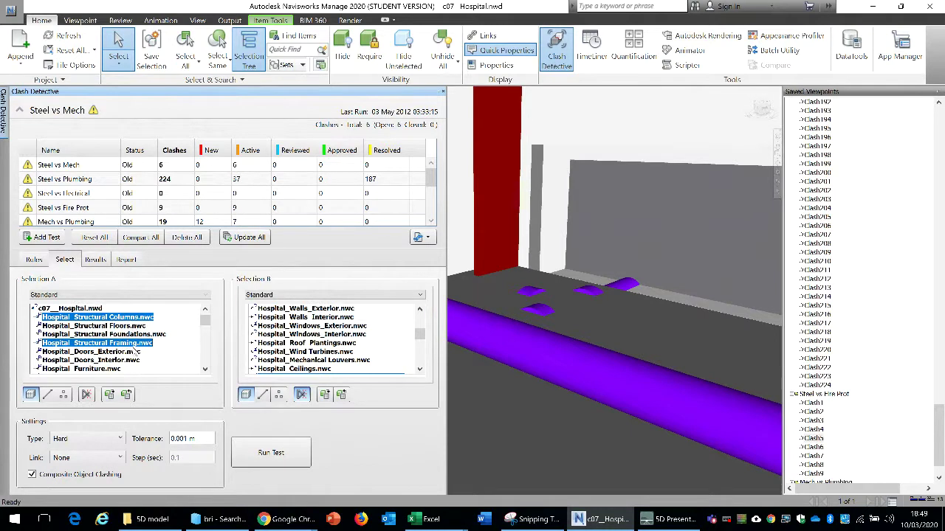
key("Down")
key("shift+Down")
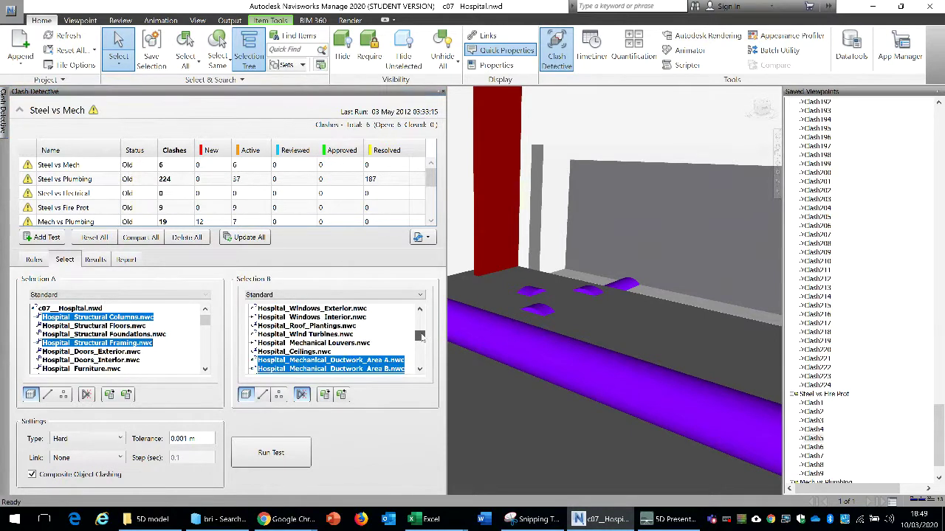
key("shift+Down")
key("shift+Down")
key("shift+Down")
key("shift+Down")
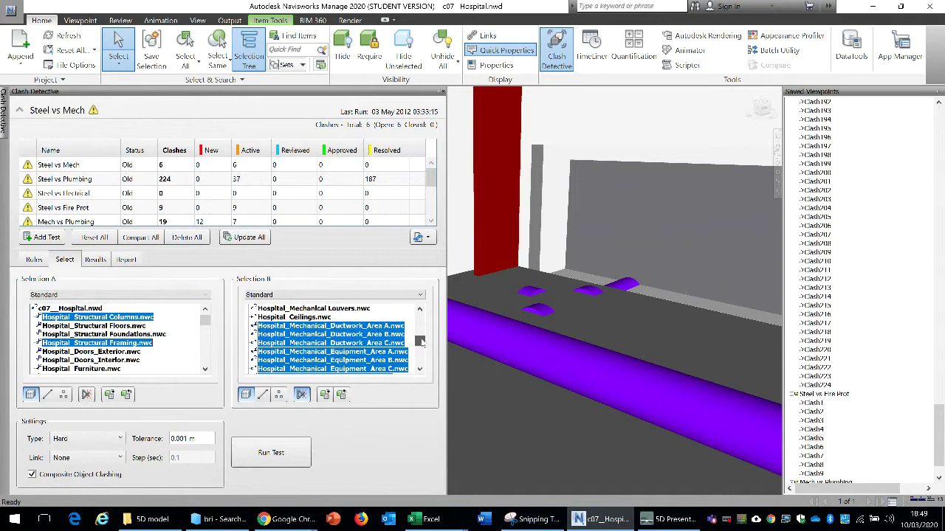
key("shift+Down")
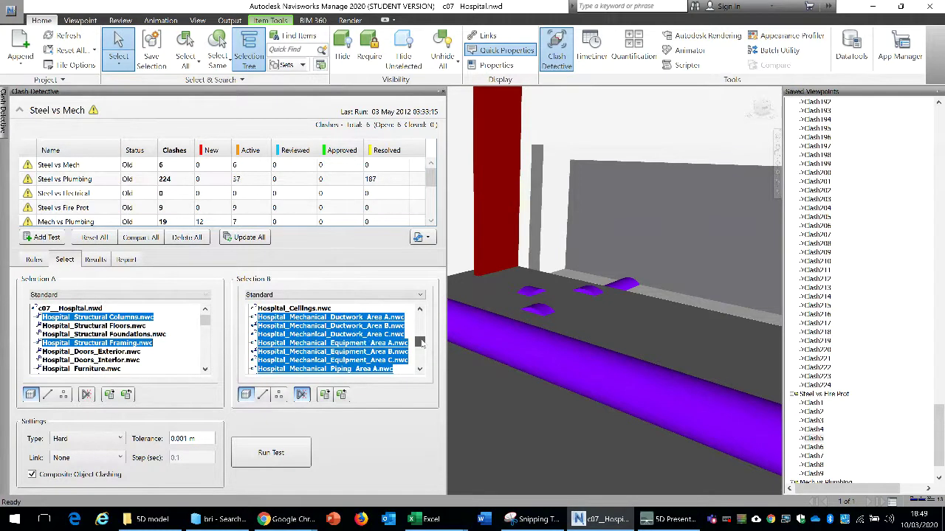
scroll(420, 341, "down", 3)
key("shift+Down")
key("shift+Down")
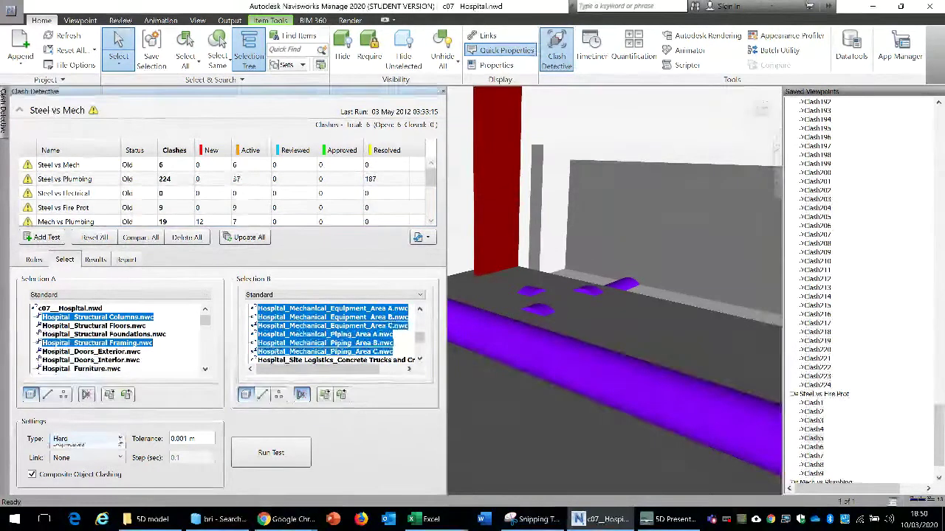
Step: Look over the available clash types for the Steel vs Mech test, and collapse Clash Detective
left_click(119, 439)
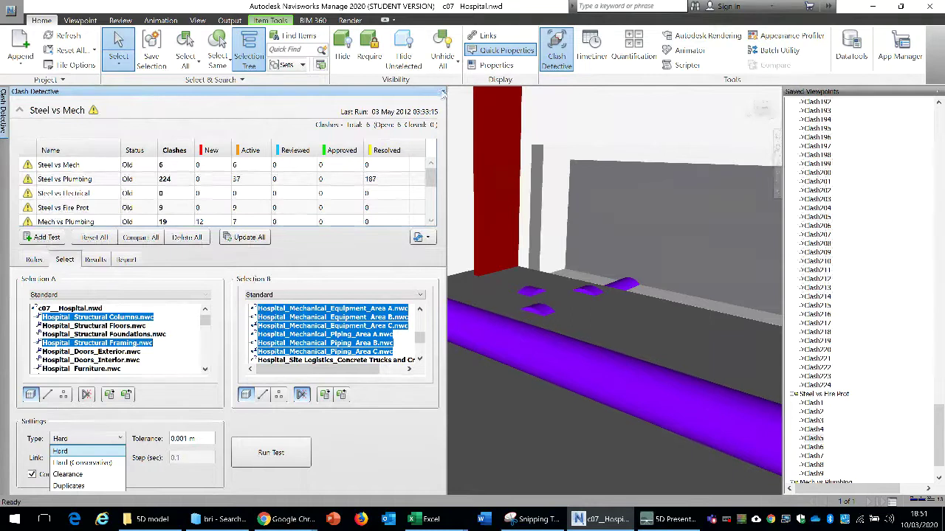
left_click(444, 95)
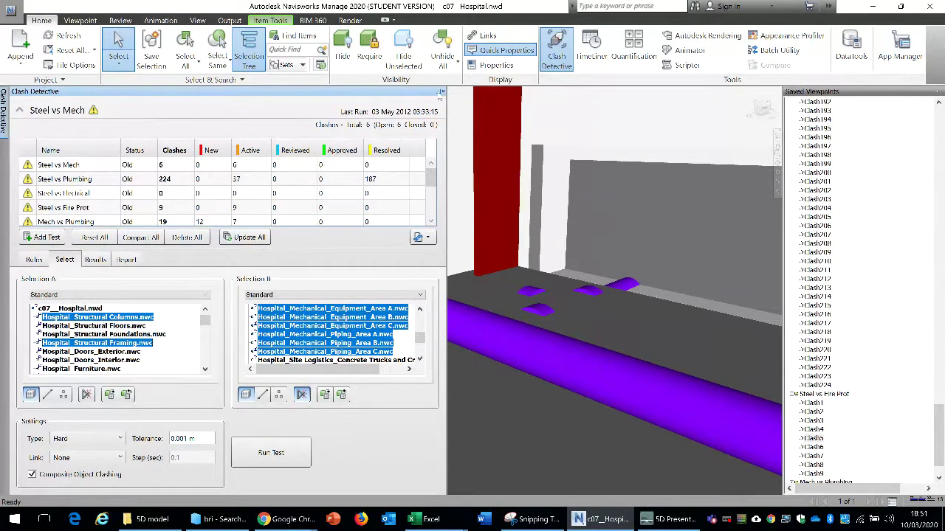
left_click(440, 93)
Step: Display the Steel vs Fire Prot Clash4 viewpoint and draw a redline cloud around the bend of the purple pipe beside the green duct
left_click(812, 421)
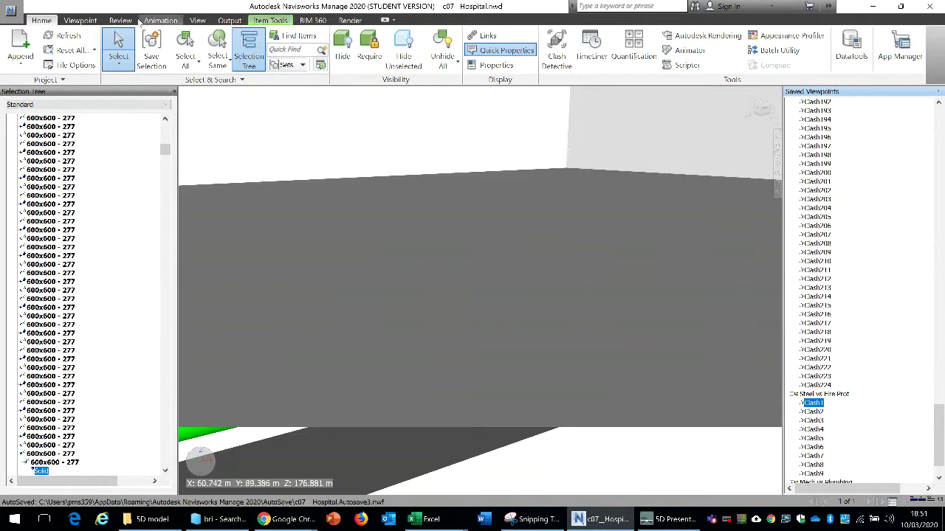
left_click(114, 21)
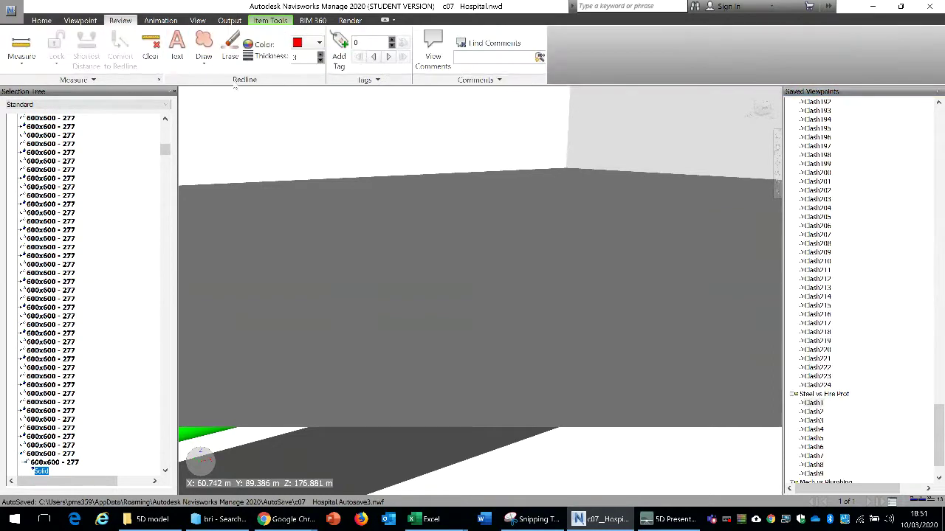
left_click(813, 429)
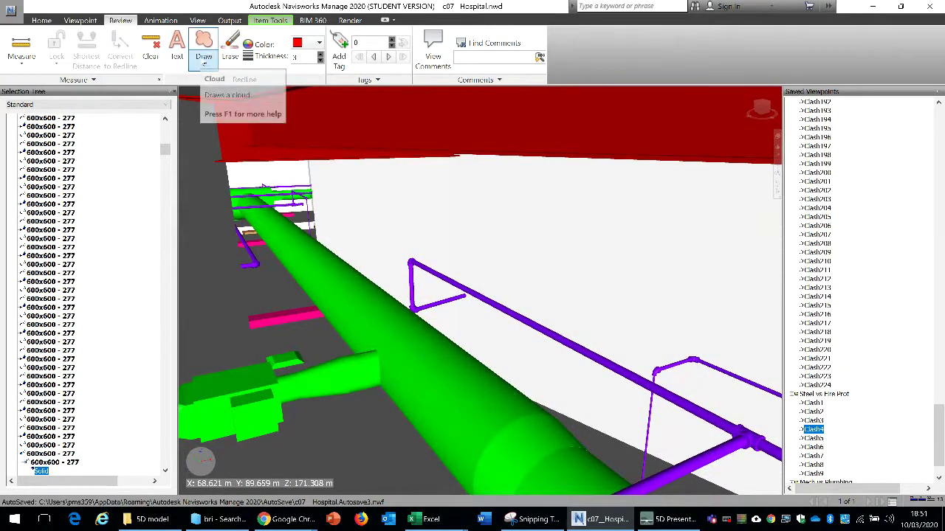
left_click(205, 63)
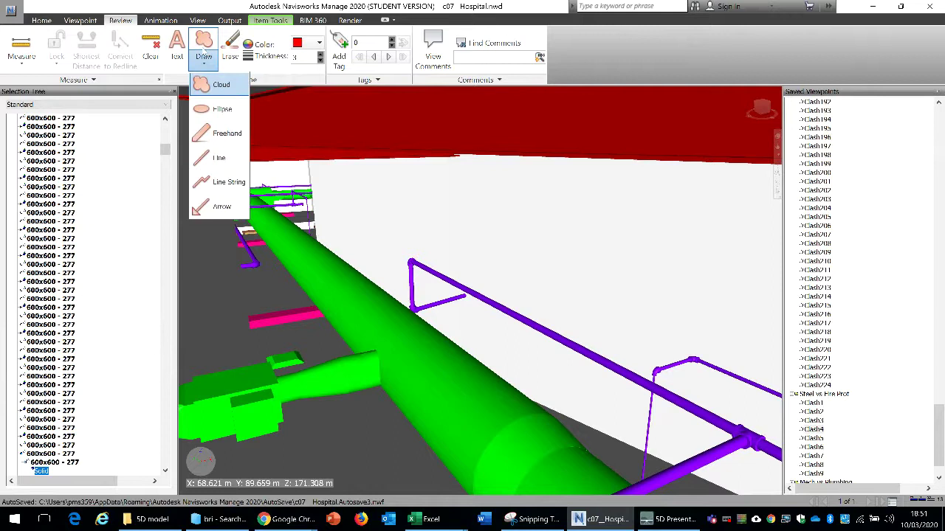
left_click(221, 84)
mouse_move(403, 275)
left_mouse_down()
mouse_move(451, 251)
mouse_move(526, 314)
mouse_move(510, 351)
mouse_move(385, 290)
mouse_move(373, 302)
mouse_move(399, 254)
mouse_move(409, 255)
left_mouse_up()
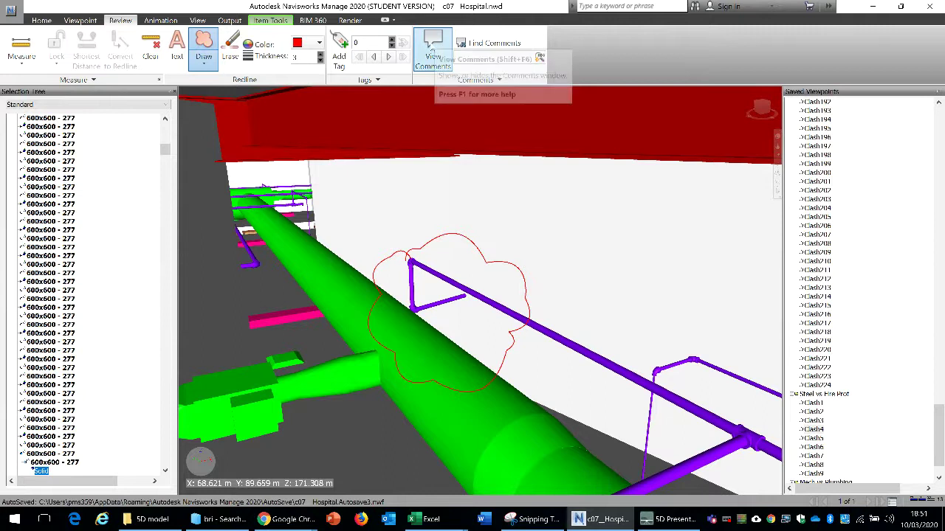
Step: Add a tag just above the redline cloud with the comment "Curily clearance required"
left_click(339, 54)
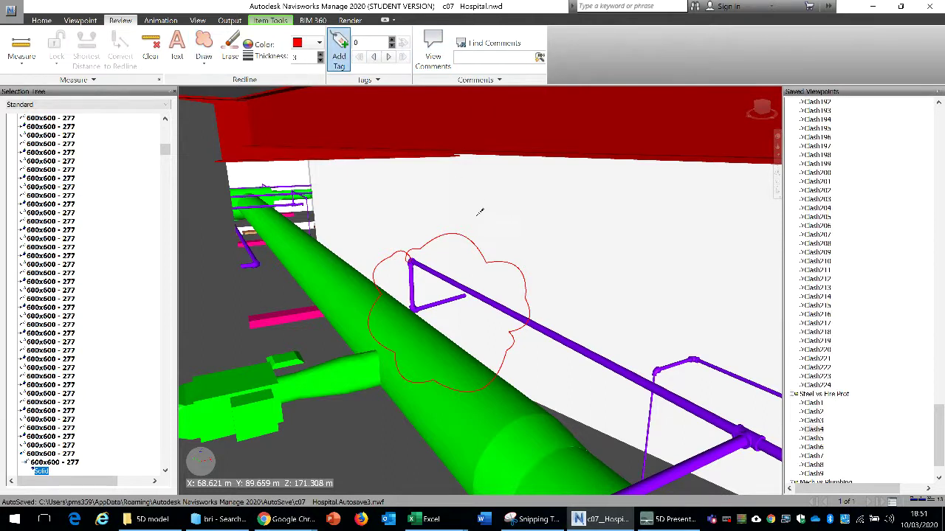
left_click(481, 229)
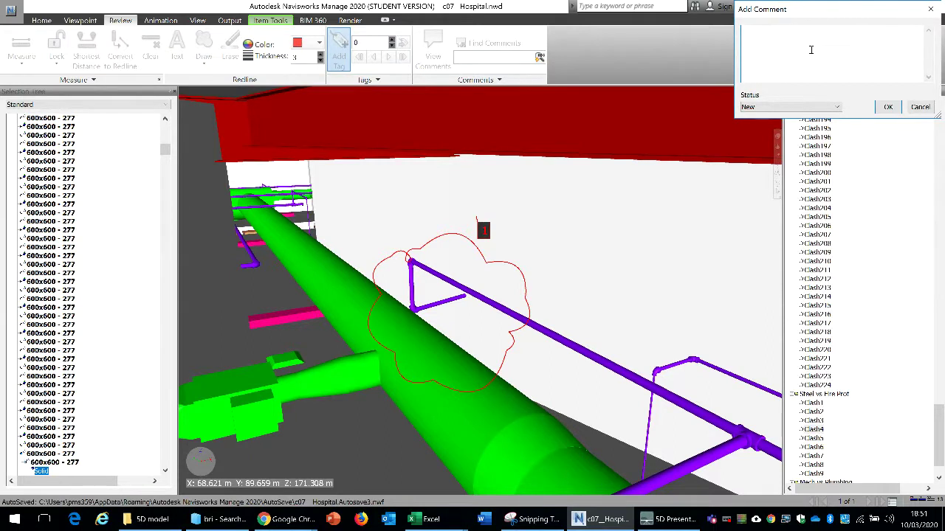
type("Curily clearance required")
left_click(888, 108)
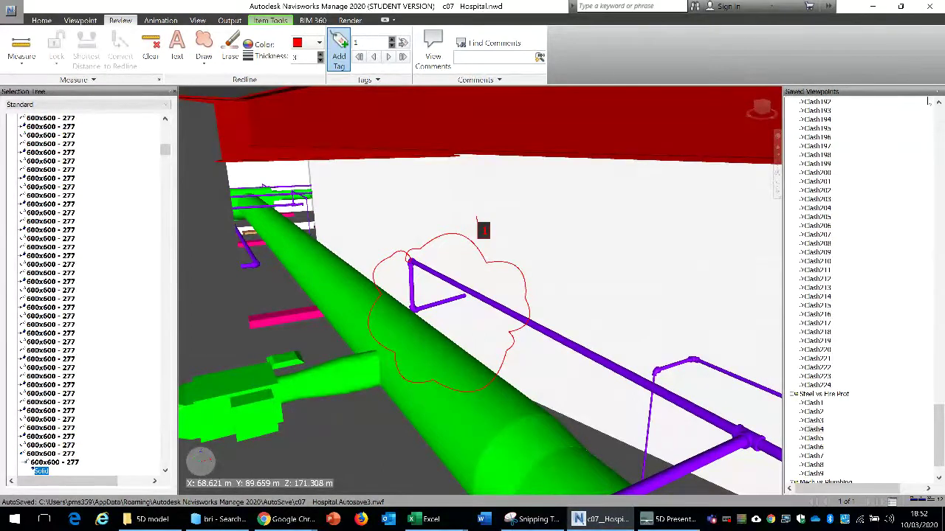
Step: Close the Saved Viewpoints and Selection Tree windows, and open TimeLiner
left_click(939, 92)
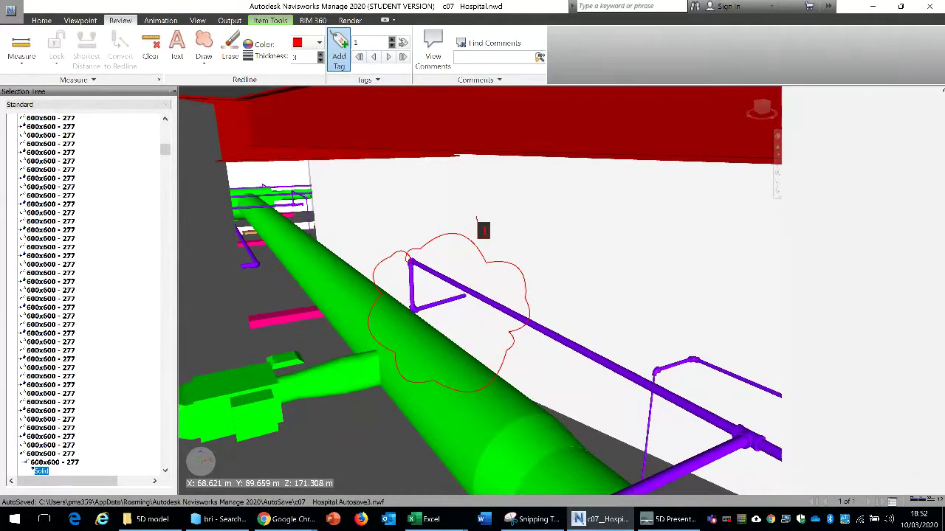
left_click(41, 21)
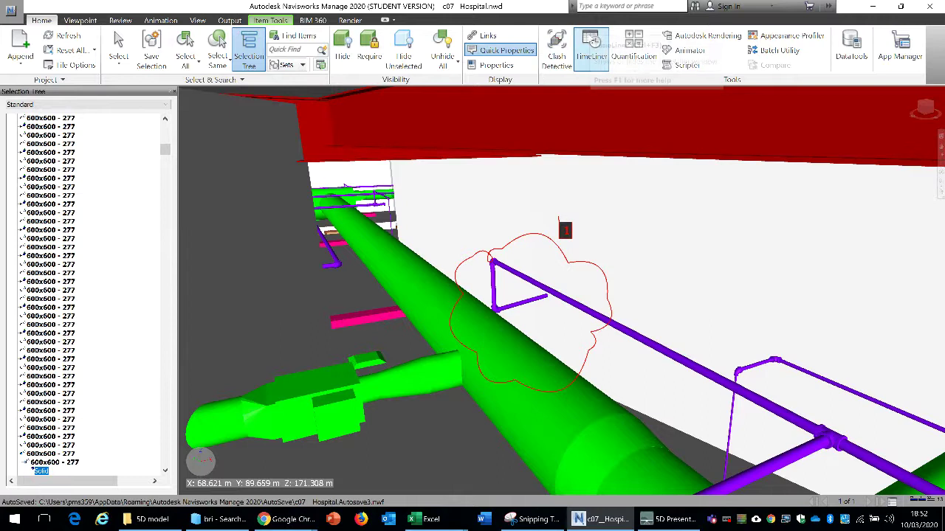
left_click(591, 46)
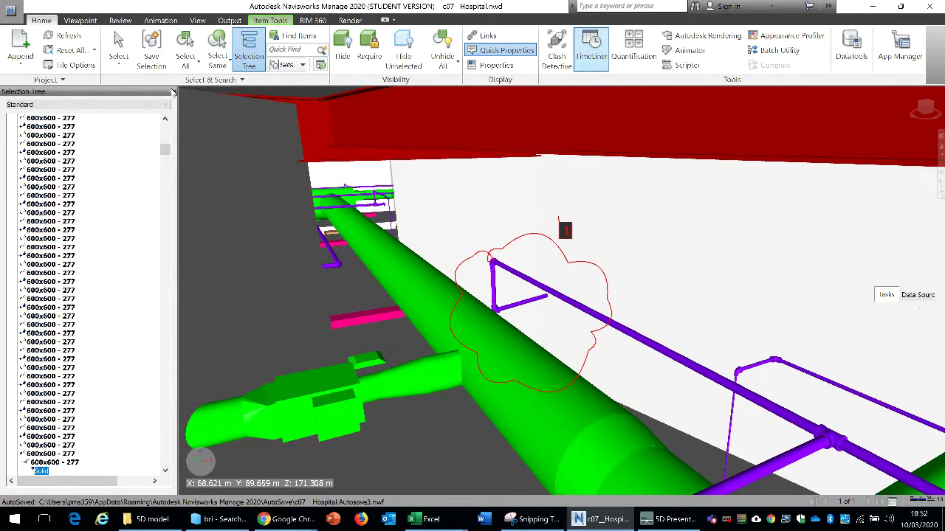
key("ctrl+F12")
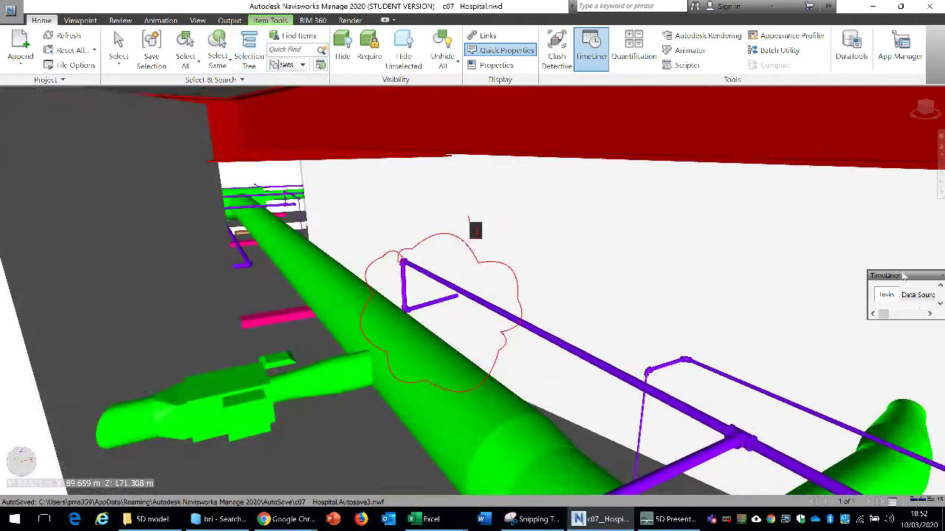
Step: Dock the TimeLiner window beside the model and widen it to show the task list and Gantt chart
left_click_drag(903, 276, 657, 291)
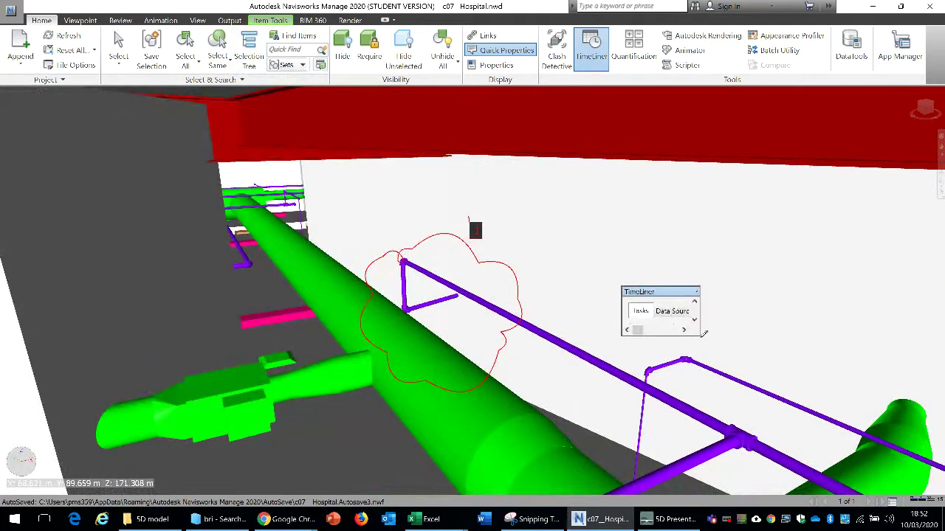
double_click(660, 293)
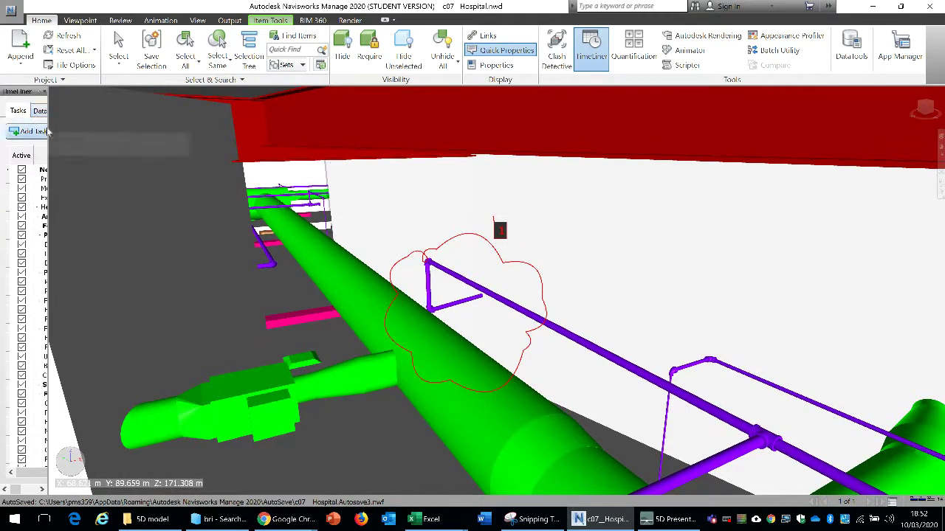
left_click_drag(48, 281, 519, 281)
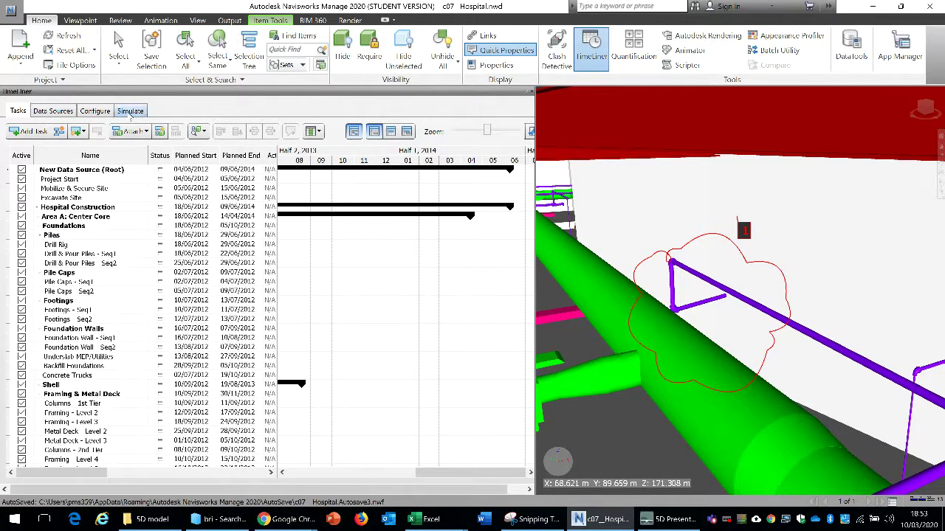
Step: Open the Quantification Workbook, enlarge the Sheet Browser to view its sheet list, and close the Sheet Browser
left_click(636, 58)
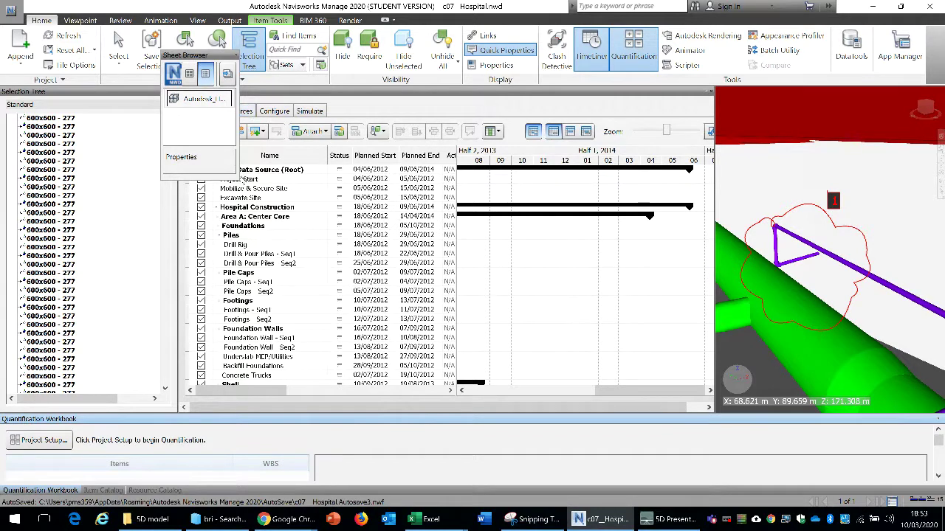
left_click_drag(239, 180, 519, 297)
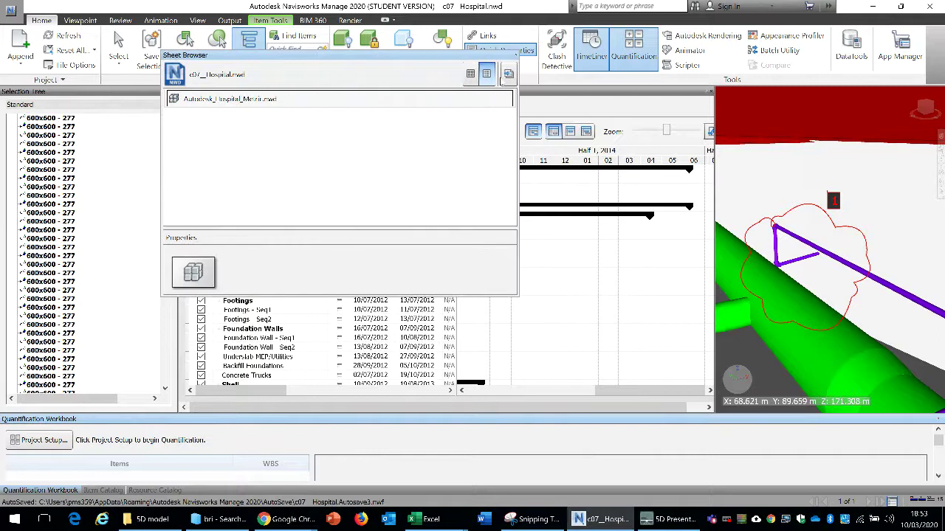
left_click(515, 54)
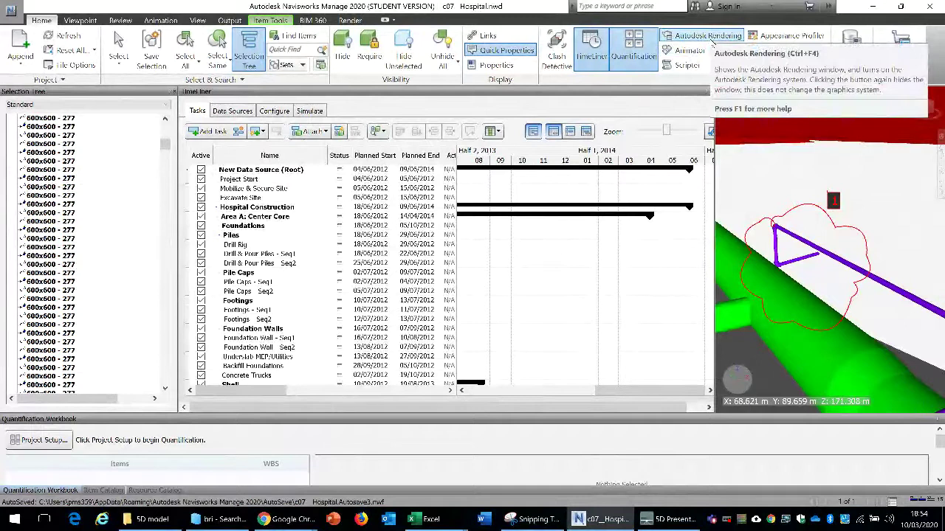
Step: Examine Autodesk Rendering's material mapping, lighting, environment and render settings, and close both the TimeLiner and Autodesk Rendering windows
left_click(710, 43)
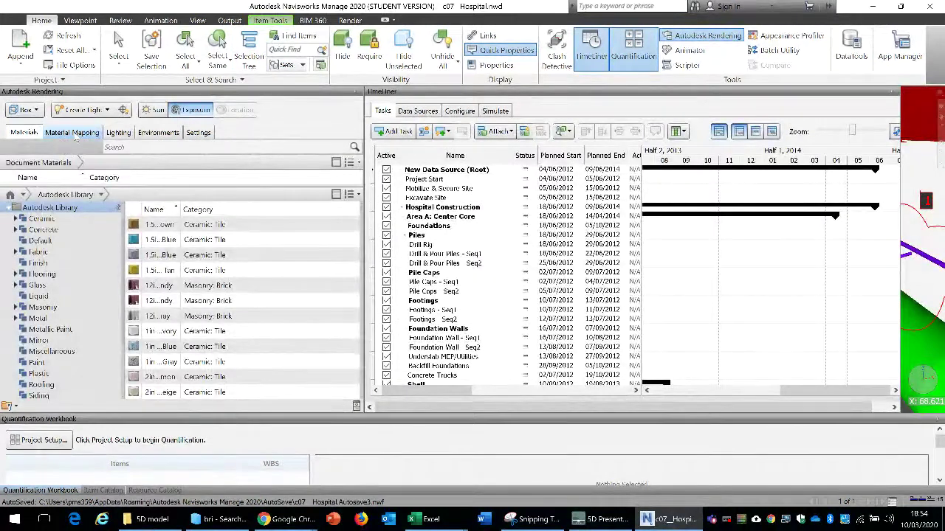
left_click(73, 134)
left_click(120, 134)
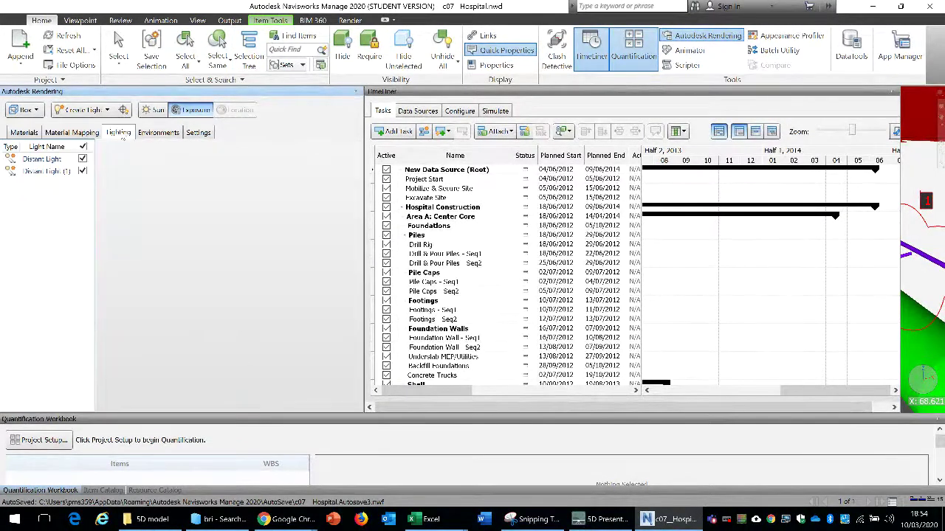
left_click(158, 133)
left_click(198, 133)
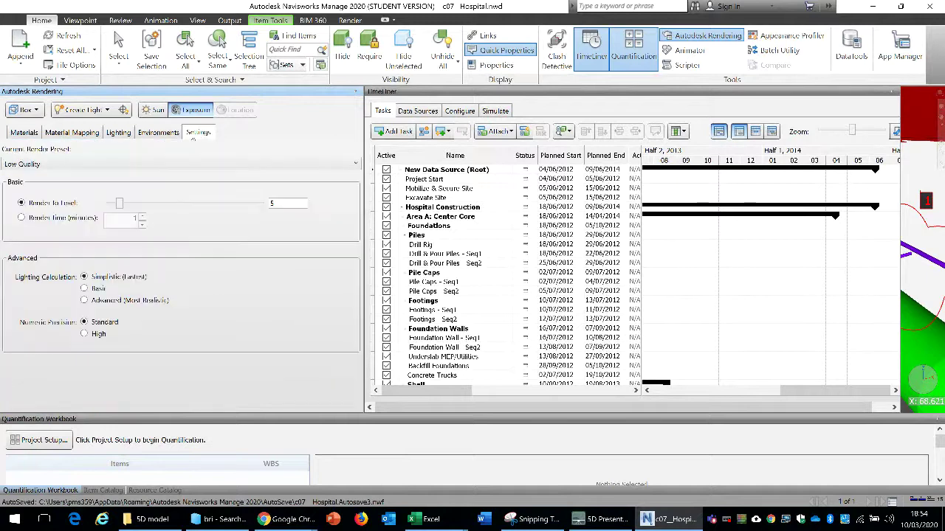
left_click(72, 132)
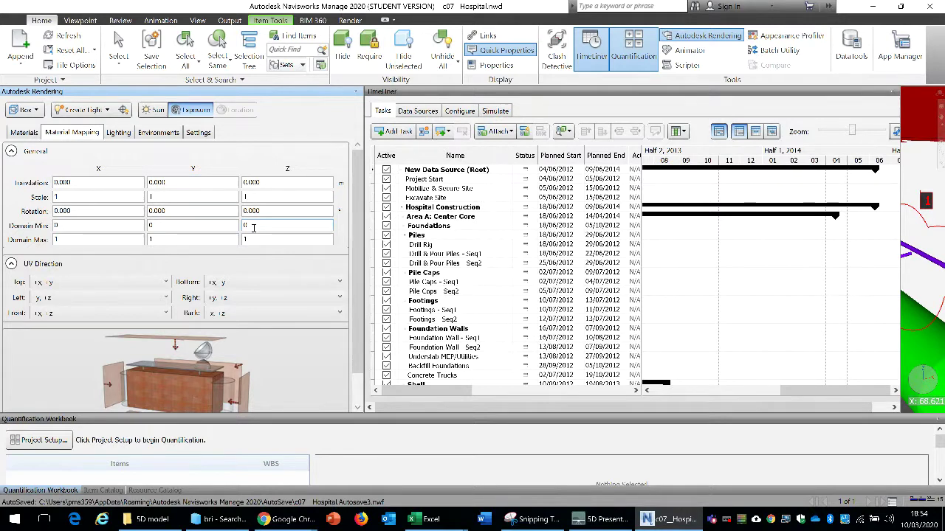
left_click(895, 91)
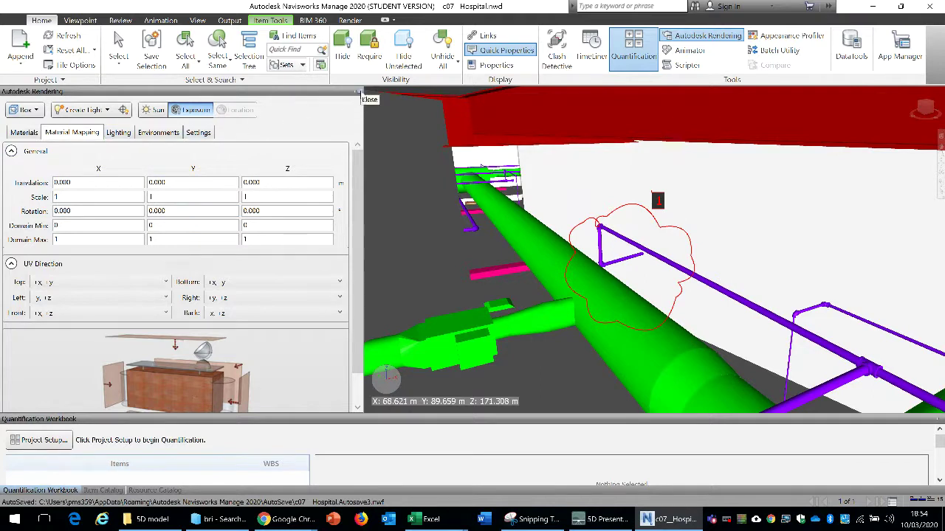
left_click(359, 92)
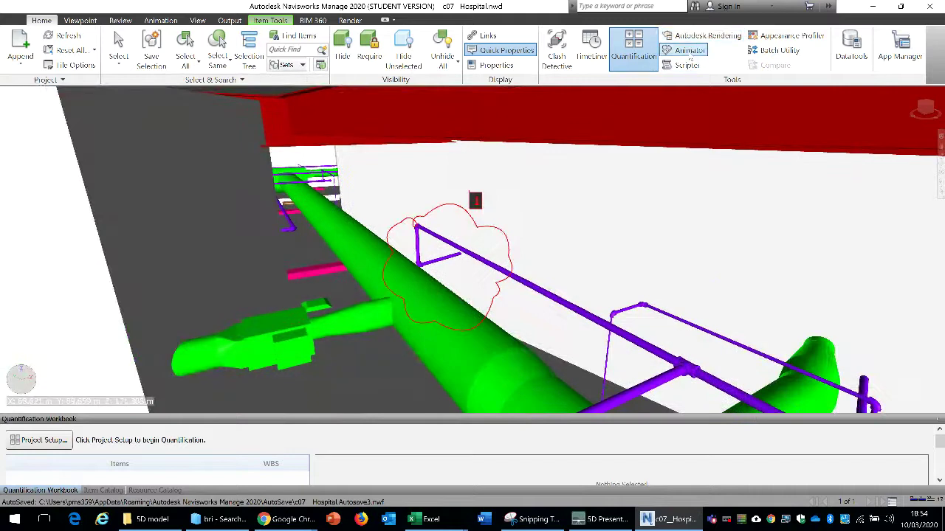
Step: Open Animator, view the available DataTools links without applying changes, and close the Animator window
left_click(688, 52)
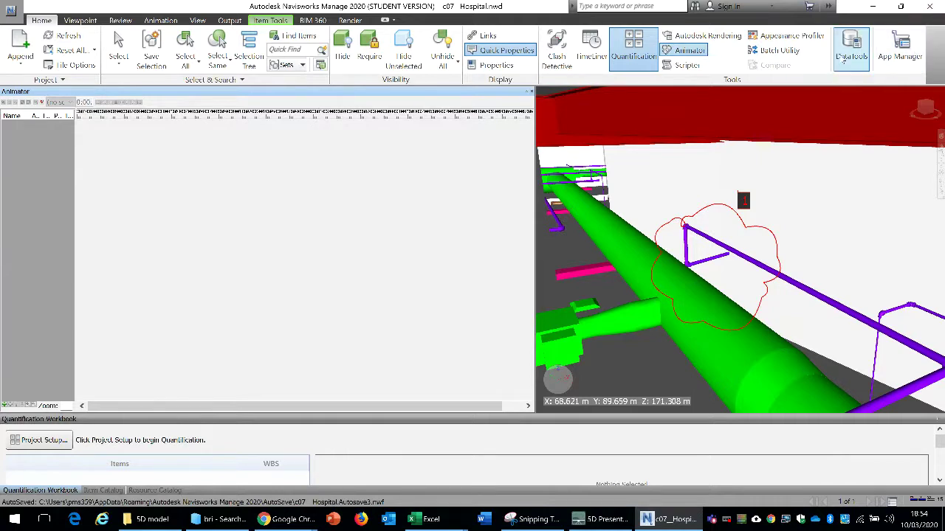
left_click(844, 59)
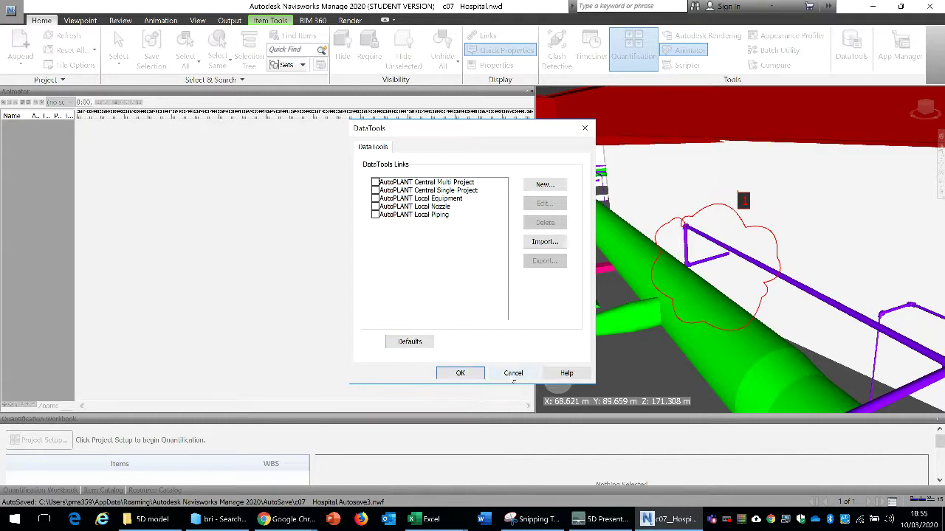
left_click(513, 374)
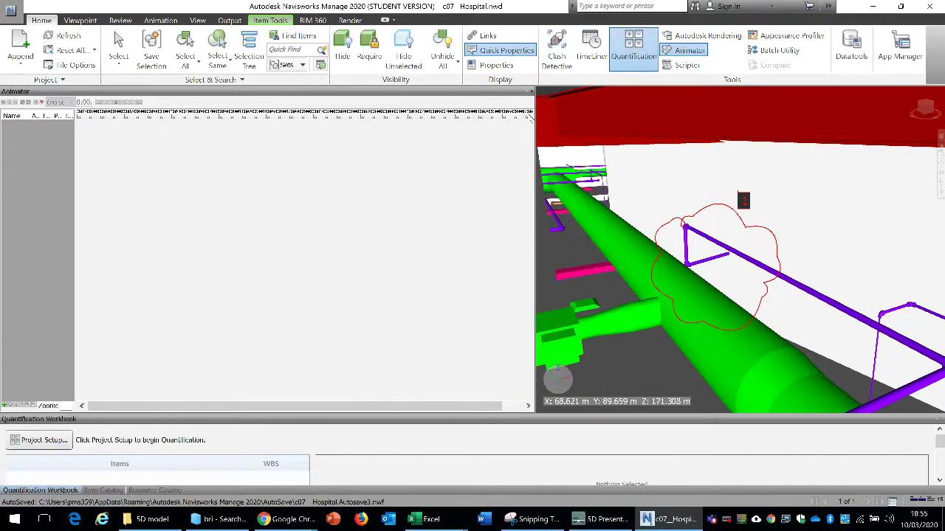
left_click(529, 93)
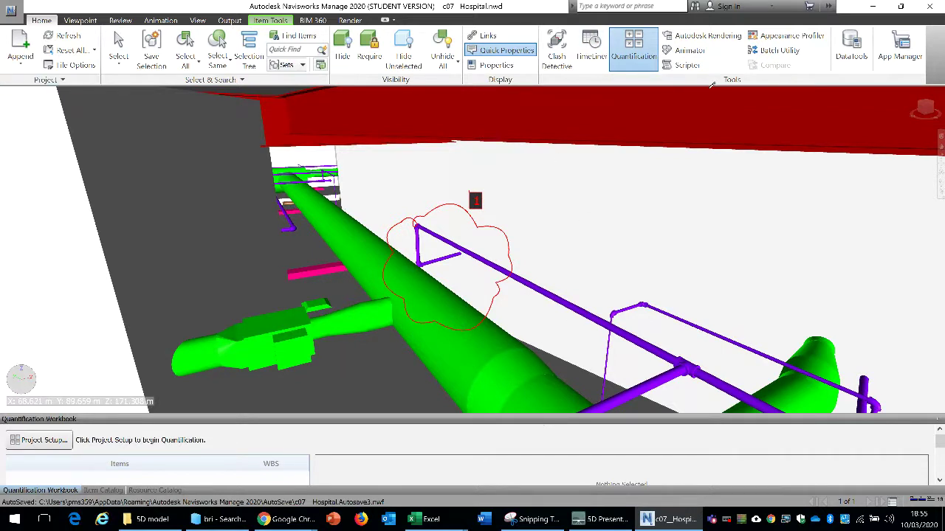
Step: Return the model to its home view showing the whole hospital site, and cancel the empty comment
left_click(913, 90)
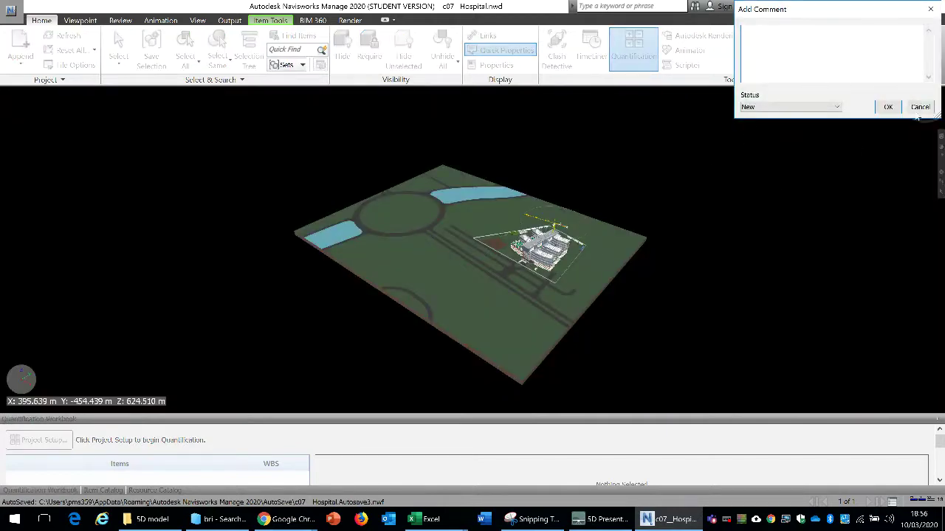
left_click(919, 108)
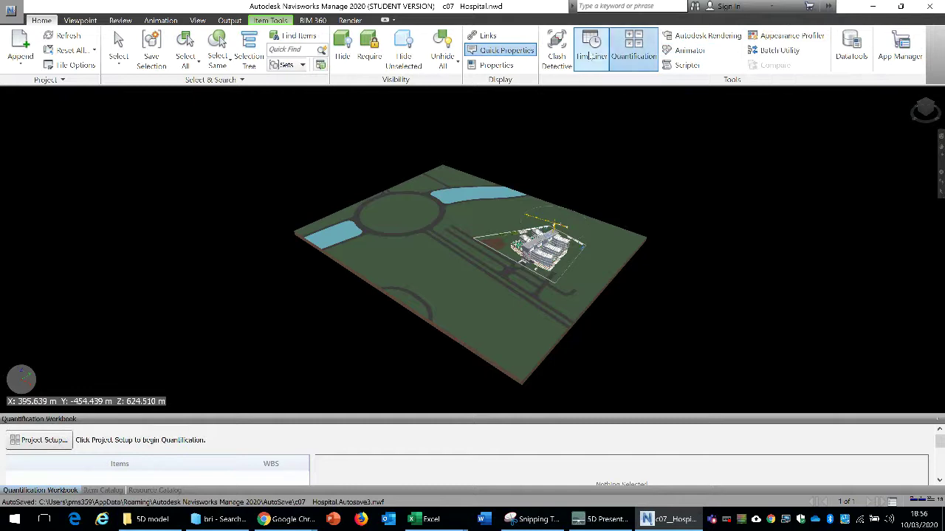
left_click(589, 56)
left_click(589, 56)
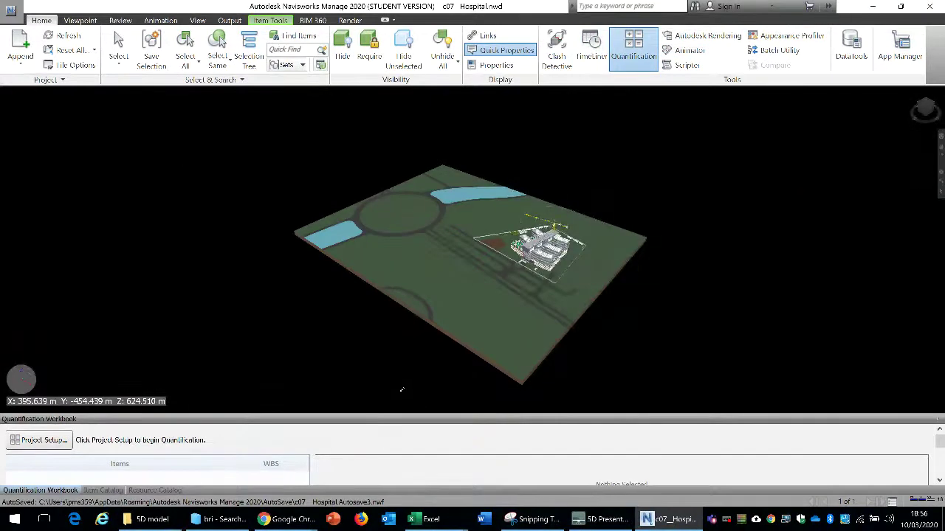
Step: Enlarge the Quantification Workbook, and close it together with the Item Catalog and Resource Catalog
left_click_drag(403, 419, 443, 225)
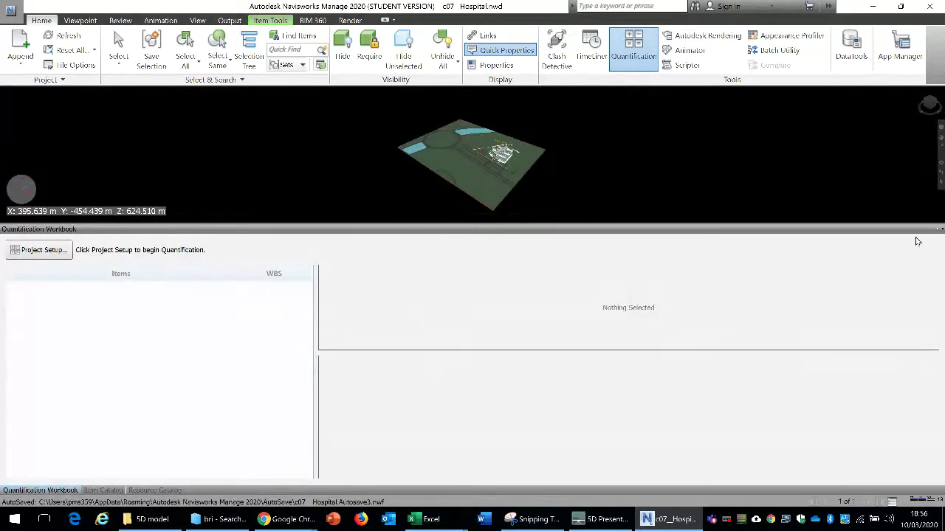
left_click(941, 230)
left_click(942, 231)
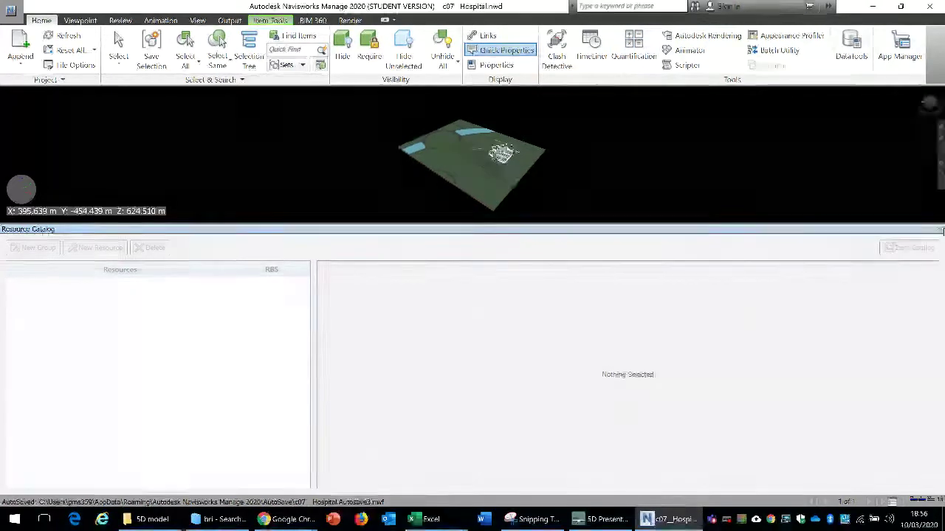
left_click(941, 230)
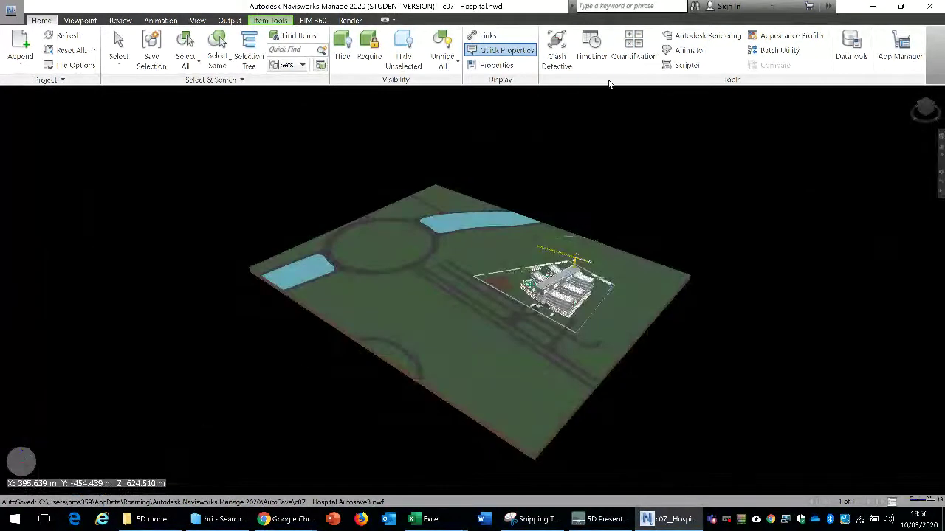
Step: Reopen TimeLiner, widen it over the model view, and show the Gantt chart from the project start in mid-2012
left_click(591, 51)
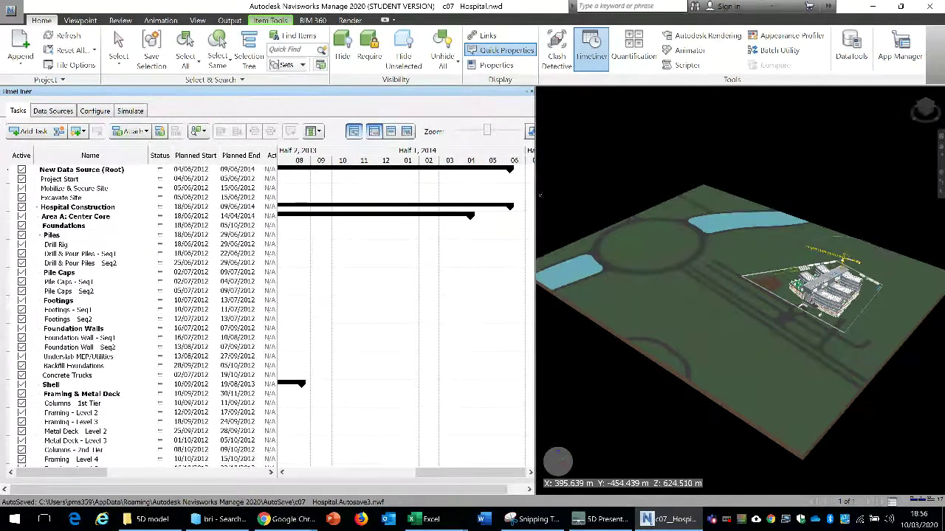
left_click_drag(536, 196, 783, 196)
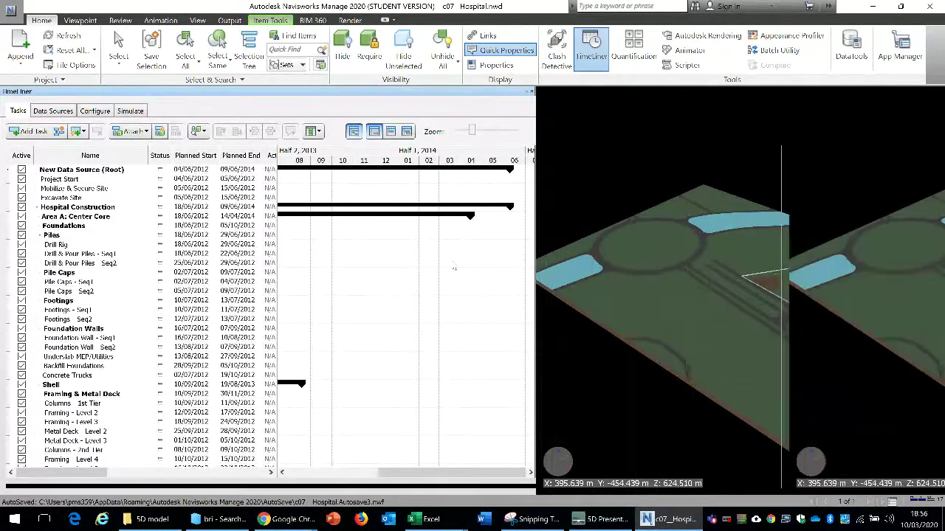
left_click_drag(550, 485, 435, 484)
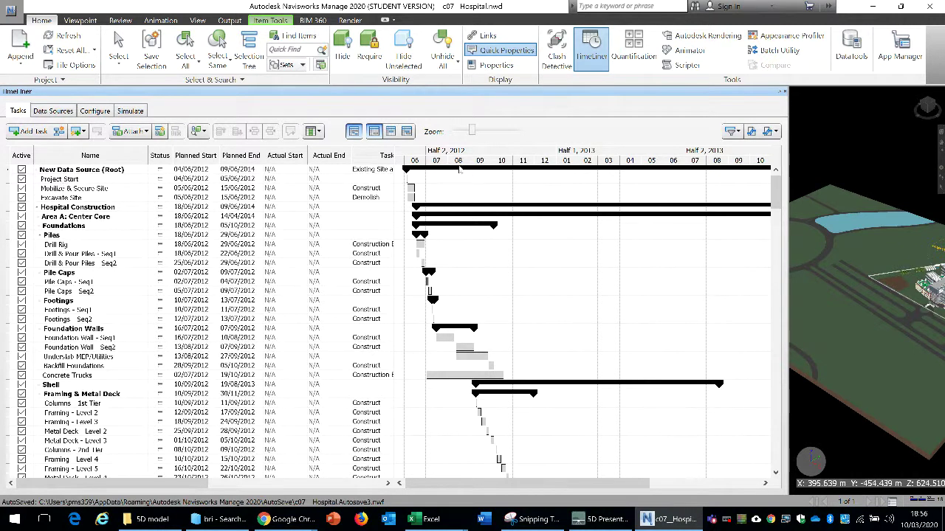
Step: Review the hospital construction task list and its Gantt chart from Project Start through the Area C: West Side tasks
mouse_move(430, 171)
left_click(779, 236)
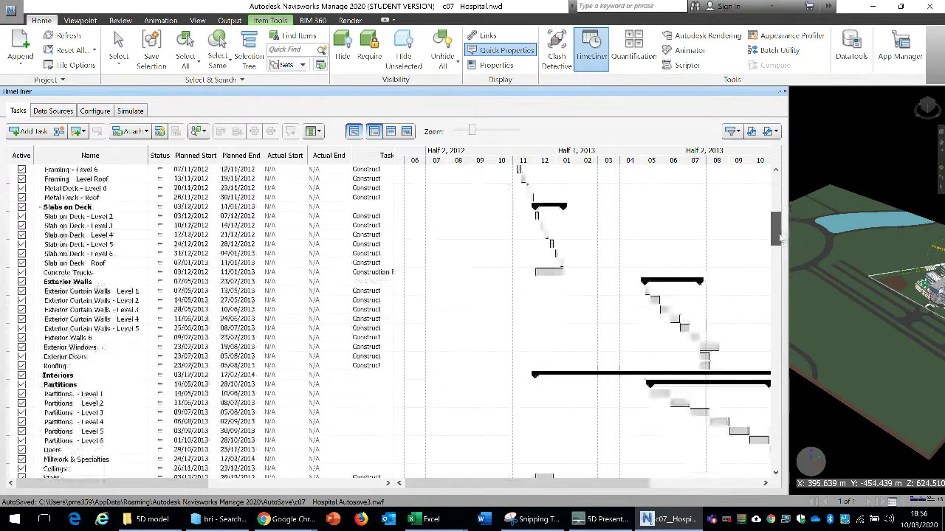
left_click_drag(780, 236, 777, 384)
mouse_move(599, 484)
left_mouse_down()
mouse_move(698, 489)
mouse_move(610, 488)
left_mouse_up()
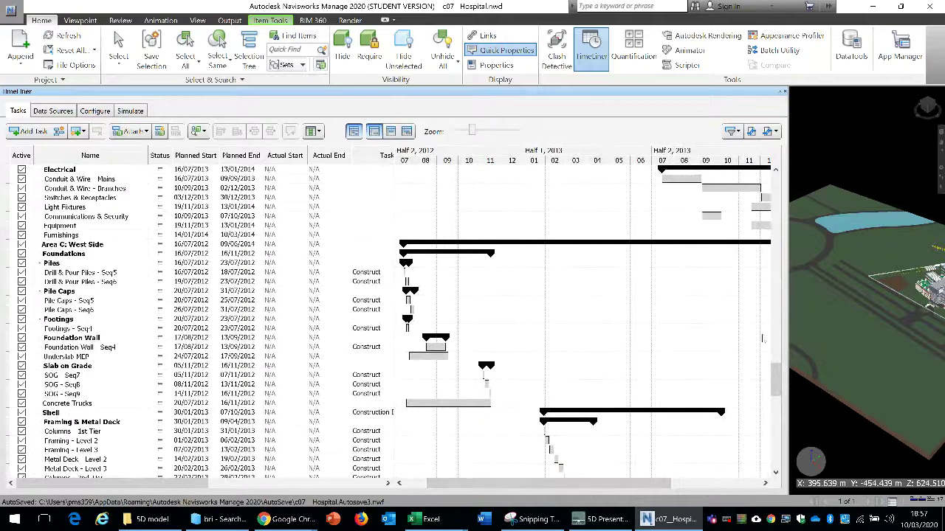
left_click_drag(777, 379, 776, 188)
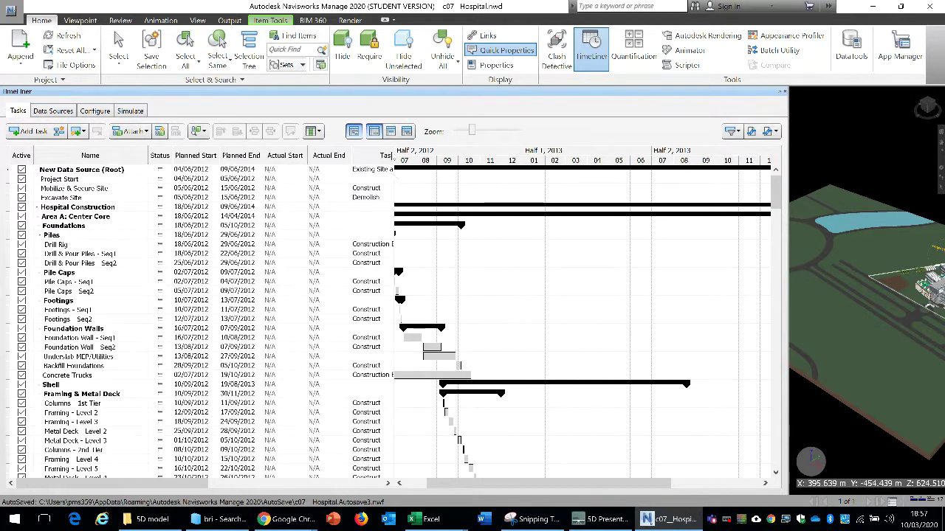
Step: Expand the task table to include the Task Type and Attached columns, and check the task type options for Hospital Construction
left_click_drag(394, 155, 605, 155)
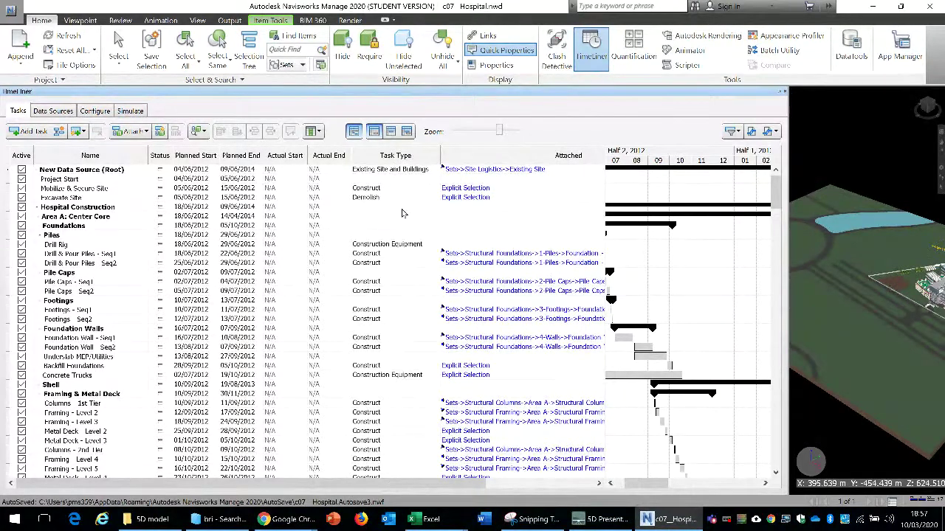
left_click(404, 210)
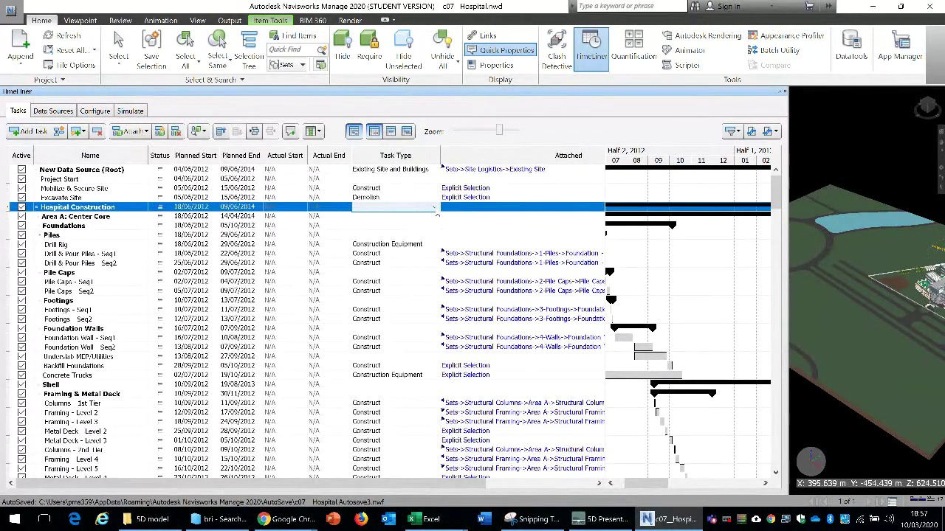
left_click(435, 209)
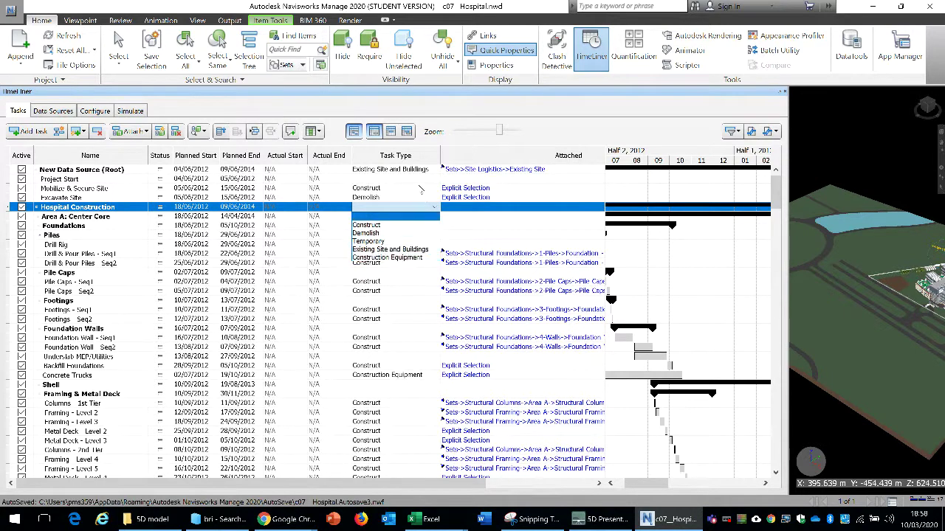
left_click(415, 195)
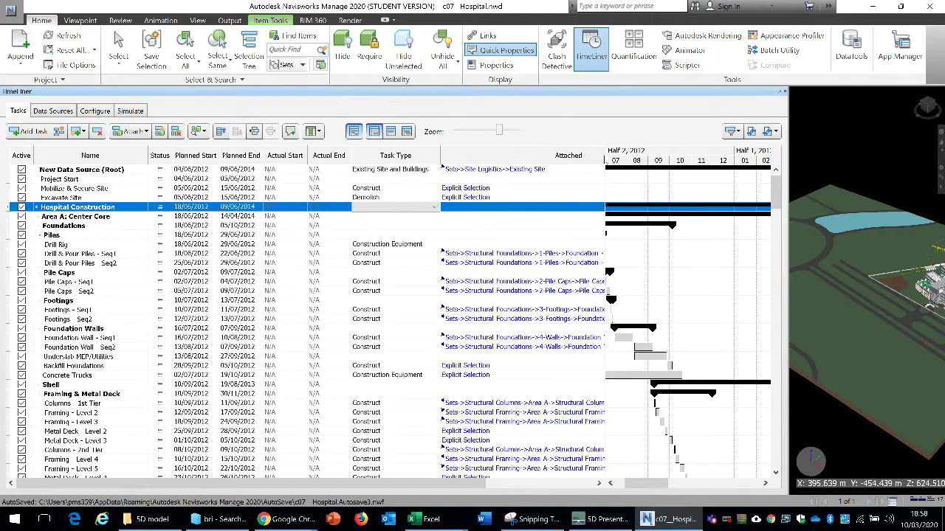
Step: Widen the task table and the TimeLiner window to show the full Attached and Total Cost columns beside the Gantt chart
left_click_drag(604, 156, 715, 152)
left_click_drag(605, 295, 716, 295)
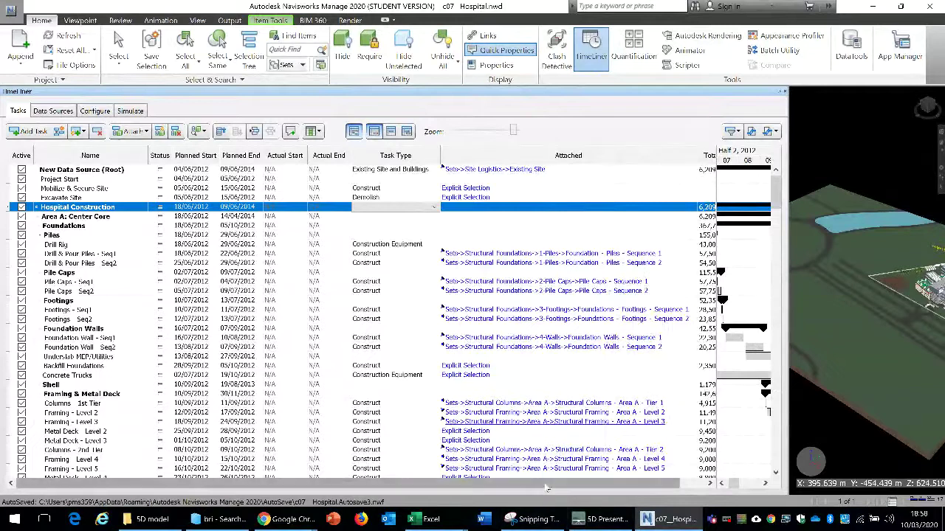
left_click_drag(548, 487, 574, 486)
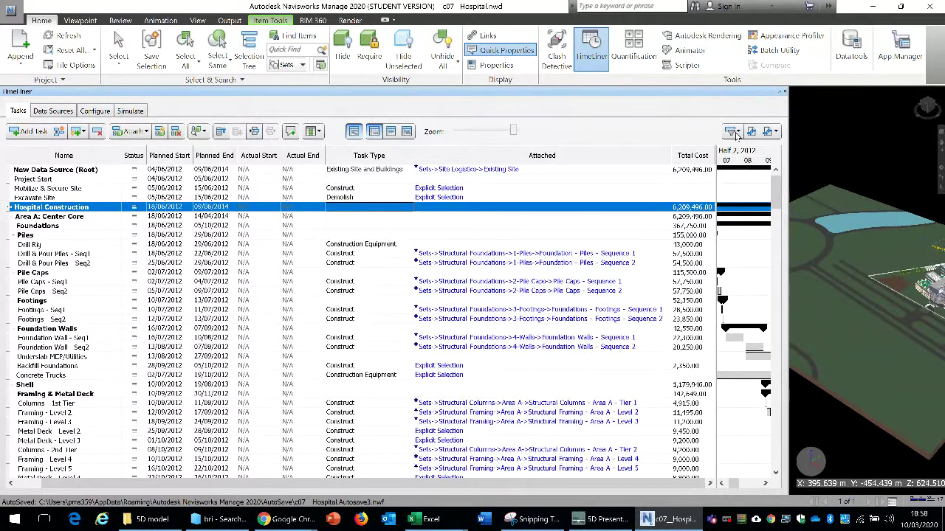
left_click_drag(785, 214, 915, 225)
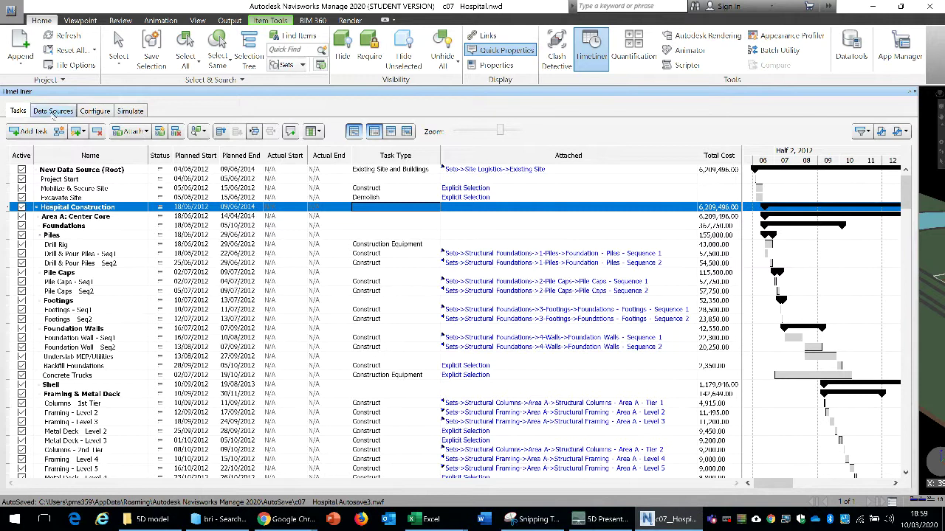
Step: Check the linked schedule's data source and the available import formats, and review the appearance settings of each task type
left_click(53, 113)
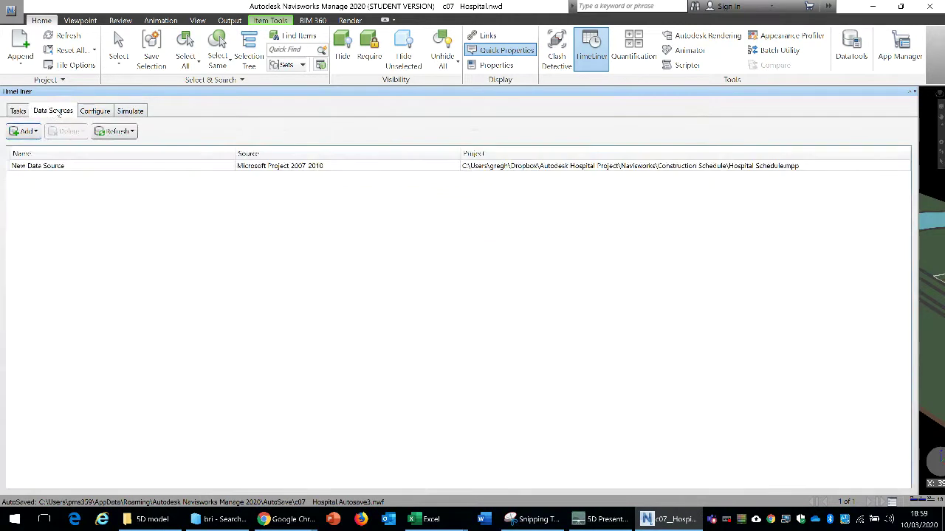
left_click(33, 132)
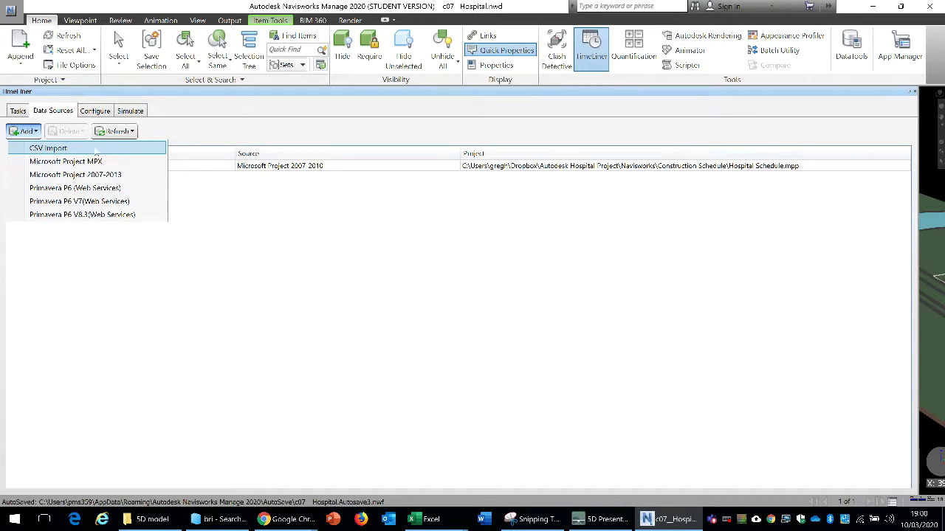
left_click(269, 222)
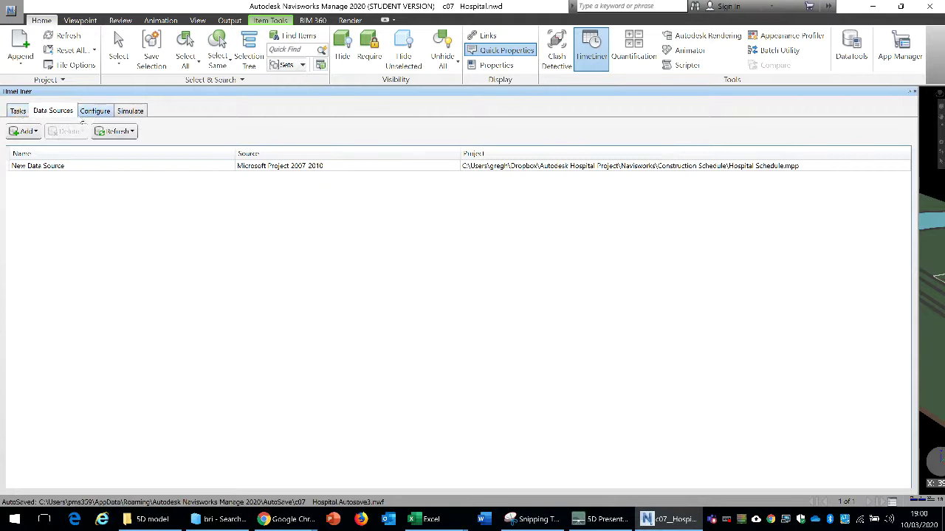
left_click(100, 113)
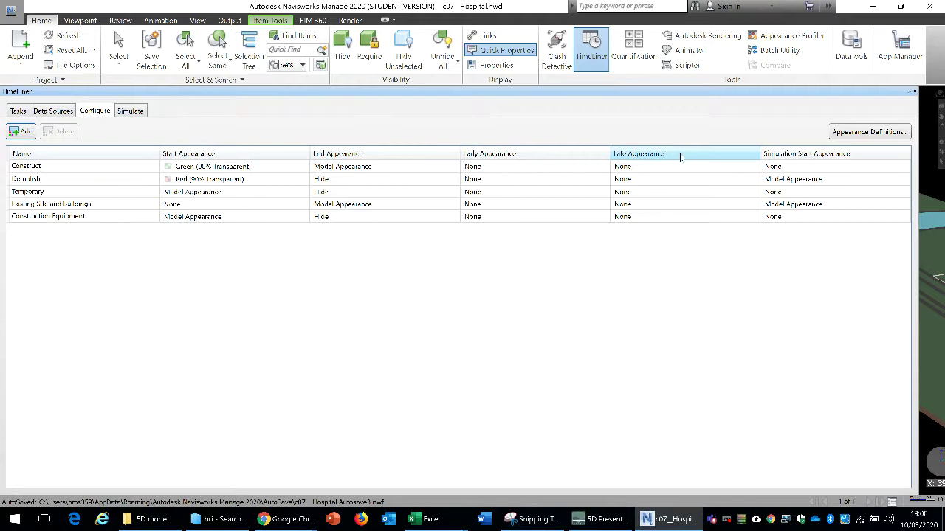
Step: In the simulation's overlay text, add a new line with the green colour code after the total cost line
left_click(129, 110)
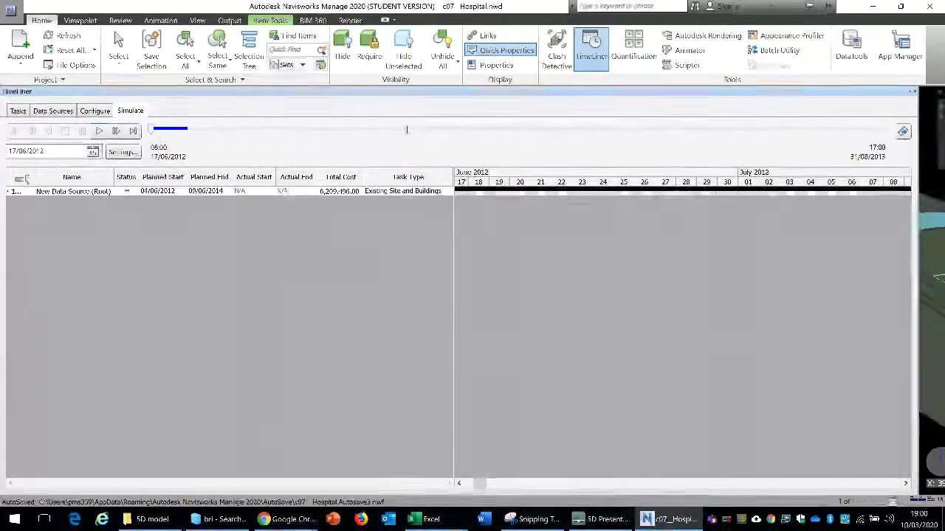
left_click(124, 152)
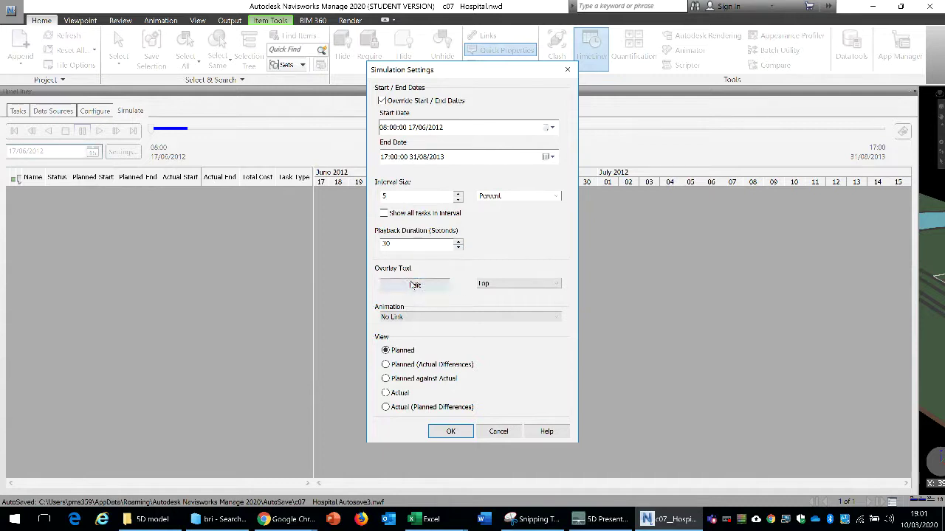
left_click(446, 286)
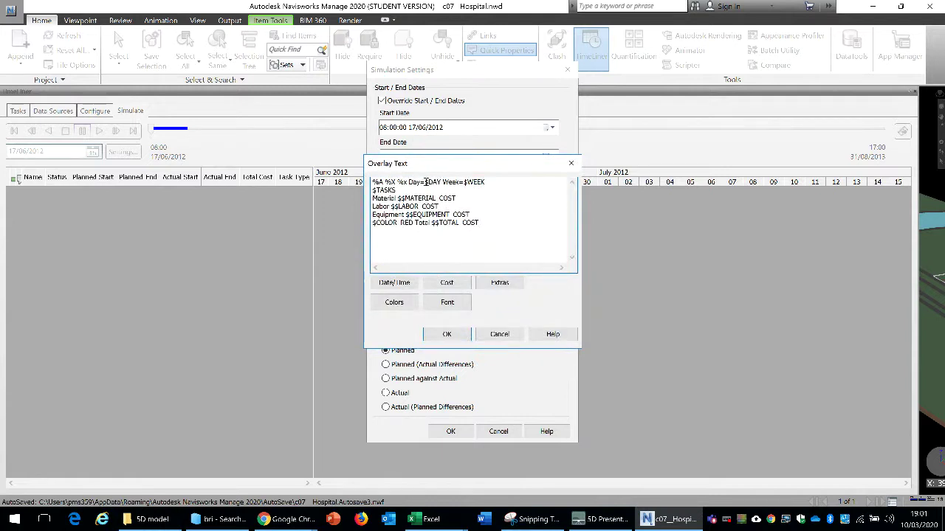
left_click_drag(376, 186, 413, 186)
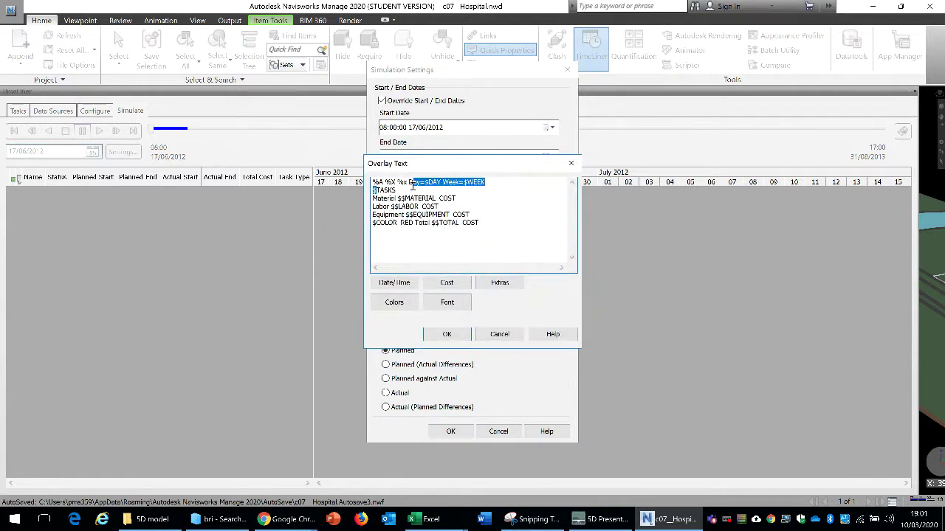
left_click(482, 223)
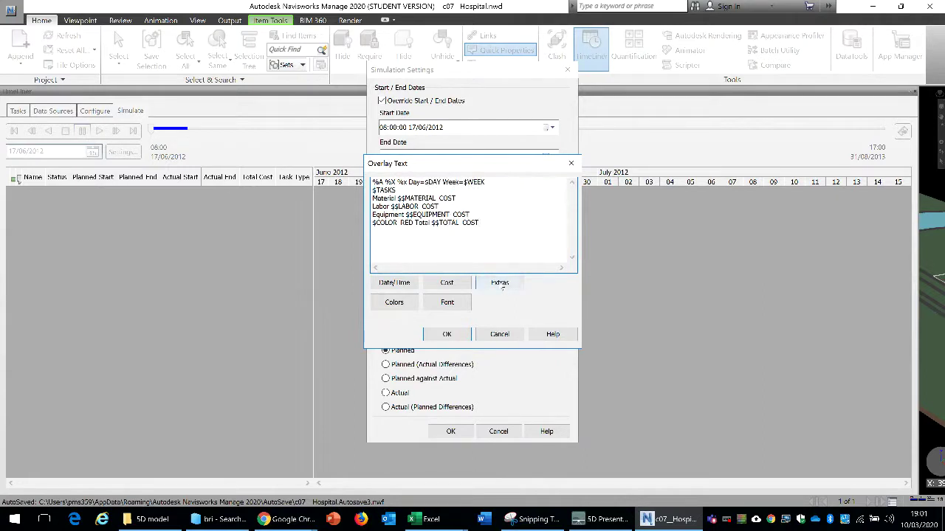
left_click(501, 285)
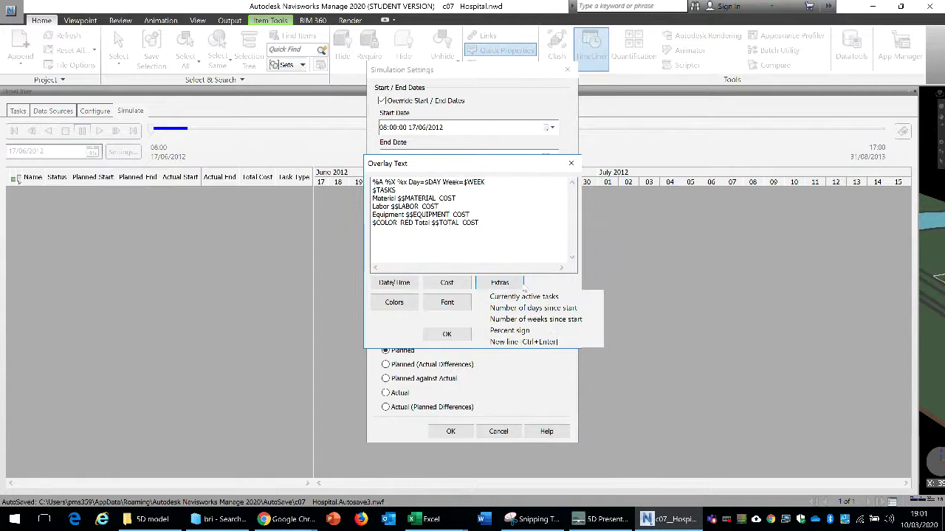
left_click(534, 343)
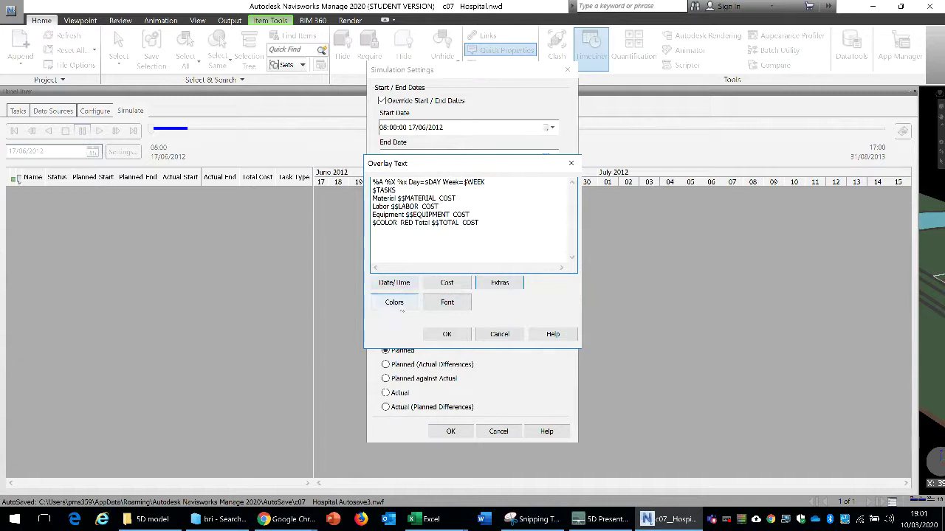
left_click(402, 307)
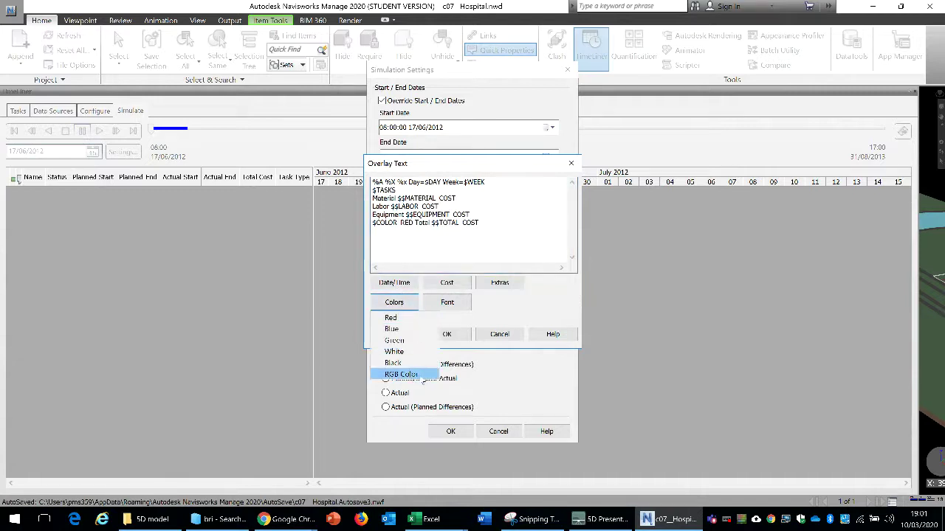
left_click(397, 340)
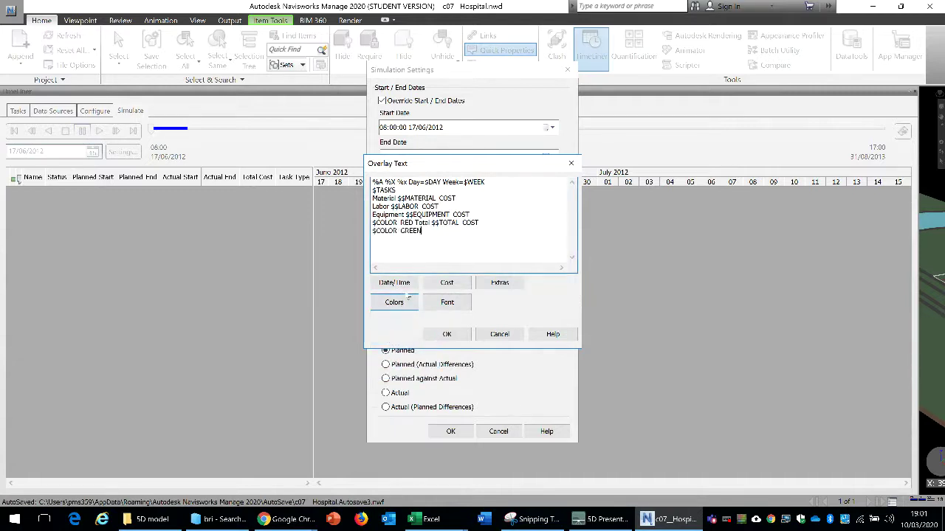
Step: Append the full month name code to the green overlay line and save the simulation settings
left_click(398, 284)
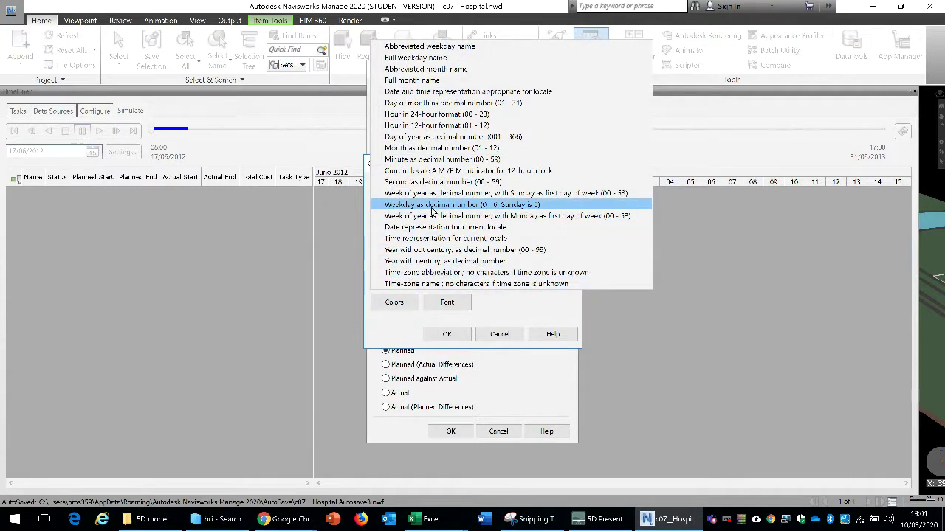
left_click(442, 81)
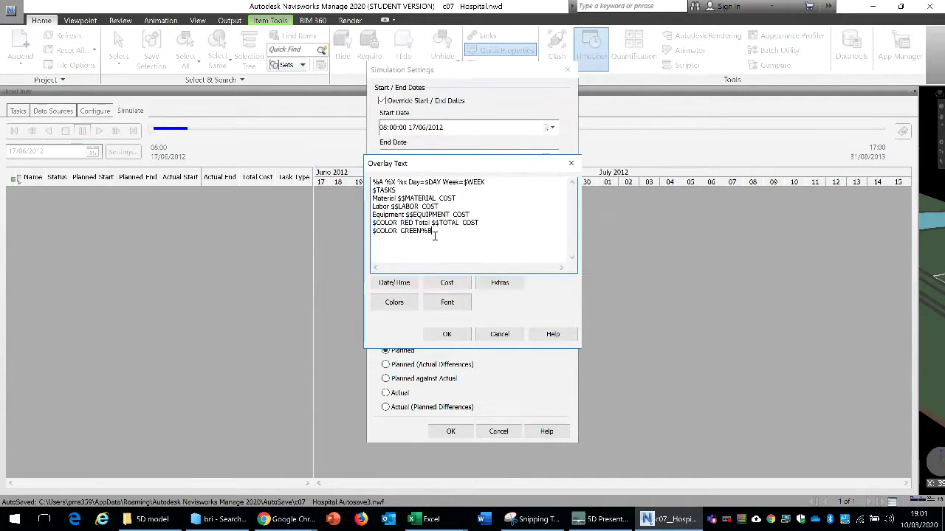
left_click(465, 336)
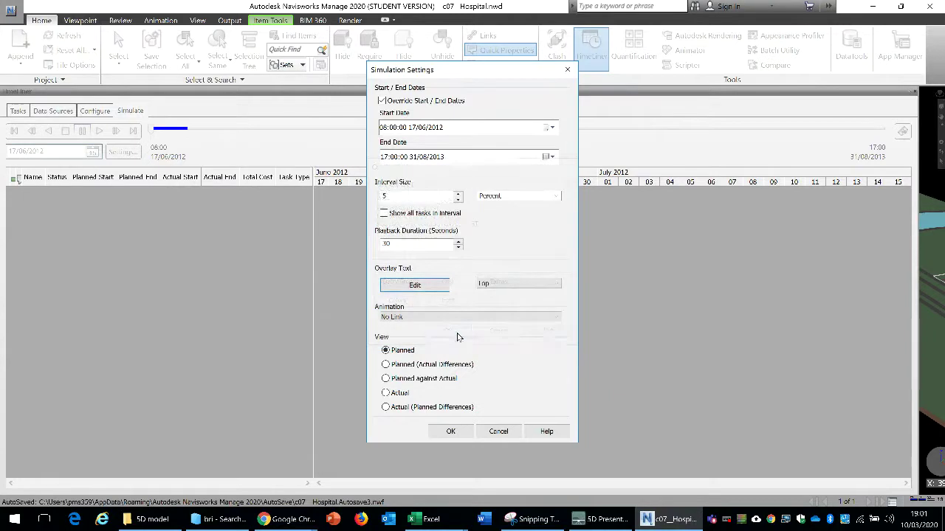
left_click(450, 431)
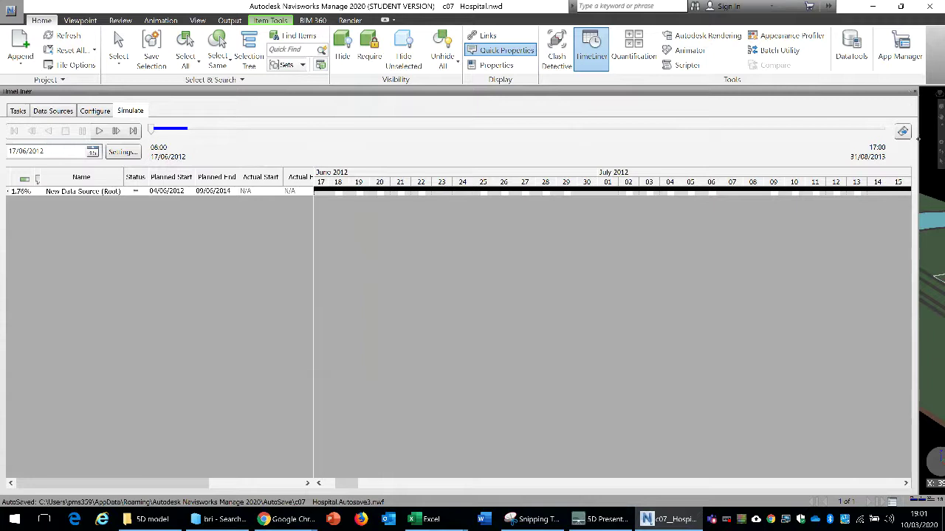
Step: Narrow the TimeLiner window to expose the site model and play the construction simulation from 17/06/2012
left_click_drag(358, 162, 486, 177)
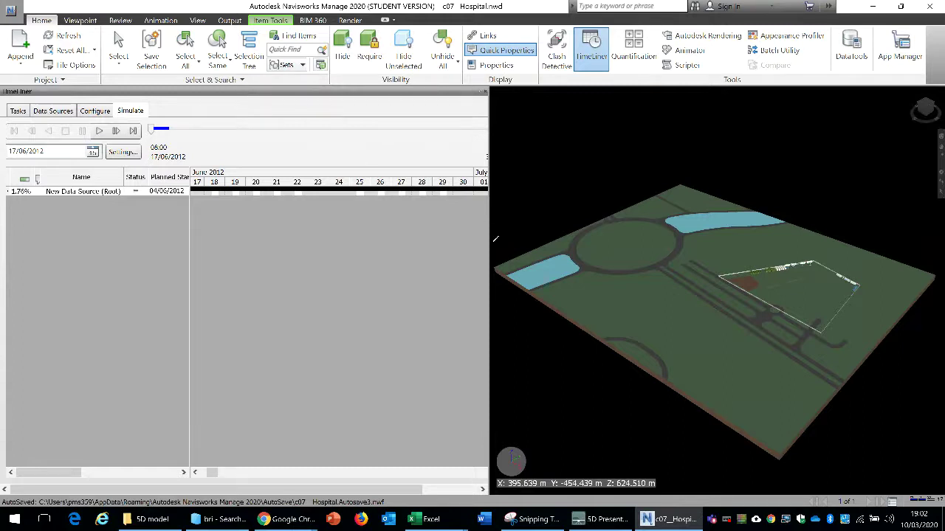
scroll(694, 230, "up", 3)
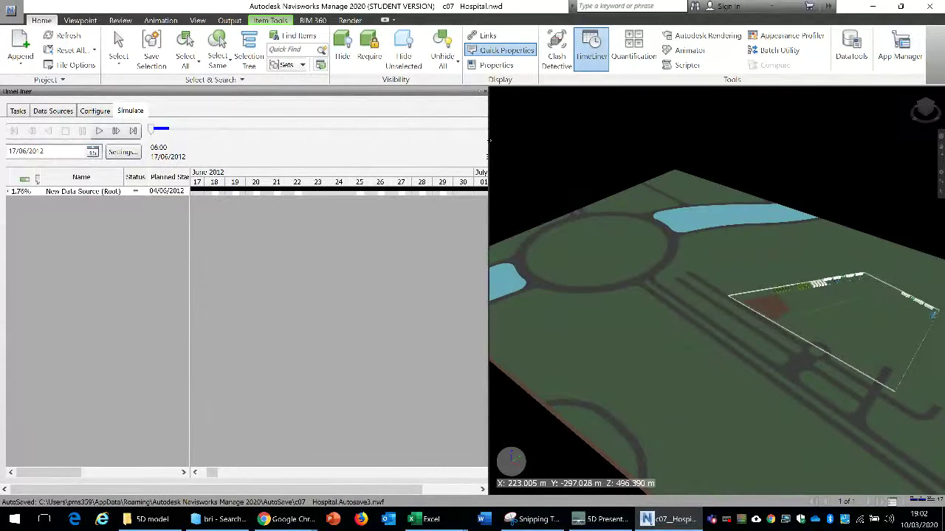
left_click_drag(487, 145, 316, 145)
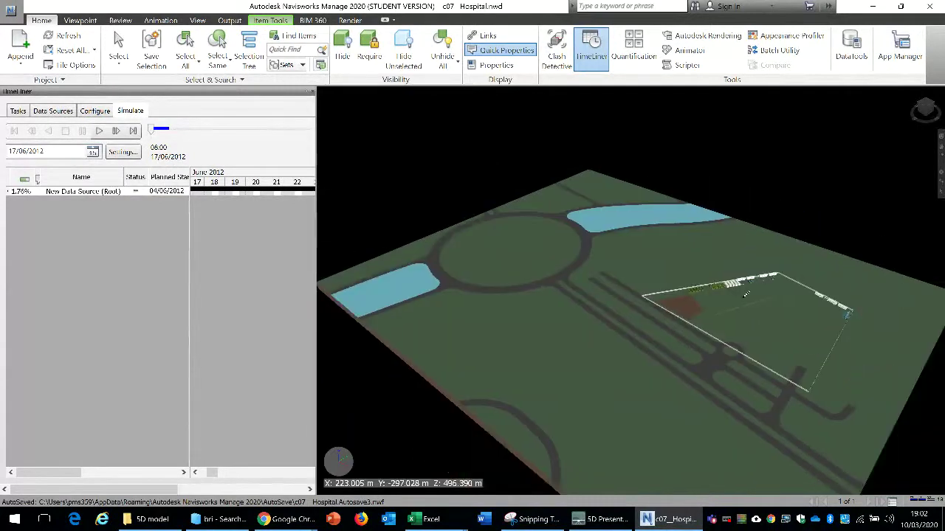
scroll(698, 284, "up", 2)
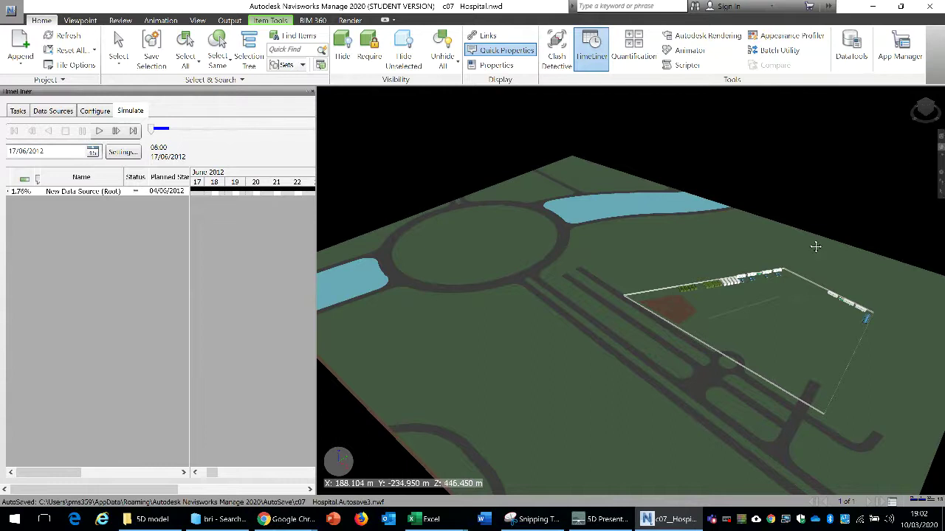
scroll(812, 247, "up", 3)
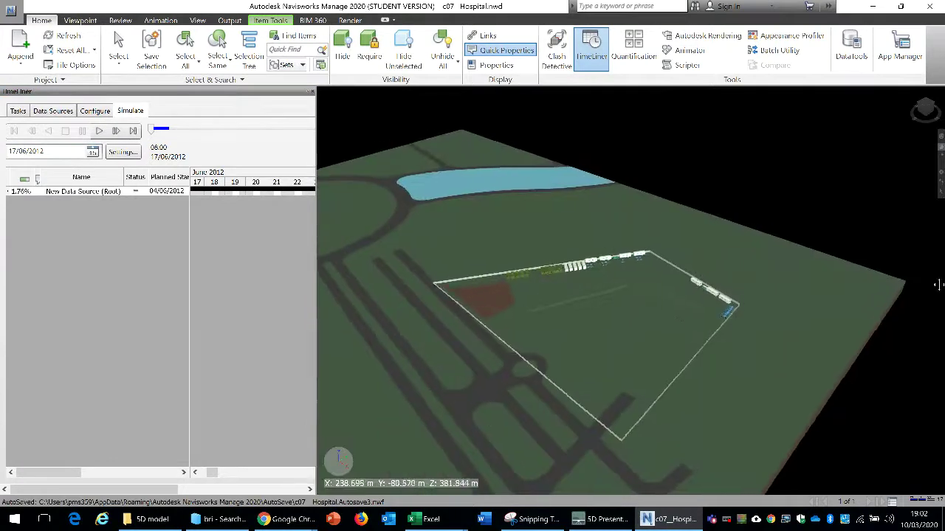
middle_click_drag(937, 285, 942, 282)
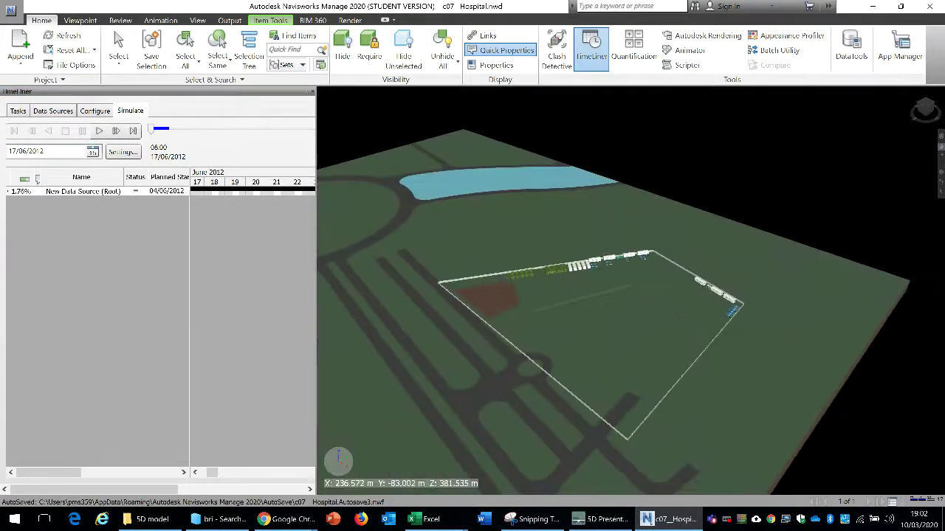
left_click(99, 130)
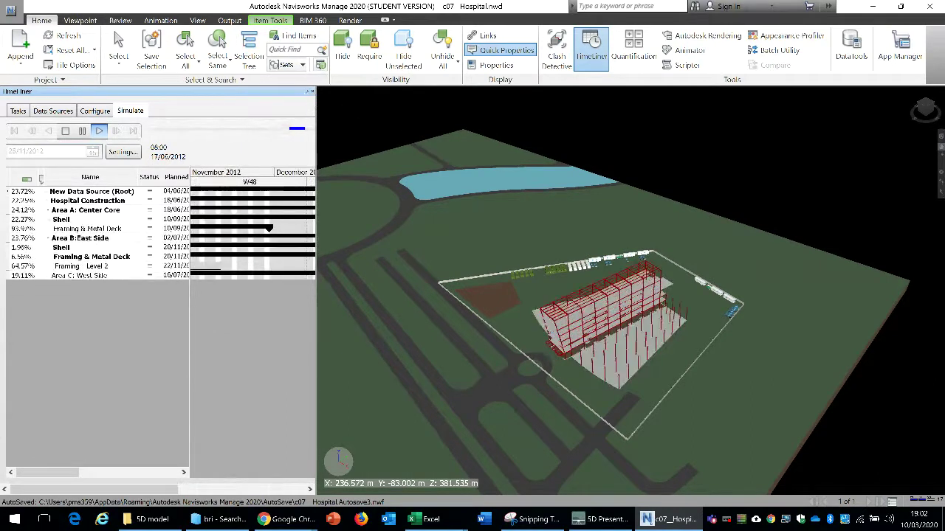
left_click_drag(316, 110, 118, 110)
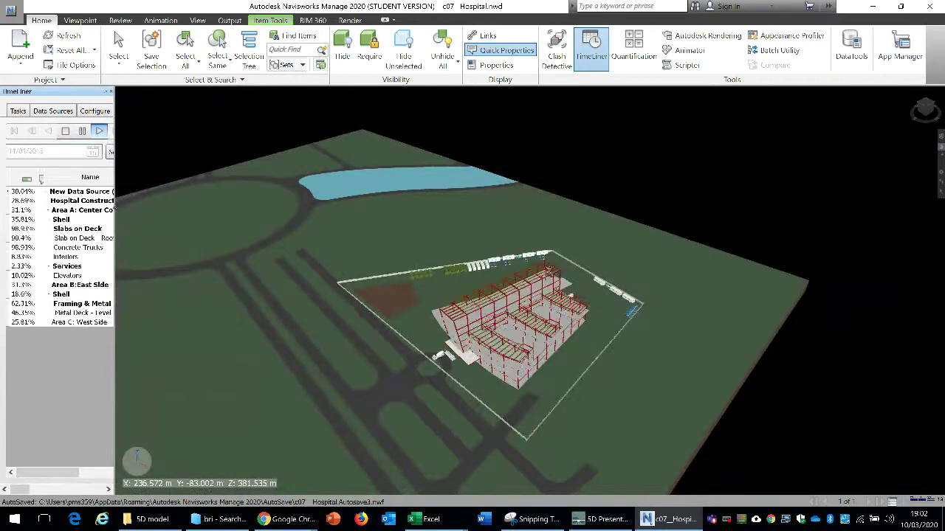
Step: Widen the TimeLiner window to follow the task progress and Gantt chart while the hospital construction simulation plays
left_click_drag(115, 214, 307, 214)
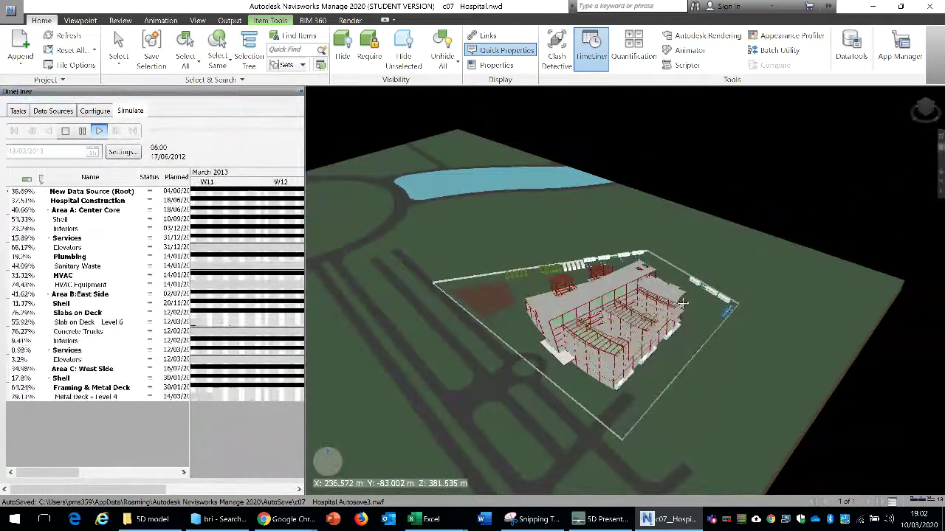
middle_click_drag(677, 281, 677, 187)
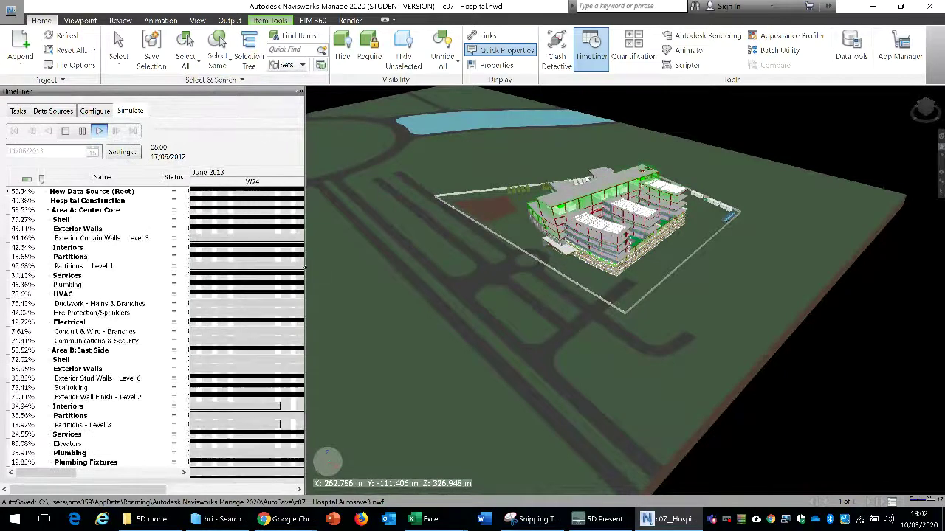
left_click_drag(303, 269, 428, 270)
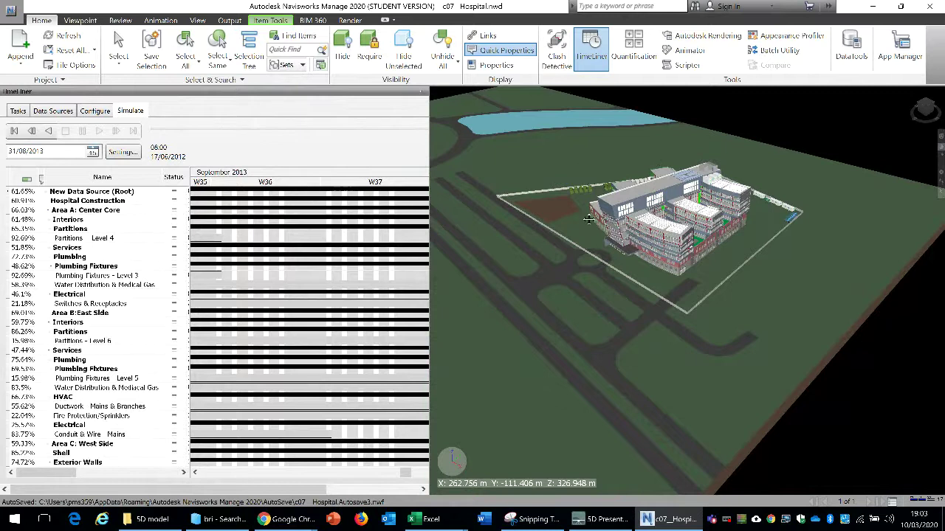
Step: Open the recent Highway-COS-0000-PJW-CM-W-0001.nwd model without saving the hospital file, ignoring all unresolved external references
mouse_move(588, 218)
left_click(11, 11)
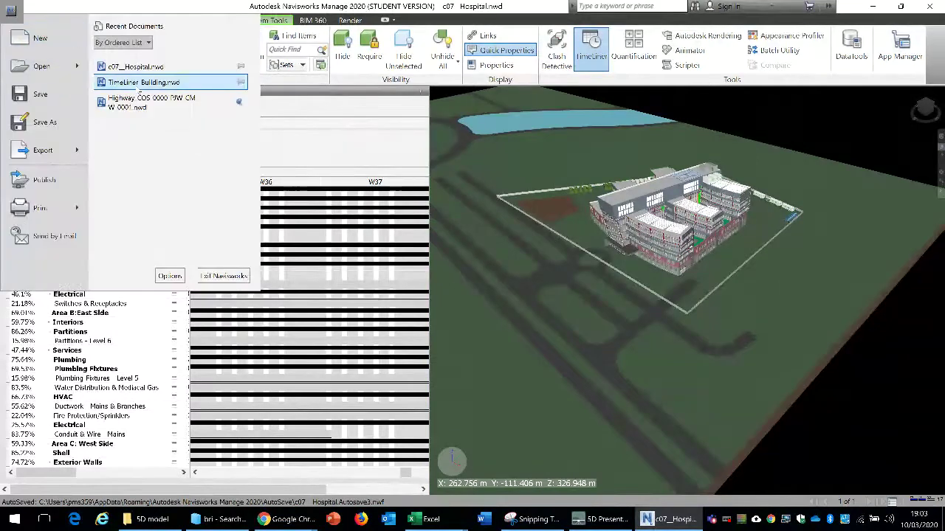
left_click(159, 103)
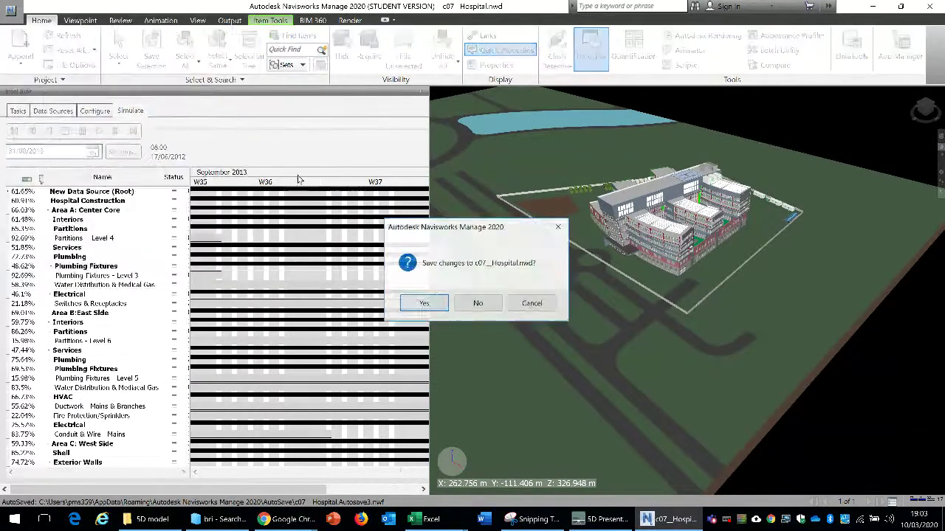
left_click(476, 304)
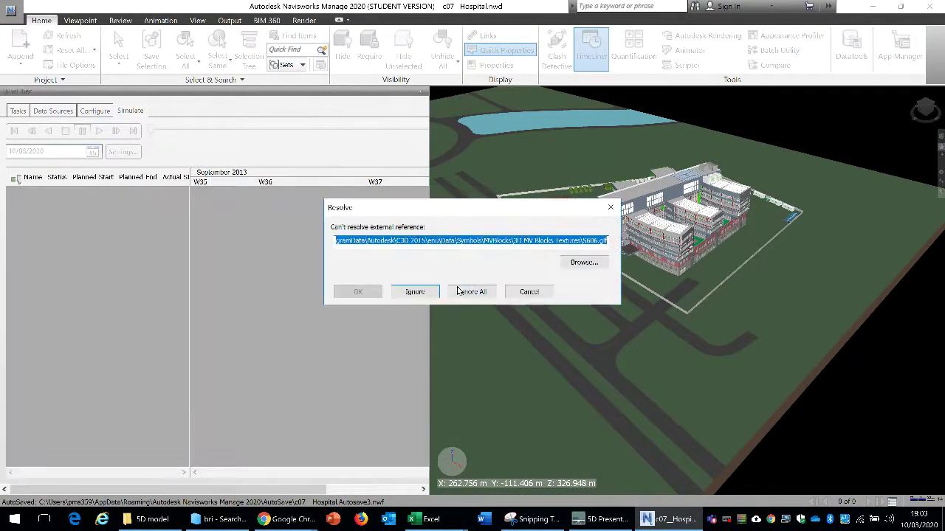
left_click(474, 291)
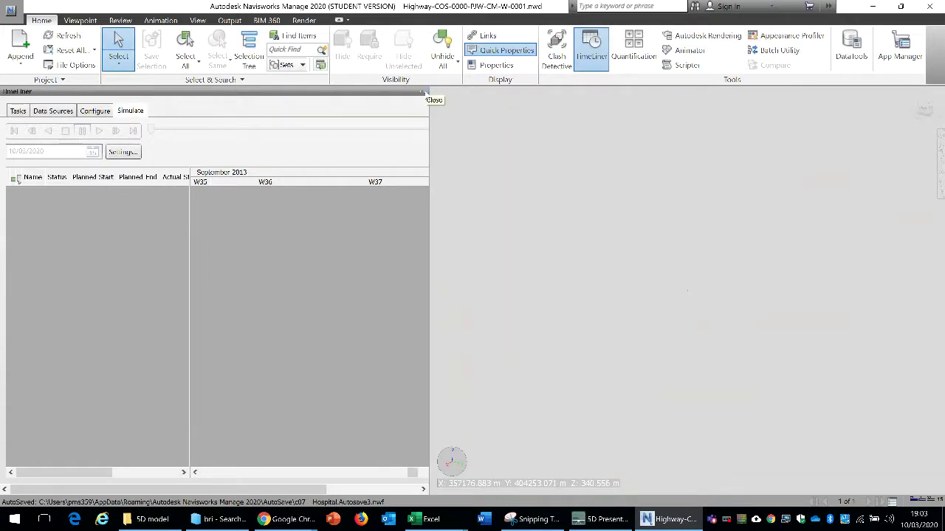
Step: Close the TimeLiner window and display the Saved Viewpoints window for the highway model
left_click(425, 93)
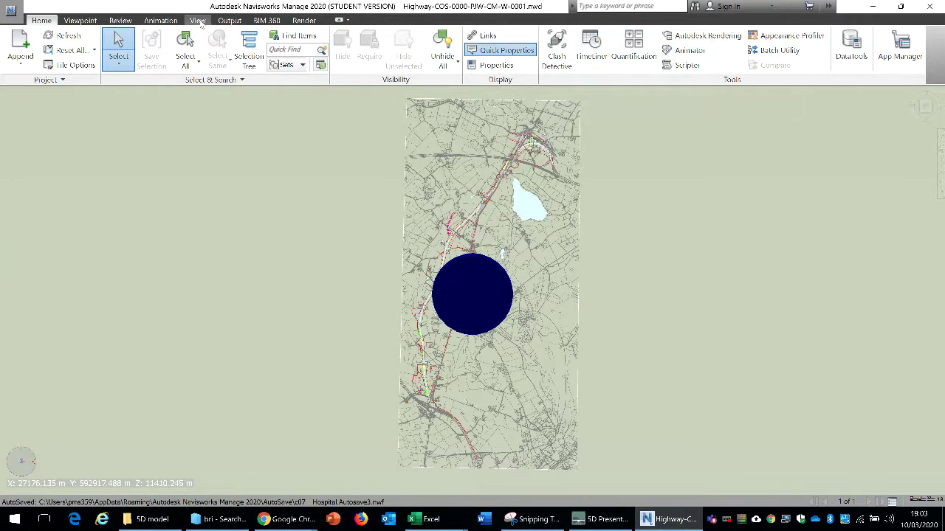
left_click(198, 21)
left_click(460, 55)
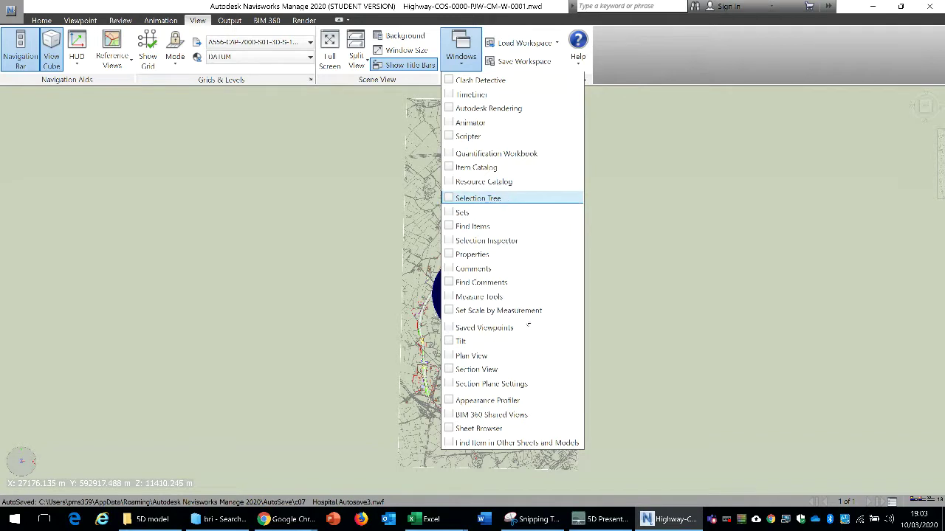
left_click(484, 327)
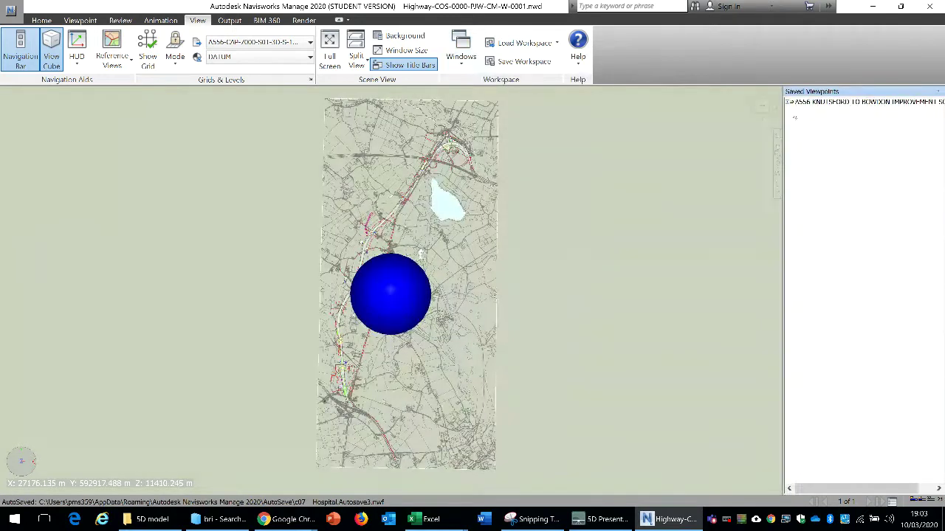
Step: Expand the Structures viewpoints, go to S00 - Old Hall Lane Underpass and orbit around the underpass and carriageway
left_click(789, 103)
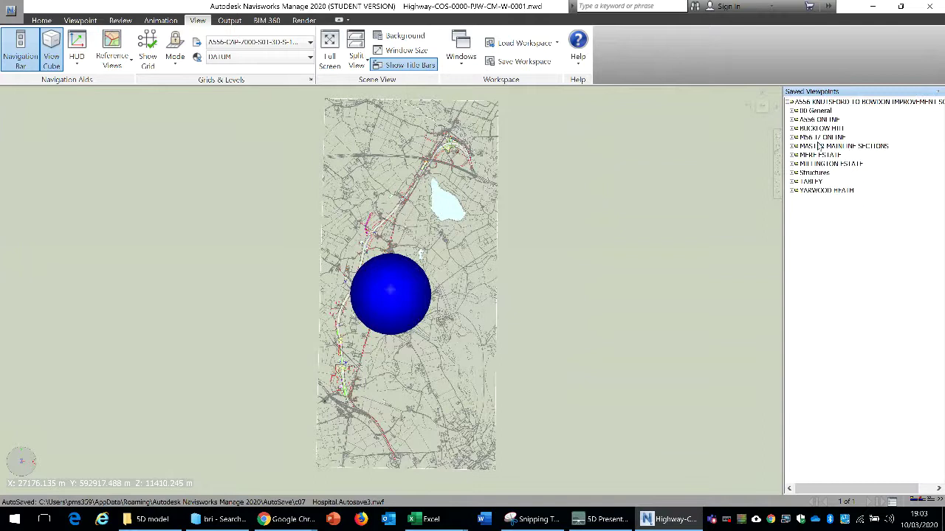
left_click(792, 173)
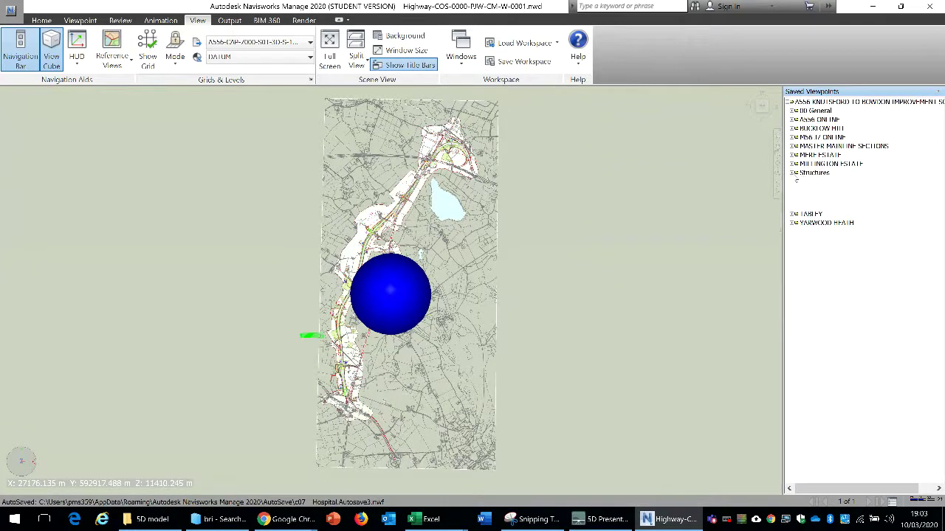
left_click(839, 183)
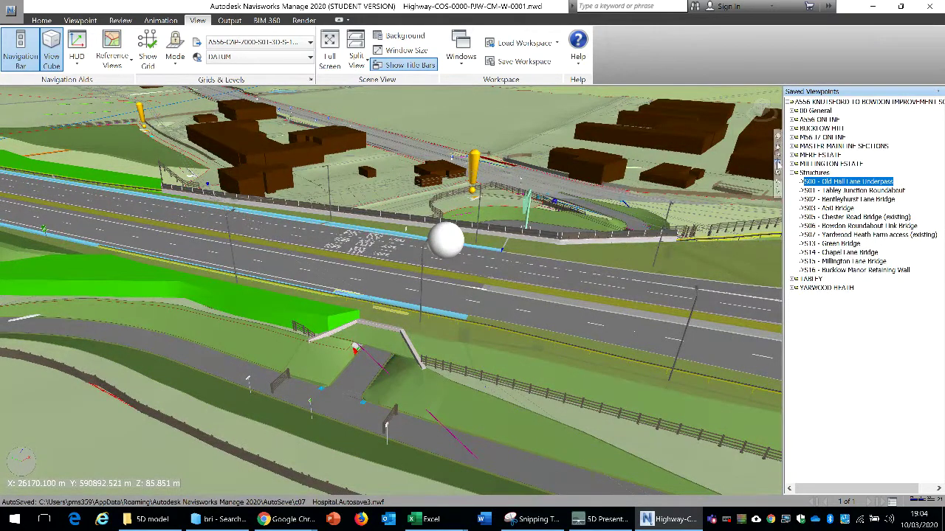
left_click(777, 169)
left_click_drag(614, 245, 599, 228)
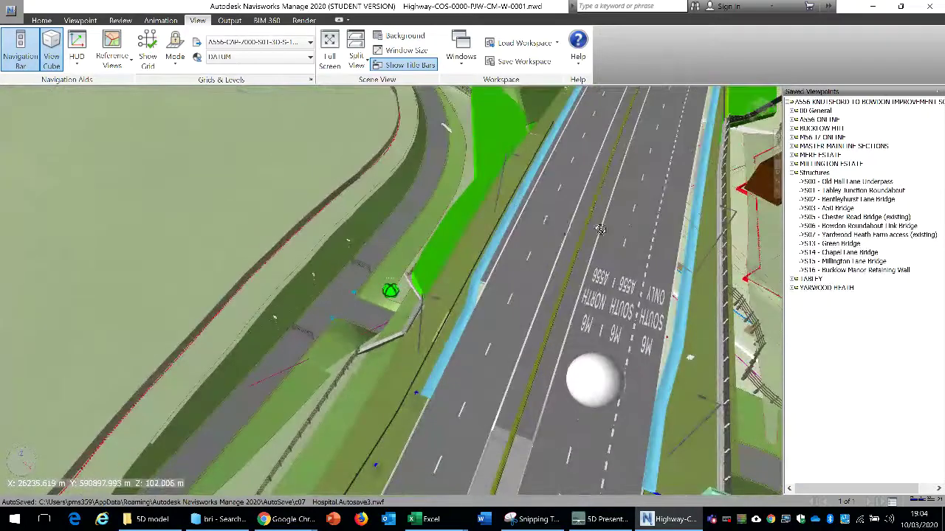
left_click_drag(611, 365, 536, 342)
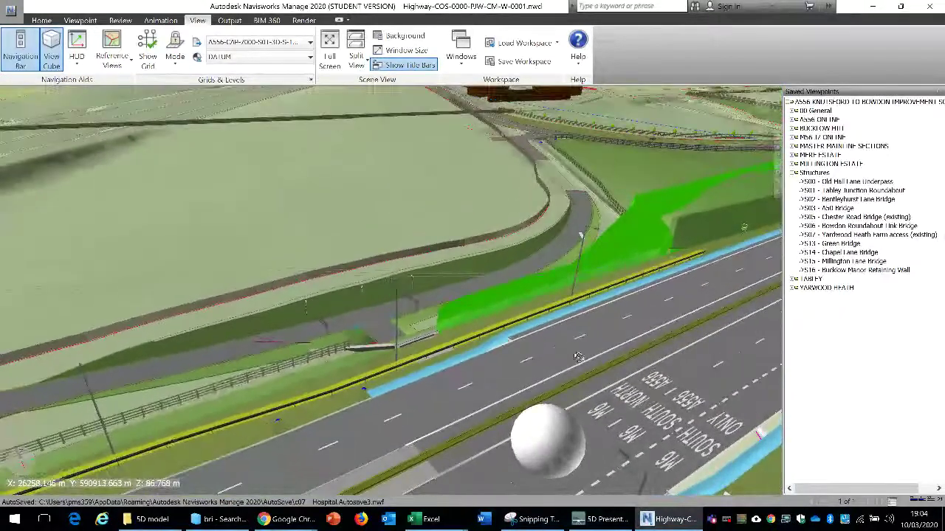
Step: Review the Structures viewpoints S03, S05, S06, S07 and S13 through S16, from the A50 Bridge to the Bucklow Manor Retaining Wall
left_click(833, 208)
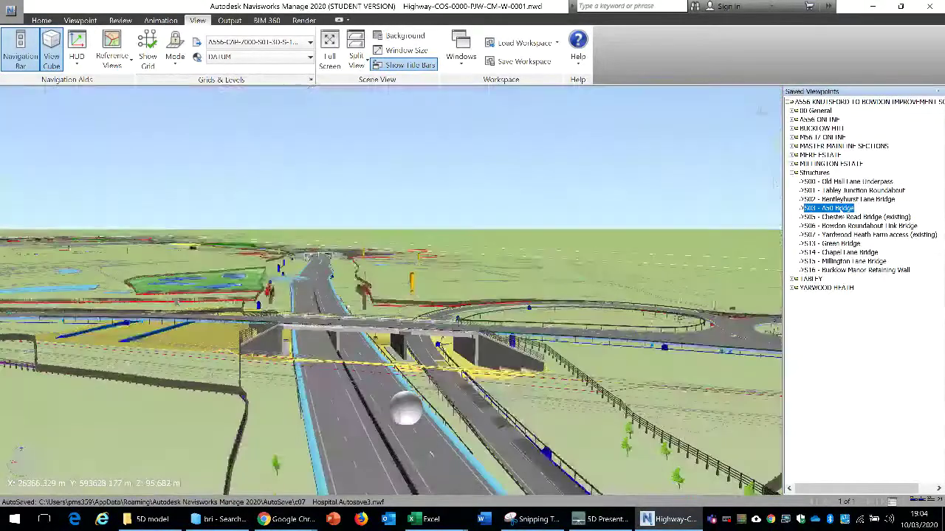
left_click(856, 217)
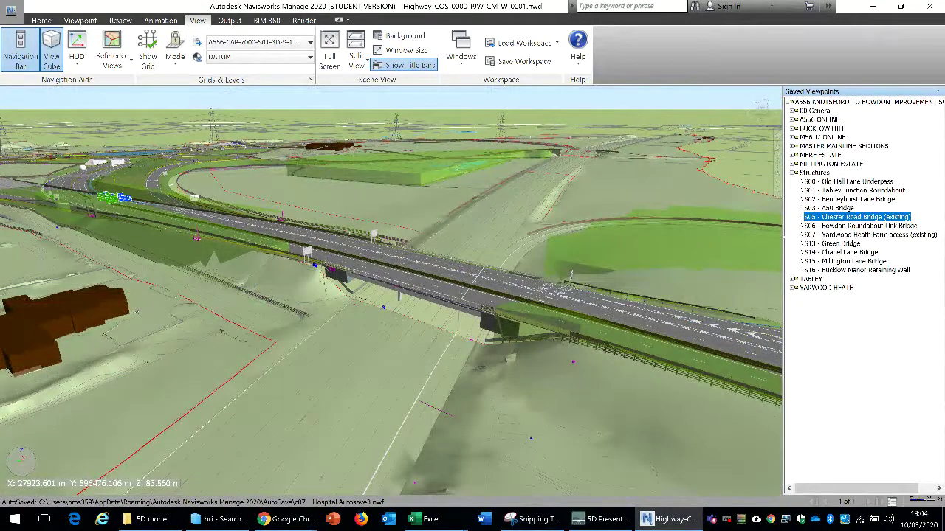
left_click(856, 226)
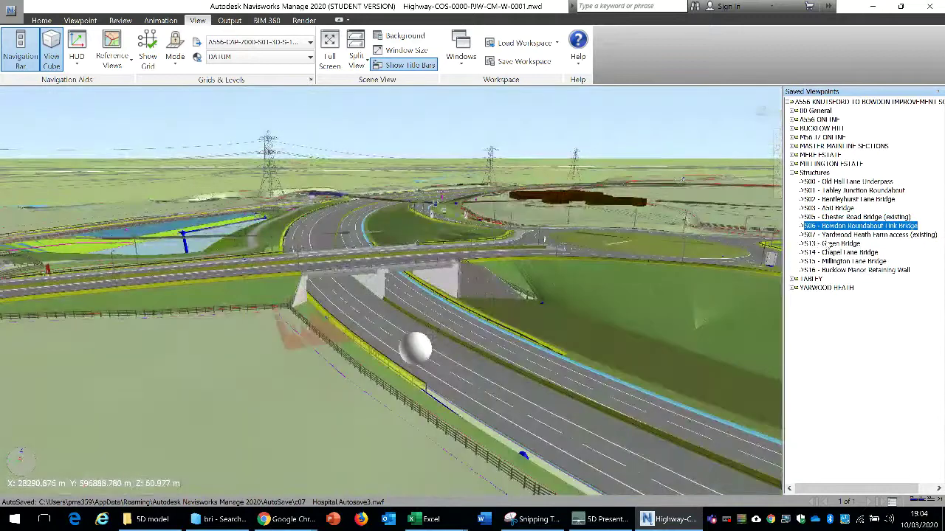
left_click(831, 235)
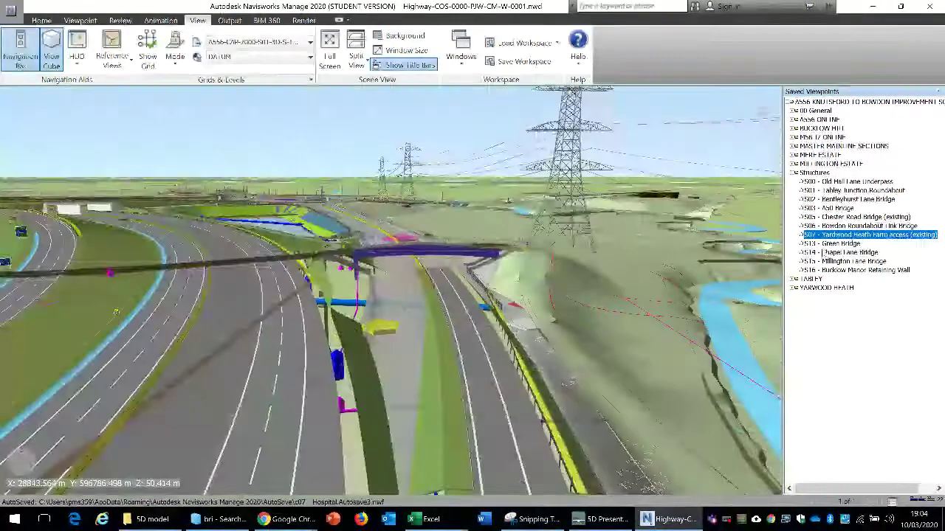
left_click(832, 243)
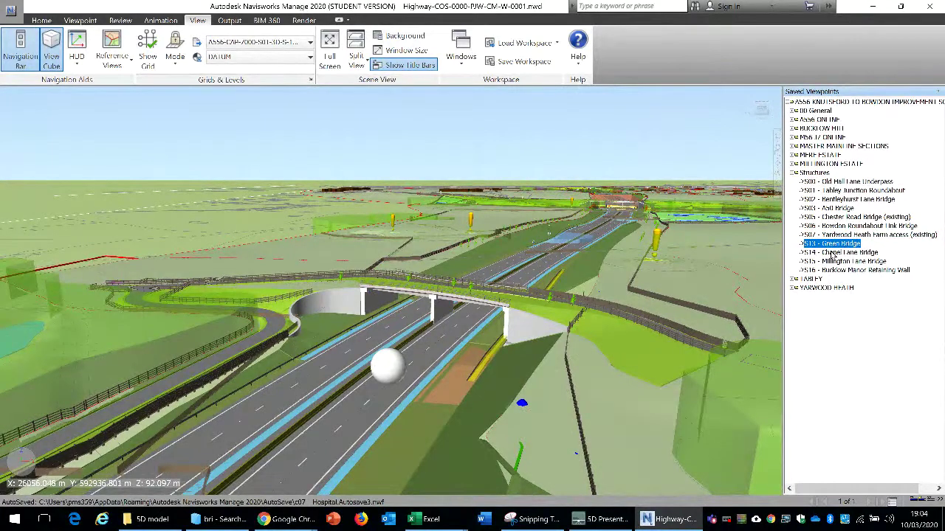
left_click(832, 252)
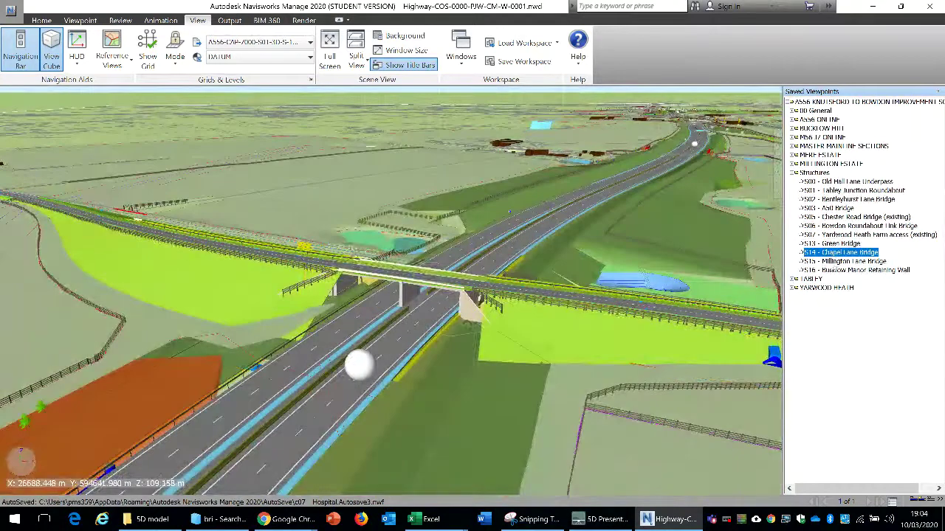
left_click(834, 261)
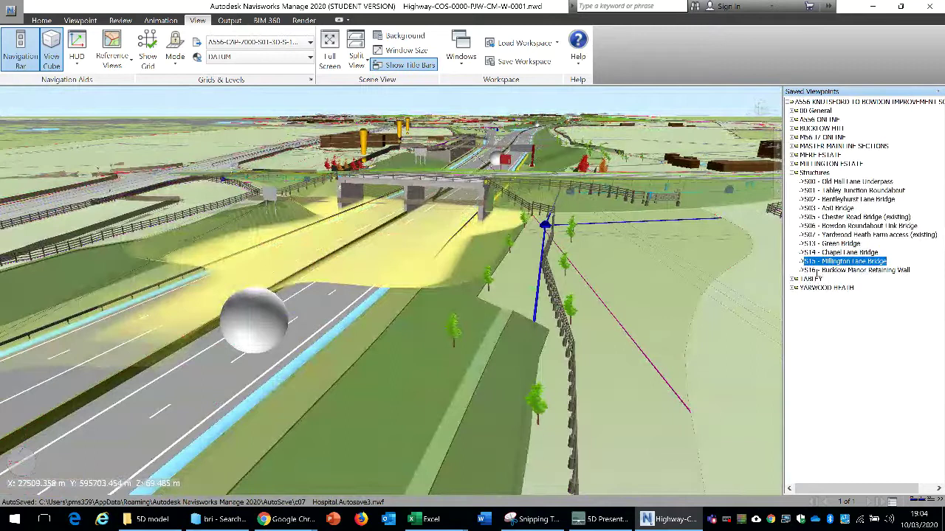
left_click(819, 271)
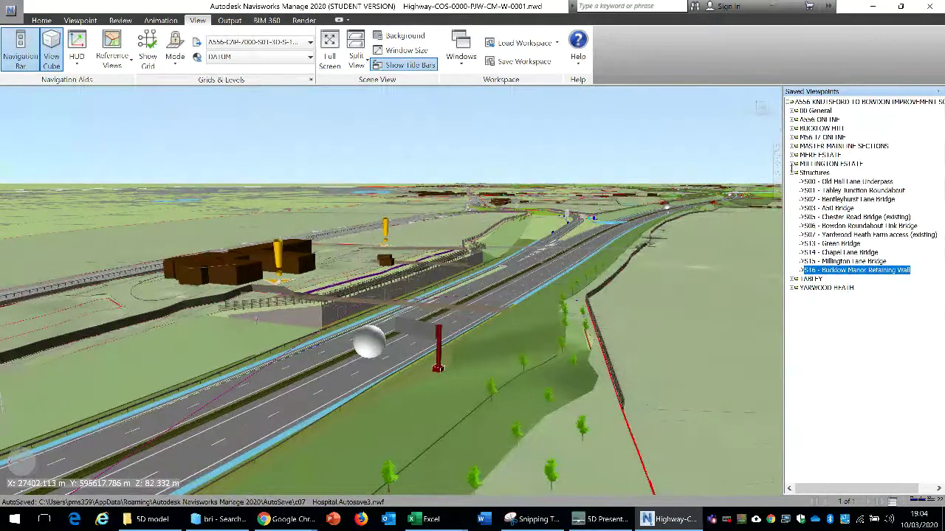
Step: Expand the Millington Estate viewpoints and view Bucklow Manor Retaining Wall 1 (S16), G02 and Bucklow Manor Retaining Wall 2 (S16)
left_click(792, 164)
left_click(798, 172)
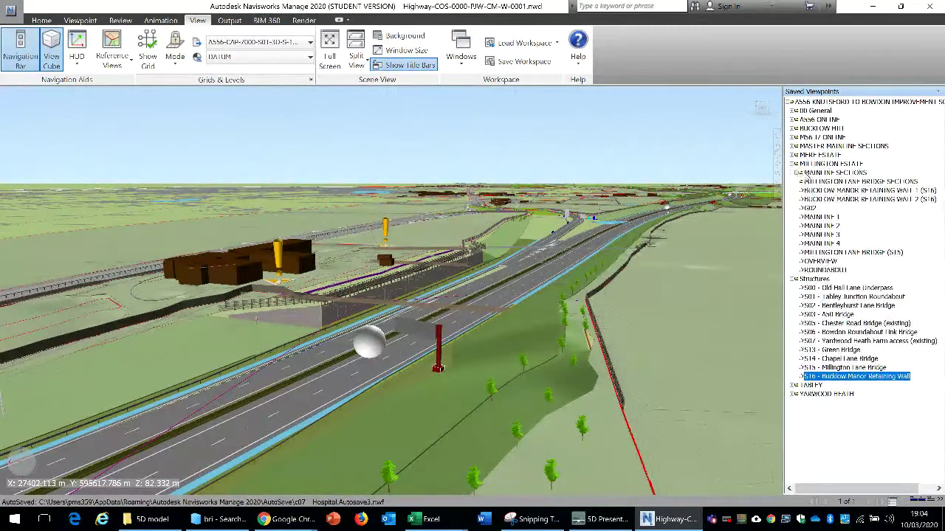
left_click(820, 190)
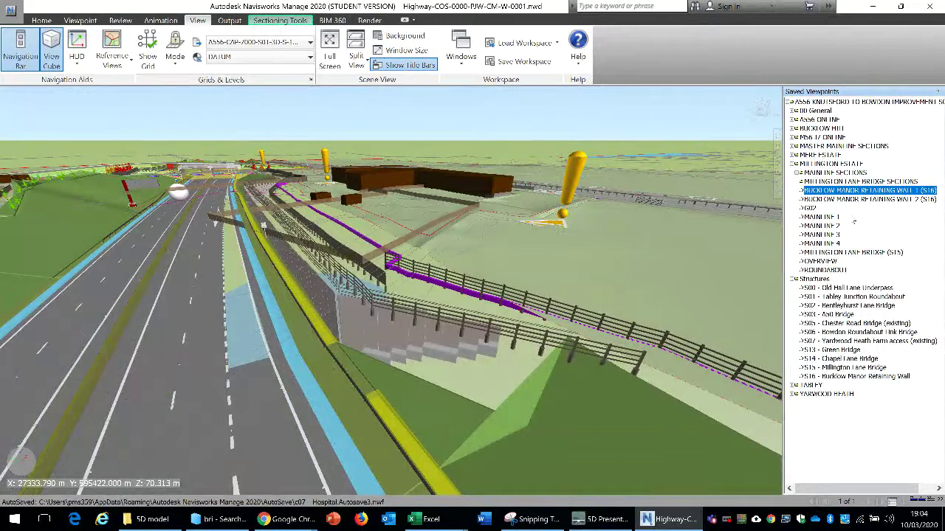
left_click(809, 208)
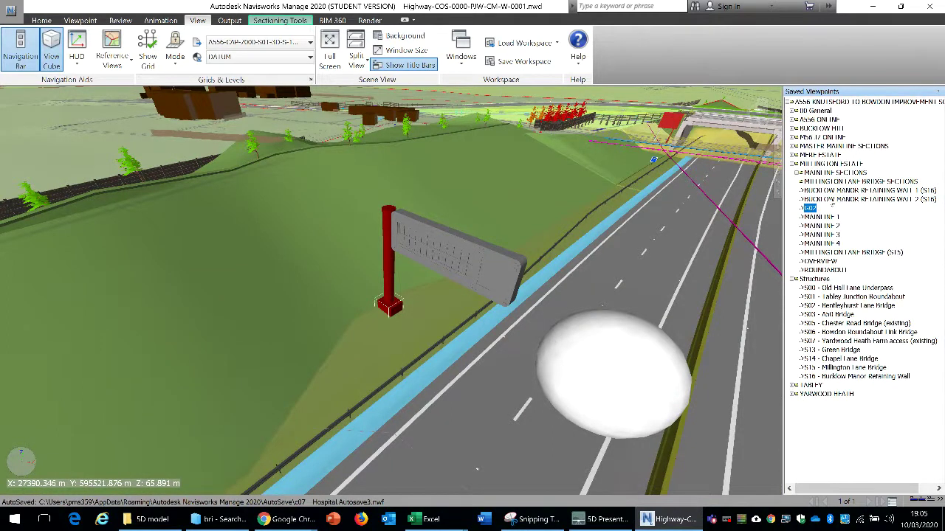
left_click(849, 200)
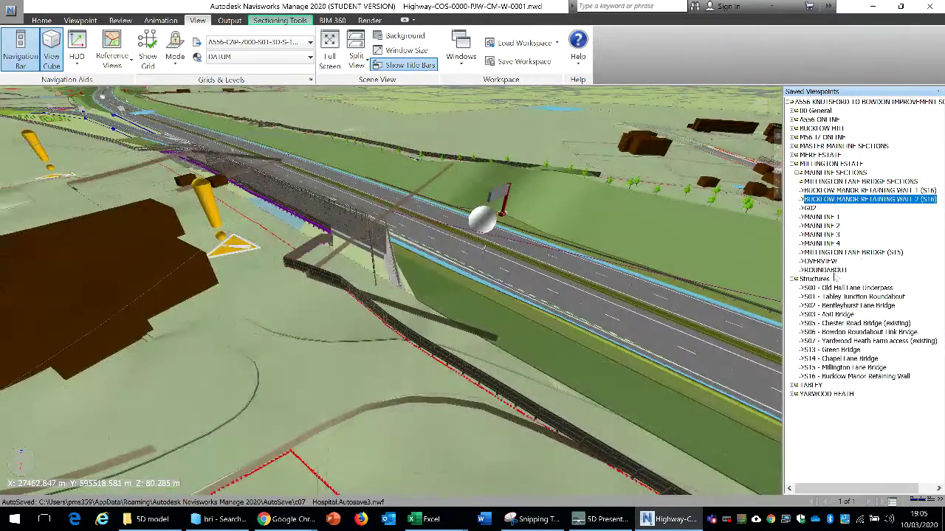
Step: Expand the Tabley viewpoints and view Old Hall Lane Underpass entry (S00)
left_click(812, 385)
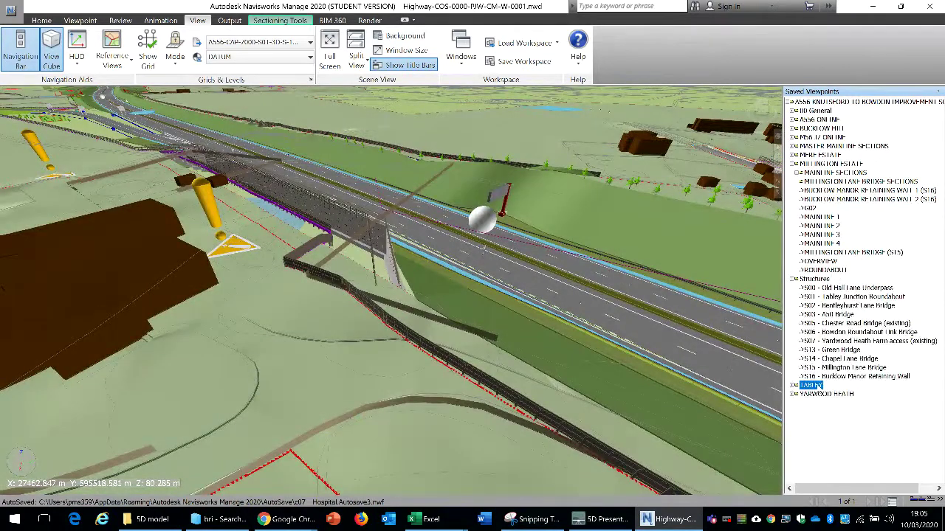
left_click(792, 385)
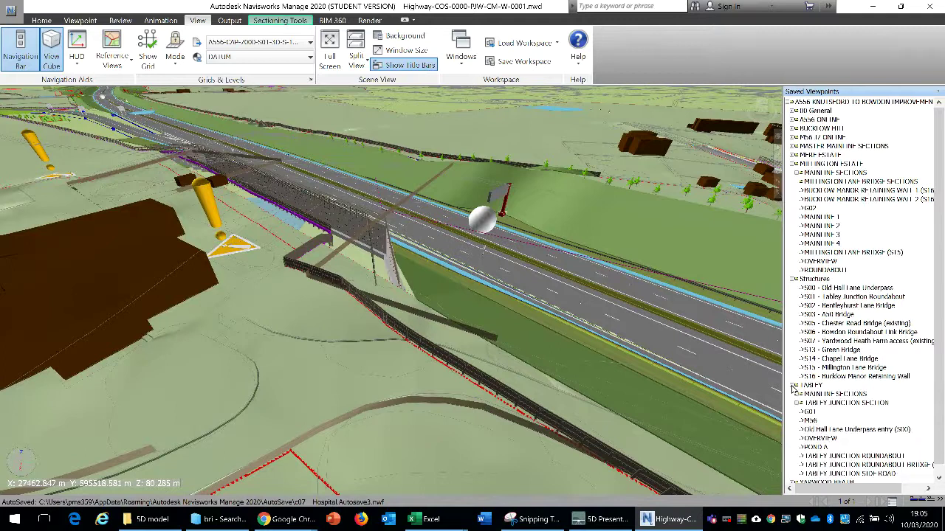
left_click(833, 429)
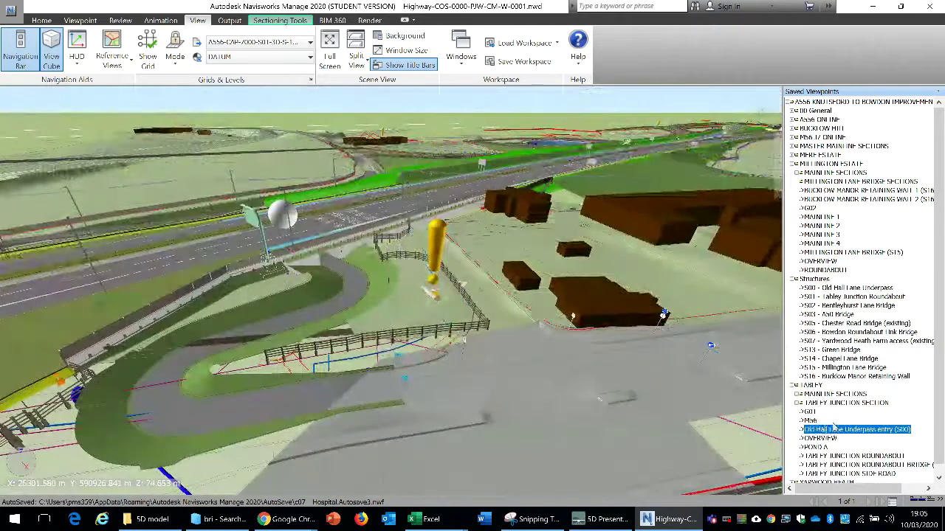
Step: Open the recent TimeLiner-Building.nwd model in place of the highway model
left_click(11, 9)
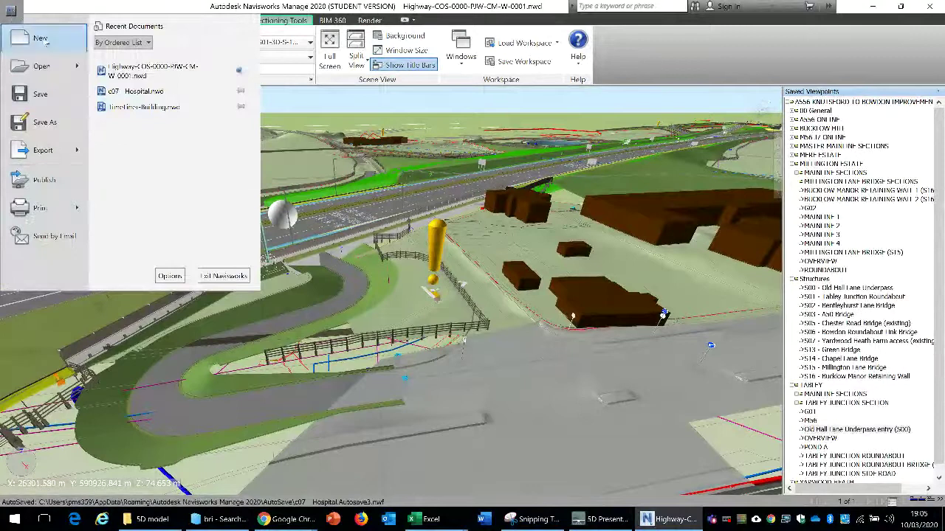
key("Escape")
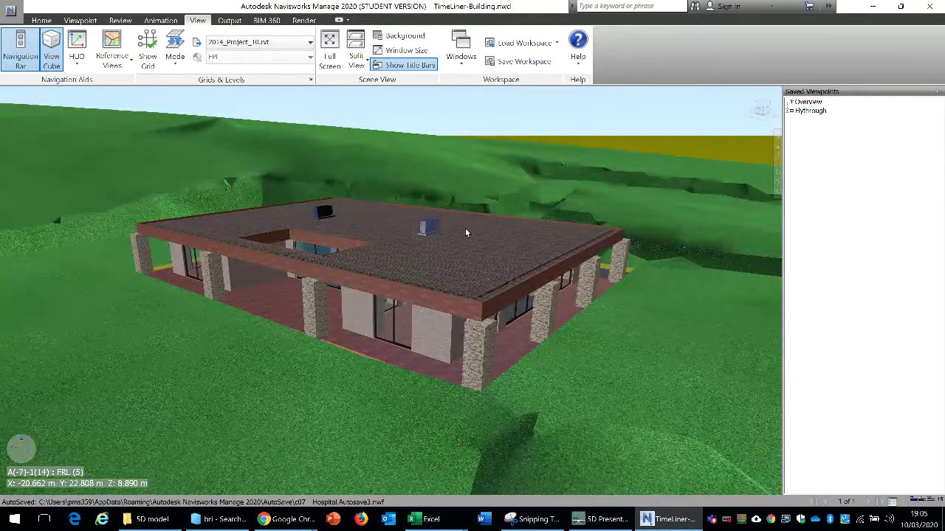
mouse_move(493, 229)
mouse_move(634, 314)
Step: Show the Selection Tree window for the building model
left_click(40, 22)
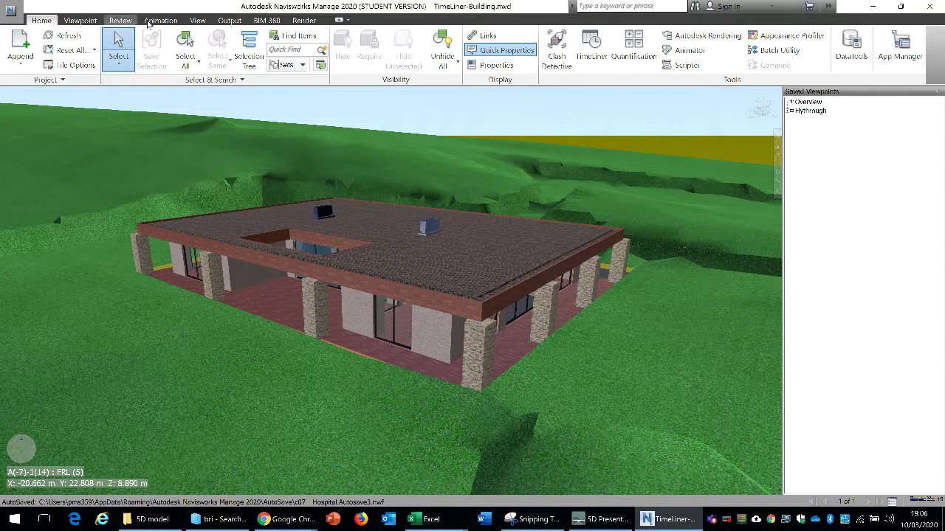
left_click(197, 22)
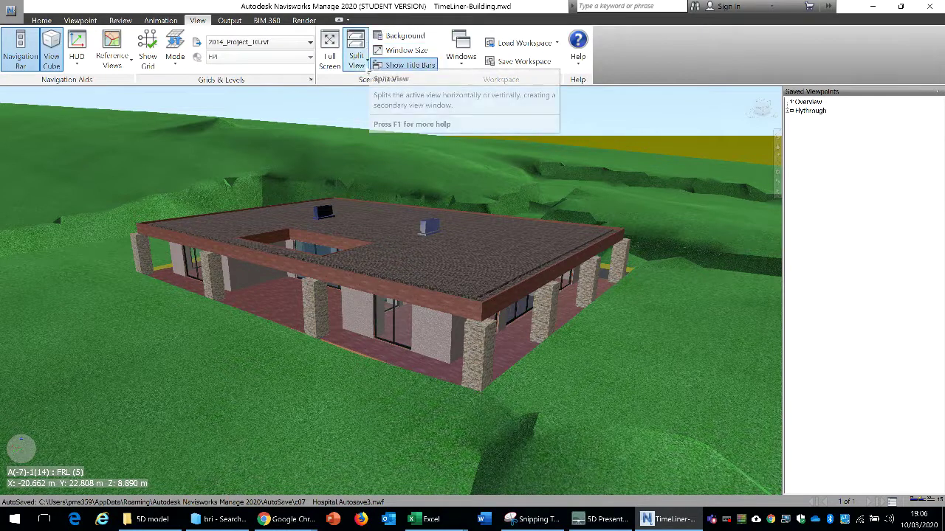
left_click(459, 62)
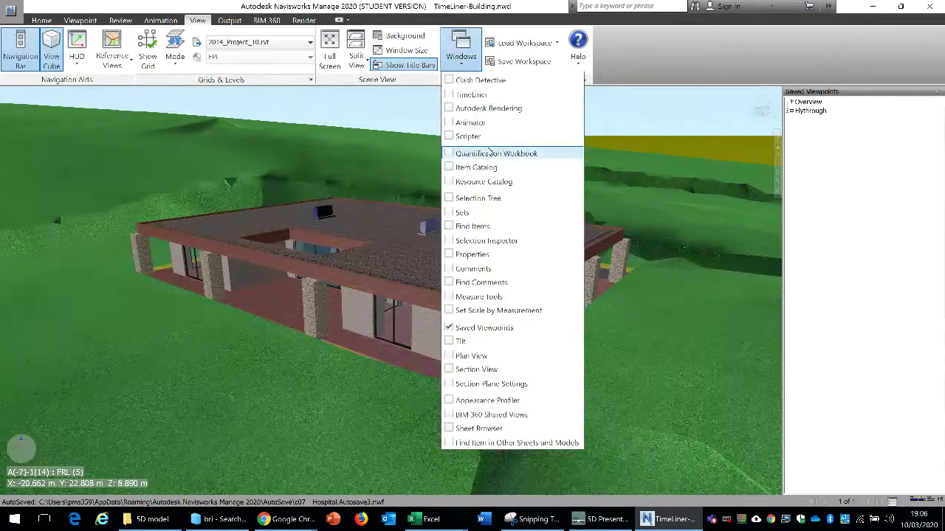
left_click(488, 198)
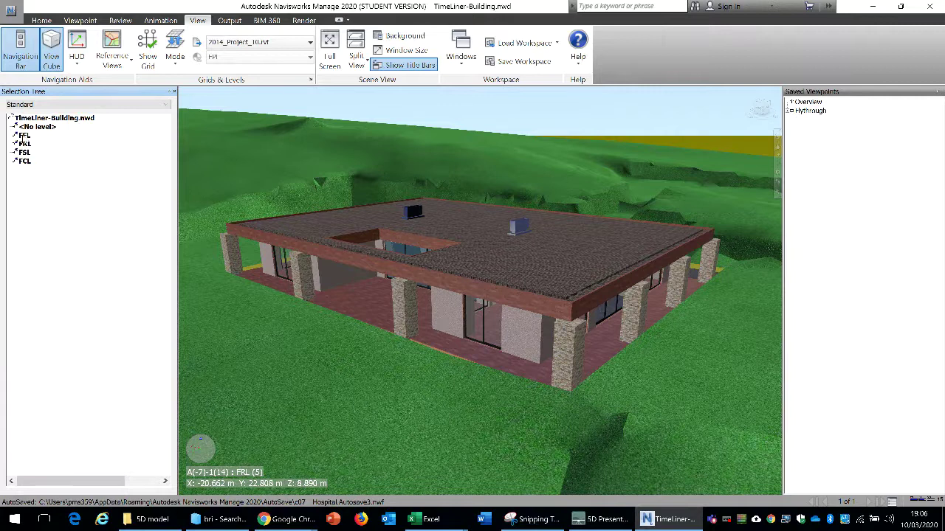
Step: Isolate the FSL level in the building model by hiding all unselected items
left_click(24, 152)
right_click(25, 153)
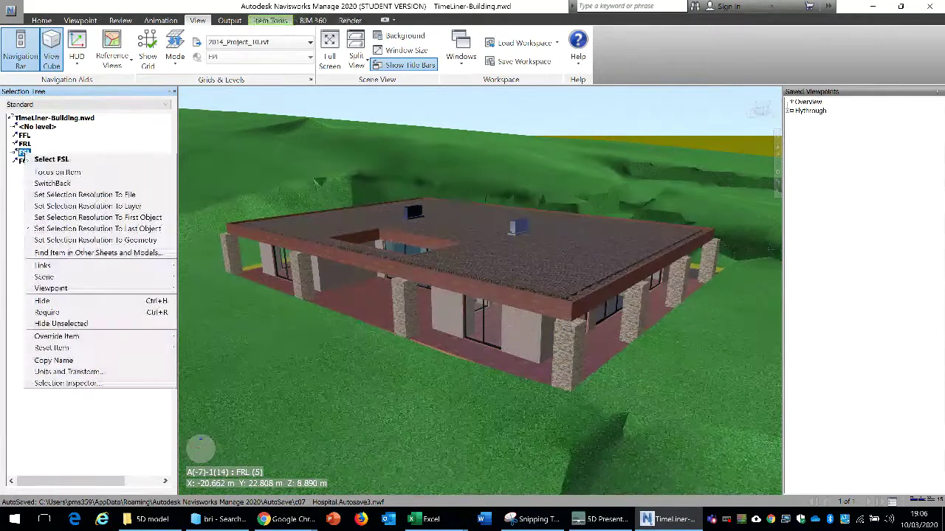
left_click(87, 325)
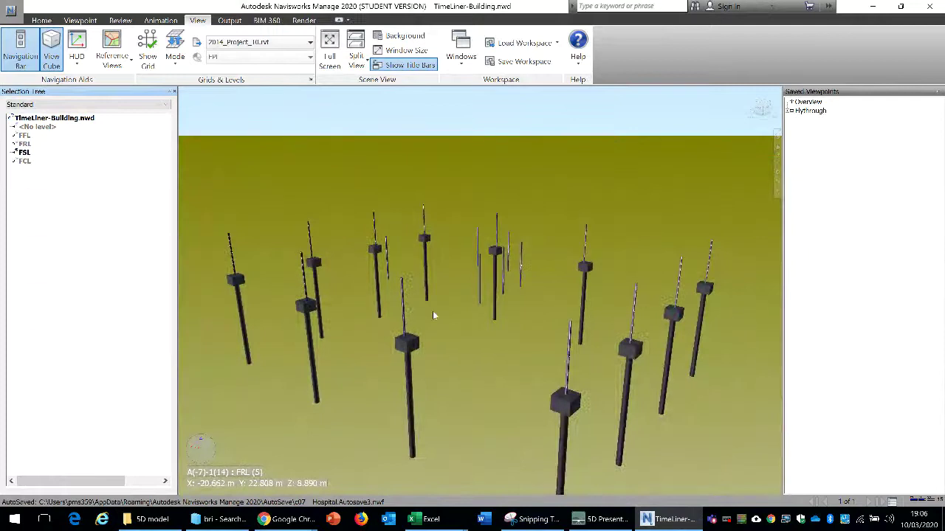
scroll(433, 313, "up", 4)
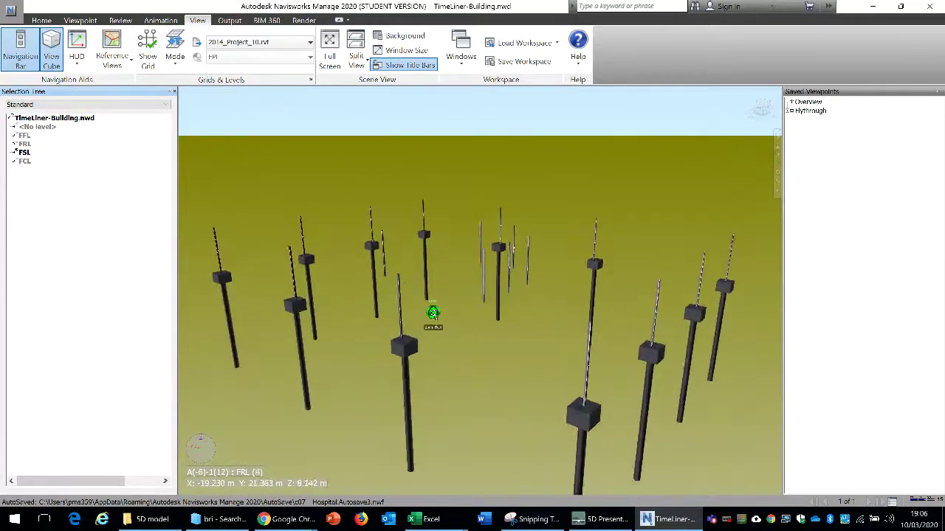
Step: Unhide the FRL level and hide the FSL level so only the roof level stays displayed
left_click(22, 143)
right_click(23, 144)
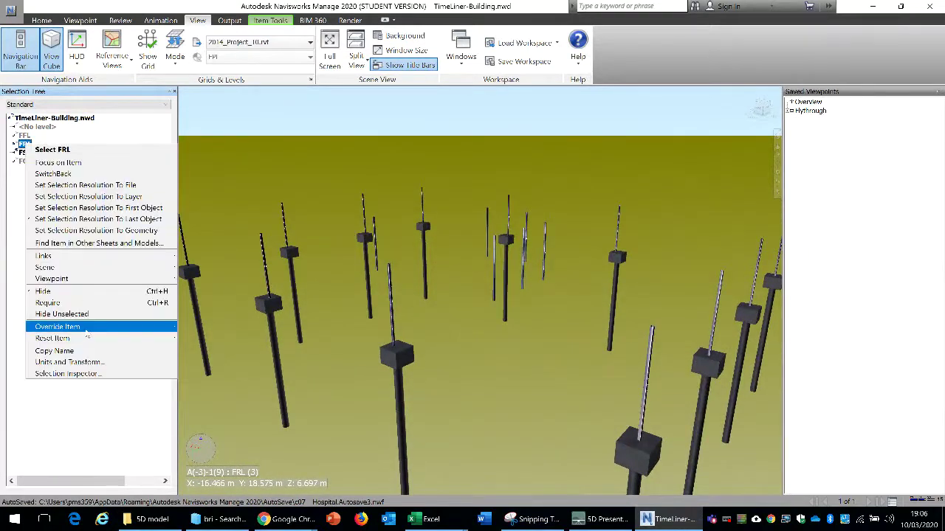
left_click(91, 291)
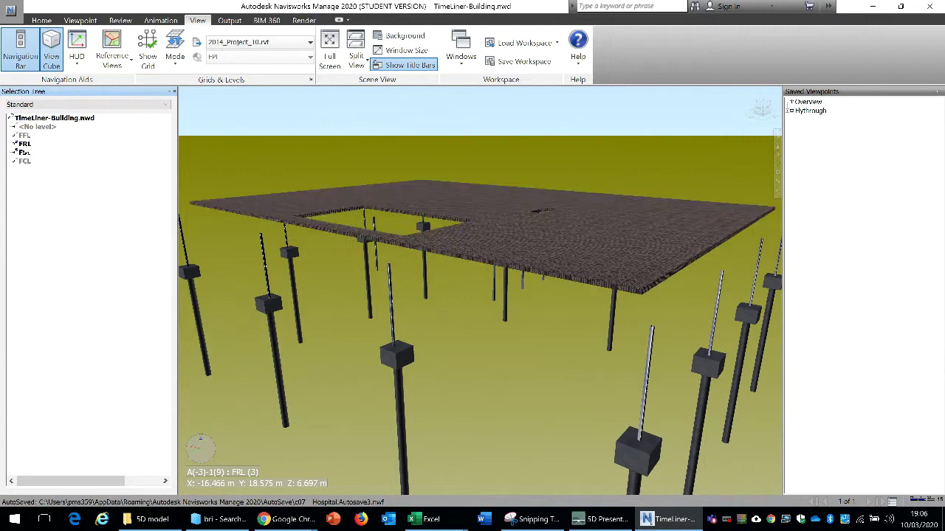
right_click(25, 152)
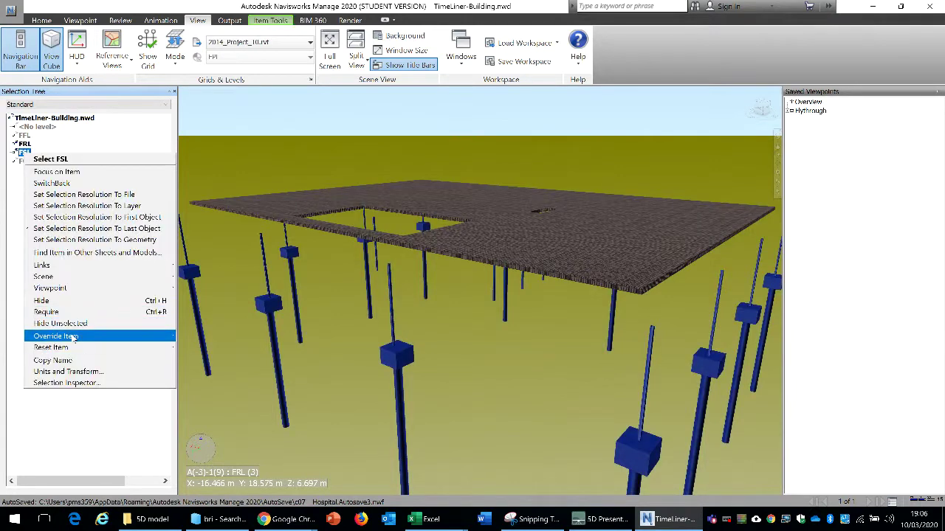
left_click(80, 302)
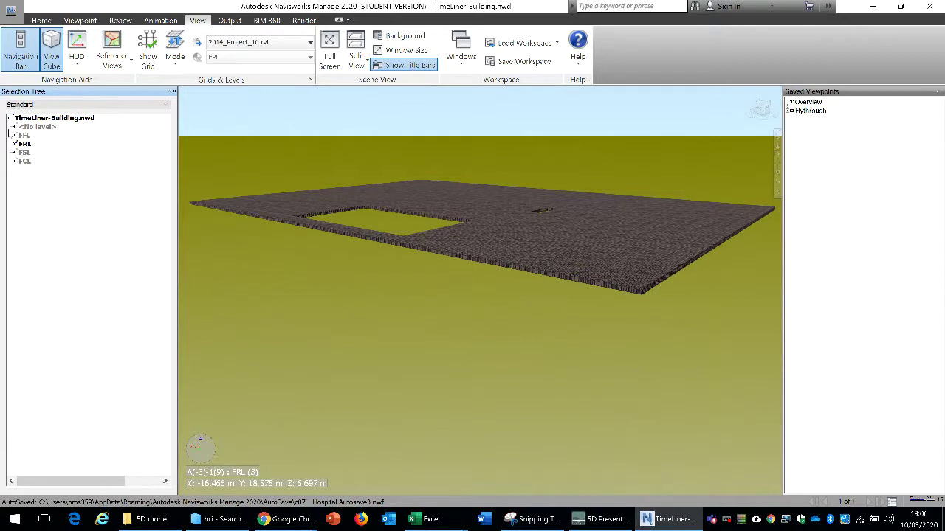
Step: Try to isolate the FFL level with Hide Unselected, and switch Hide Unselected off again
right_click(23, 137)
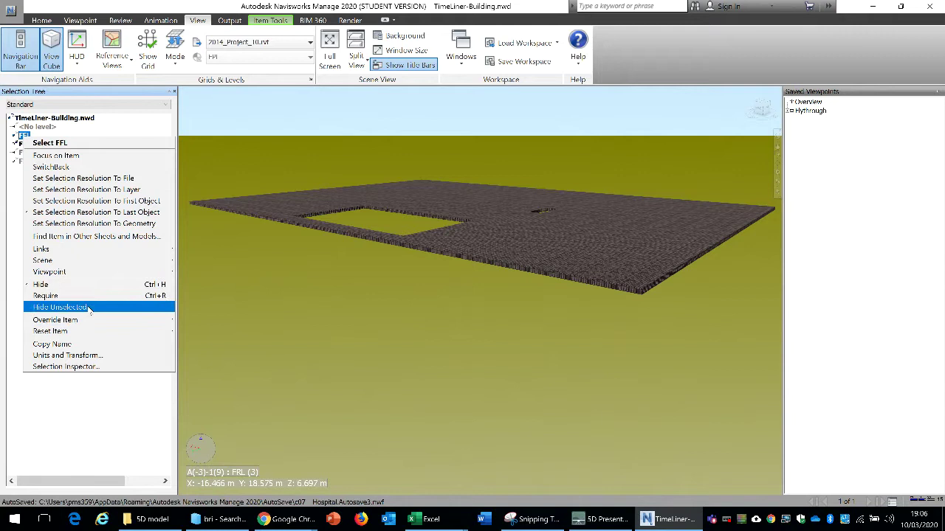
left_click(59, 307)
right_click(21, 137)
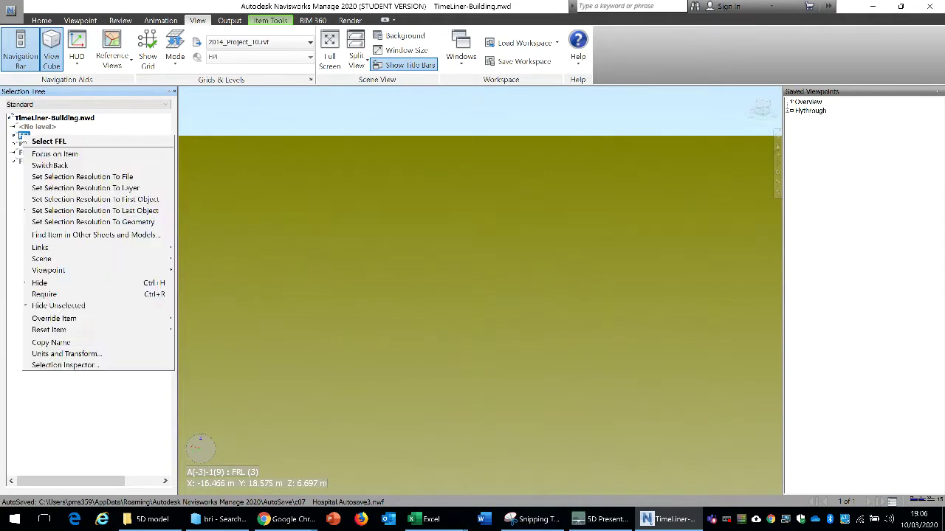
left_click(78, 308)
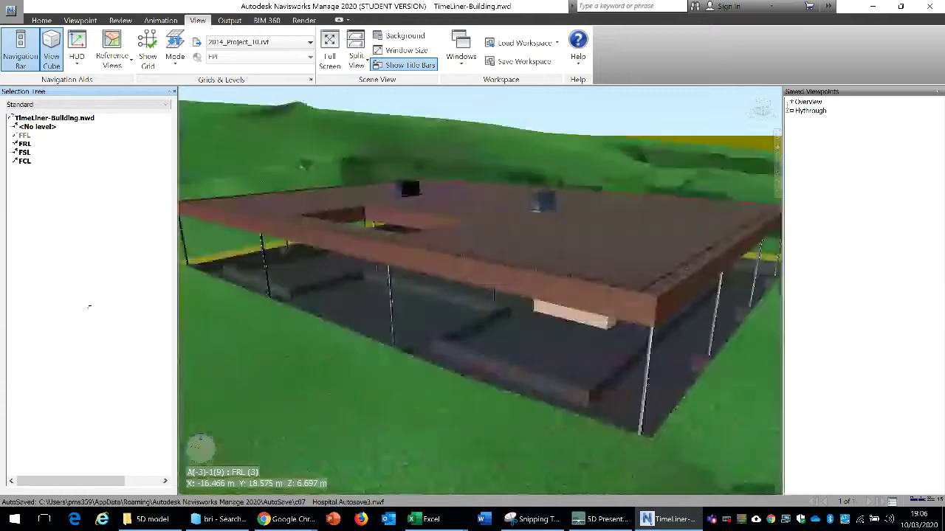
Step: Isolate the FCL level by hiding all unselected items
left_click(25, 161)
right_click(28, 168)
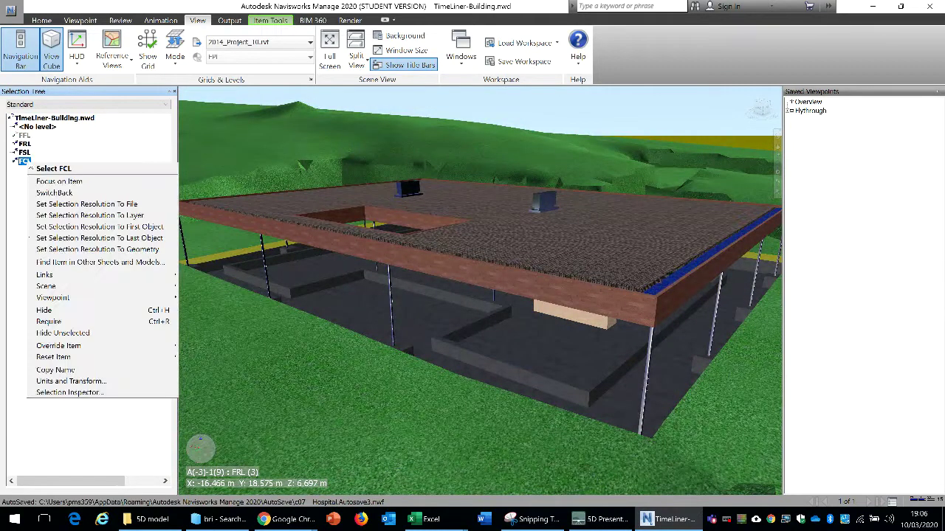
left_click(86, 334)
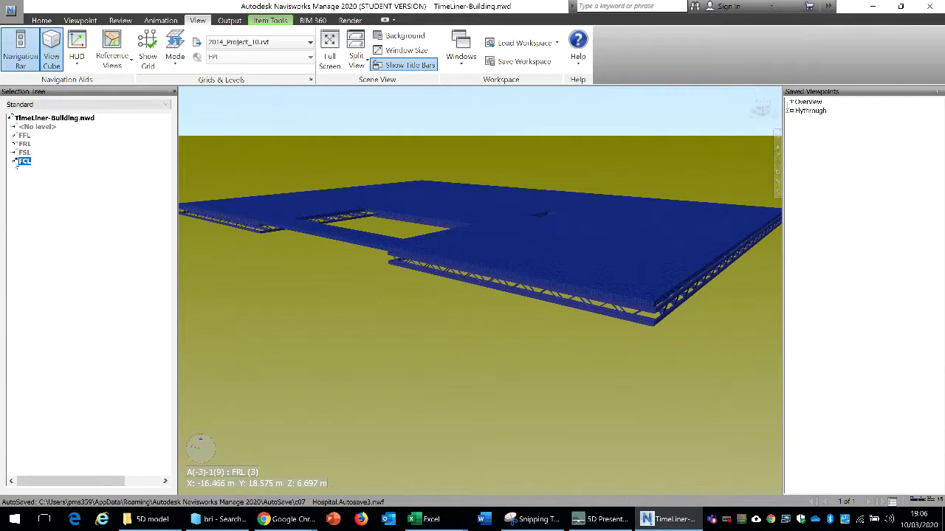
right_click(23, 162)
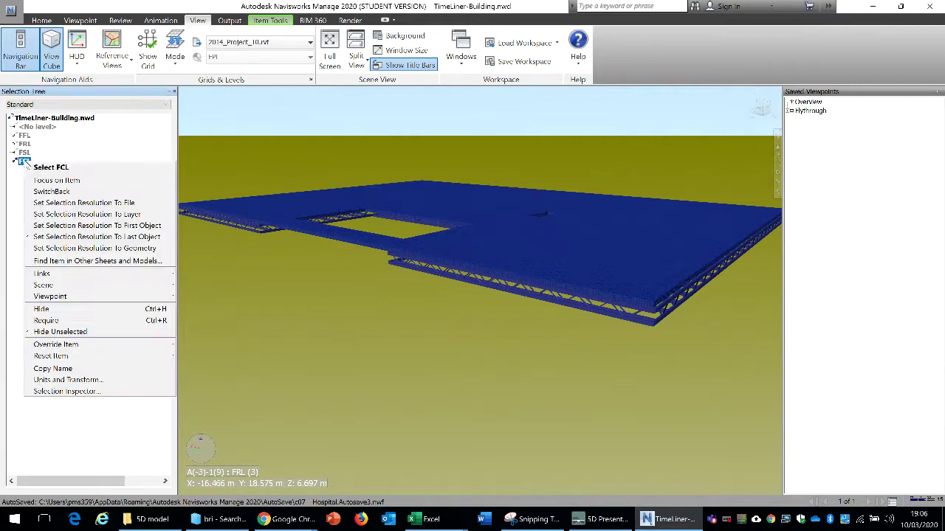
left_click(72, 332)
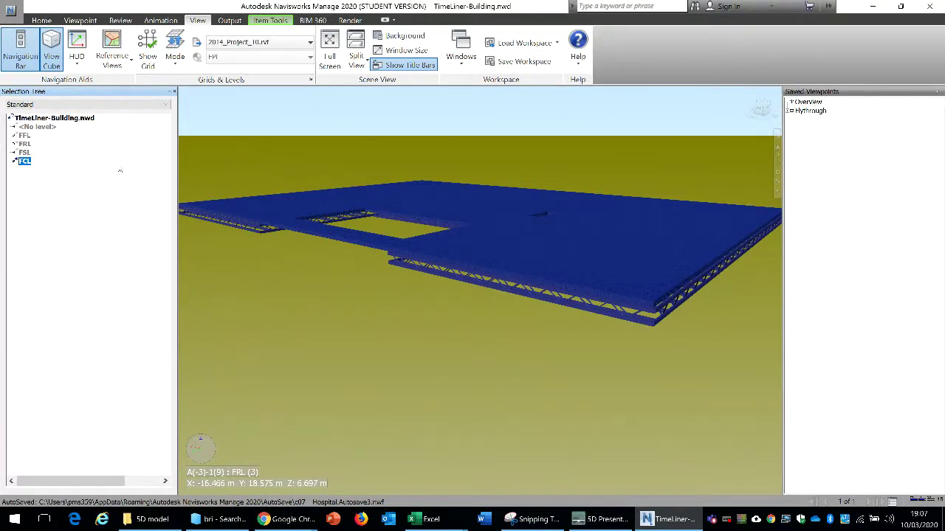
Step: List the Selection Tree by Sets and hide everything outside the Ext_Cladding set
left_click(130, 105)
left_click(32, 140)
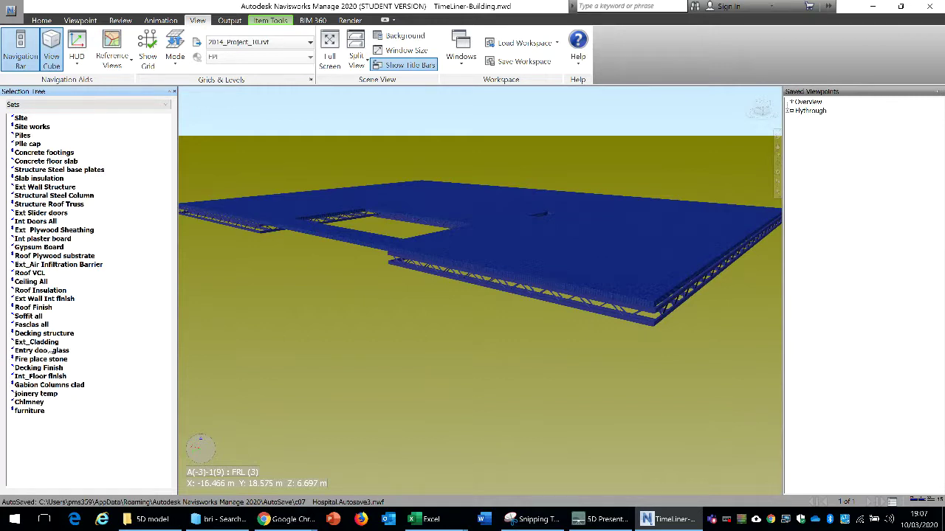
left_click(49, 343)
right_click(50, 343)
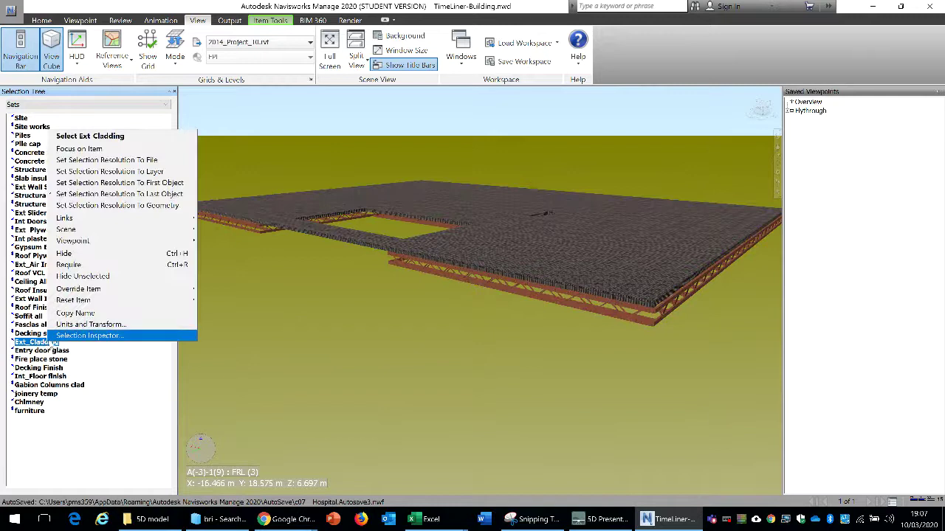
left_click(91, 276)
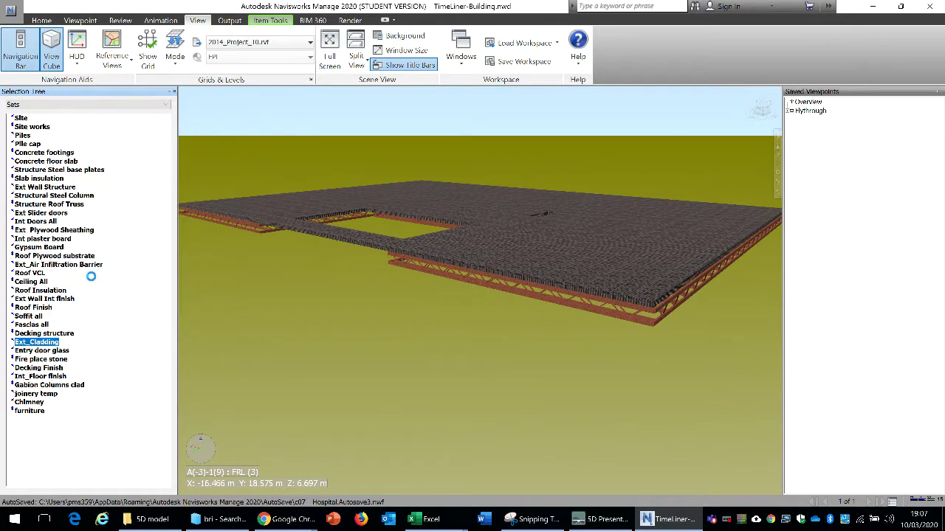
Step: Try to toggle the Hide state of the Concrete footings set and select the Fascias all set
left_click(33, 325)
left_click(56, 153)
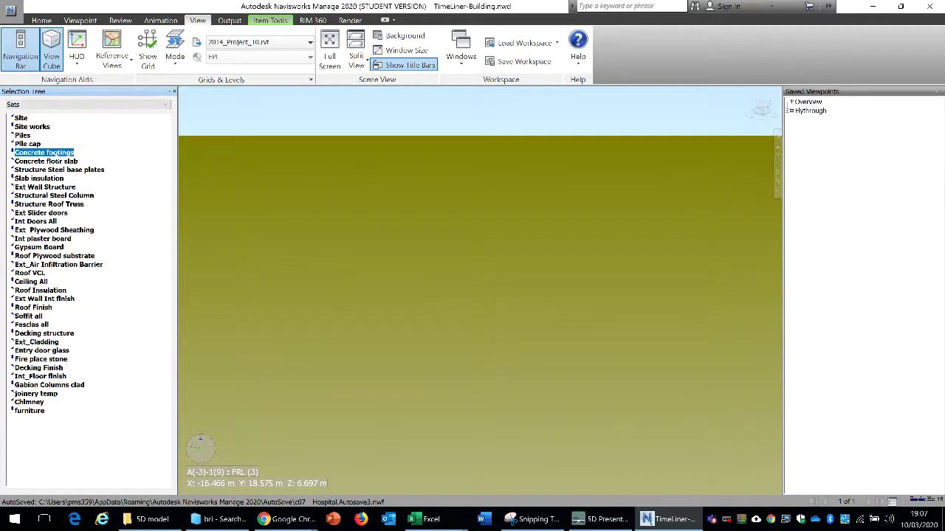
right_click(55, 153)
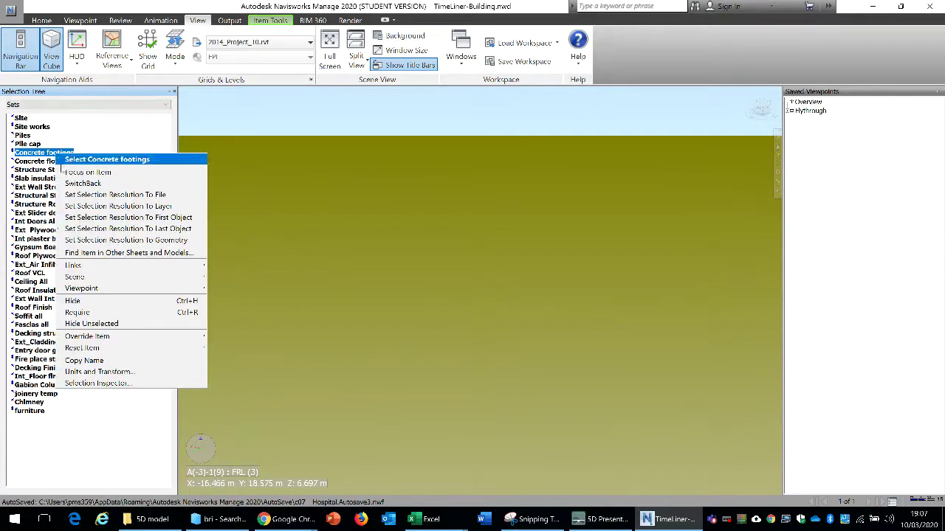
left_click(102, 300)
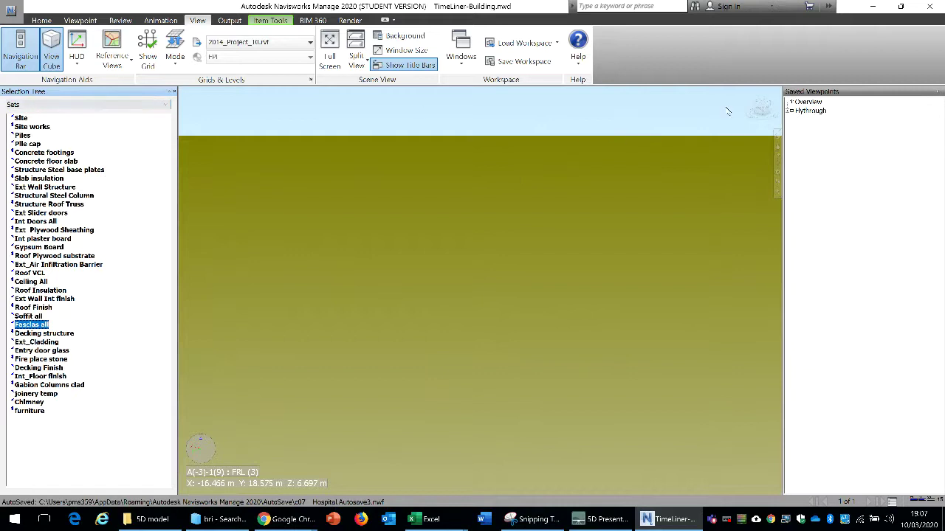
Step: Try to isolate the Ceiling All set with Hide Unselected
left_click(746, 97)
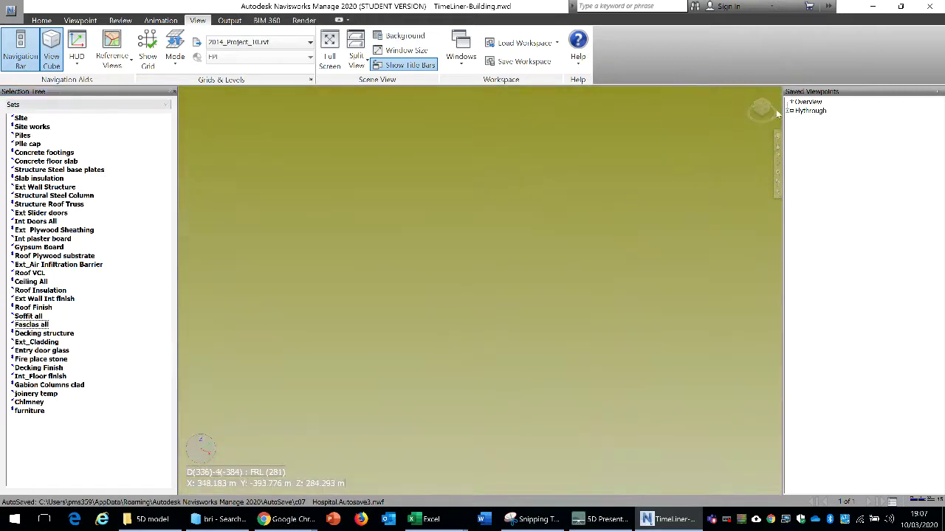
right_click(31, 282)
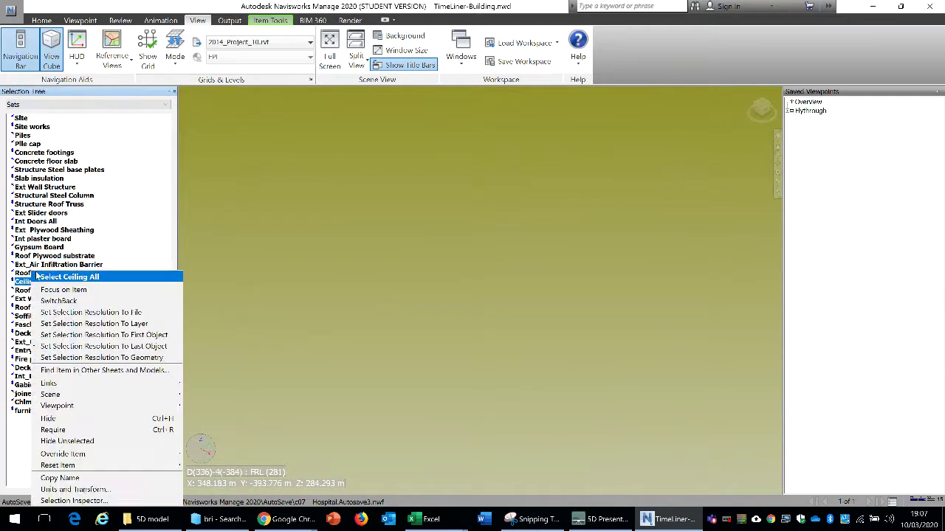
left_click(94, 448)
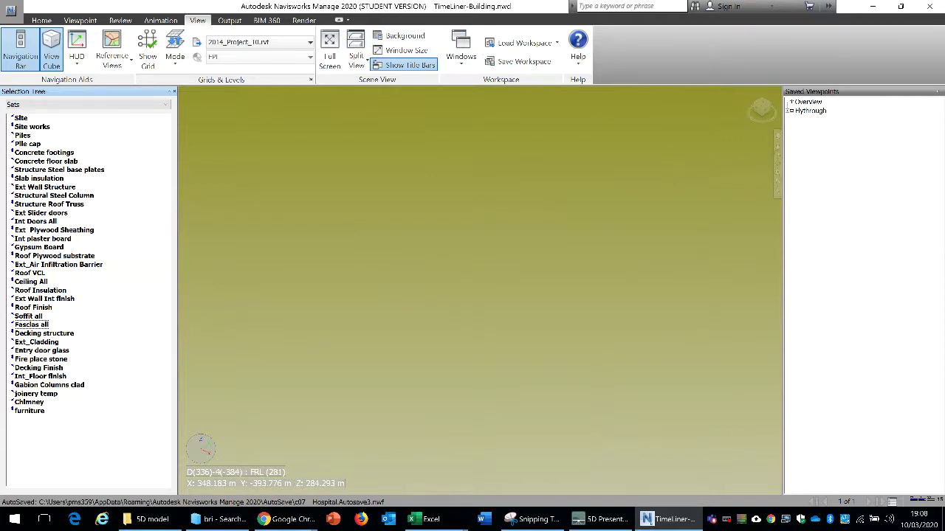
Step: Open the TimeLiner window and set it to auto-hide at the side
left_click(46, 20)
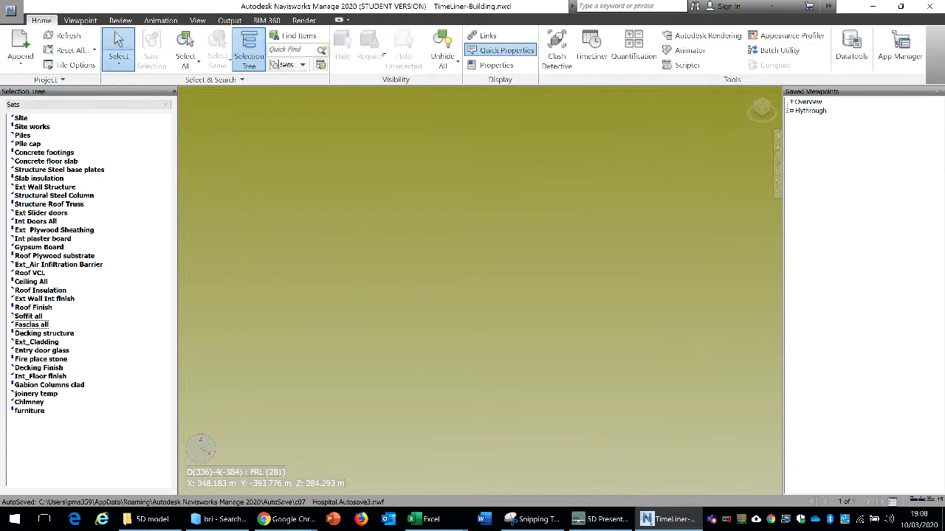
left_click(590, 49)
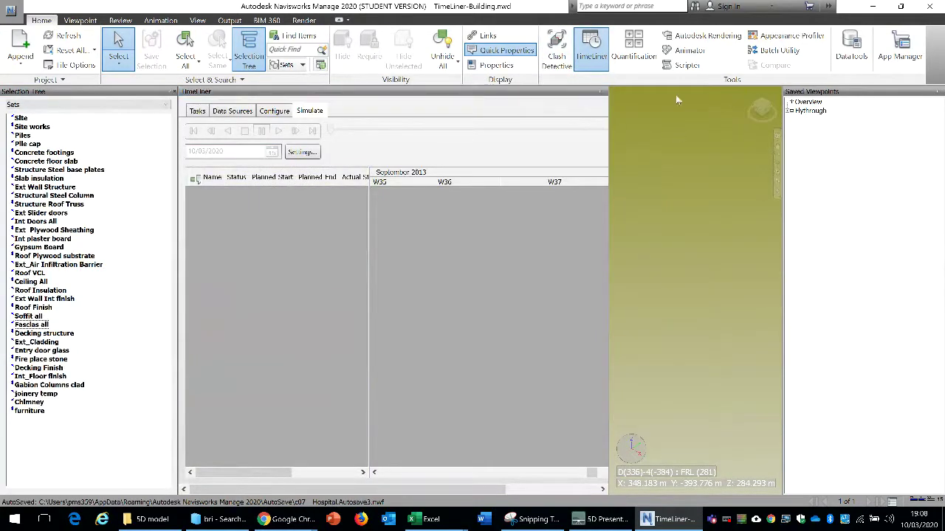
left_click(598, 92)
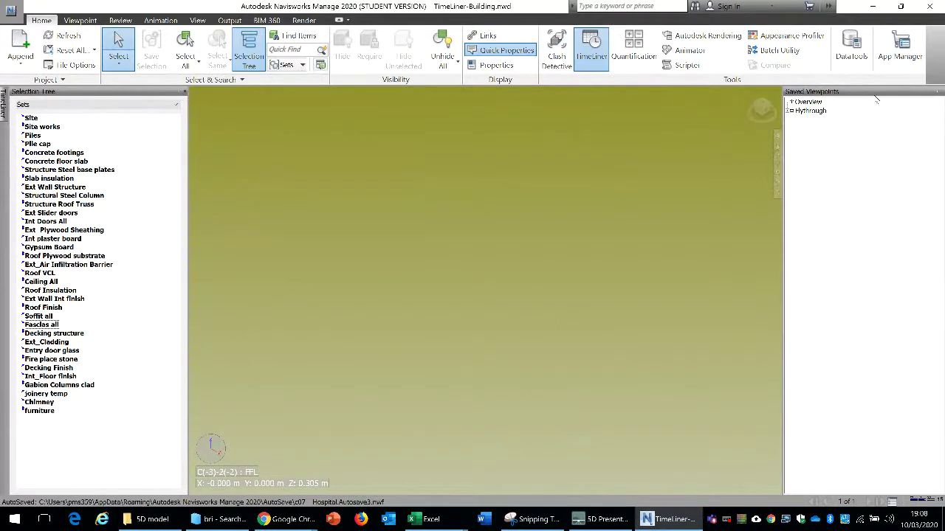
Step: Close the Selection Tree and restore the saved Overview viewpoint to show the whole building
left_click(929, 93)
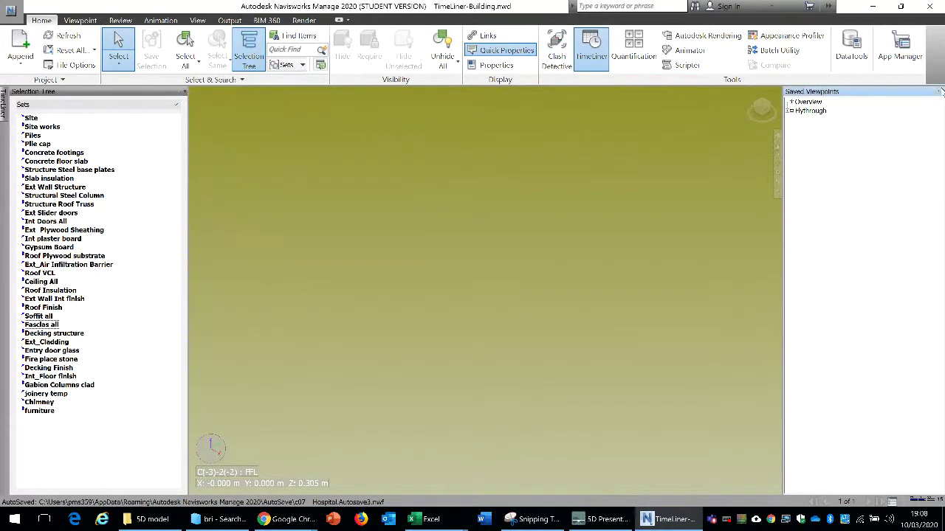
left_click(762, 105)
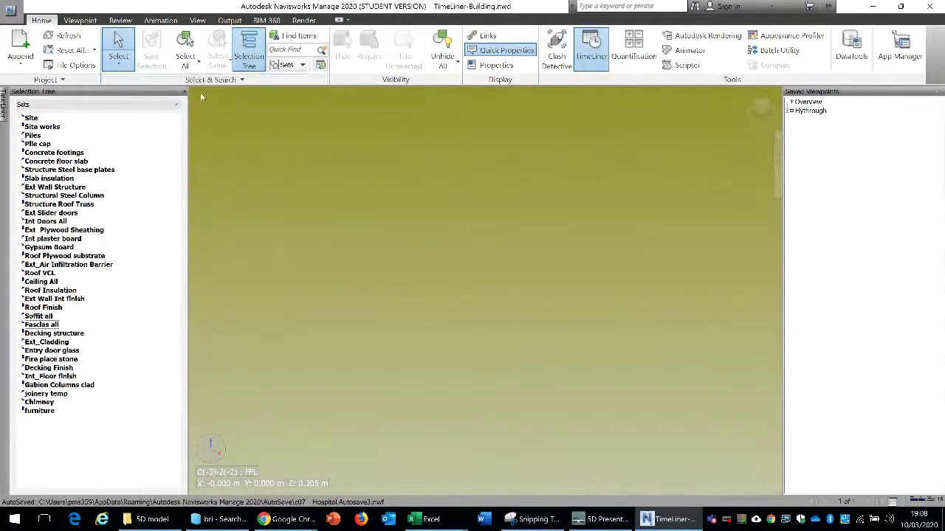
left_click(182, 92)
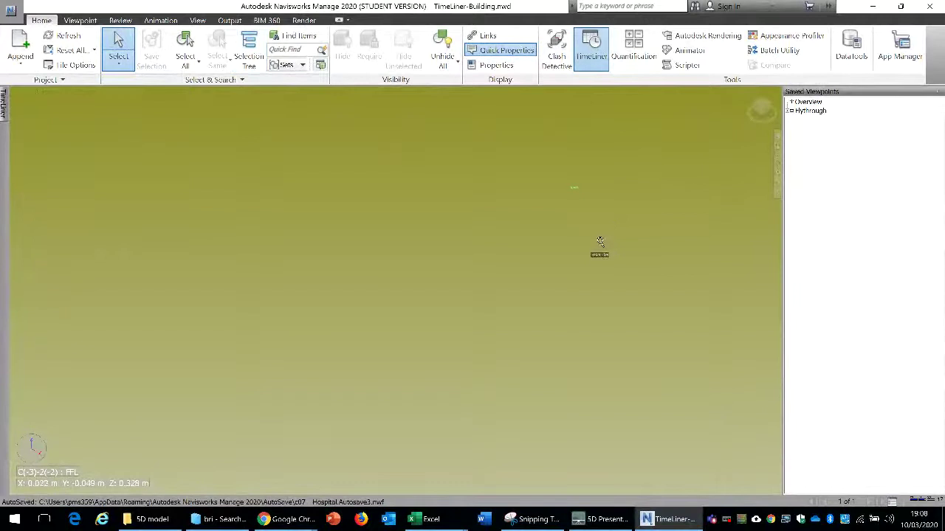
left_click(807, 102)
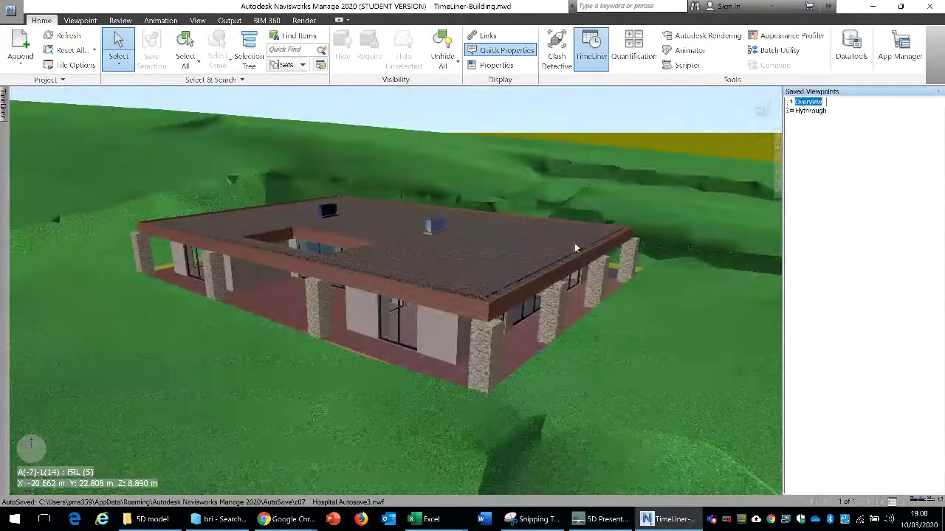
Step: Close the Saved Viewpoints window and show the TimeLiner task list, widened to cover most of the model view
left_click(591, 52)
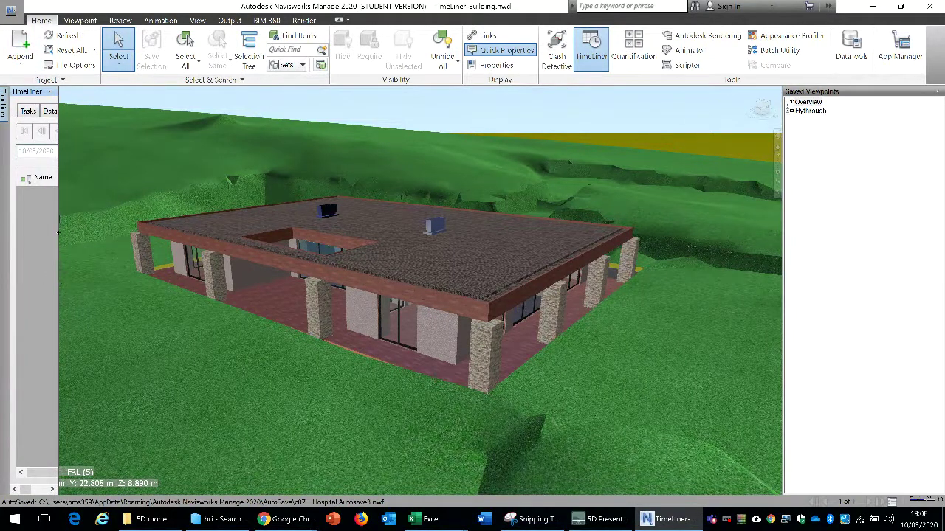
left_click_drag(58, 232, 520, 251)
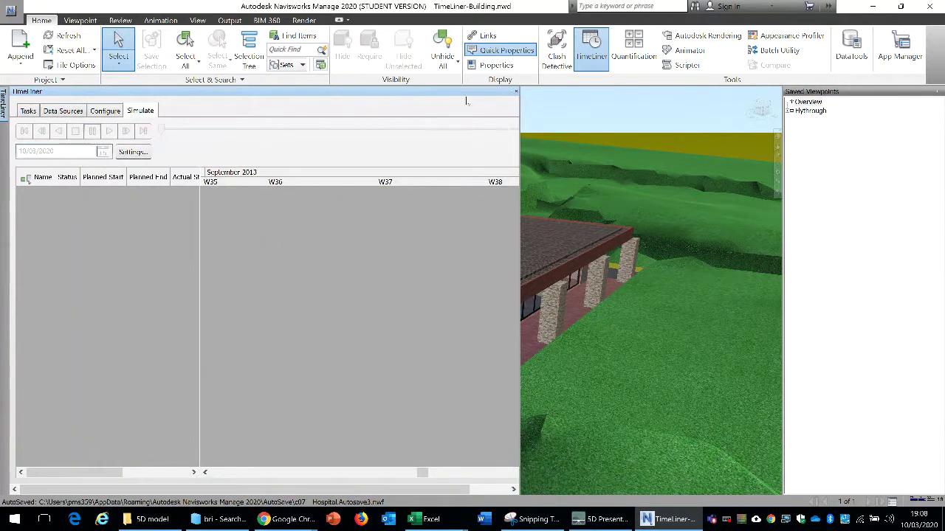
left_click(940, 92)
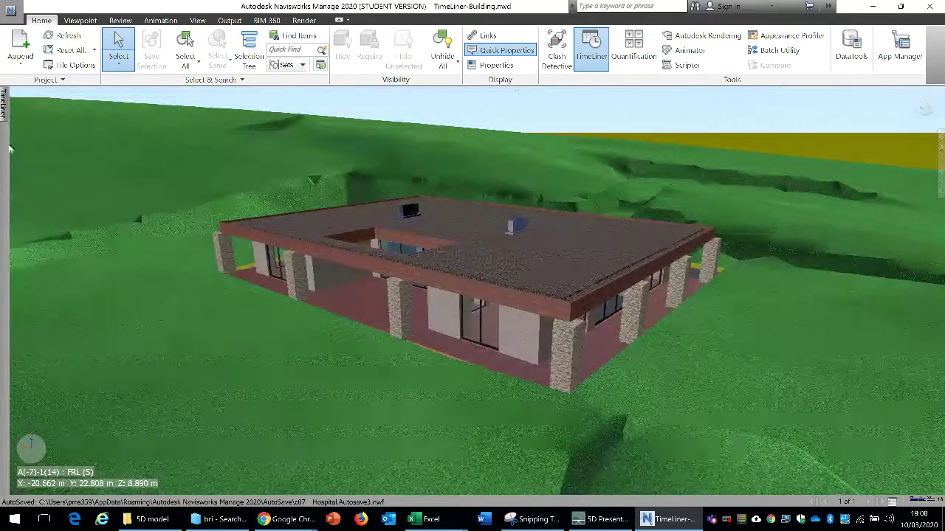
mouse_move(4, 104)
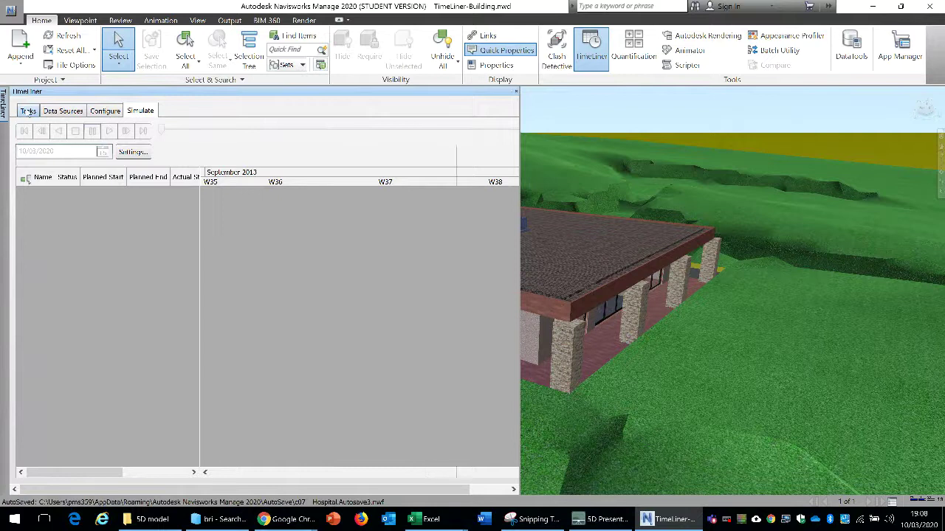
left_click(28, 111)
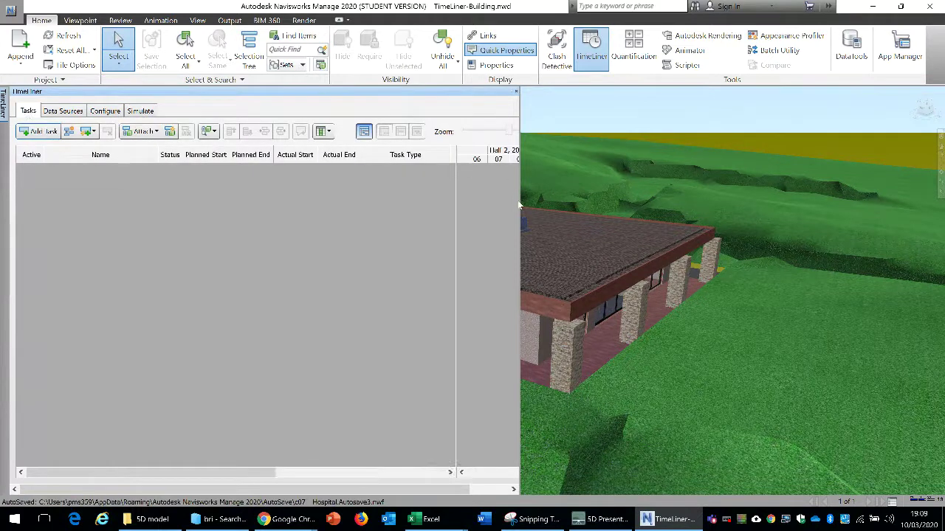
left_click_drag(519, 200, 694, 201)
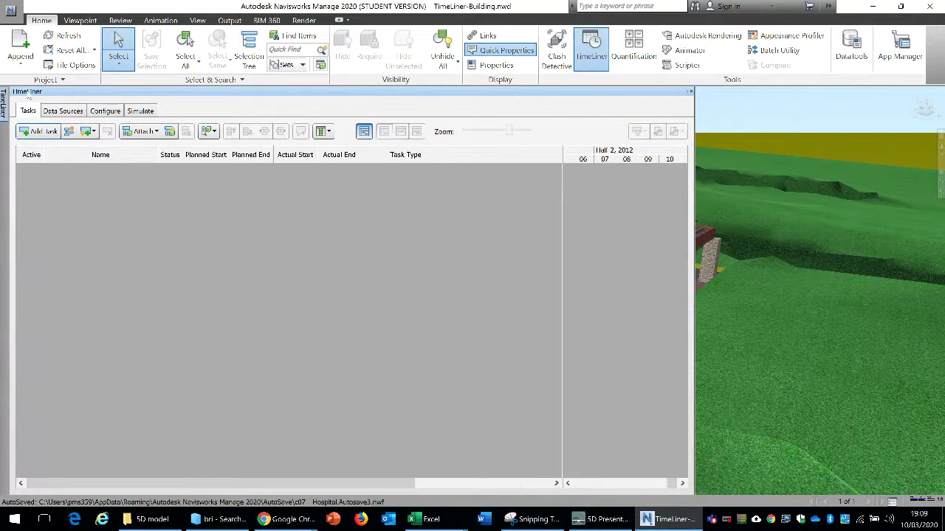
Step: Add a task to the TimeLiner schedule, widen the Name column and name the task Foundation
right_click(112, 220)
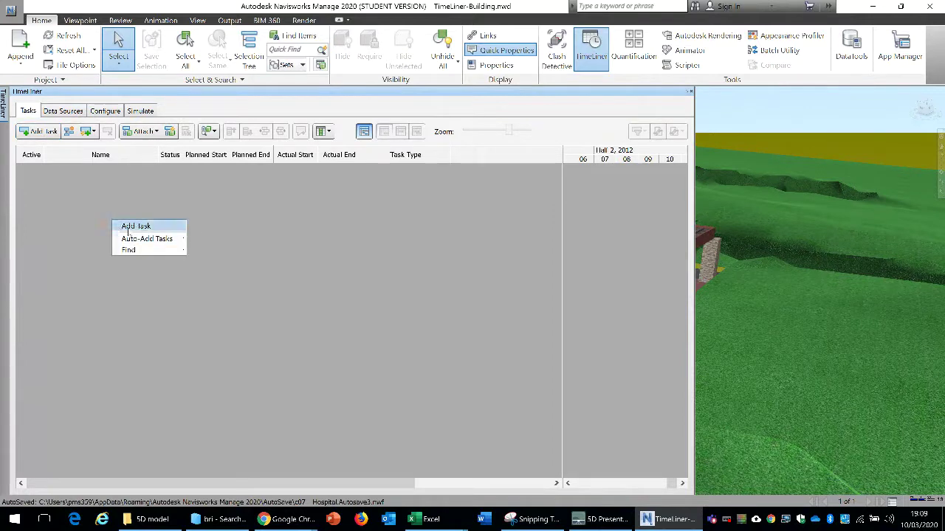
mouse_move(145, 241)
left_click(152, 226)
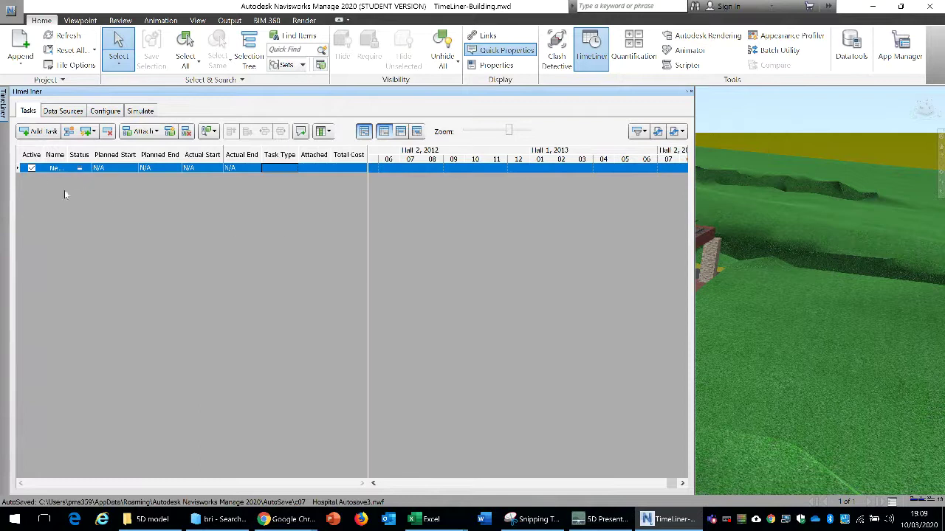
left_click_drag(70, 154, 142, 155)
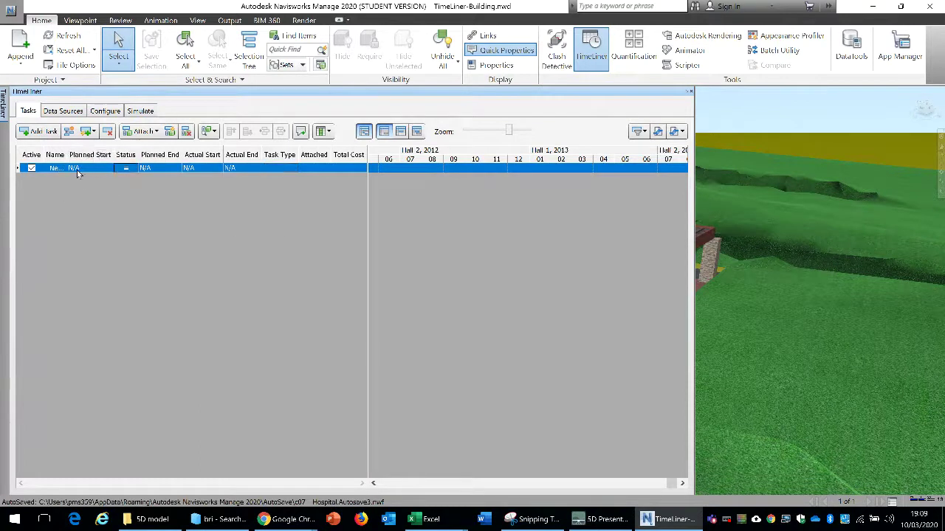
left_click_drag(68, 154, 129, 155)
left_click(127, 168)
type("f")
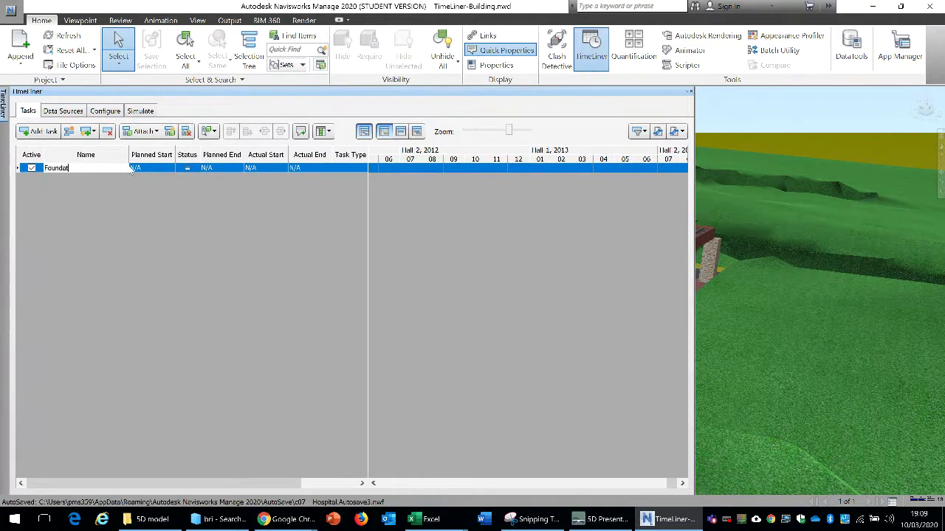
Step: Set the Foundation task's planned start to 10/03/2020 and its planned end to 20/03/2020
left_click(147, 170)
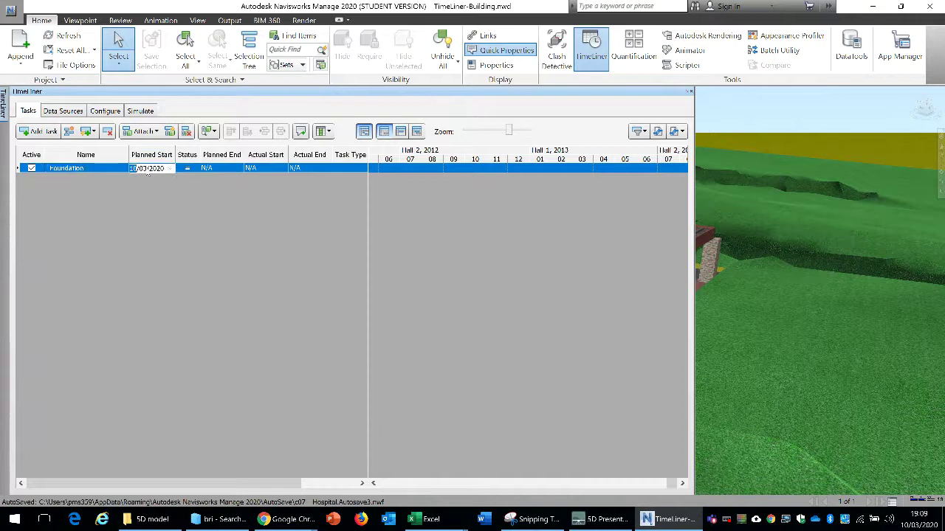
left_click(189, 170)
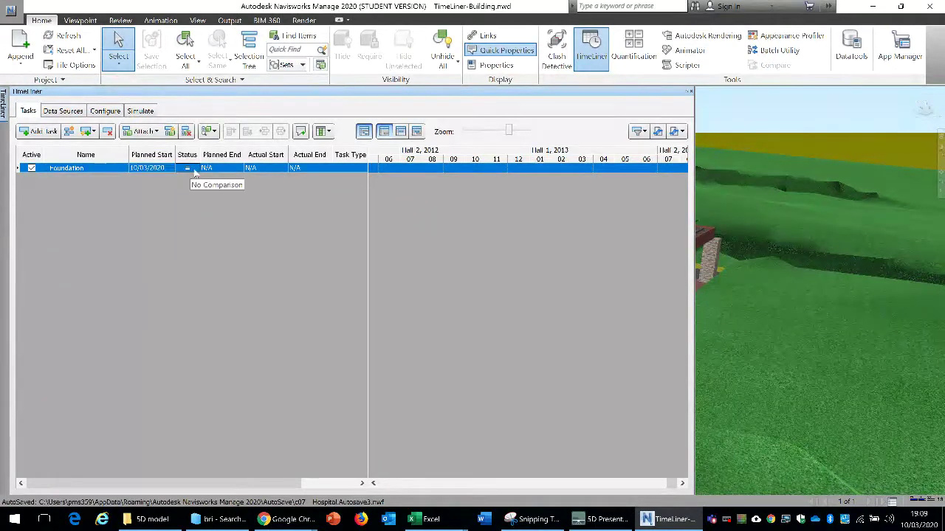
left_click(229, 168)
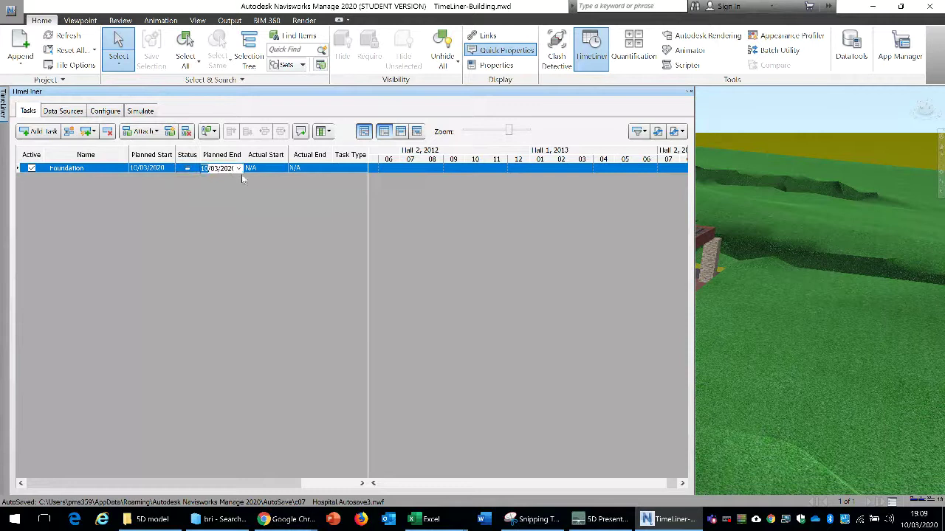
left_click(238, 169)
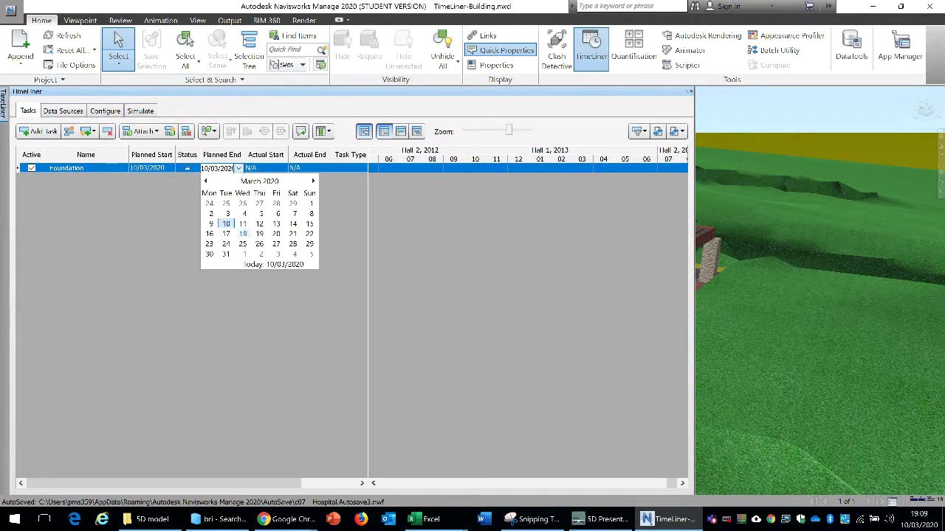
left_click(270, 233)
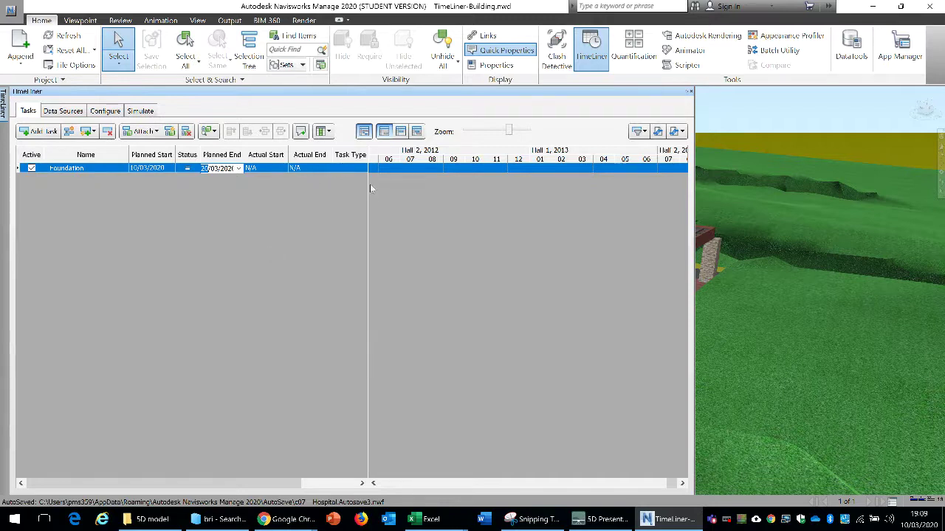
Step: Widen the task table to reveal the remaining columns and set the Foundation task's type to Construct
left_click(368, 166)
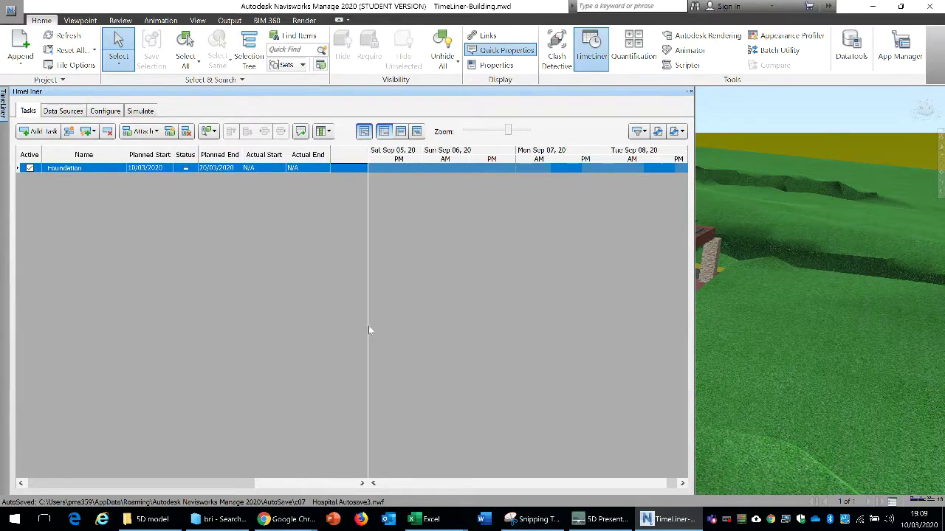
left_click_drag(367, 325, 507, 325)
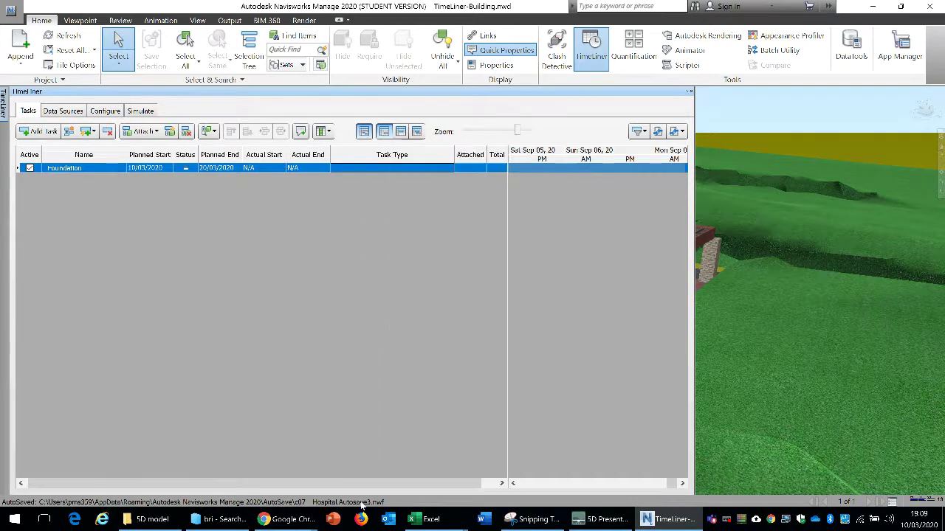
left_click_drag(423, 484, 439, 491)
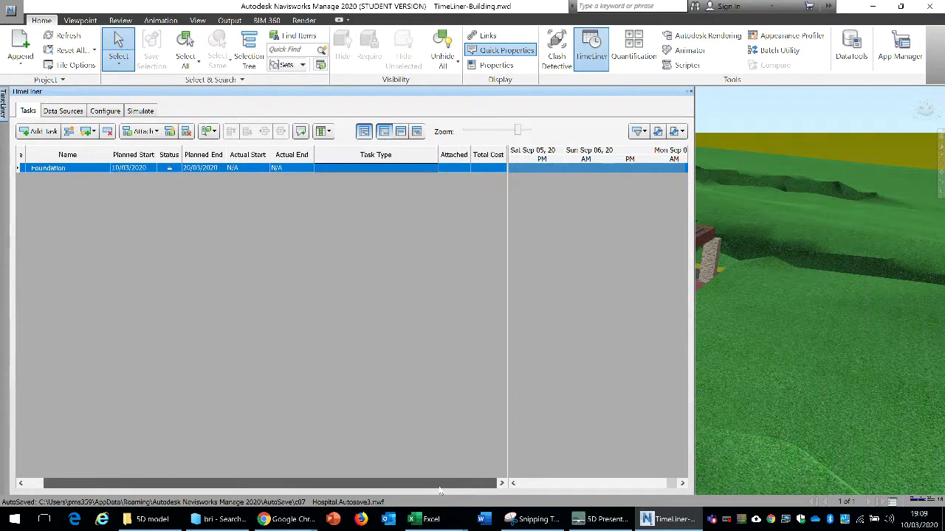
left_click(399, 169)
left_click(432, 171)
left_click(373, 186)
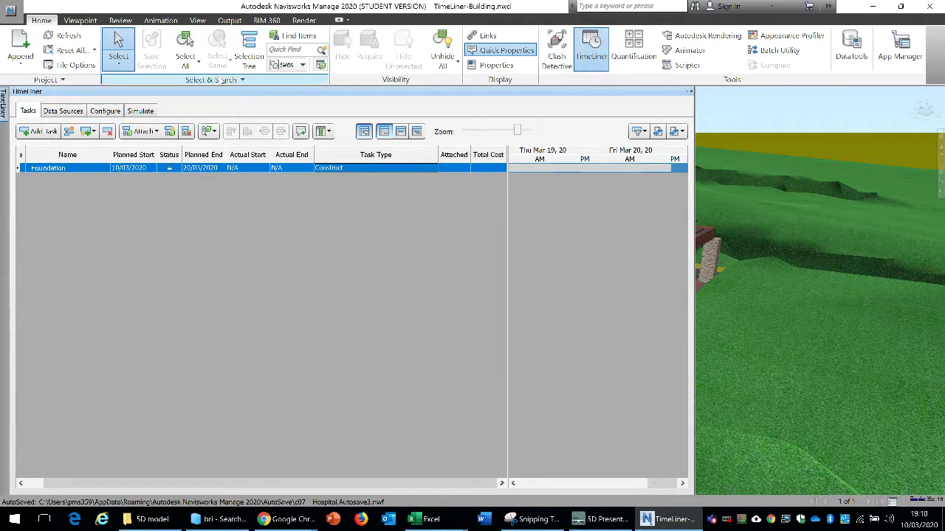
Step: Open the Selection Tree, set it to auto-hide beside the TimeLiner, and widen the TimeLiner window further
left_click(246, 59)
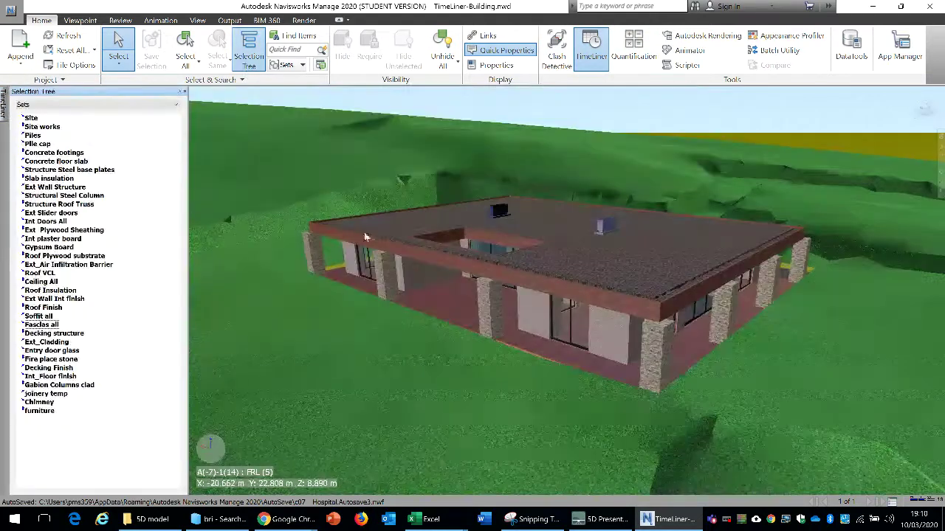
left_click(181, 92)
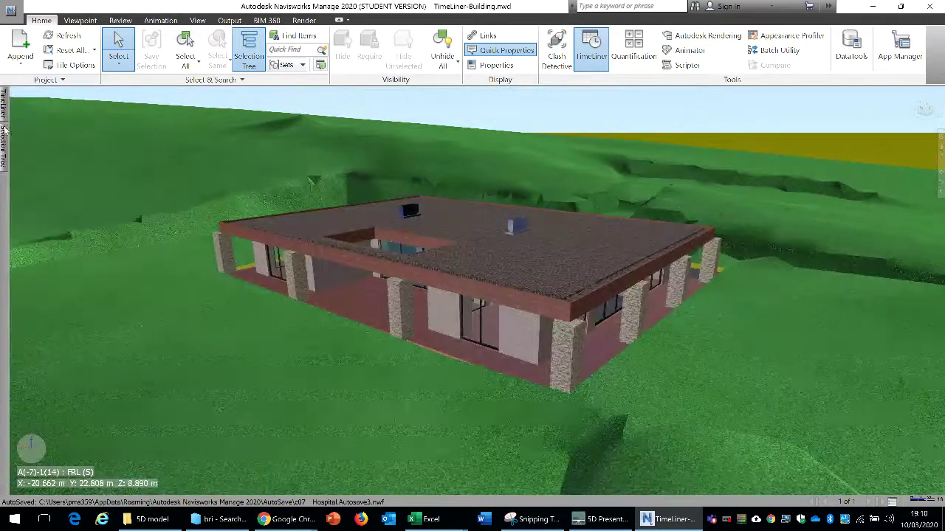
mouse_move(5, 133)
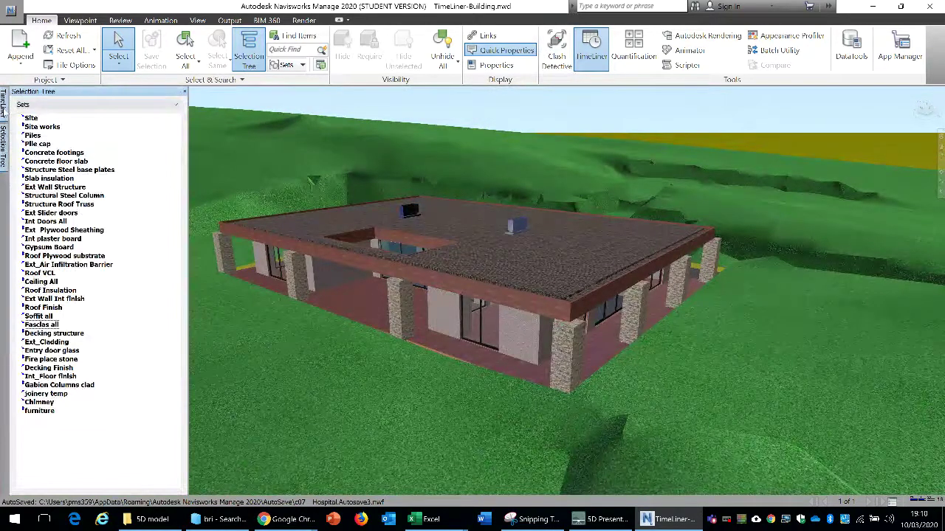
mouse_move(6, 111)
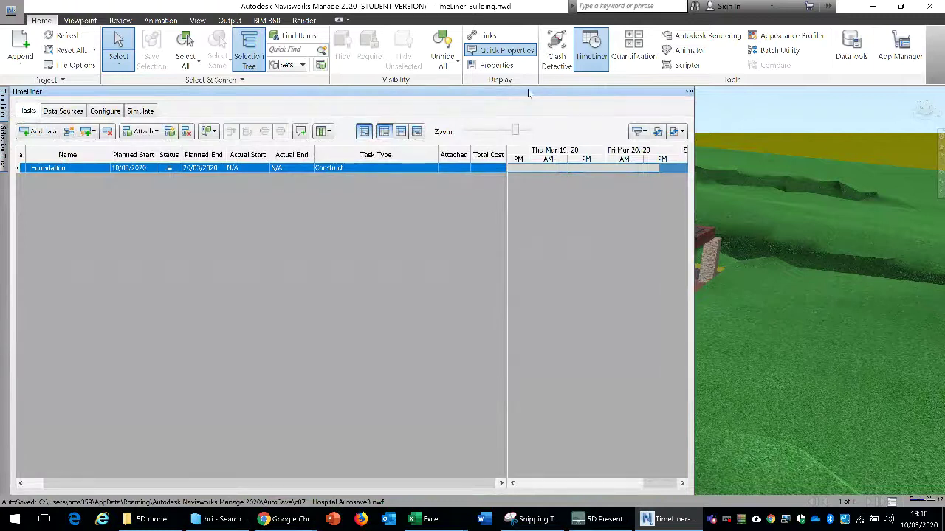
left_click_drag(694, 177, 840, 178)
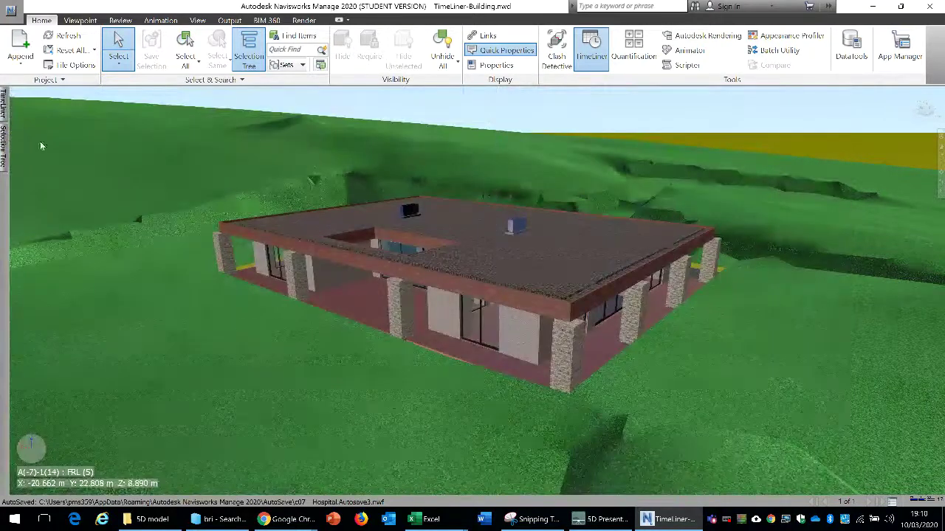
Step: Select the Concrete footings set and attach it to the Foundation task as the current selection
mouse_move(4, 158)
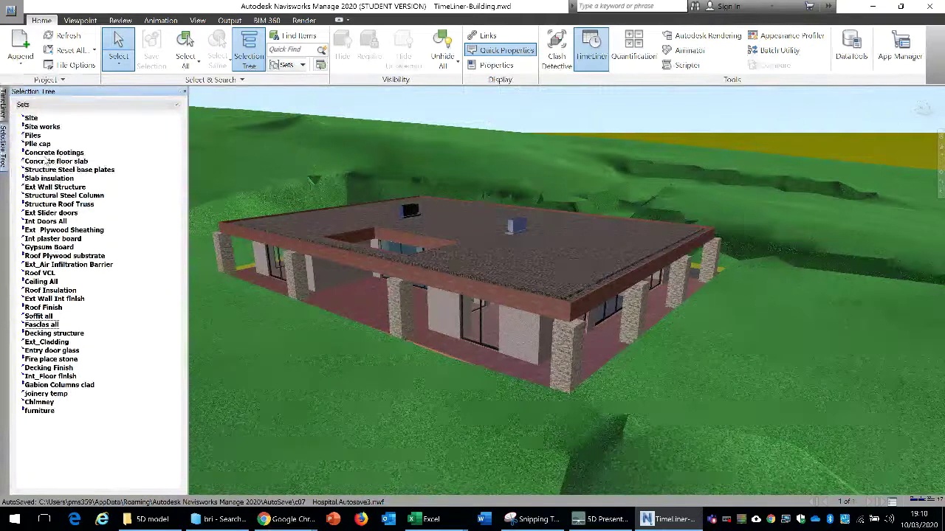
left_click(54, 153)
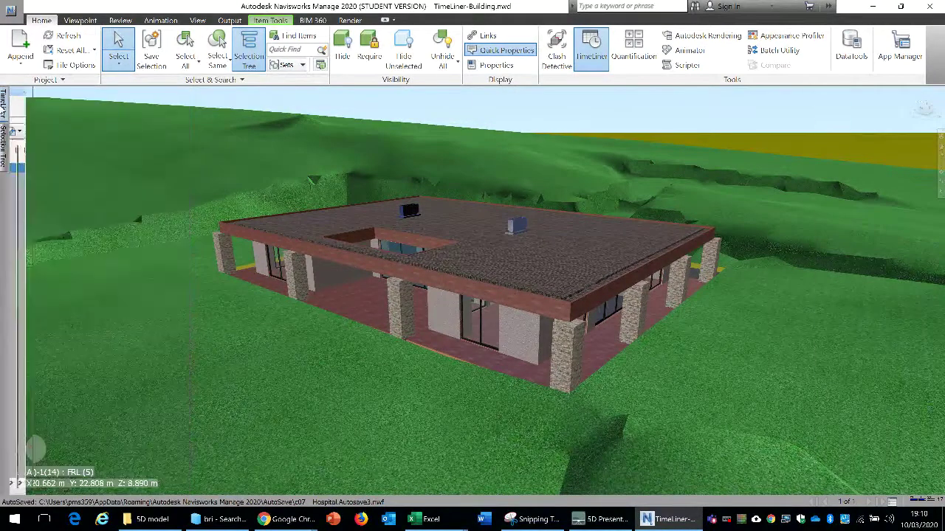
mouse_move(3, 113)
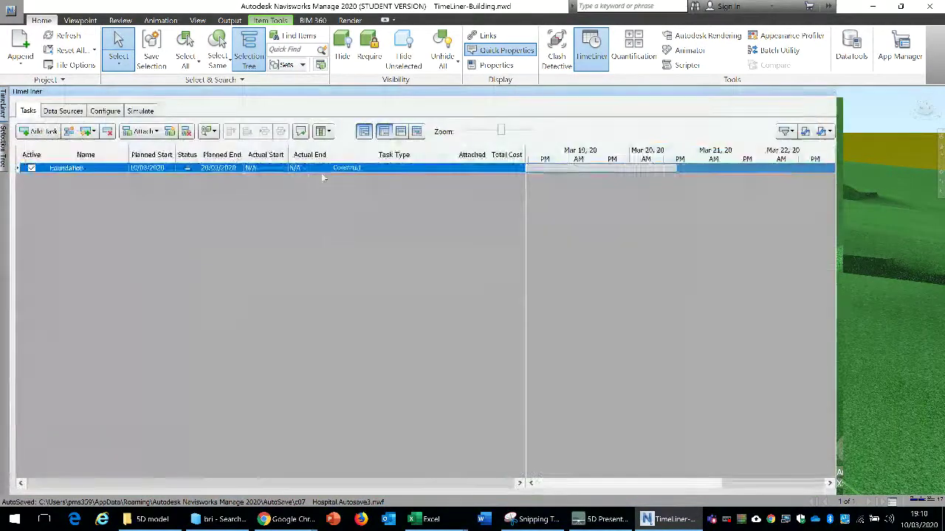
right_click(476, 169)
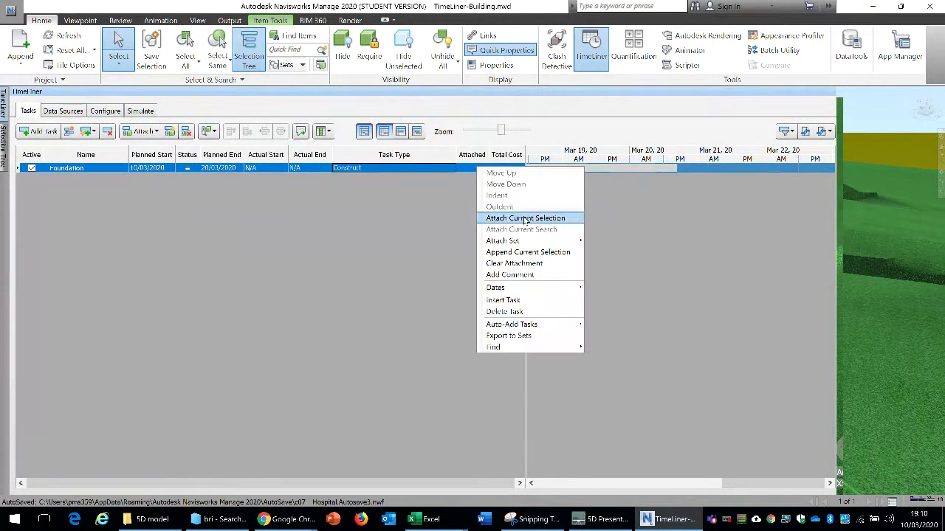
left_click(524, 217)
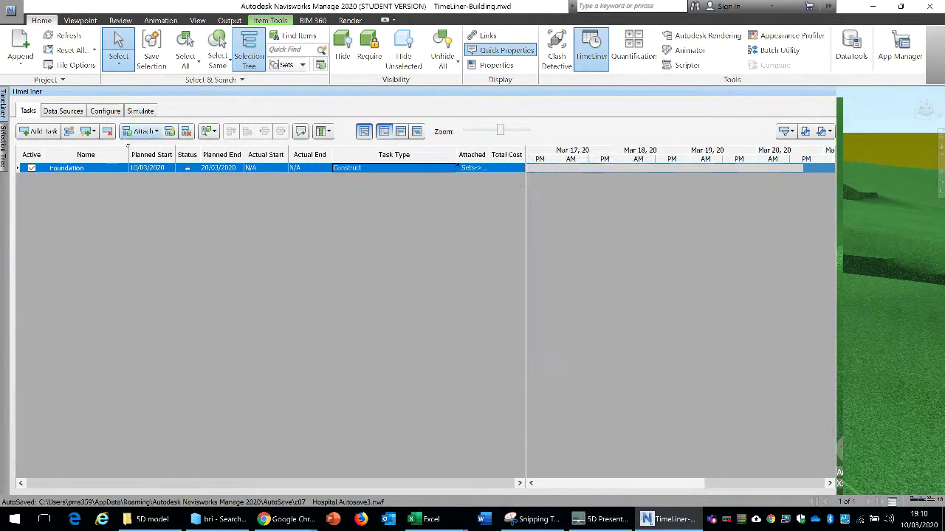
mouse_move(8, 155)
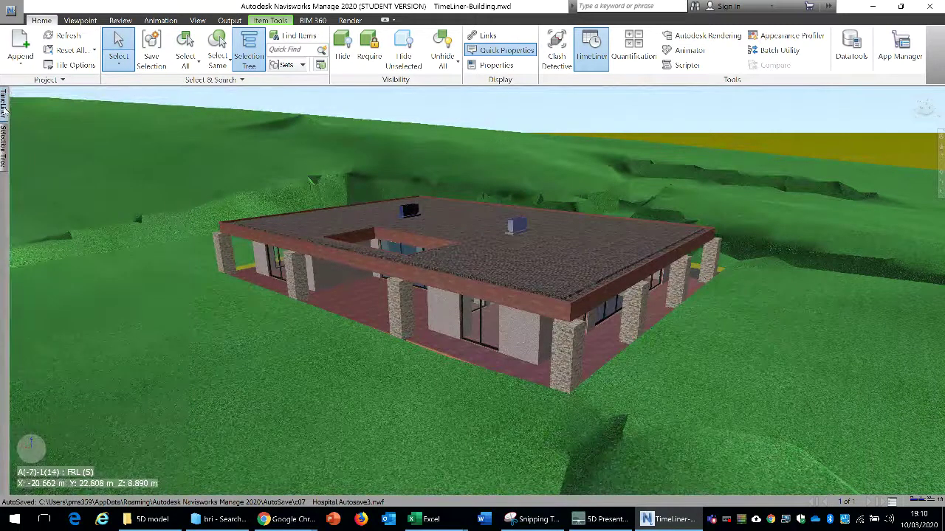
mouse_move(5, 110)
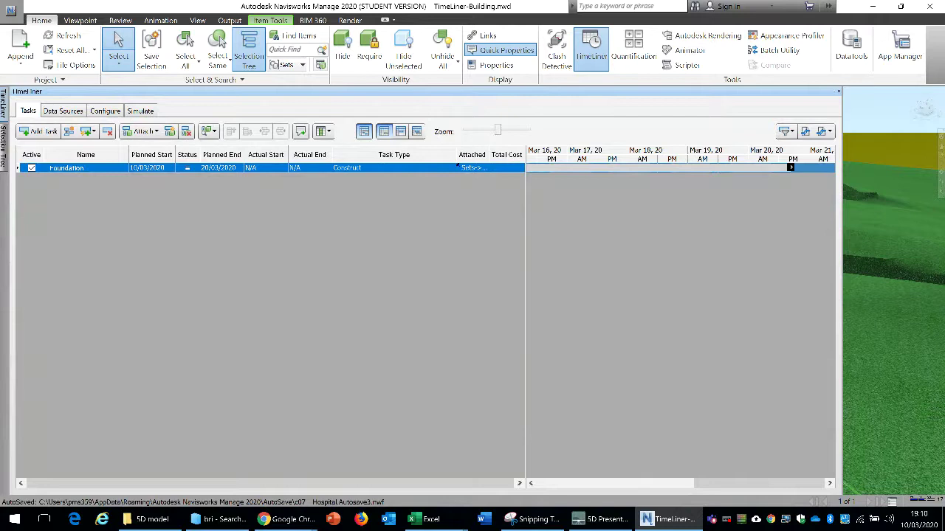
mouse_move(791, 168)
left_mouse_down()
mouse_move(822, 168)
mouse_move(685, 168)
mouse_move(825, 159)
mouse_move(803, 160)
left_mouse_up()
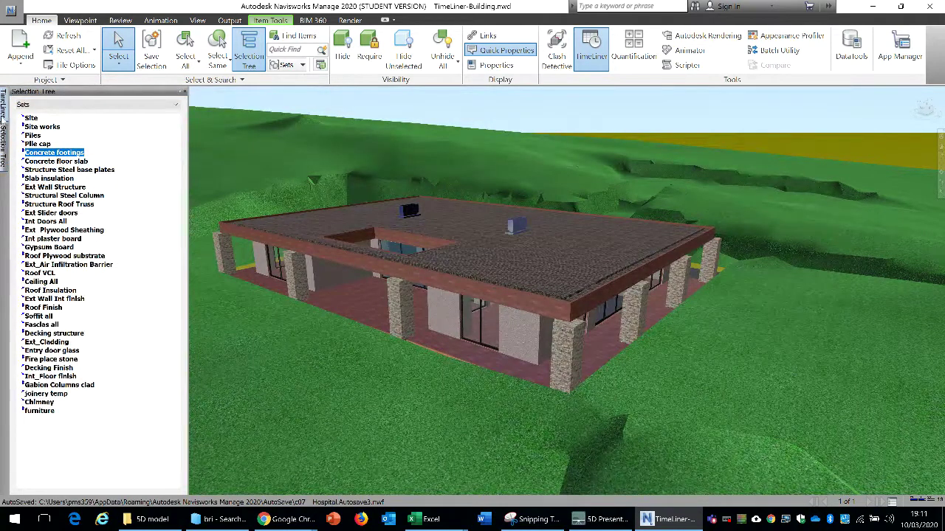
Step: Turn off auto-hide for the TimeLiner and undock it as a floating window over the model
mouse_move(4, 107)
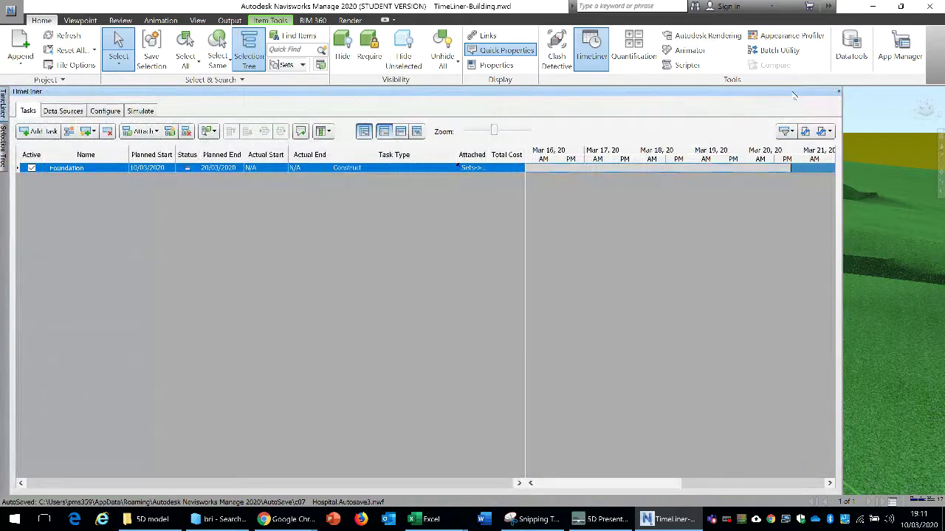
left_click(835, 91)
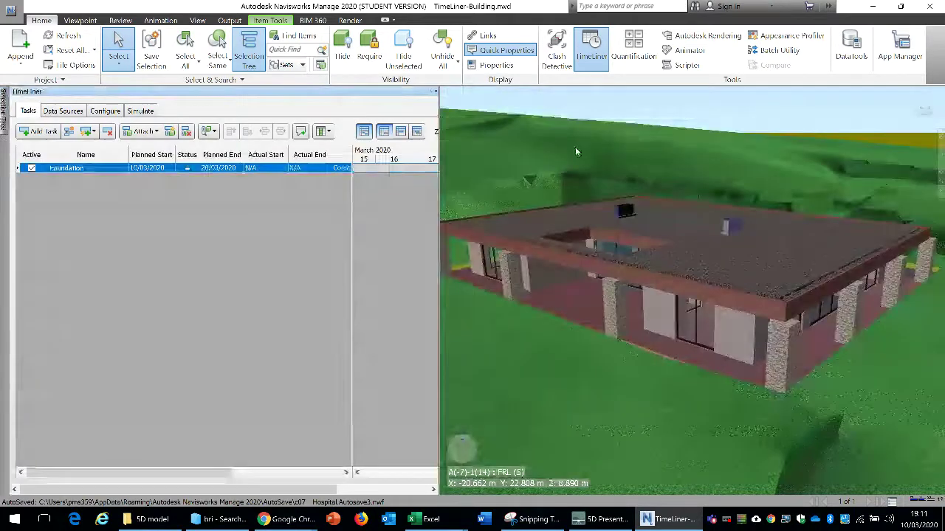
left_click_drag(354, 91, 595, 246)
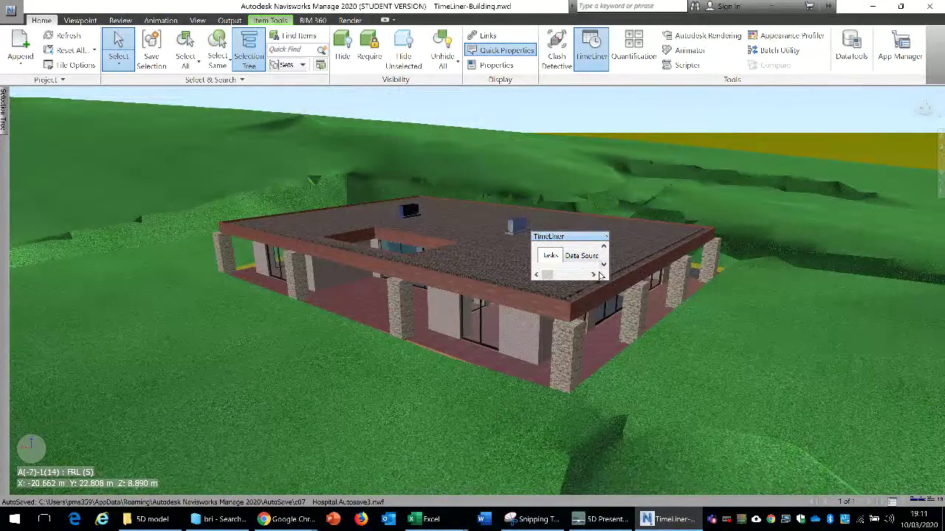
Step: Keep the TimeLiner as a floating window over the model and enlarge it until the task table and Gantt chart show
double_click(583, 238)
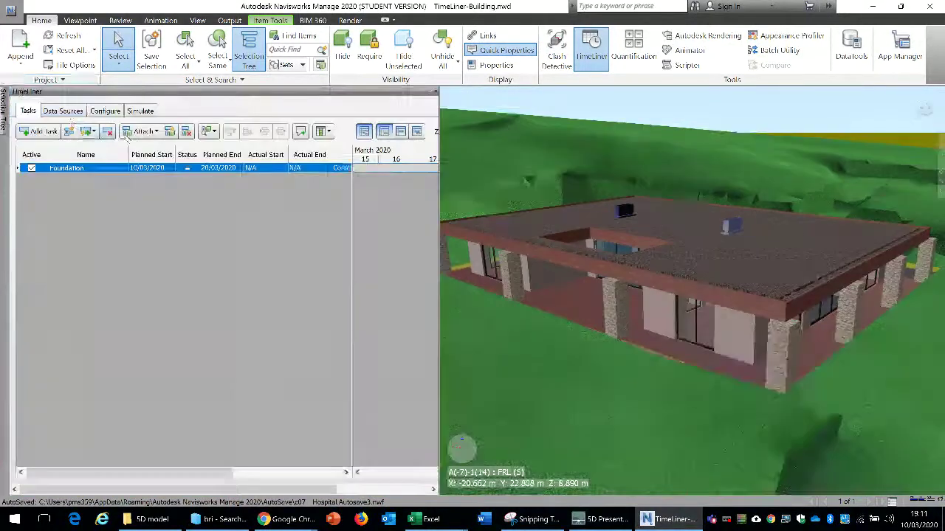
left_click_drag(368, 95, 468, 221)
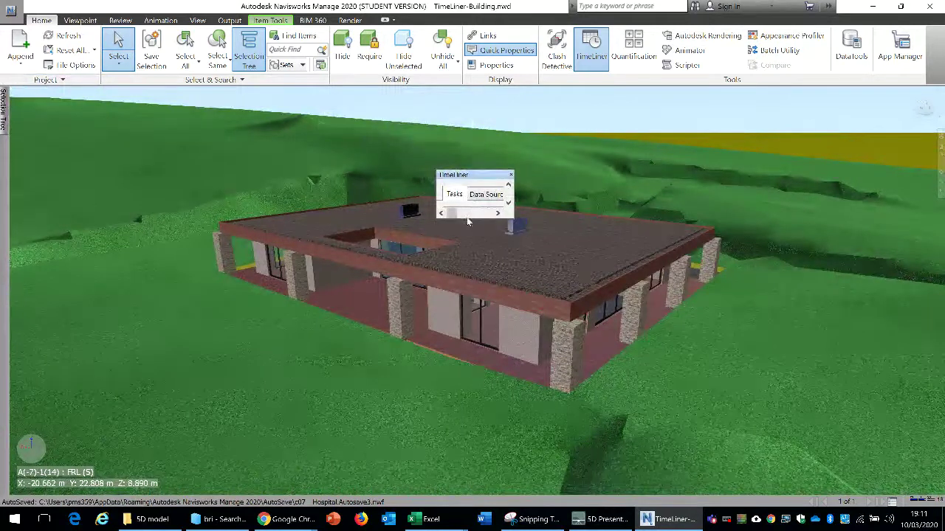
left_click(513, 221)
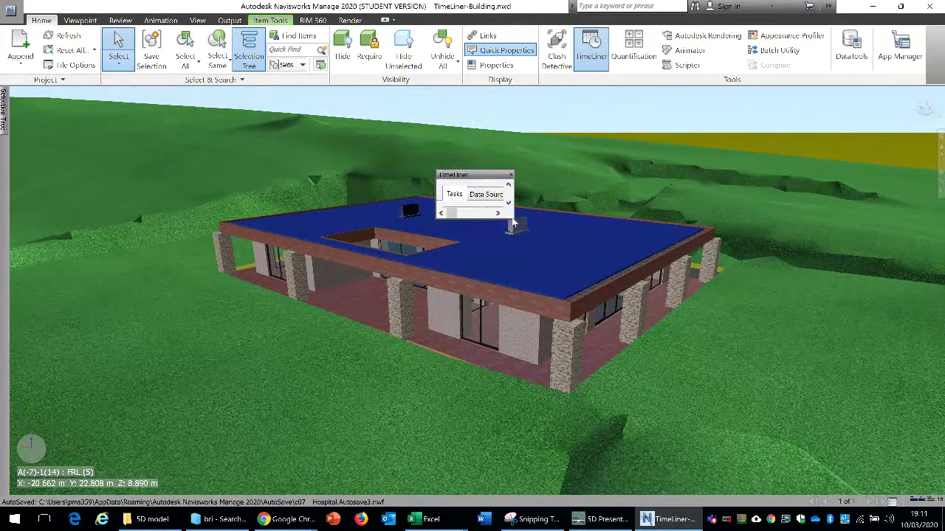
left_click_drag(512, 219, 923, 460)
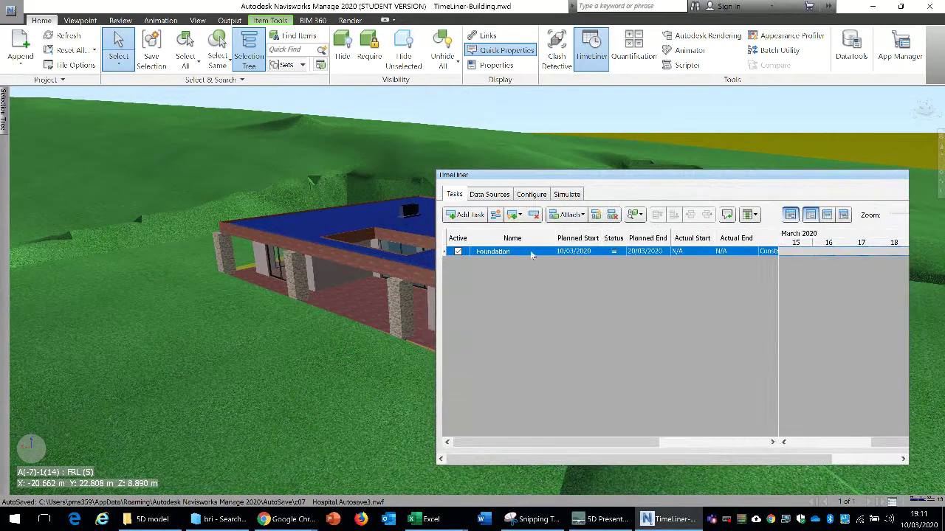
Step: Switch the Selection Tree to the Standard view, clear the current selection, and turn off the tree's auto-hide
mouse_move(4, 111)
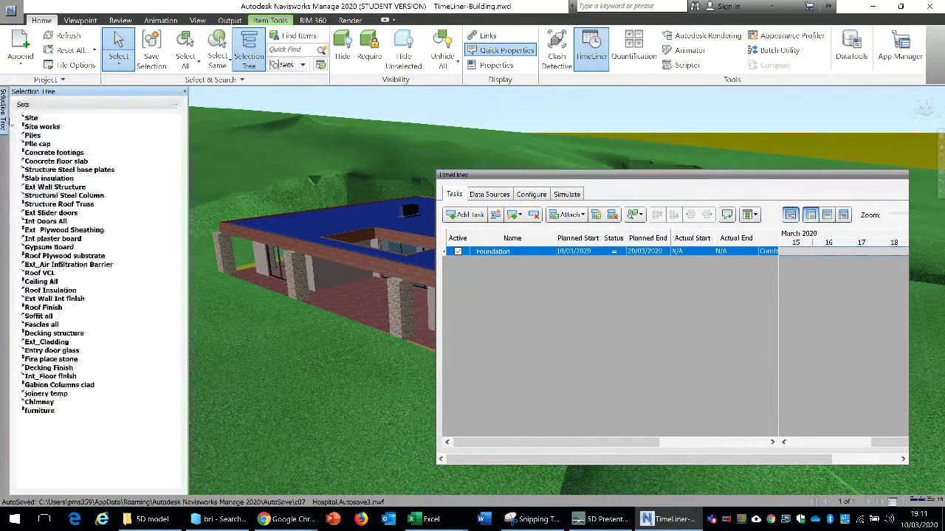
left_click(110, 109)
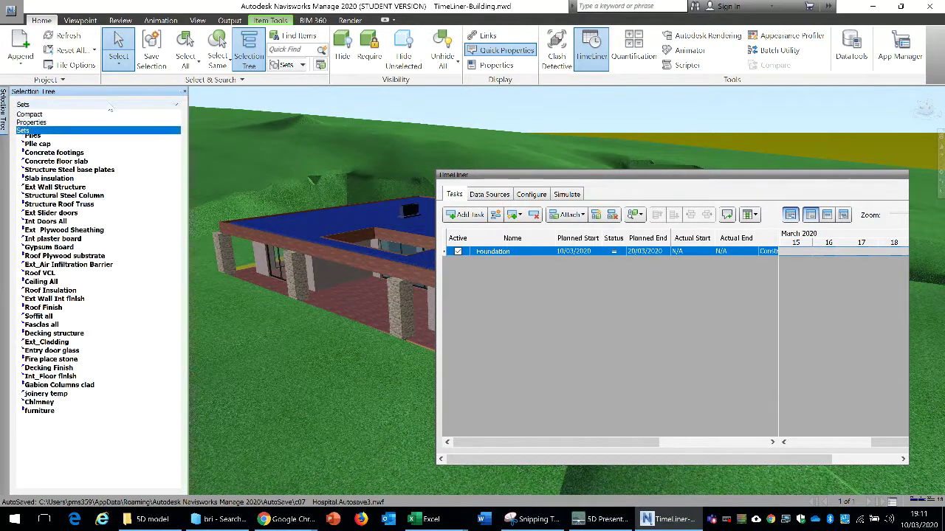
left_click(105, 114)
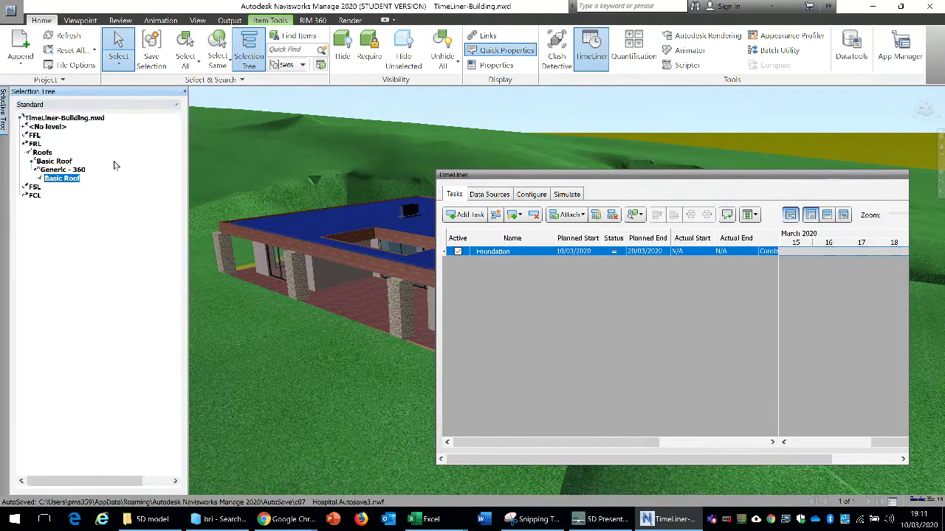
key("Escape")
right_click(494, 252)
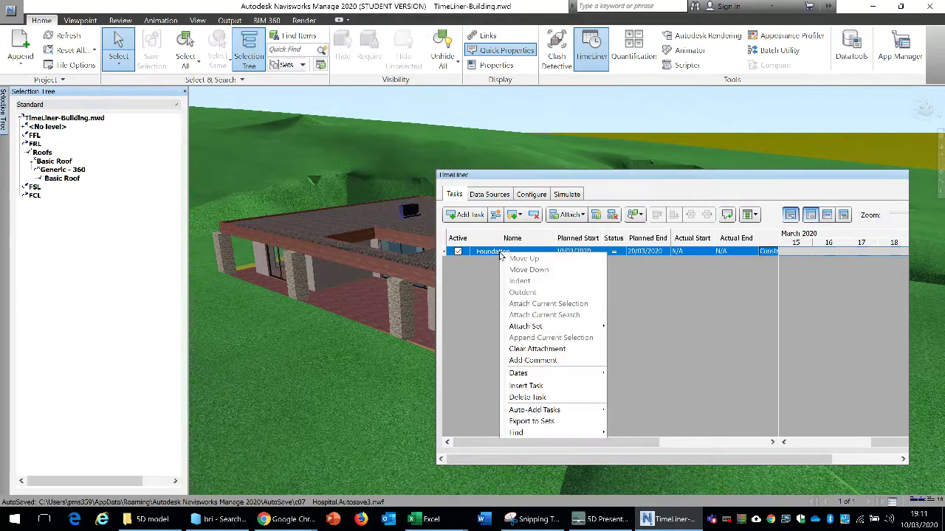
left_click(6, 107)
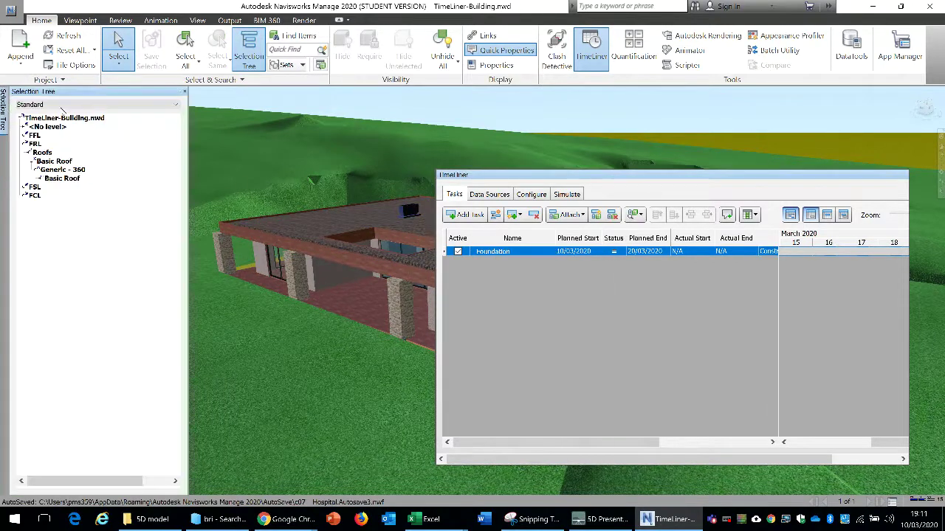
left_click(178, 104)
Step: Delete the Foundation task from the TimeLiner
left_click(515, 252)
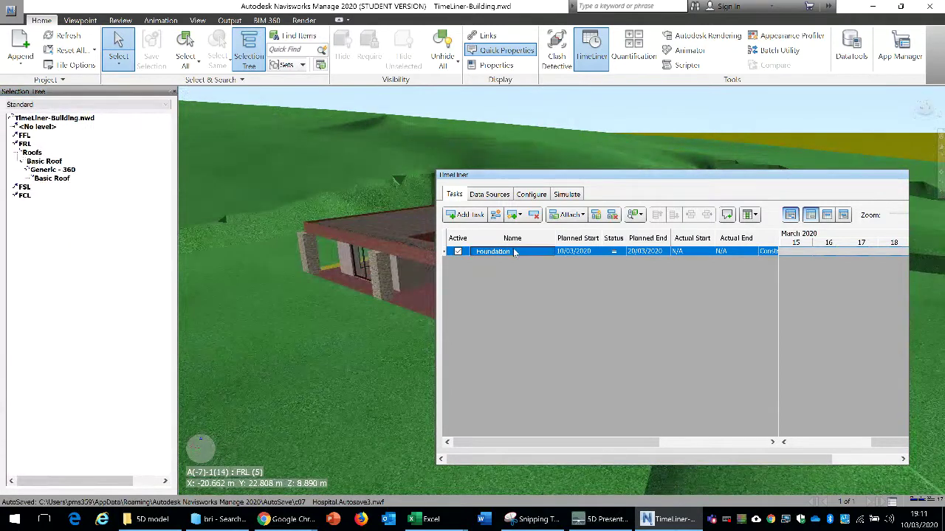
key("BackSpace")
right_click(492, 254)
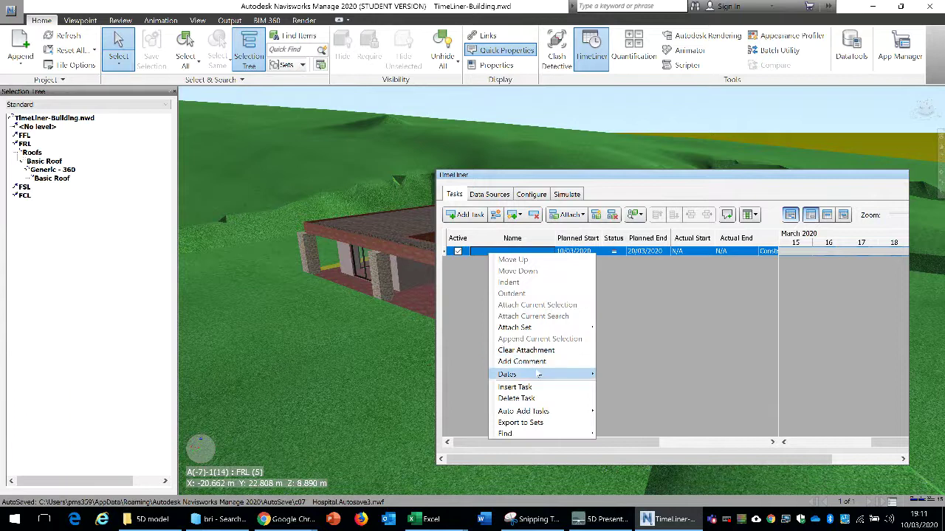
left_click(540, 398)
Step: Auto-add a TimeLiner task for every topmost layer of the model
right_click(495, 275)
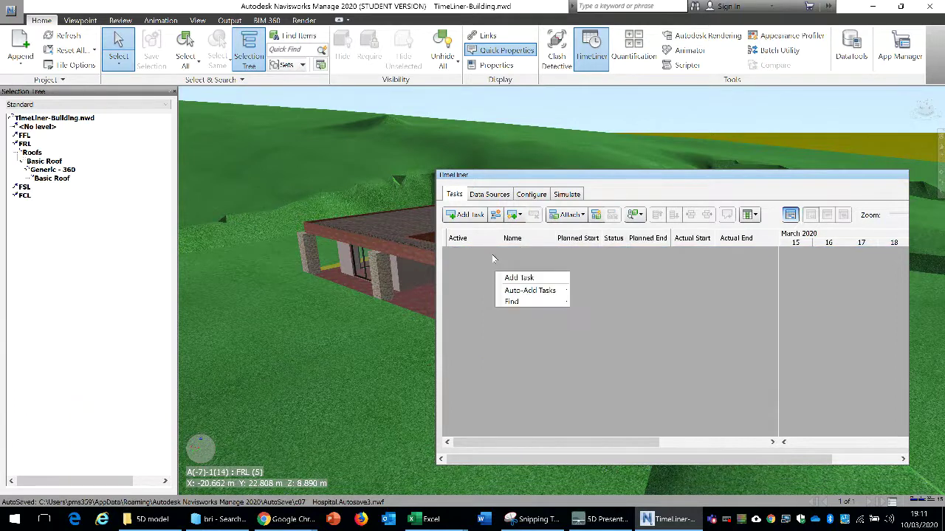
mouse_move(521, 293)
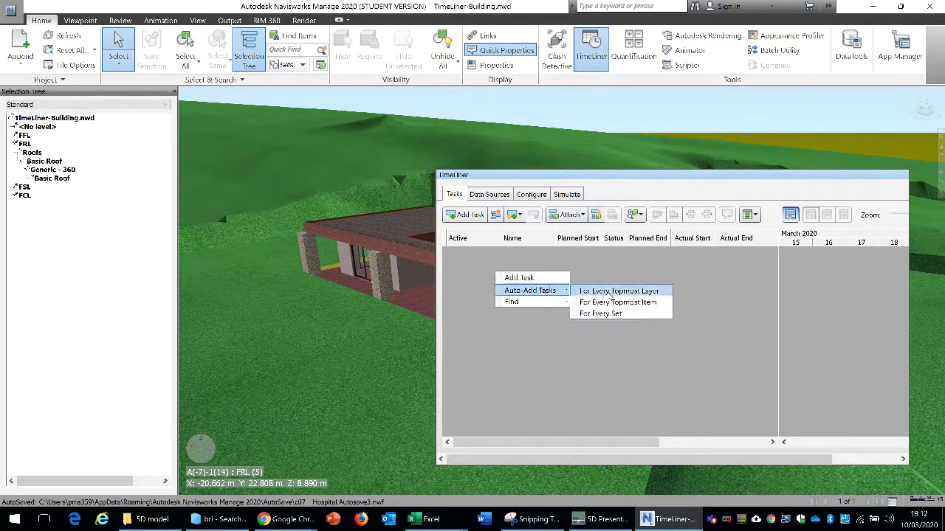
left_click(609, 291)
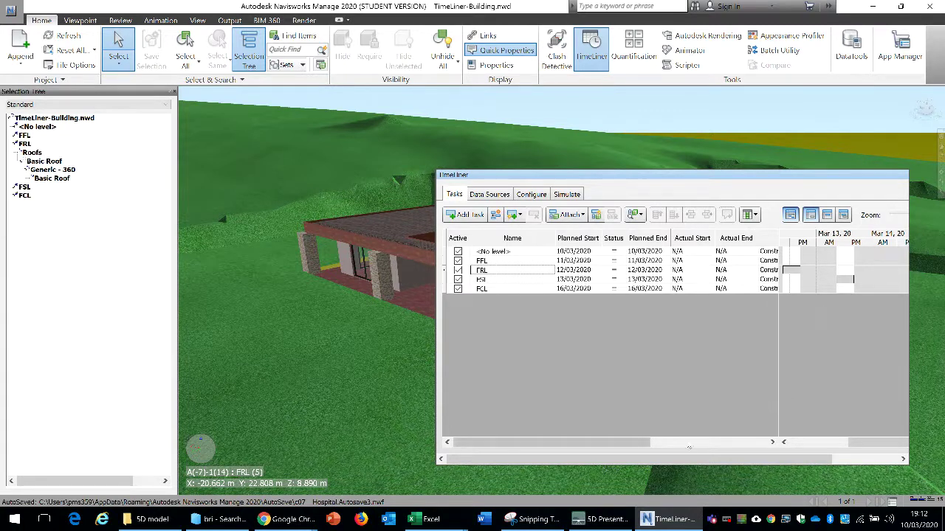
Step: Extend the <No level> and FFL task bars in the Gantt chart so both planned ends fall on 12/03/2020
left_click_drag(634, 443, 762, 452)
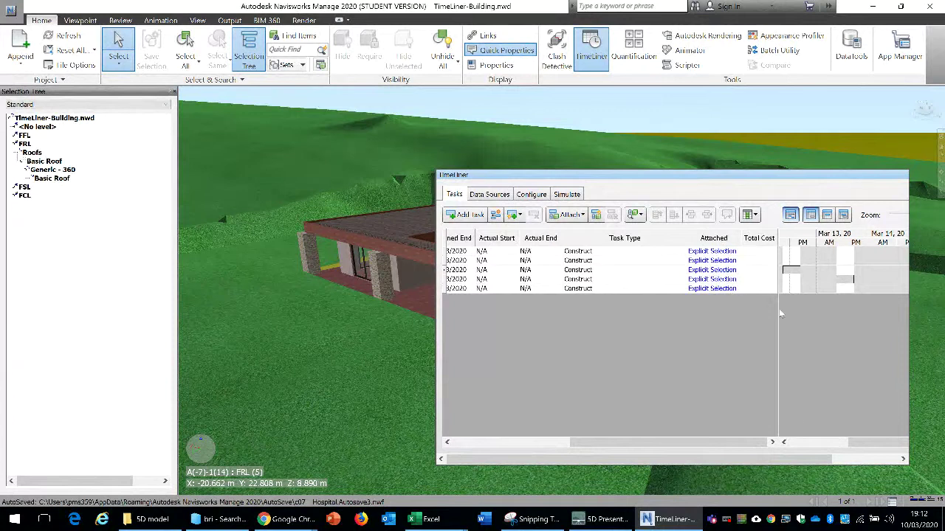
left_click_drag(604, 443, 487, 455)
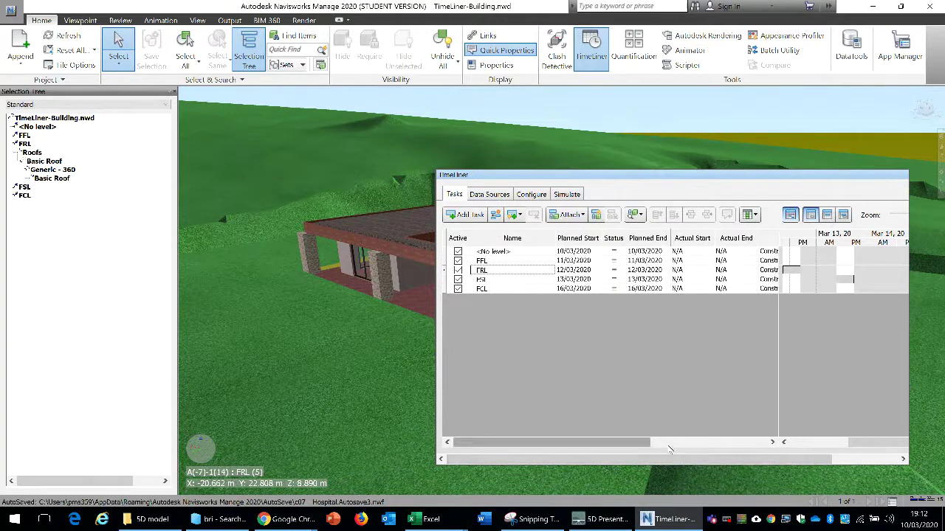
left_click(674, 447)
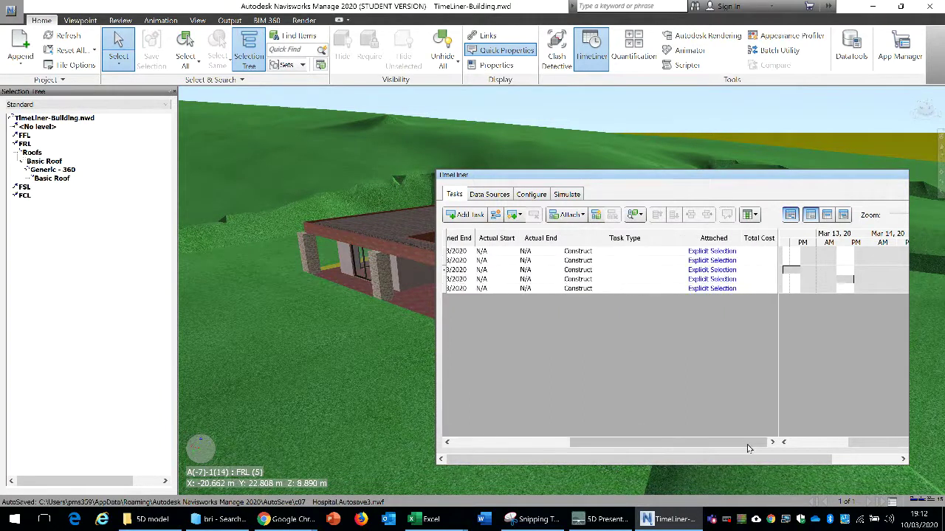
left_click(833, 443)
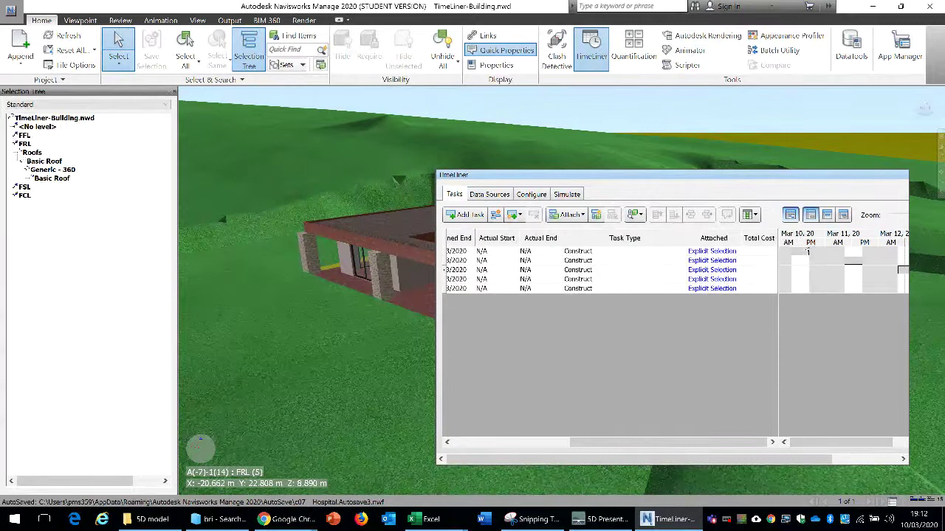
left_click(806, 252)
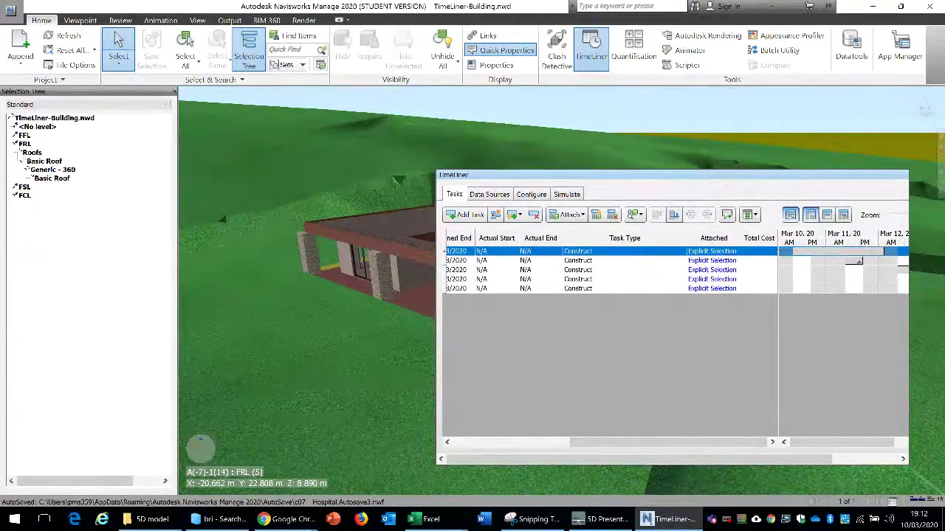
left_click_drag(859, 261, 916, 259)
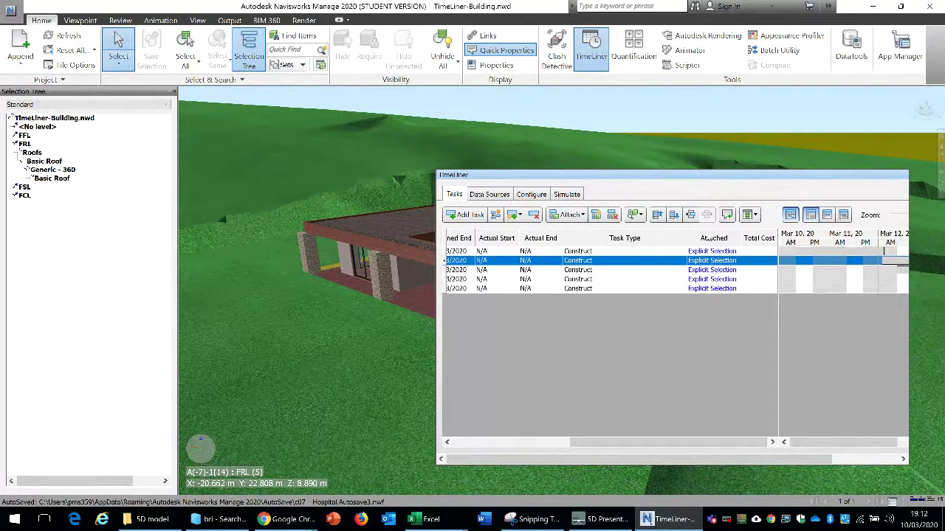
Step: Switch the Selection Tree to the Sets view and delete all the layer-based tasks from the TimeLiner
left_click(74, 105)
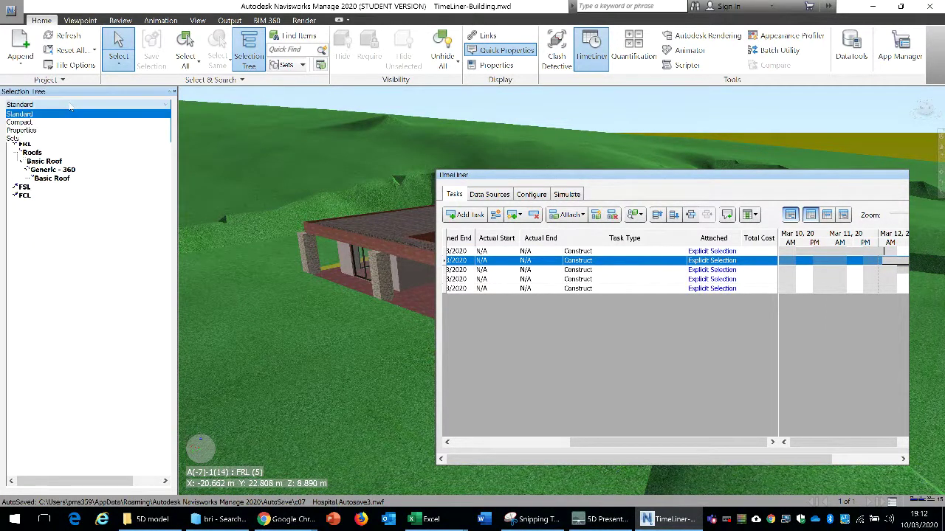
left_click(29, 138)
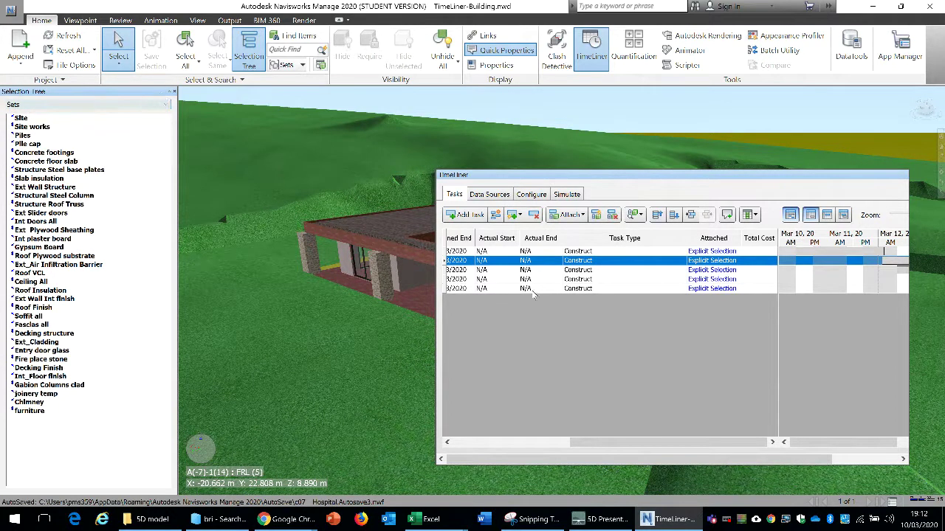
left_click(458, 289)
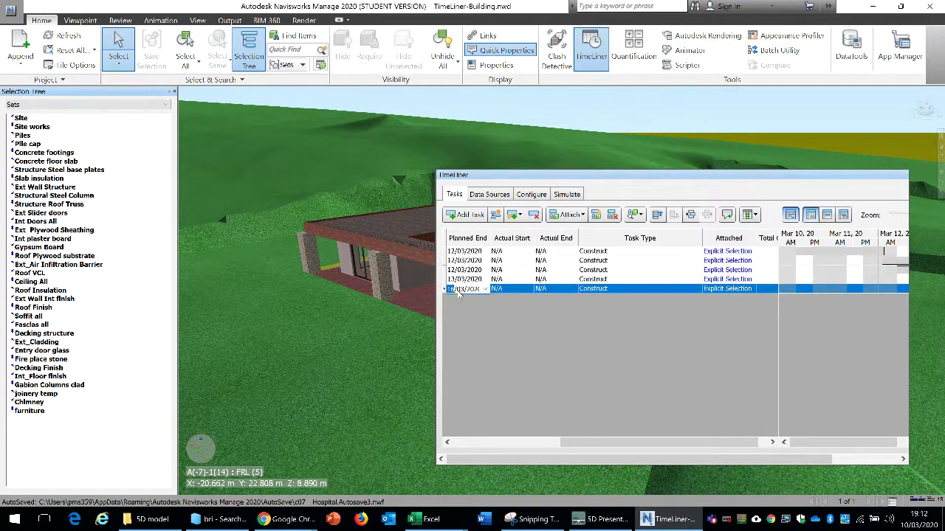
left_click(469, 255, "shift")
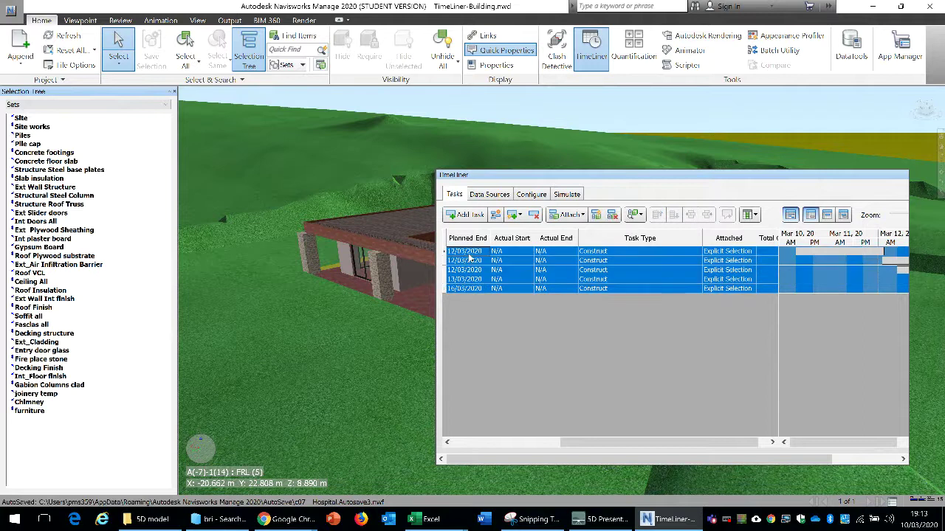
key("Delete")
Step: Auto-add a TimeLiner task for every set, check the tasks' attached sets, and reposition the TimeLiner window over the model
right_click(486, 289)
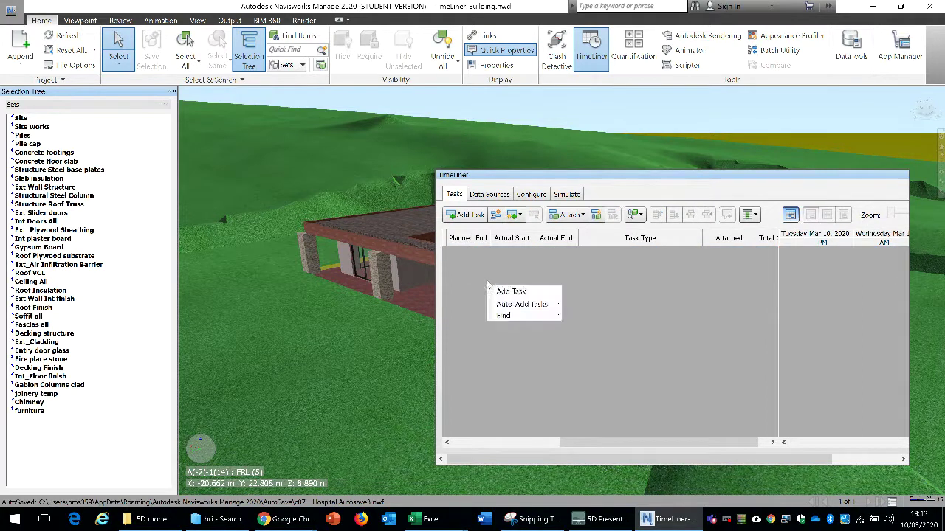
mouse_move(522, 304)
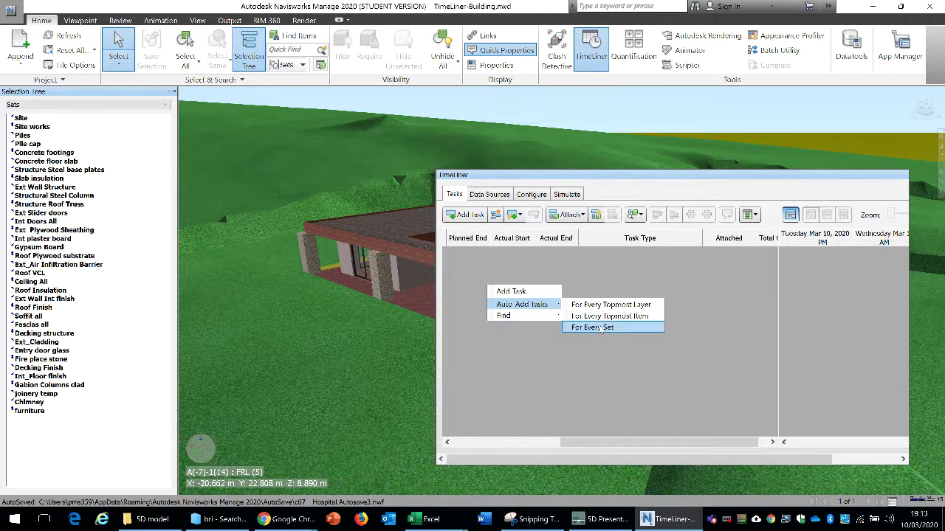
left_click(600, 329)
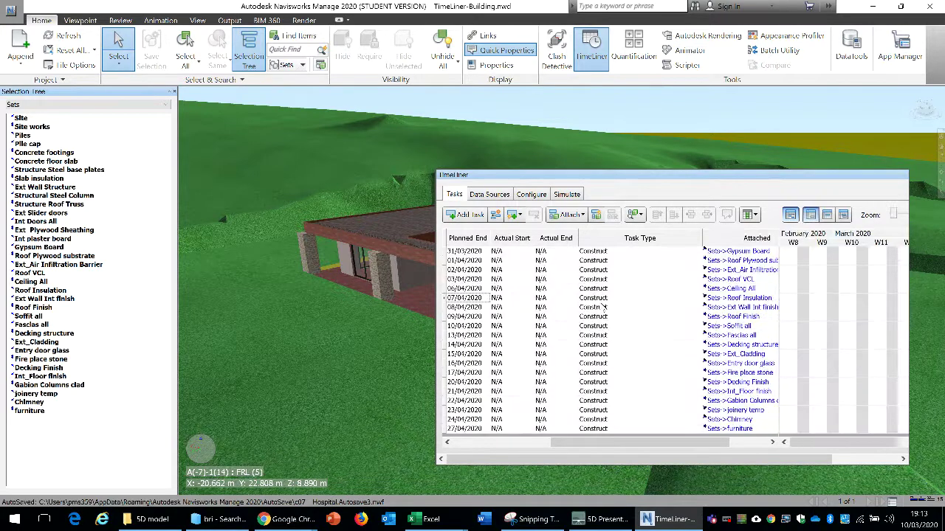
left_click_drag(587, 443, 475, 457)
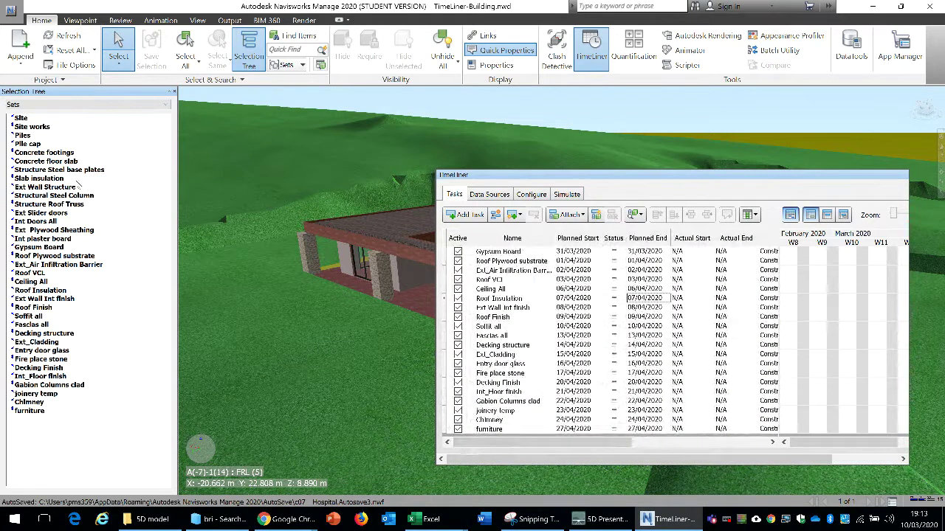
scroll(692, 310, "up", 5)
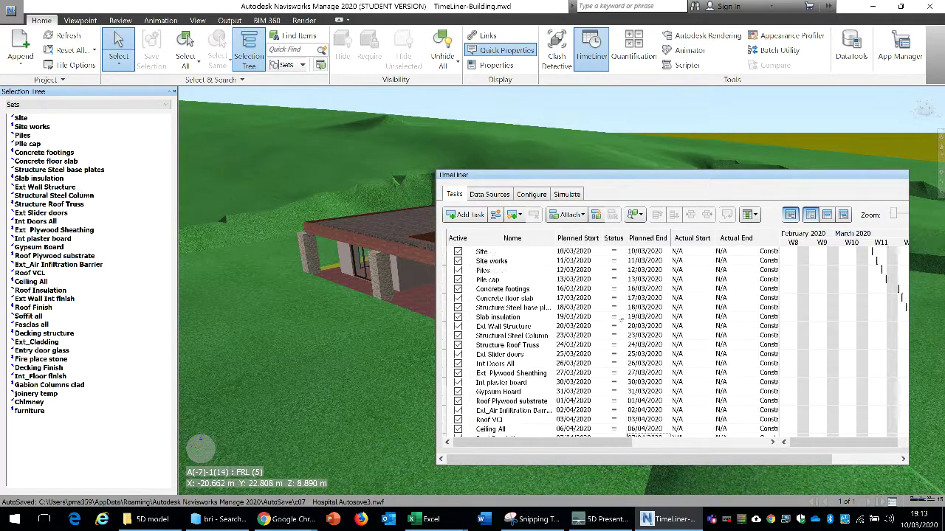
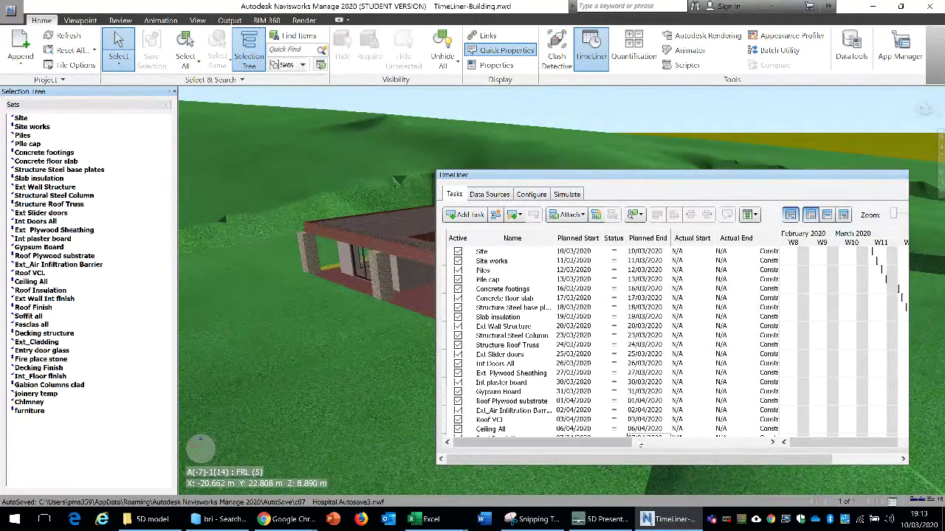
left_click_drag(609, 444, 747, 445)
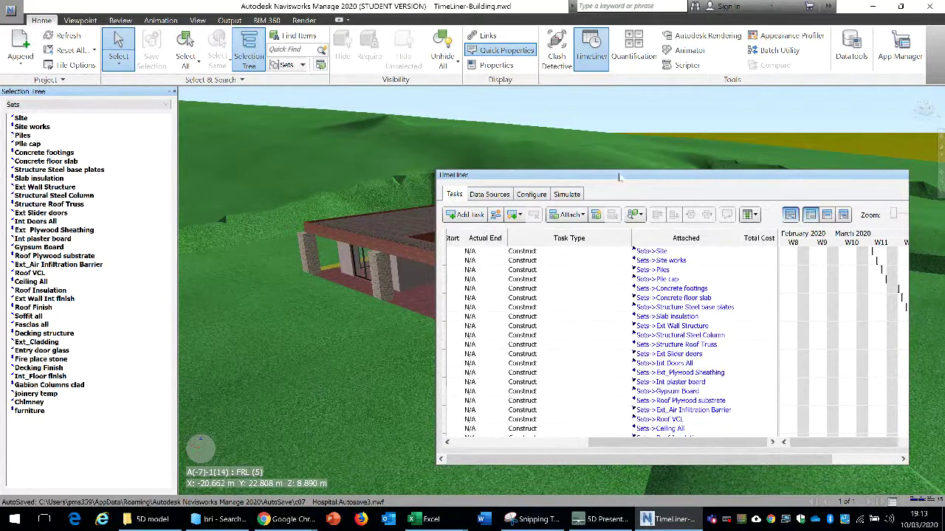
left_click_drag(620, 177, 517, 211)
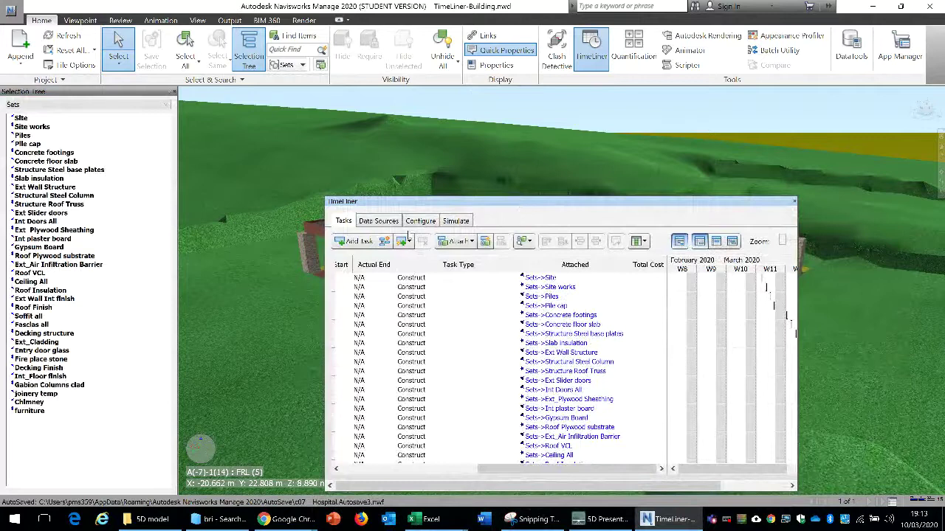
Step: Check which external schedule formats can be added as a data source, and return to the task list
left_click(384, 225)
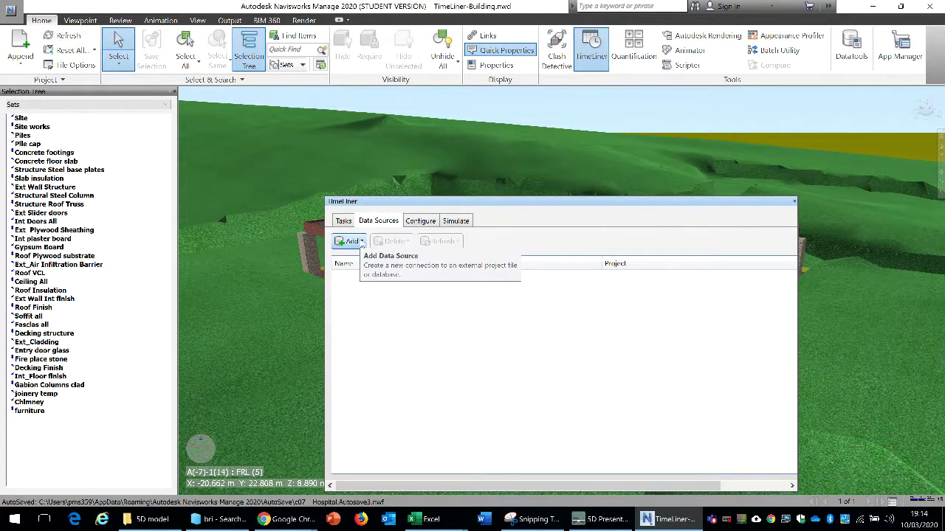
left_click(363, 245)
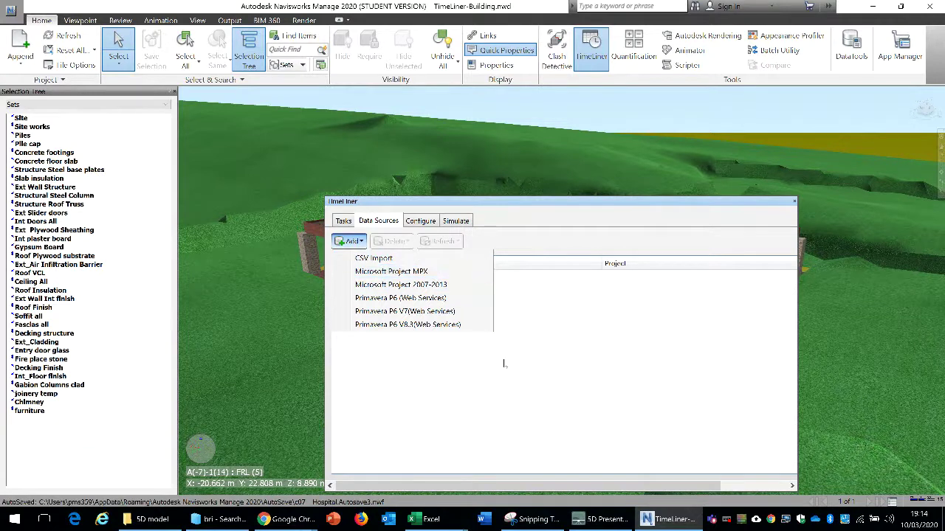
left_click(481, 338)
left_click(344, 221)
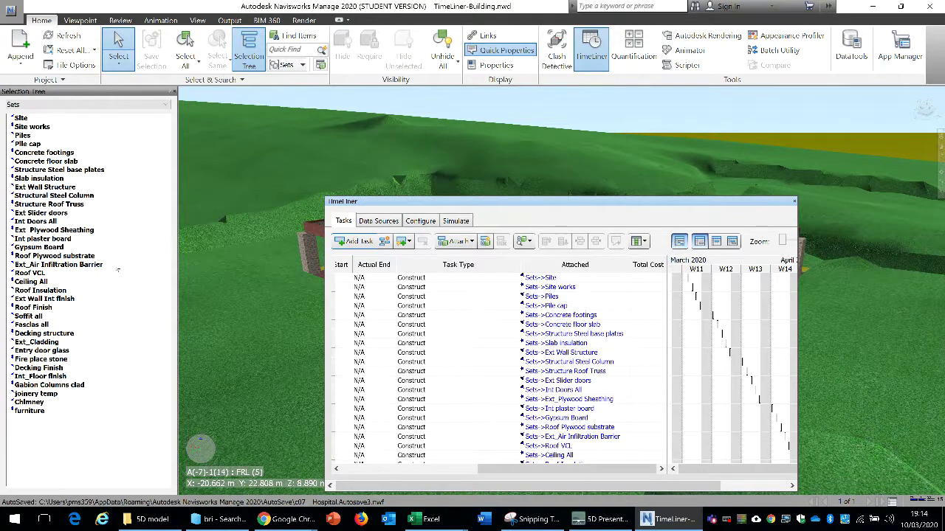
Step: Review the TimeLiner task types' appearance definitions and the current simulation settings
left_click(420, 222)
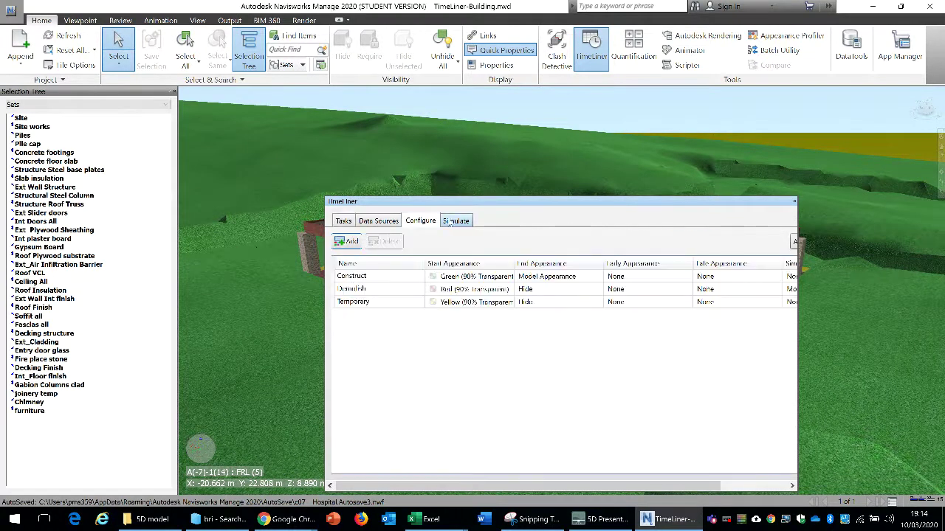
left_click(453, 220)
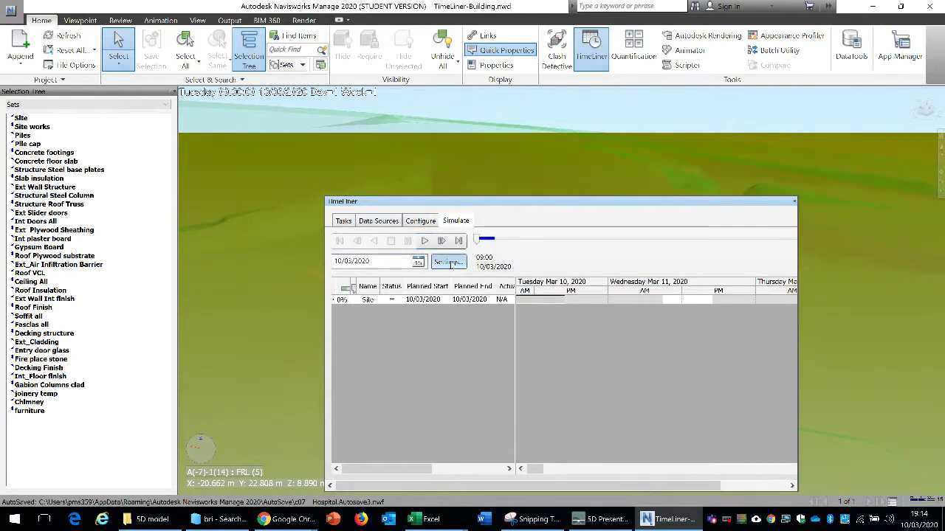
left_click(449, 263)
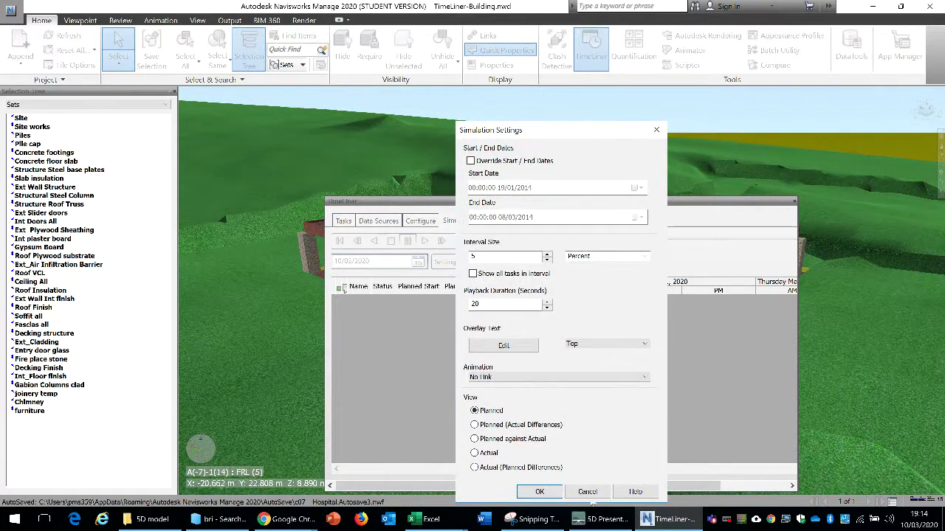
left_click(540, 491)
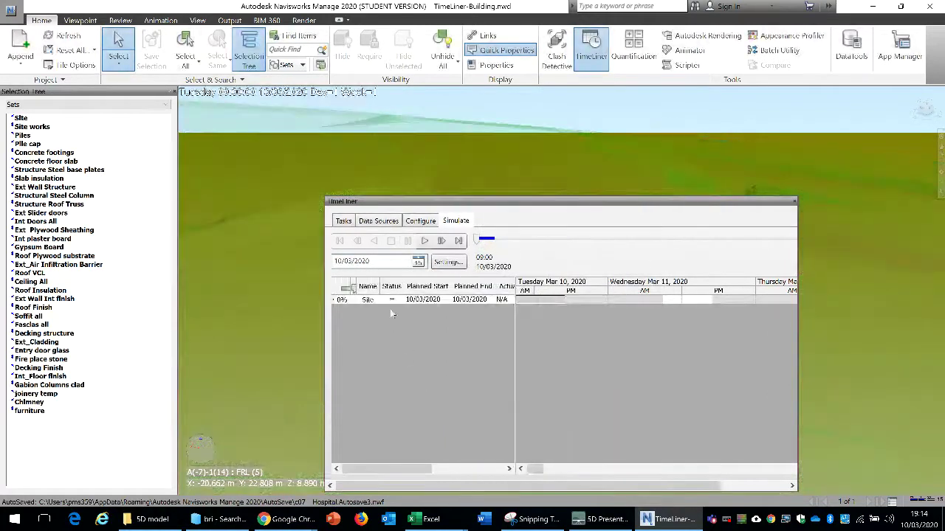
Step: Check the simulation's task columns and timeline, and review the planned dates in the task list
left_click(464, 468)
left_click(397, 471)
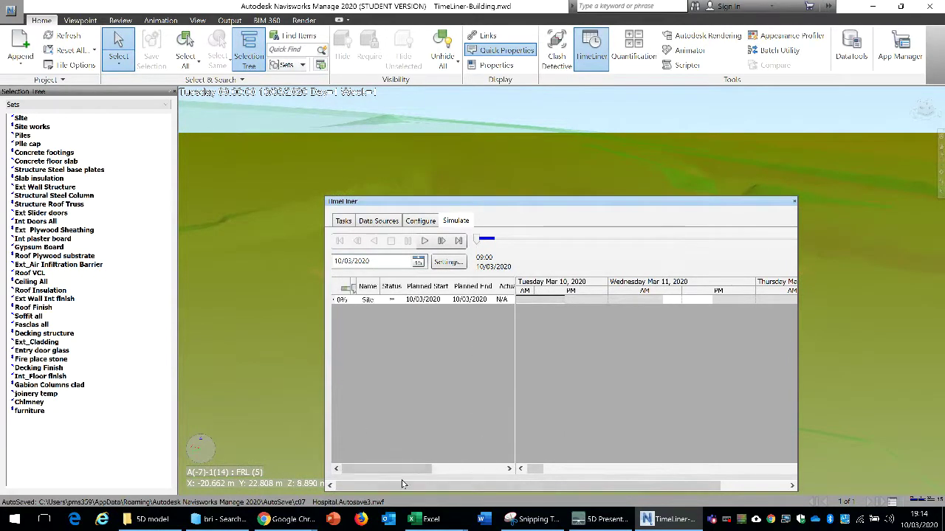
left_click(434, 470)
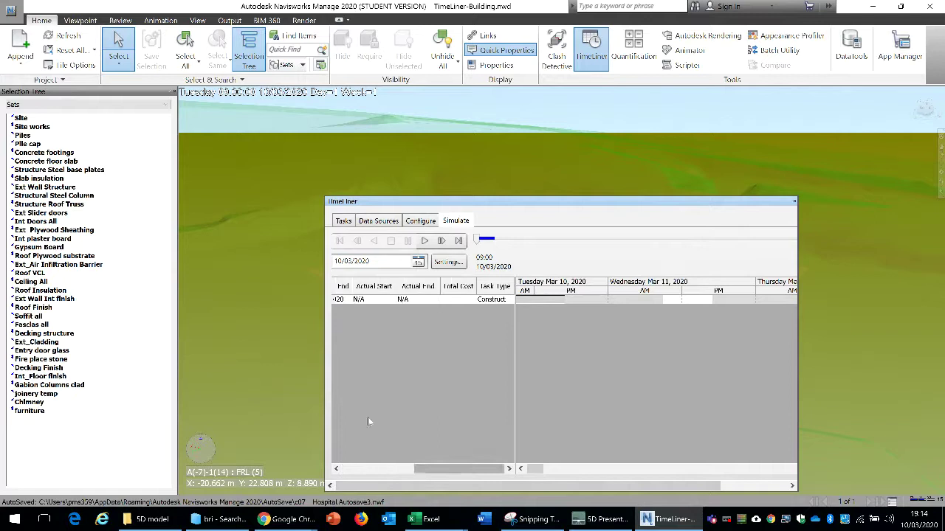
scroll(486, 472, "right", 3)
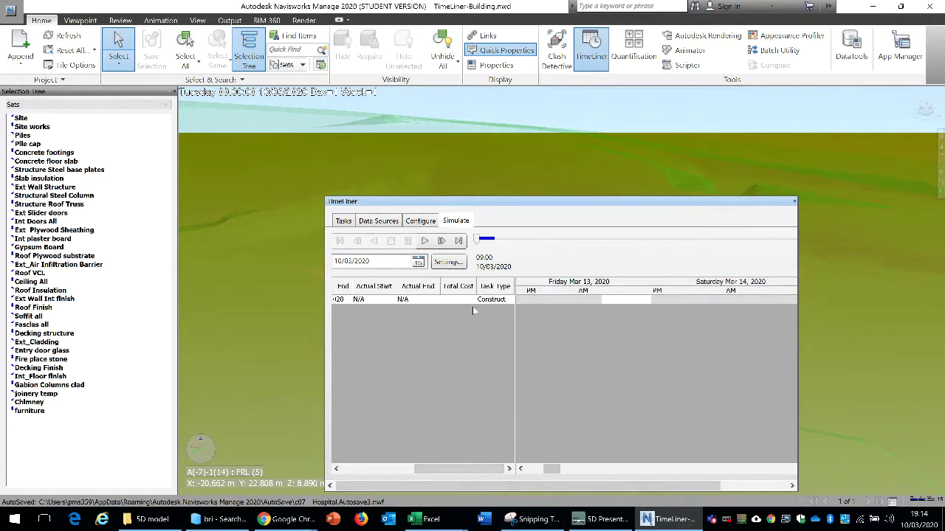
left_click(343, 221)
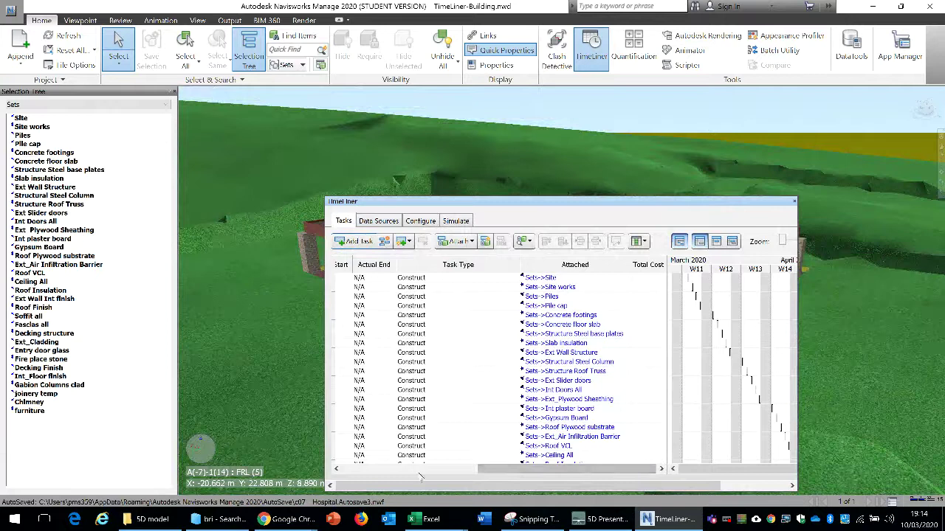
scroll(420, 476, "left", 5)
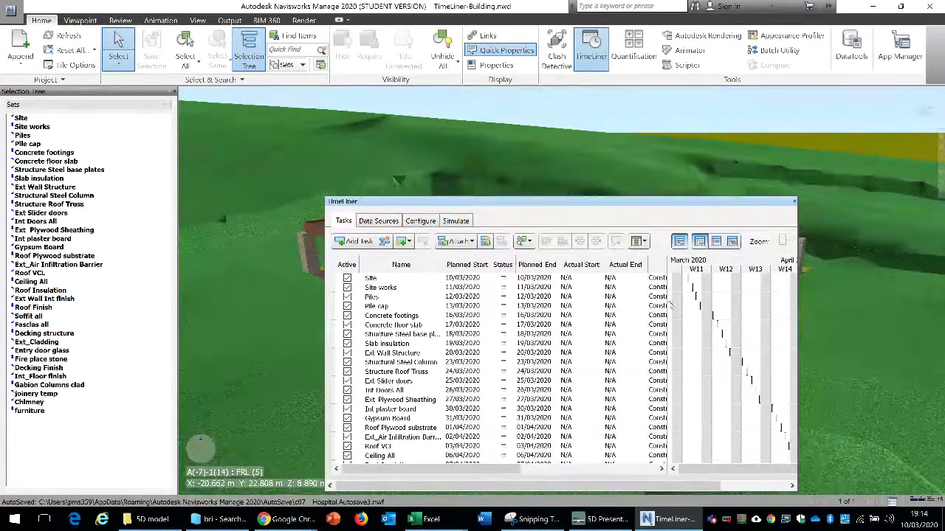
scroll(671, 305, "down", 1)
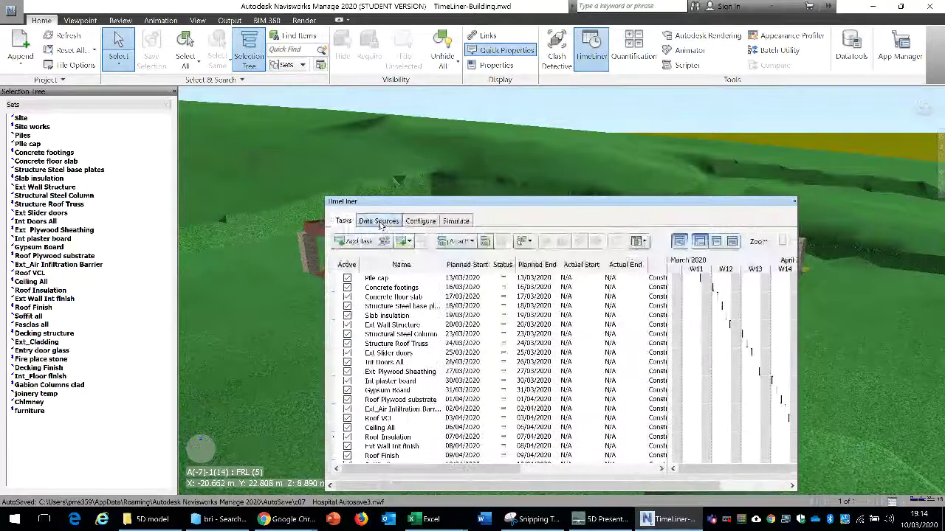
Step: Override the simulation dates with a start date of 09/03/2020 and an end date of 30/04/2020
left_click(455, 220)
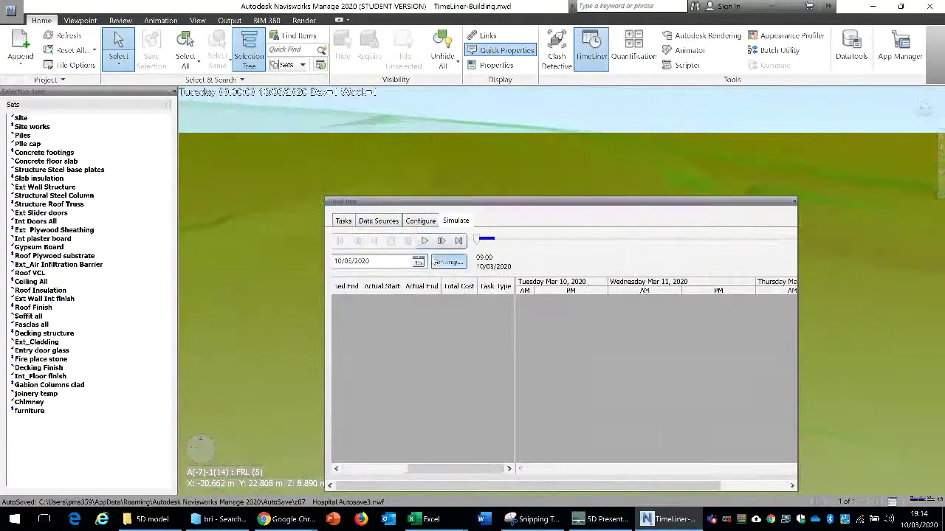
left_click(448, 262)
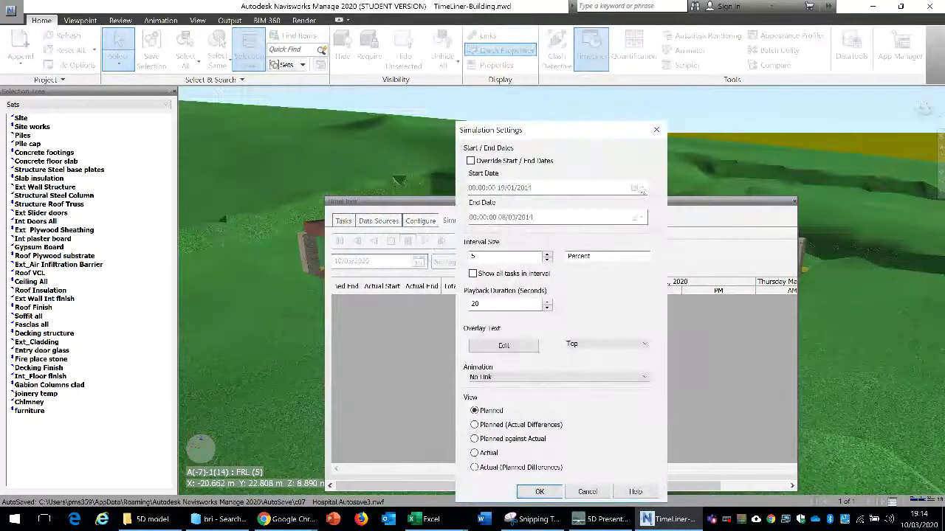
left_click(499, 161)
left_click(640, 189)
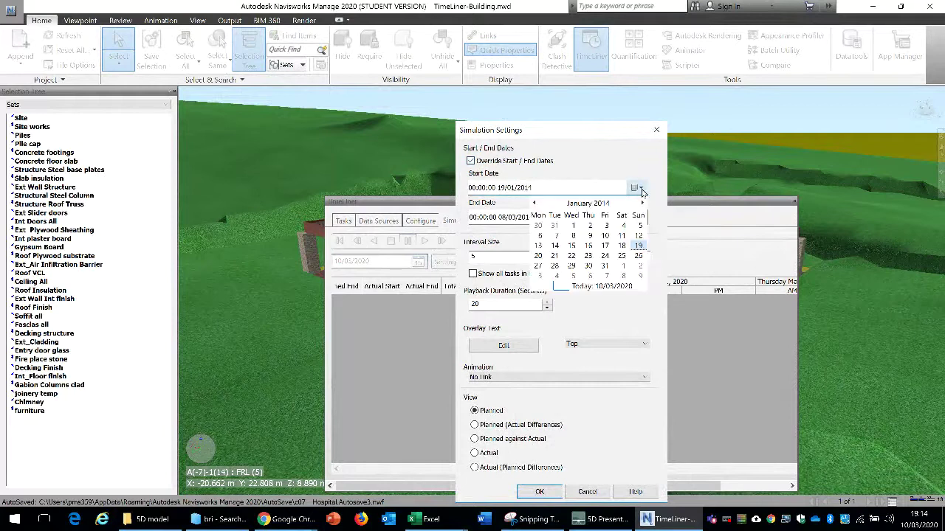
left_click(595, 287)
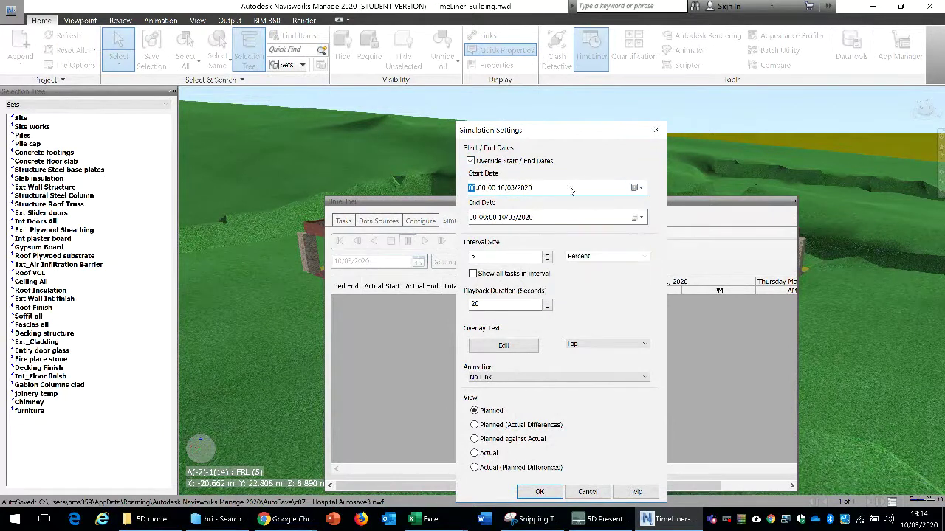
left_click(640, 189)
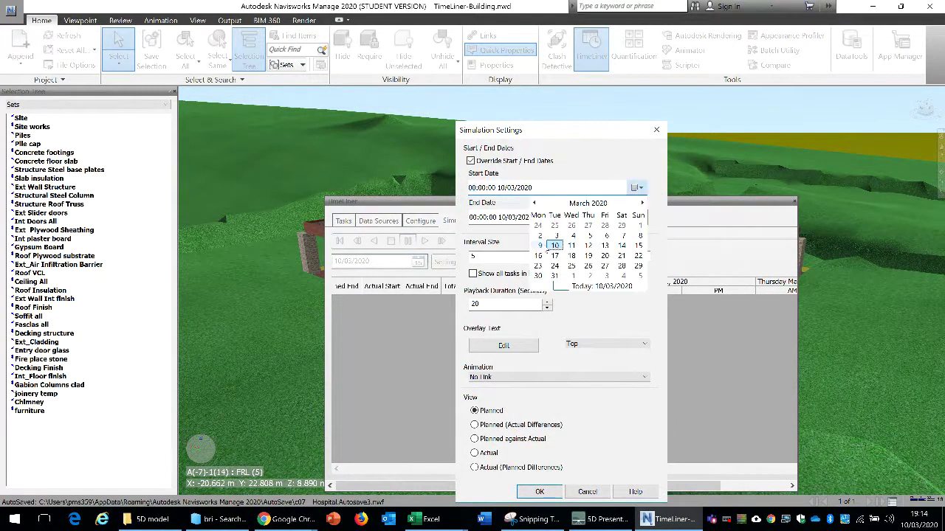
left_click(540, 246)
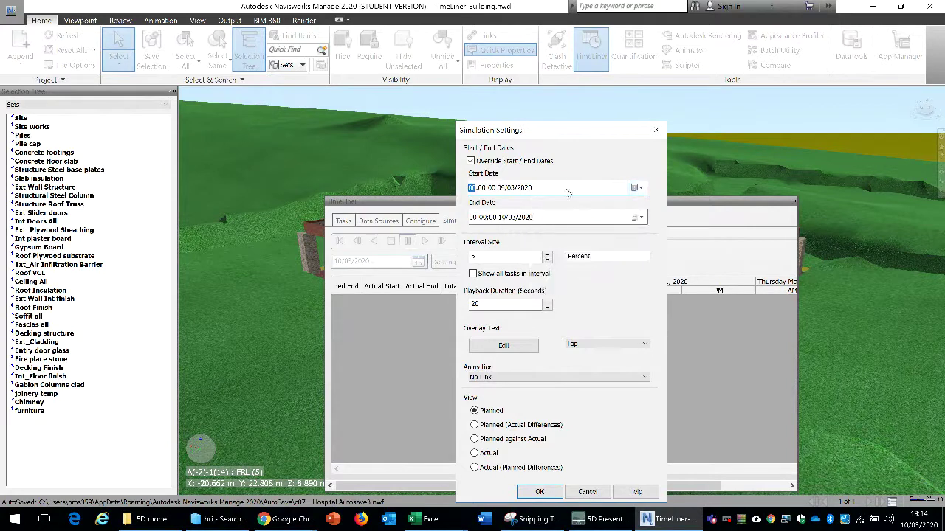
left_click(640, 218)
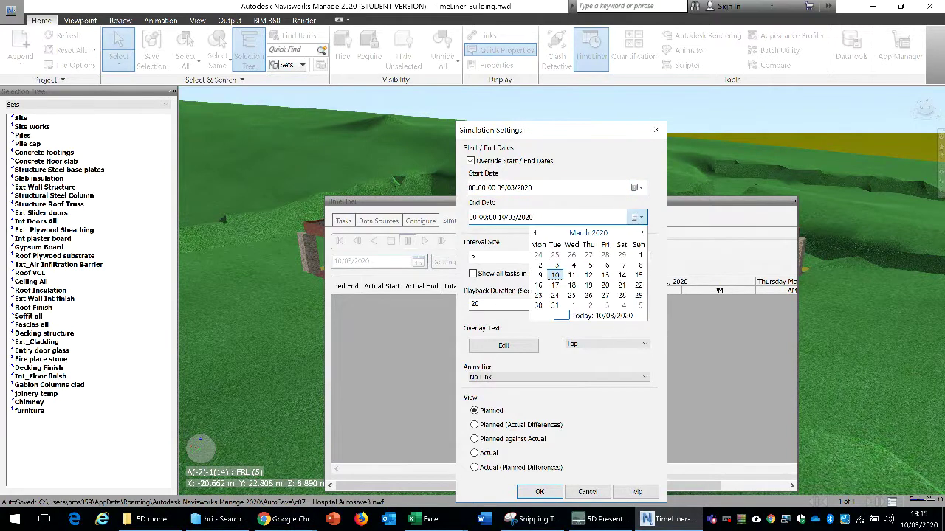
left_click(641, 233)
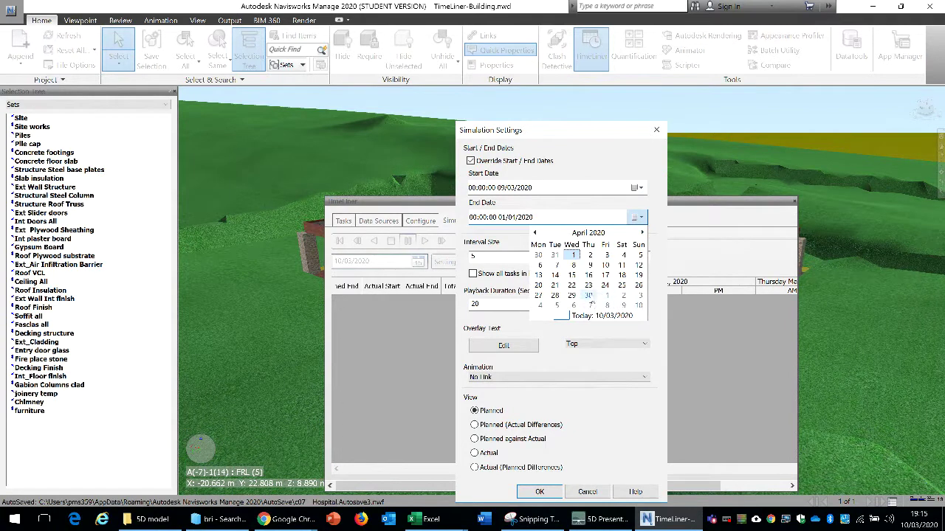
left_click(589, 296)
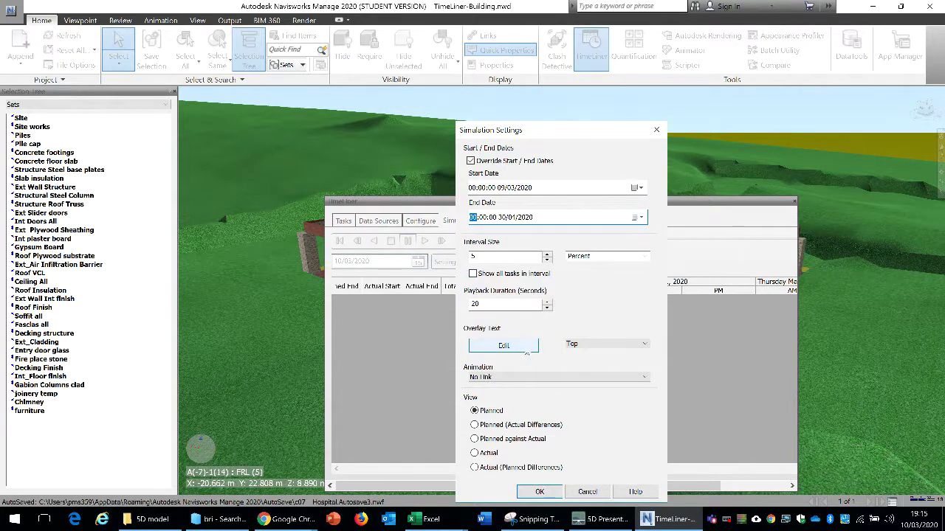
Step: Add a new line holding the currently active tasks to the simulation's overlay text
left_click(525, 351)
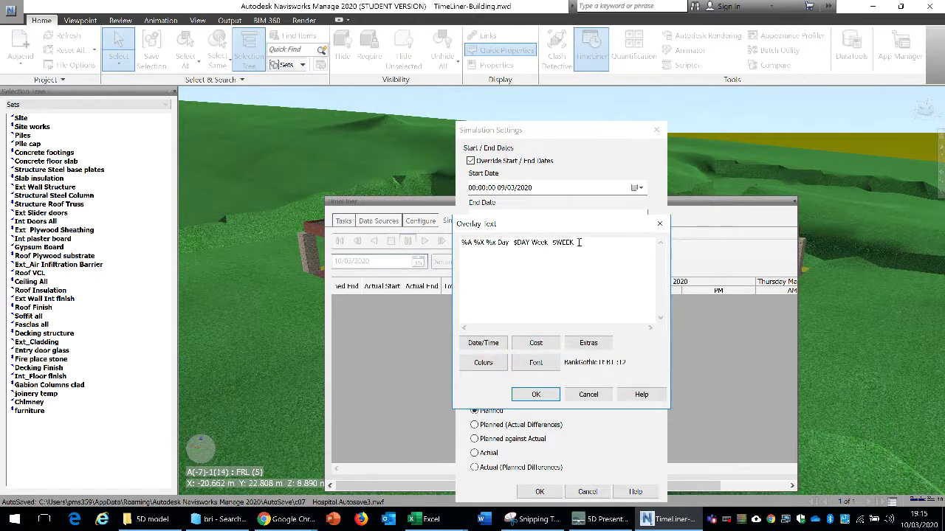
key("Escape")
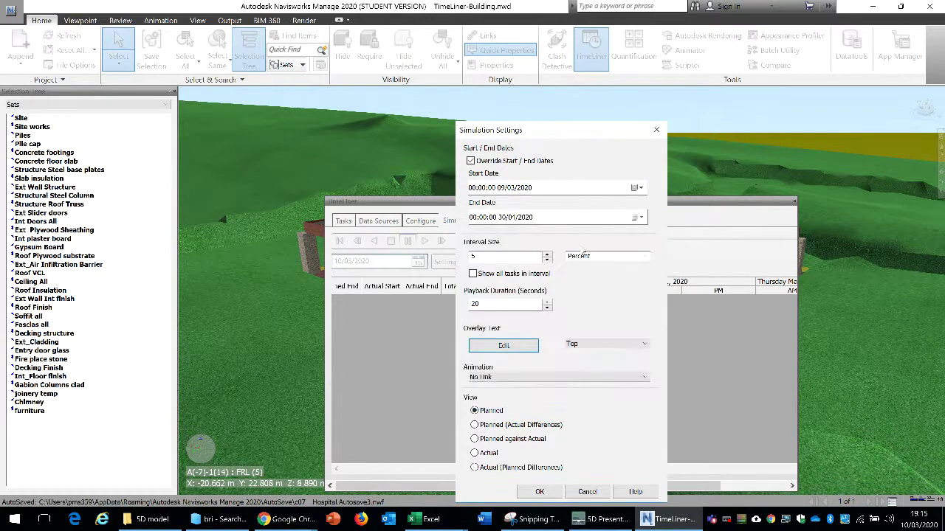
left_click(536, 348)
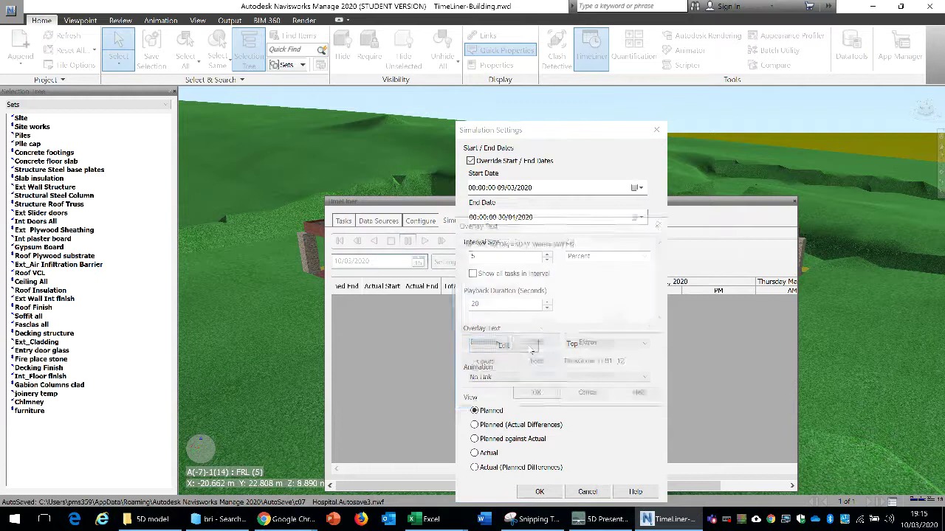
left_click(595, 346)
left_click(613, 402)
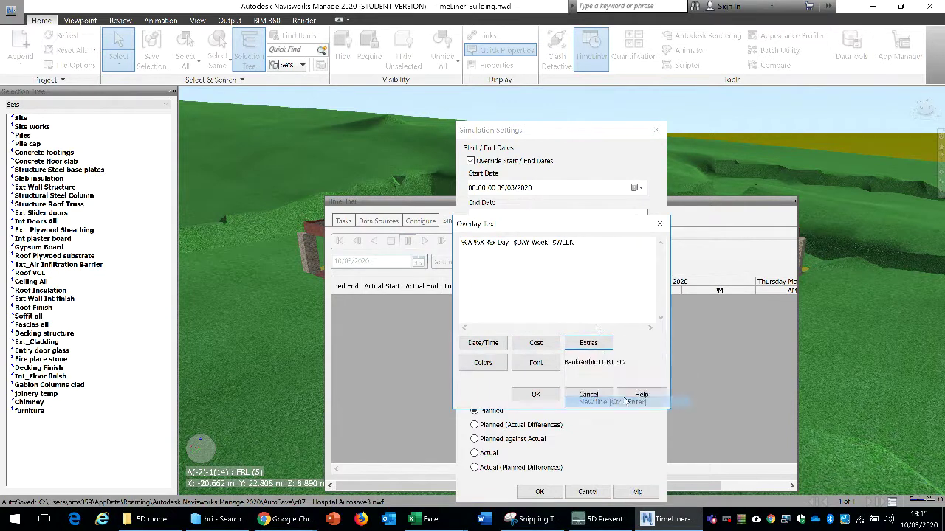
left_click(581, 346)
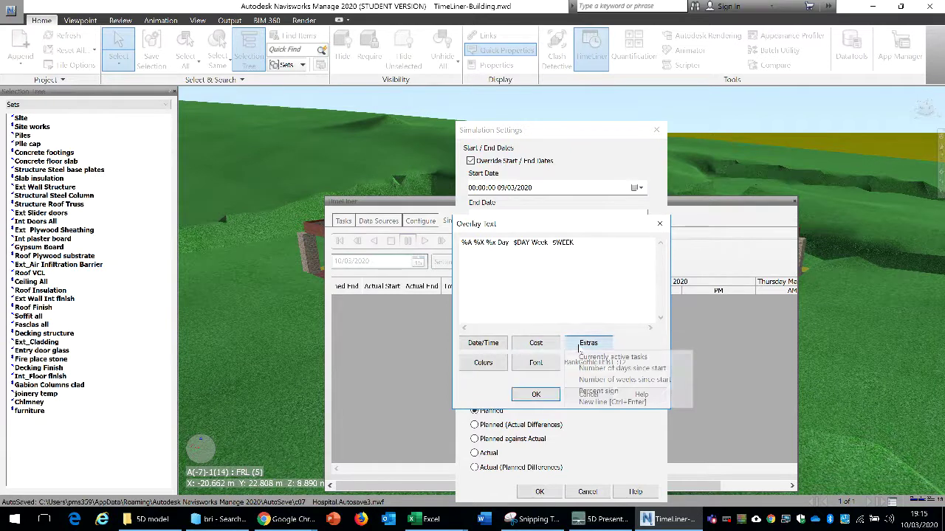
left_click(613, 357)
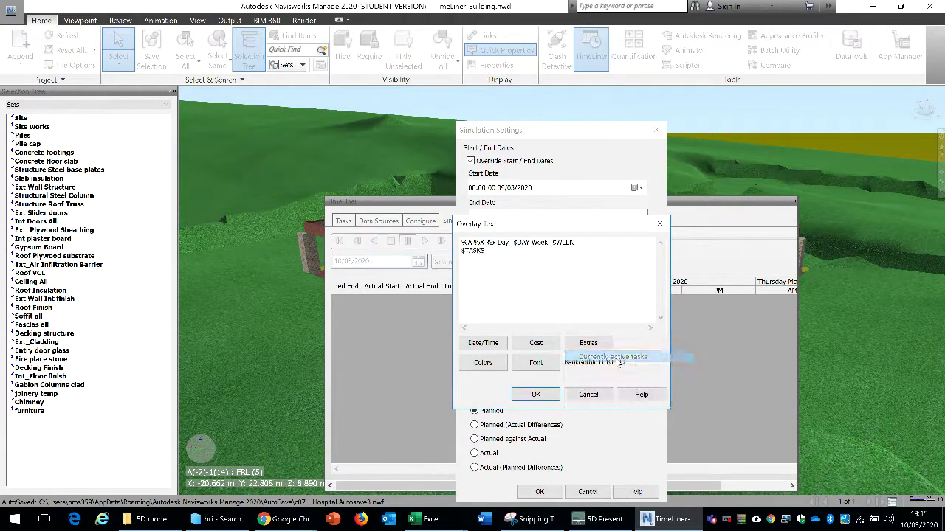
Step: Append the red colour code after $TASKS in the overlay text and begin another new line
left_click(490, 365)
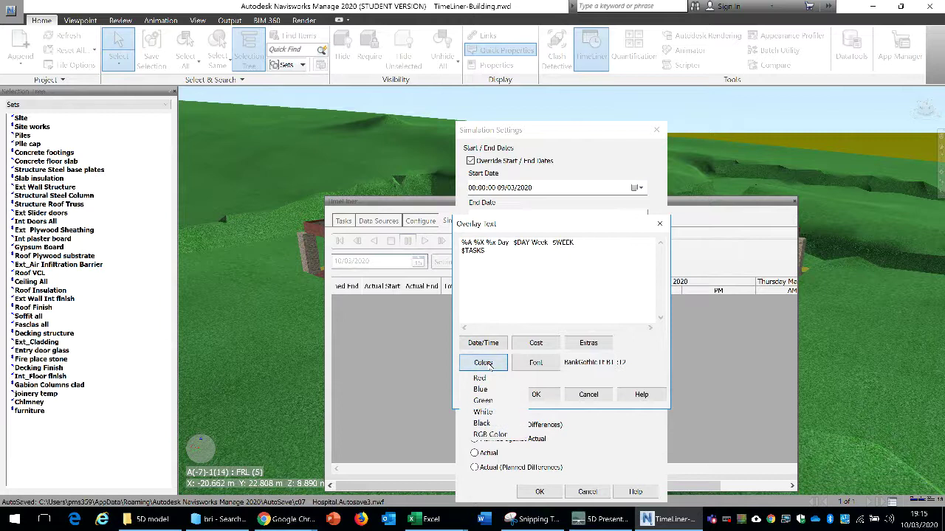
left_click(480, 377)
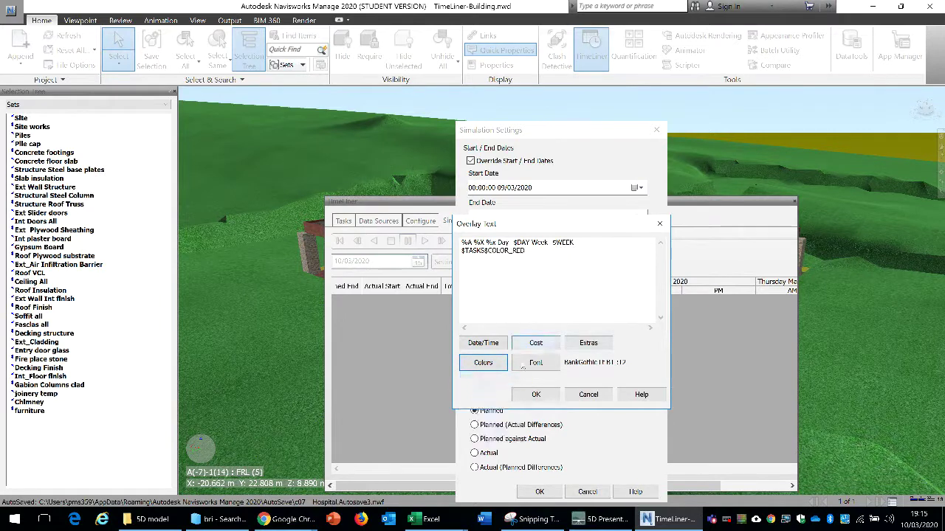
left_click(590, 344)
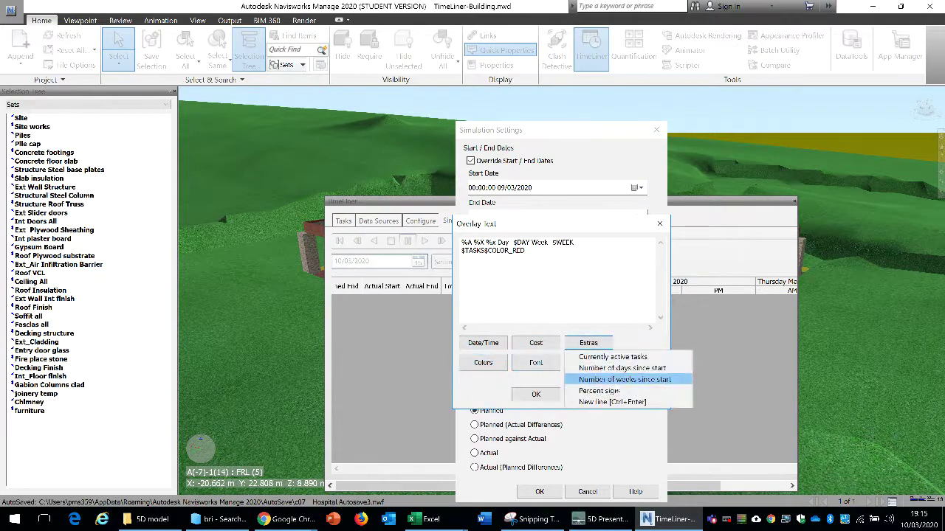
key("Escape")
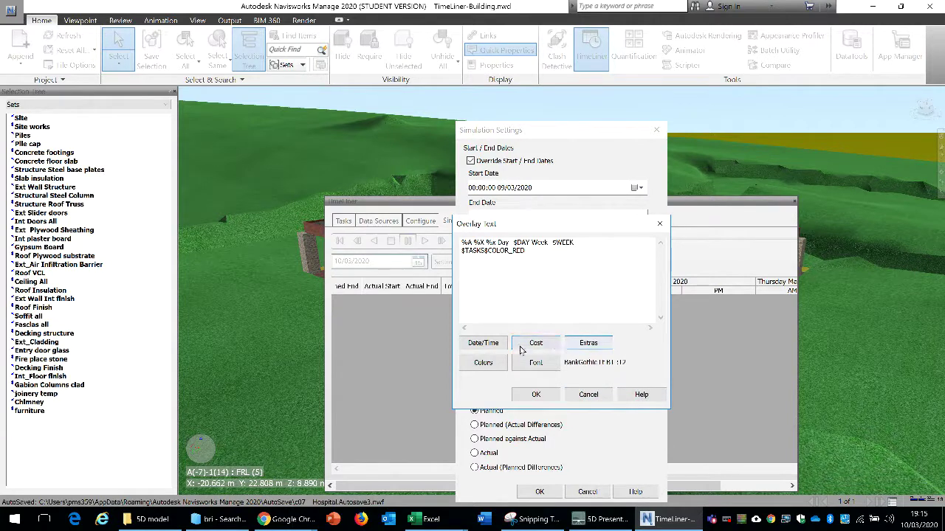
left_click(584, 344)
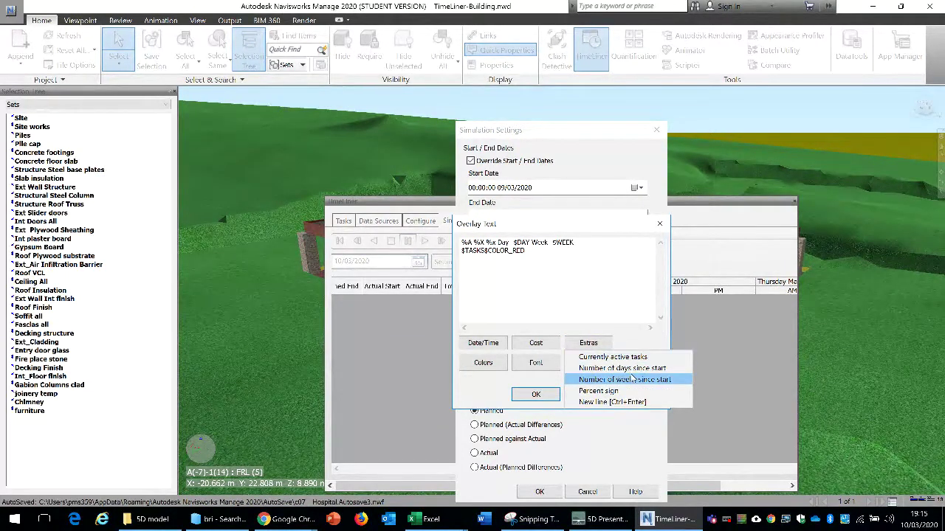
Step: Add the blue colour code and the number of days since start on the overlay's third line, and accept the text
left_click(483, 363)
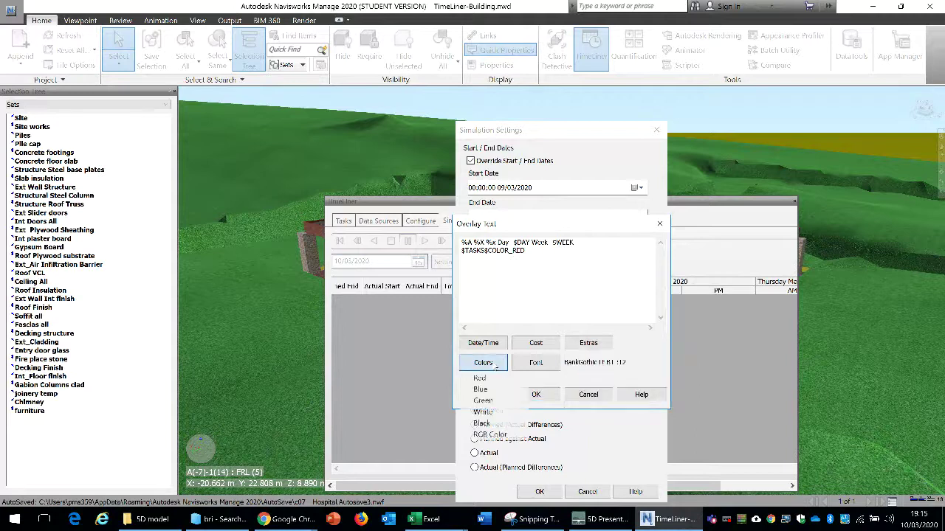
left_click(487, 390)
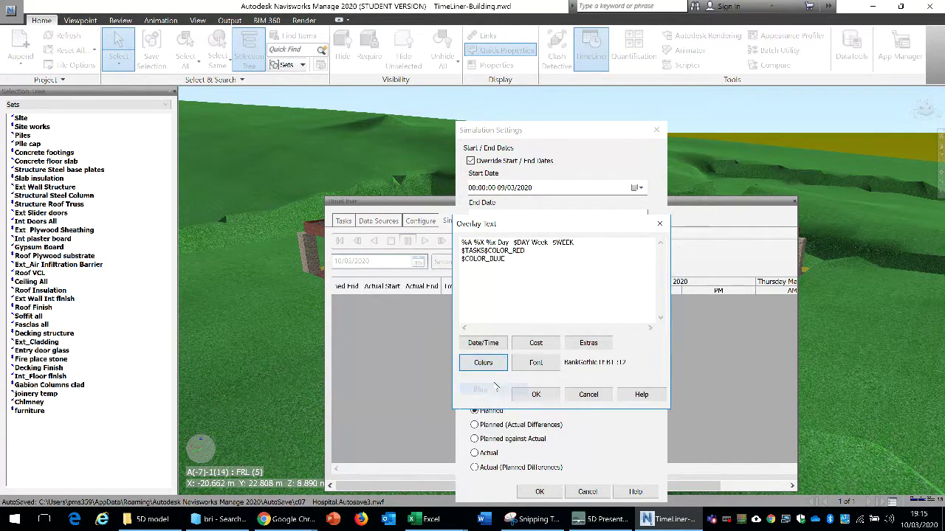
left_click(595, 347)
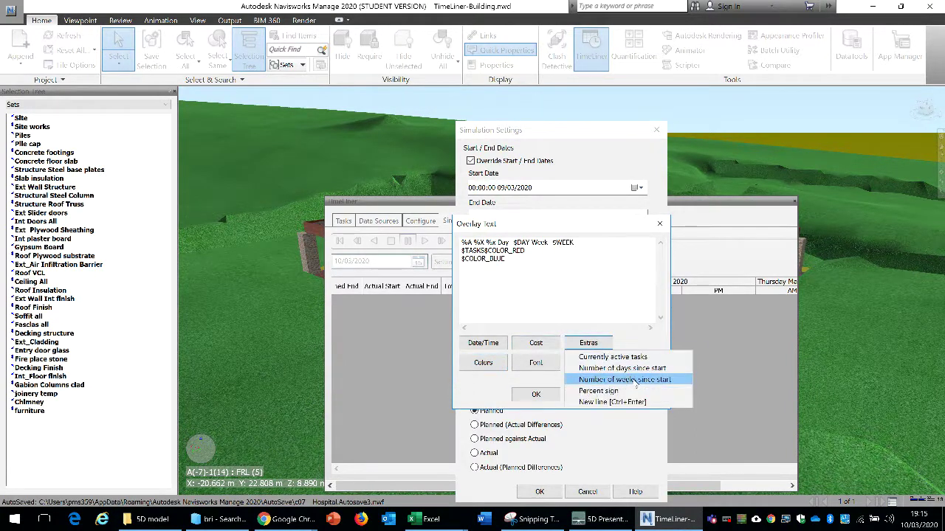
left_click(624, 369)
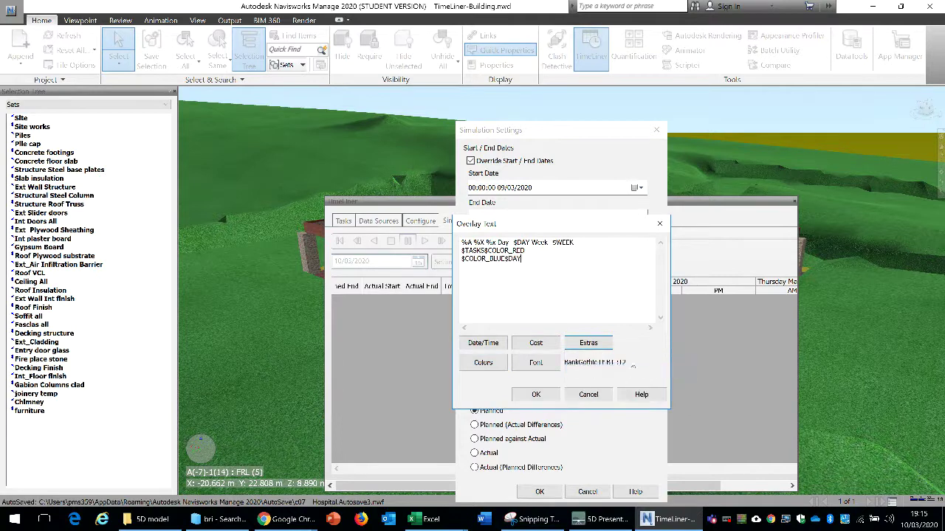
left_click(536, 395)
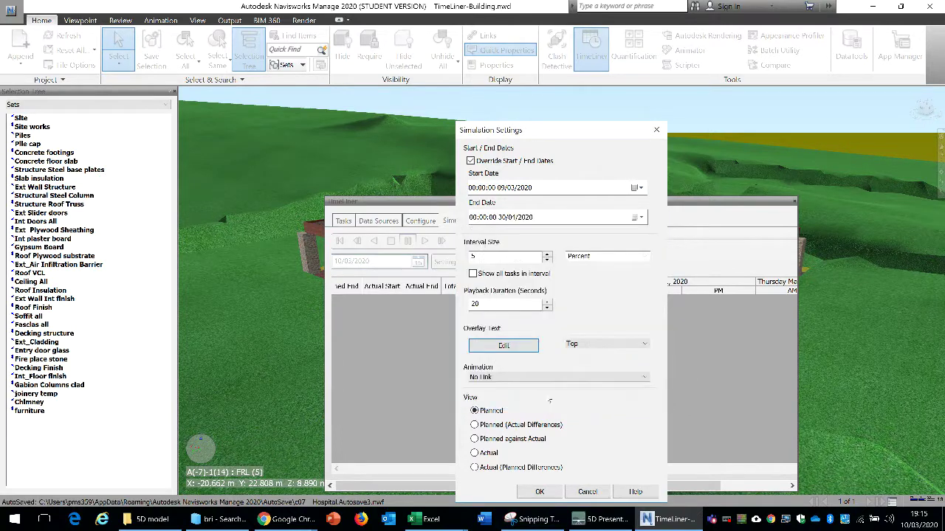
Step: Dismiss the simulation settings, close the Selection Tree and move the TimeLiner window low enough to uncover the model
left_click(656, 130)
left_click_drag(661, 203, 405, 354)
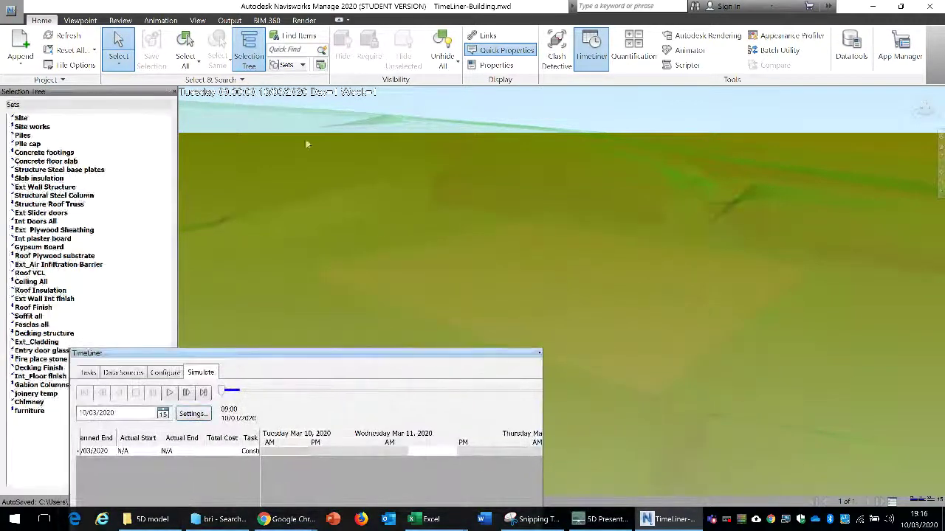
left_click(175, 92)
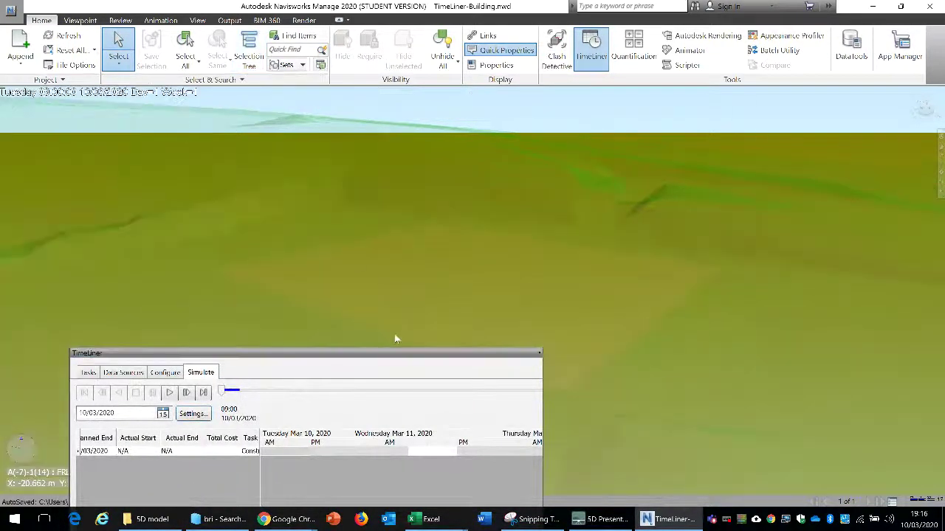
left_click_drag(397, 352, 535, 394)
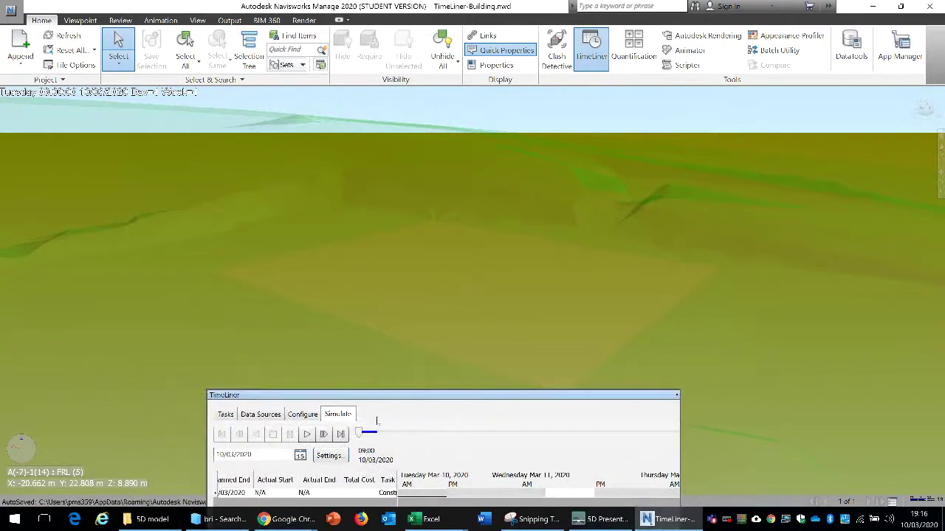
Step: Play the construction simulation to its end, pausing on 14/03/2020 and 29/03/2020 to inspect the building's progress
left_click(305, 435)
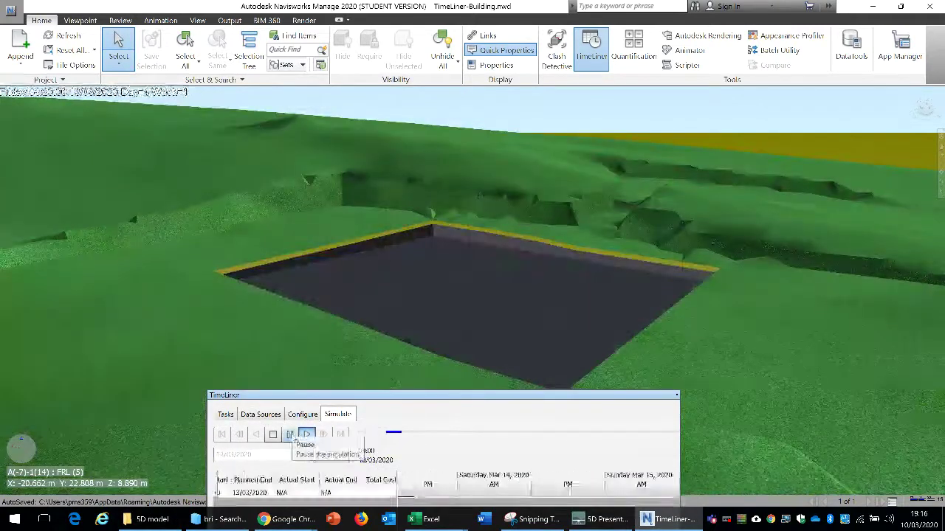
left_click(290, 435)
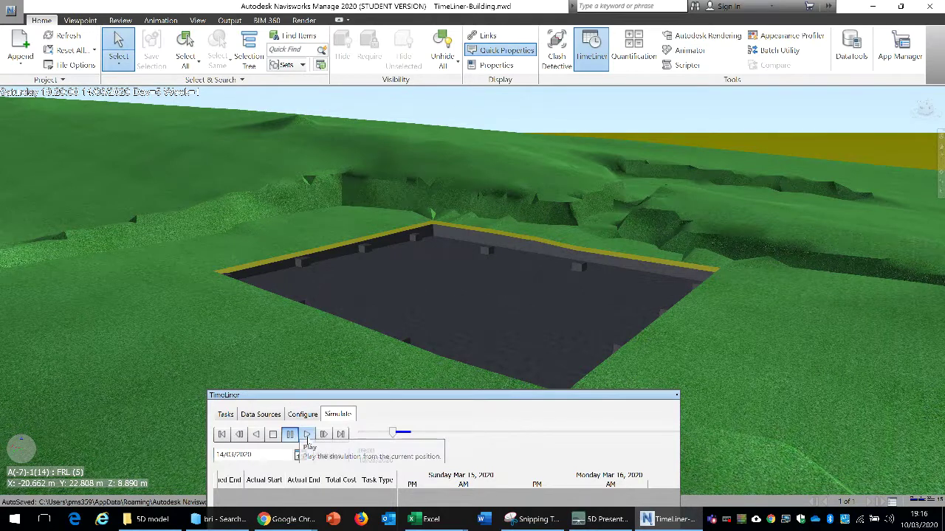
left_click(307, 434)
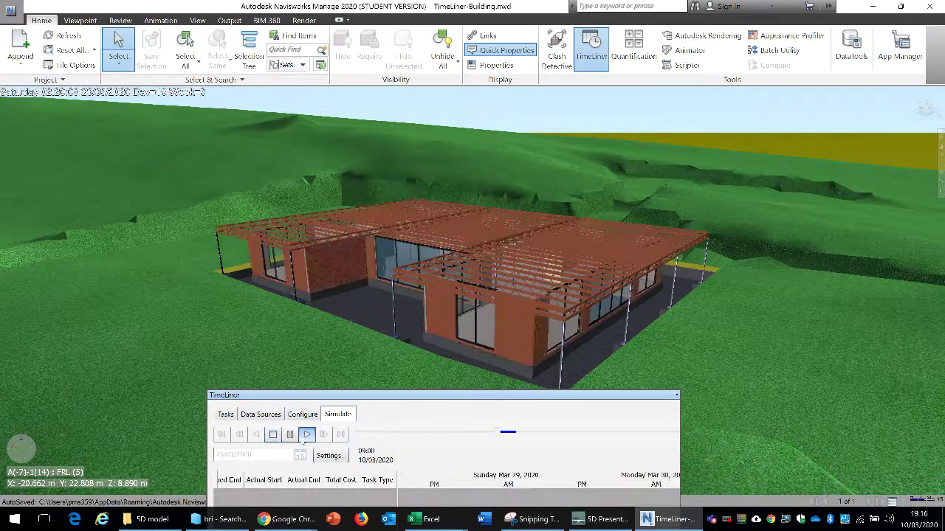
left_click(293, 436)
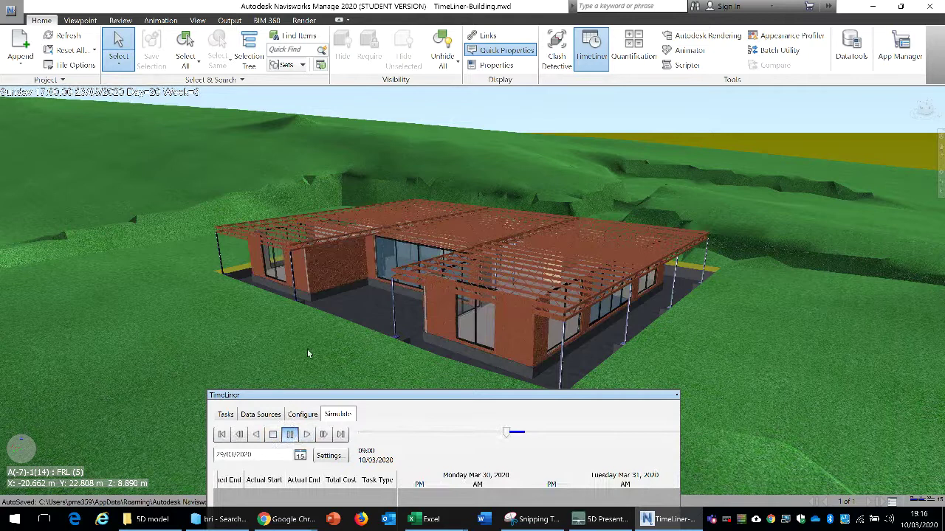
left_click(307, 435)
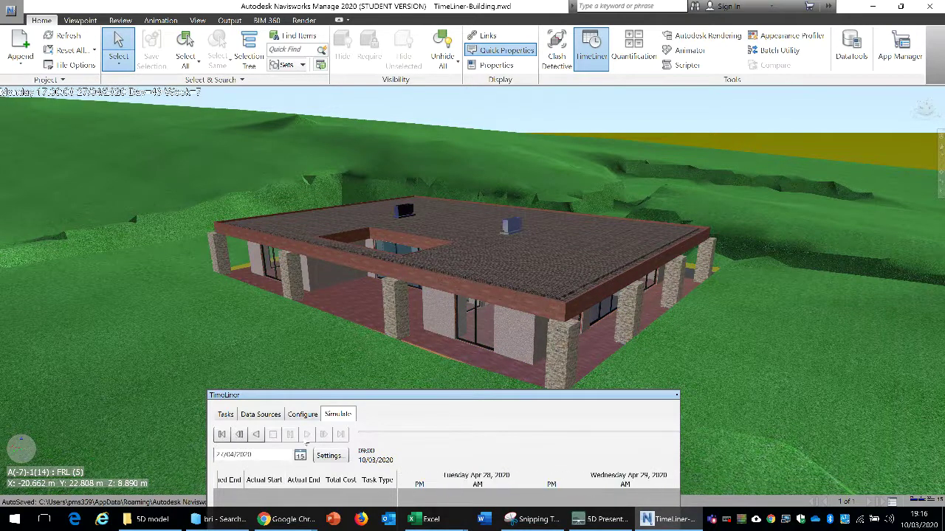
Step: Show the Saved Viewpoints window and close TimeLiner
left_click_drag(405, 397, 382, 392)
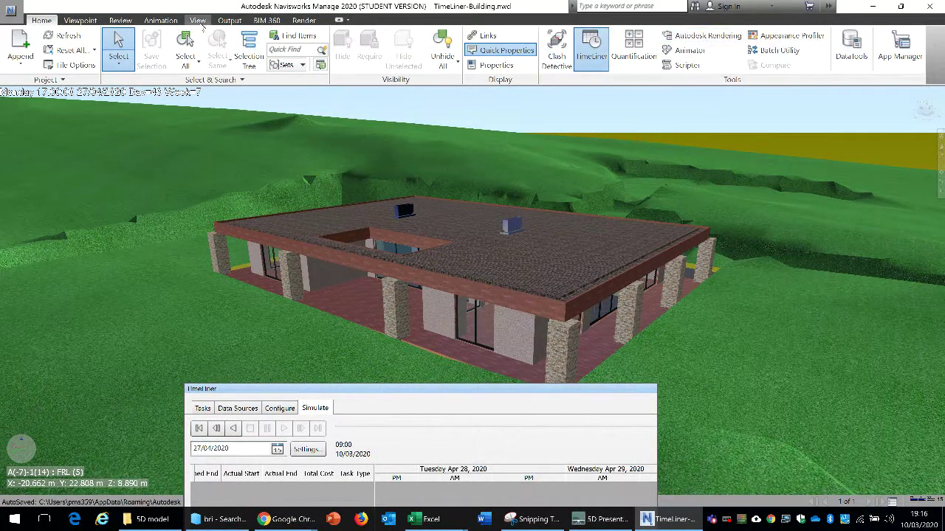
left_click(198, 20)
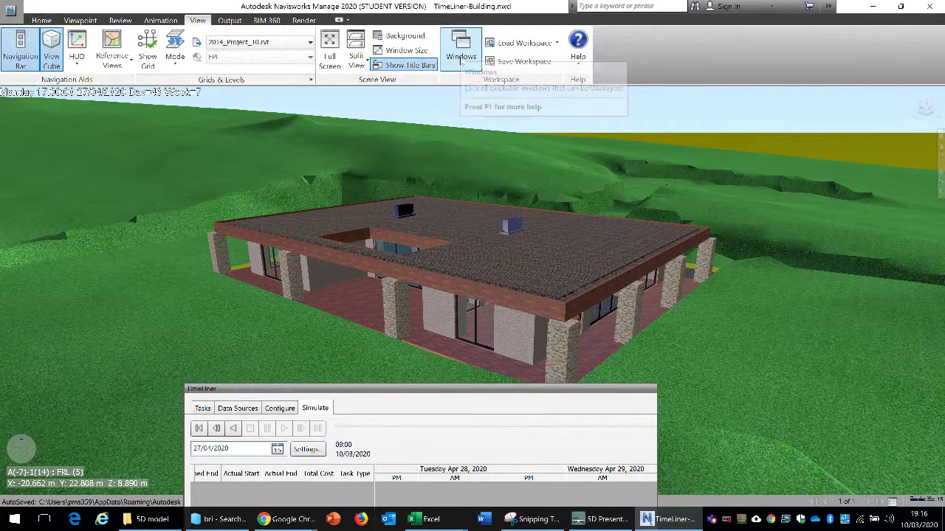
left_click(462, 59)
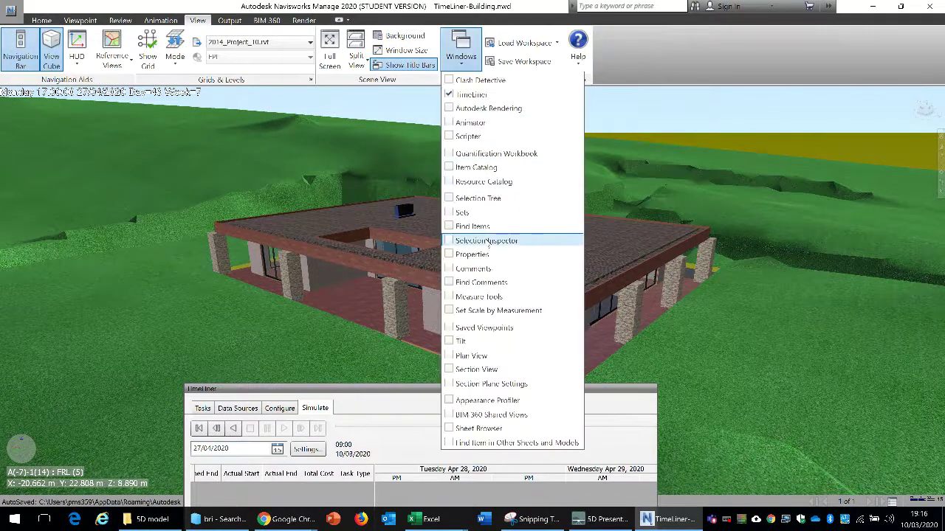
left_click(483, 327)
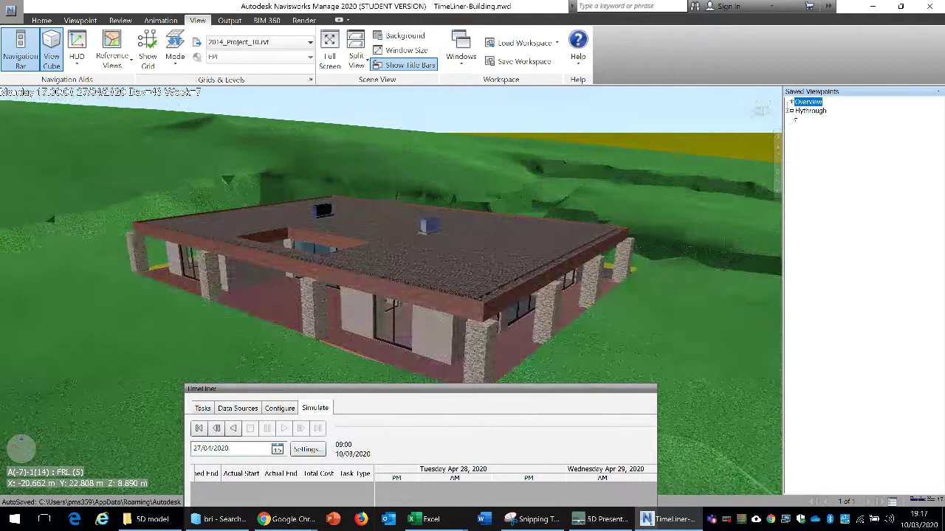
left_click(654, 388)
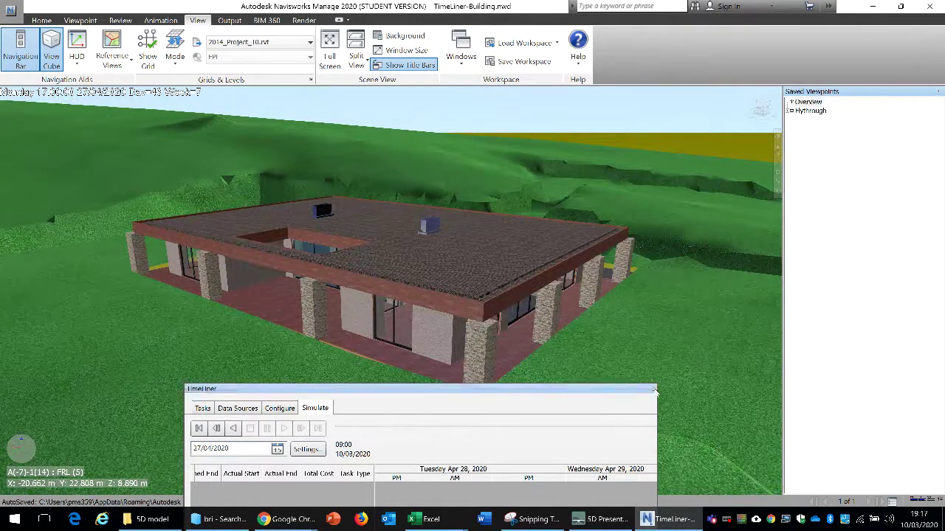
left_click(653, 391)
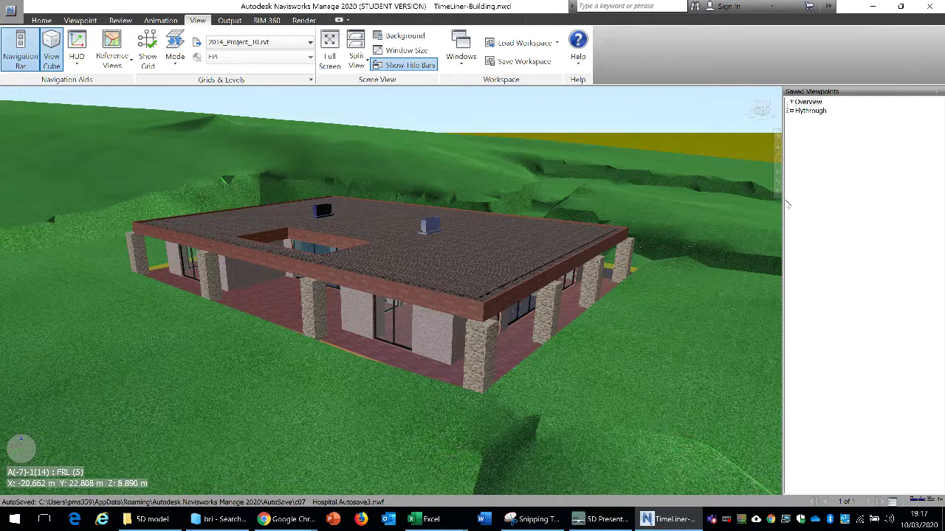
Step: Play the Flythrough viewpoint animation and pause it about 13 seconds in
left_click(810, 111)
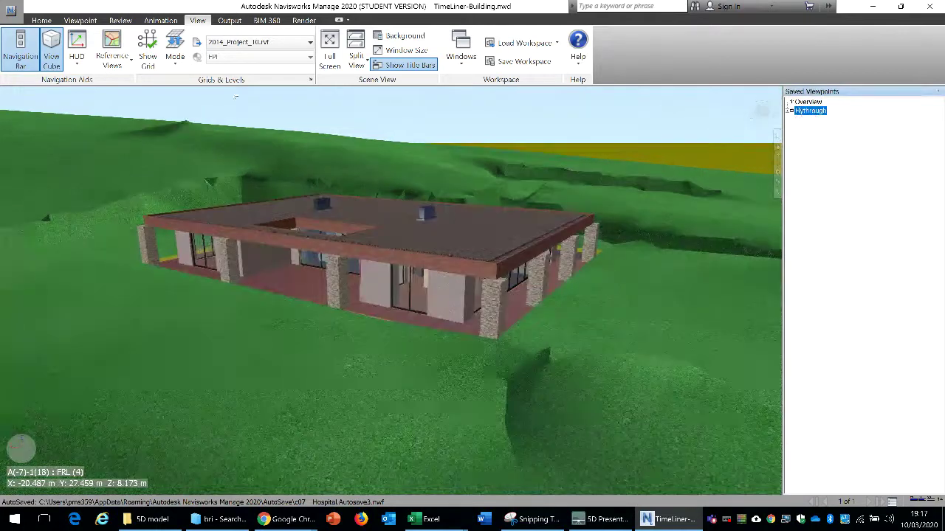
left_click(160, 20)
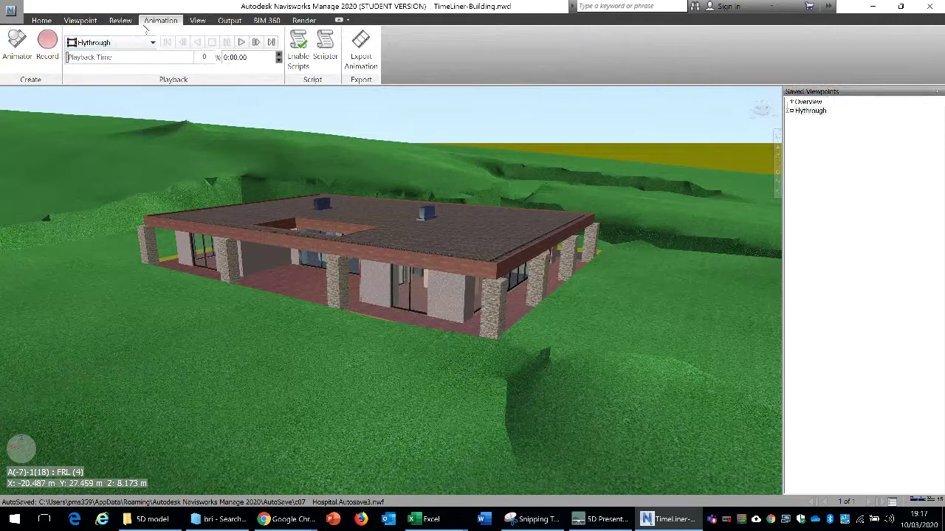
left_click(241, 42)
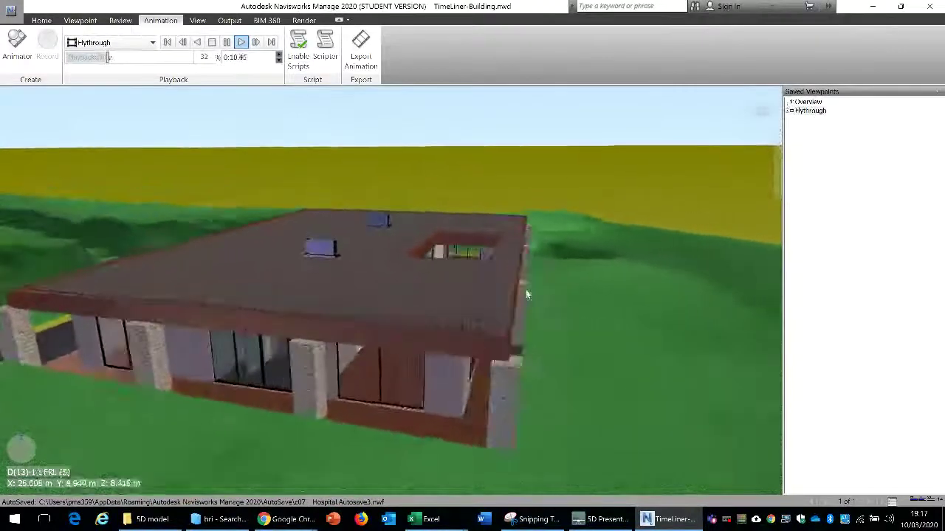
left_click(226, 42)
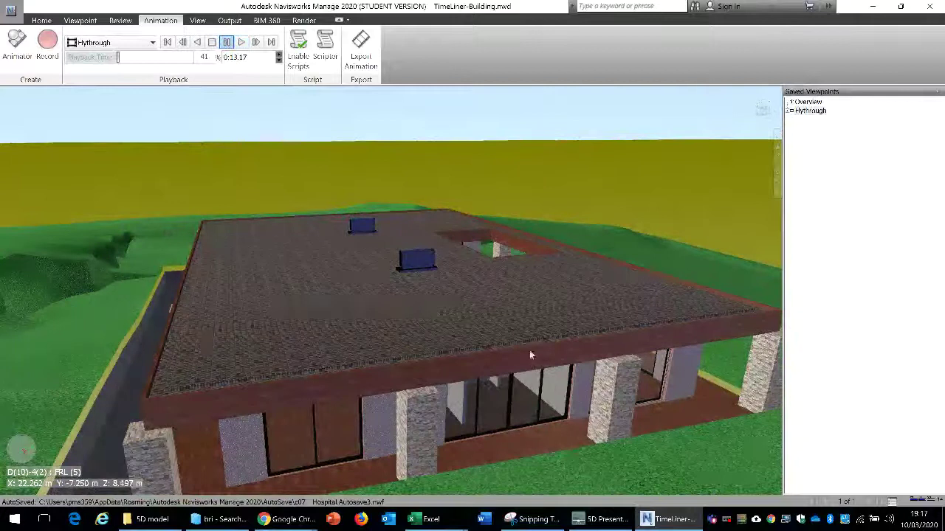
Step: Select the large glazed window under the roof edge and save a close-up viewpoint of it named North Window
scroll(494, 378, "up", 5)
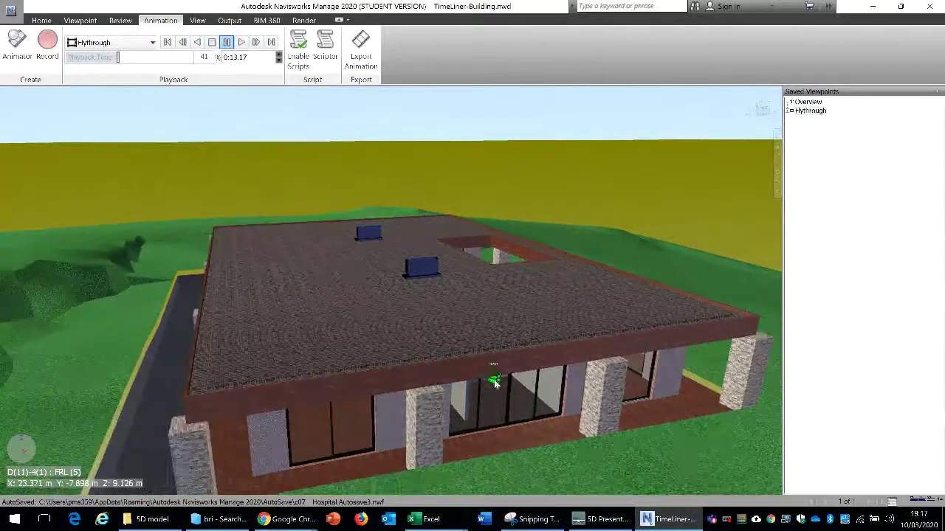
scroll(510, 407, "up", 5)
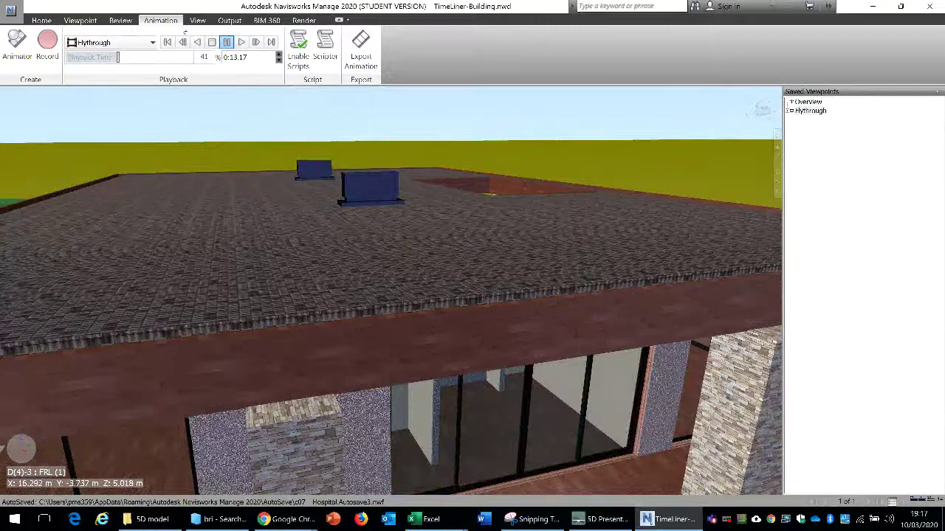
left_click(541, 389)
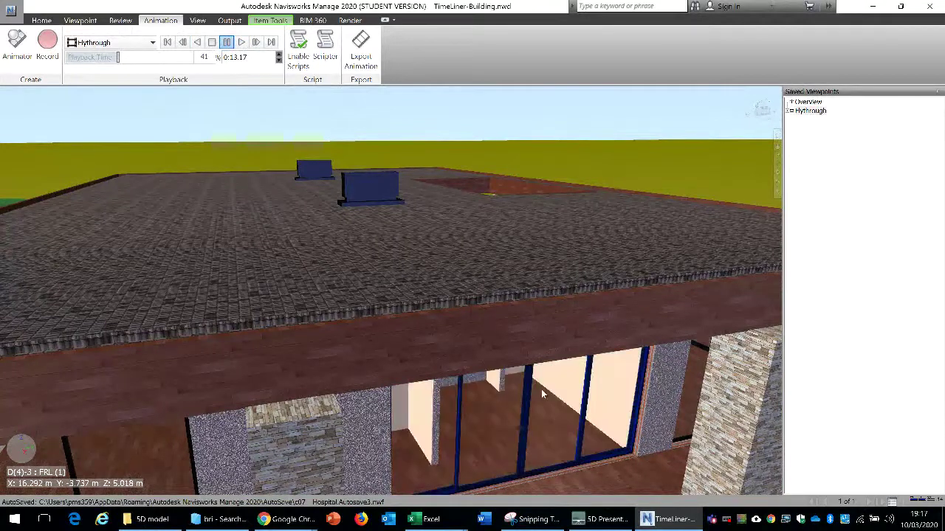
right_click(542, 389)
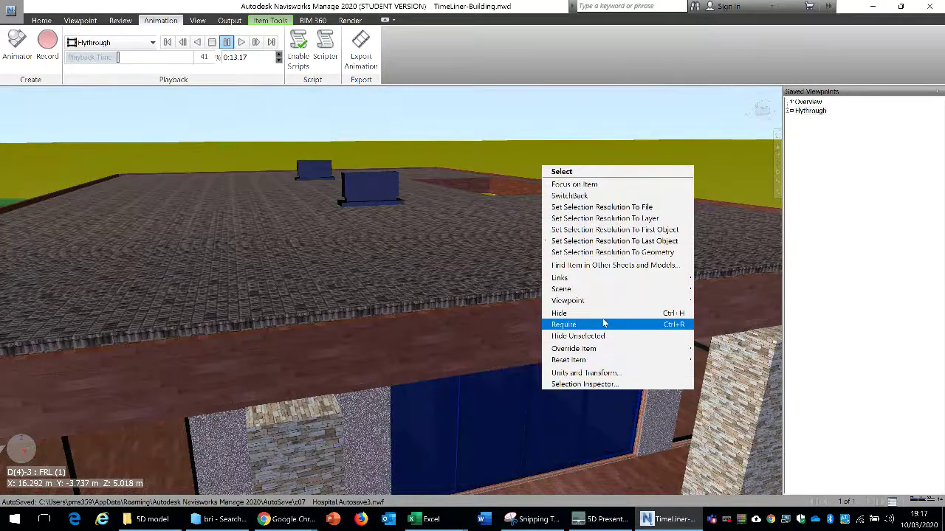
mouse_move(601, 301)
mouse_move(748, 306)
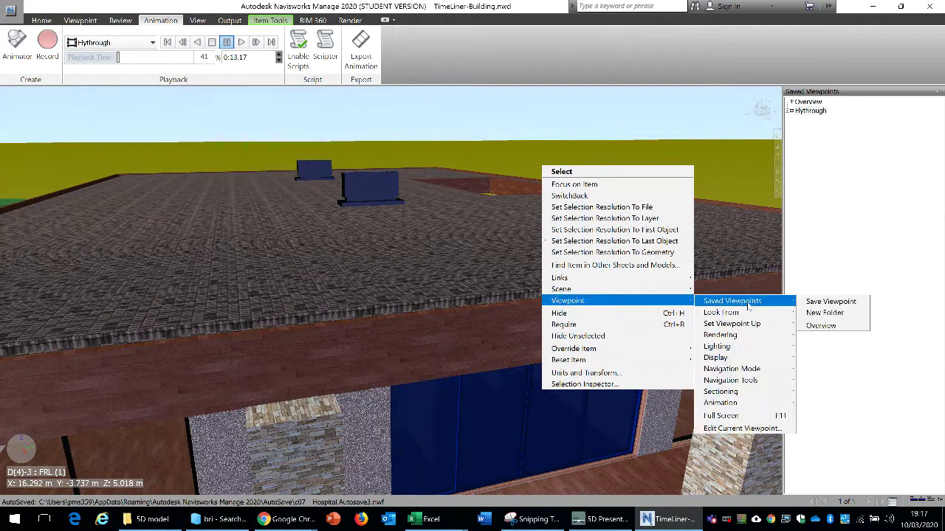
left_click(819, 301)
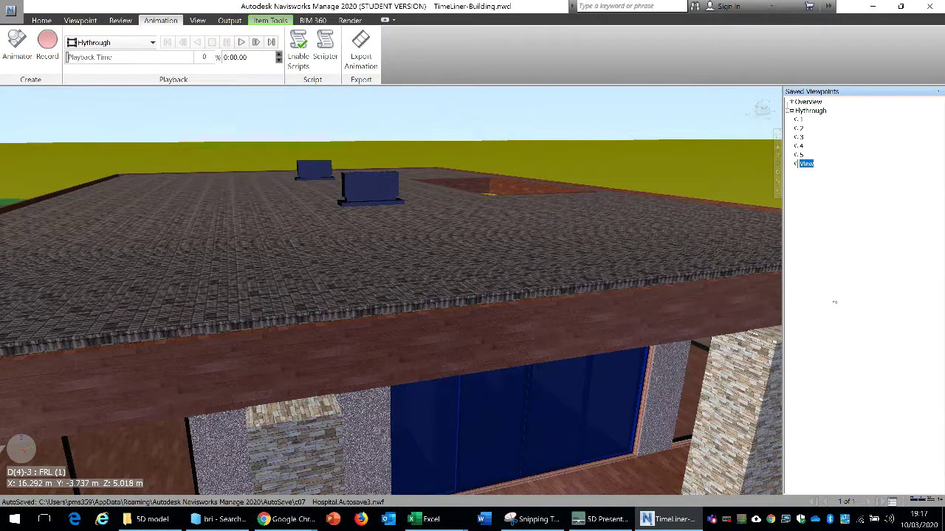
type("North Window")
key("Return")
left_click(878, 320)
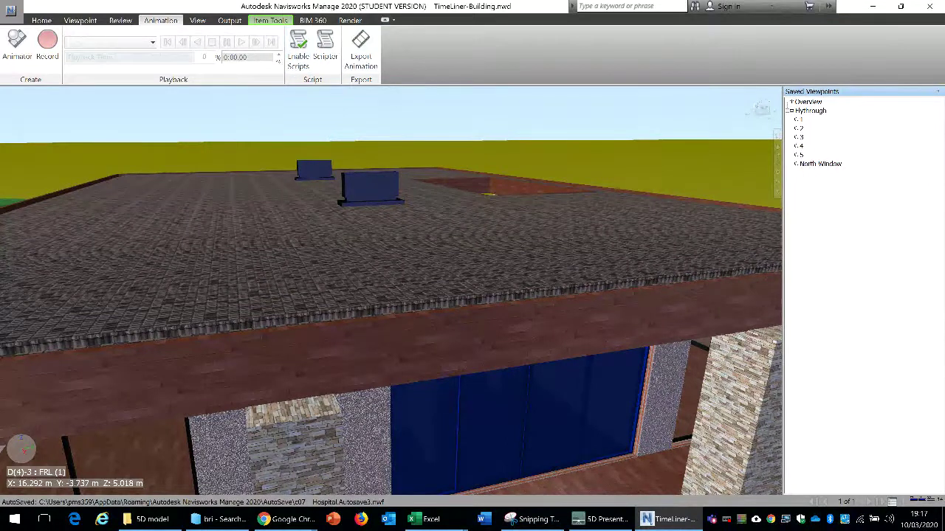
Step: Check the quick properties of the stone-clad column beside the glazed window
left_click(41, 21)
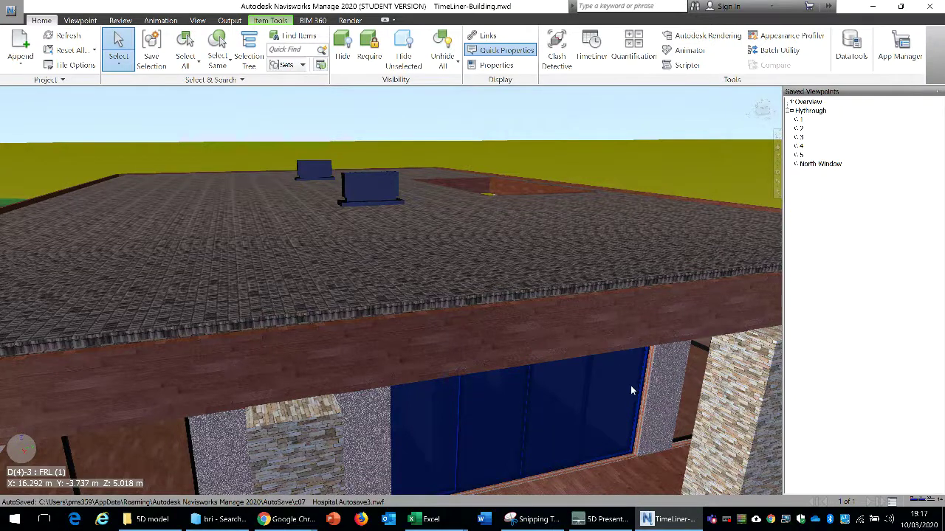
mouse_move(716, 397)
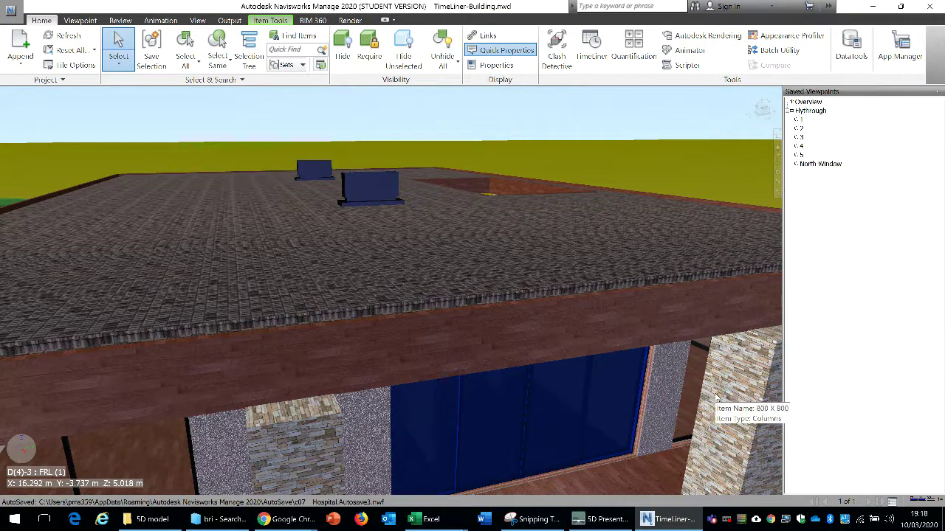